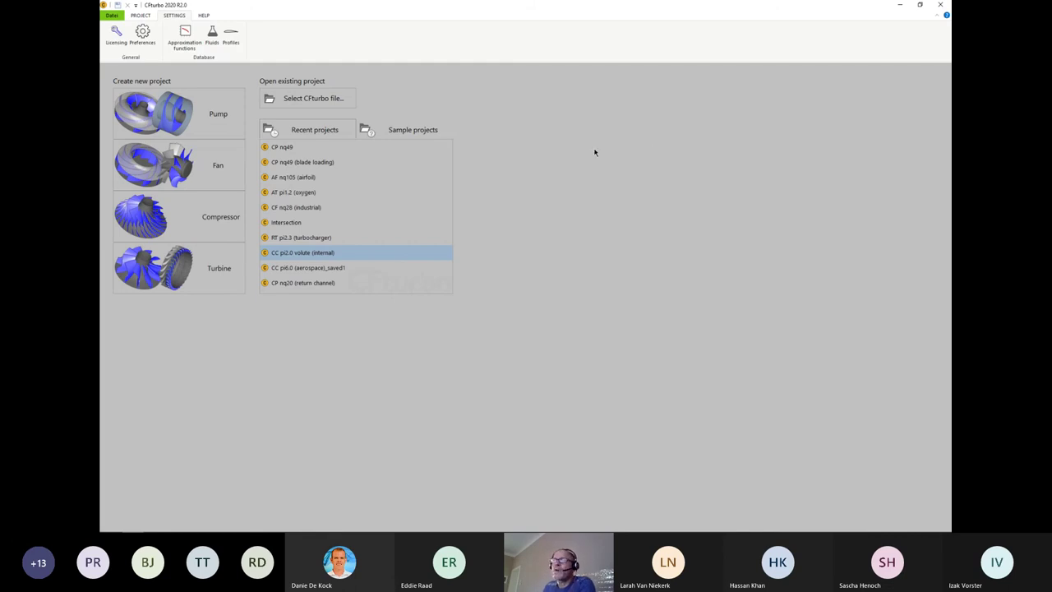
# - Create a new pump project with a design point of 100 m³/h flow rate, 30 m head and 3000 /min revolutions
pyautogui.click(200, 118)
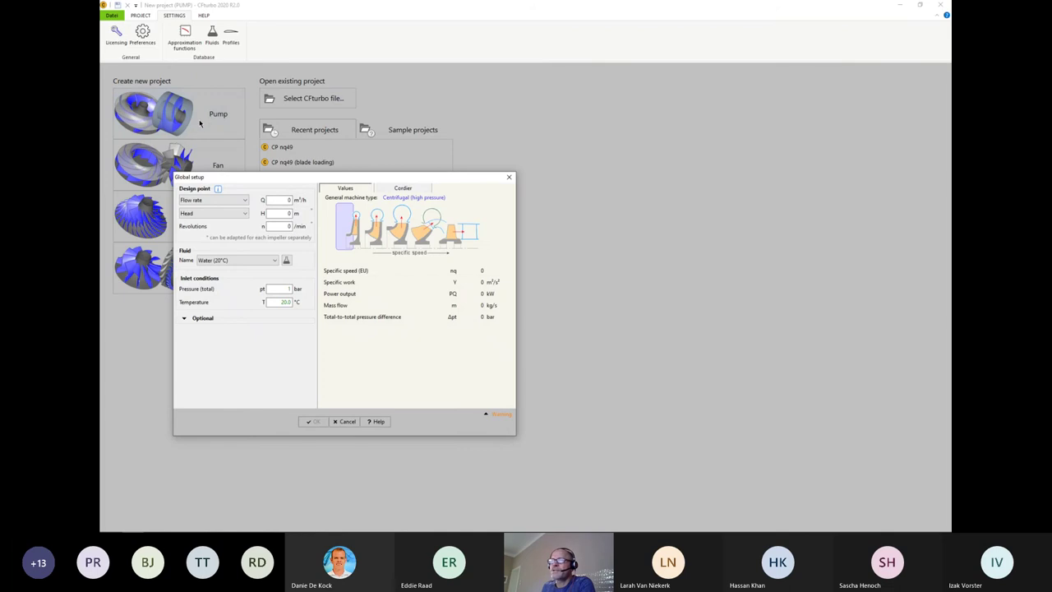
pyautogui.moveTo(236, 176); pyautogui.dragTo(273, 136)
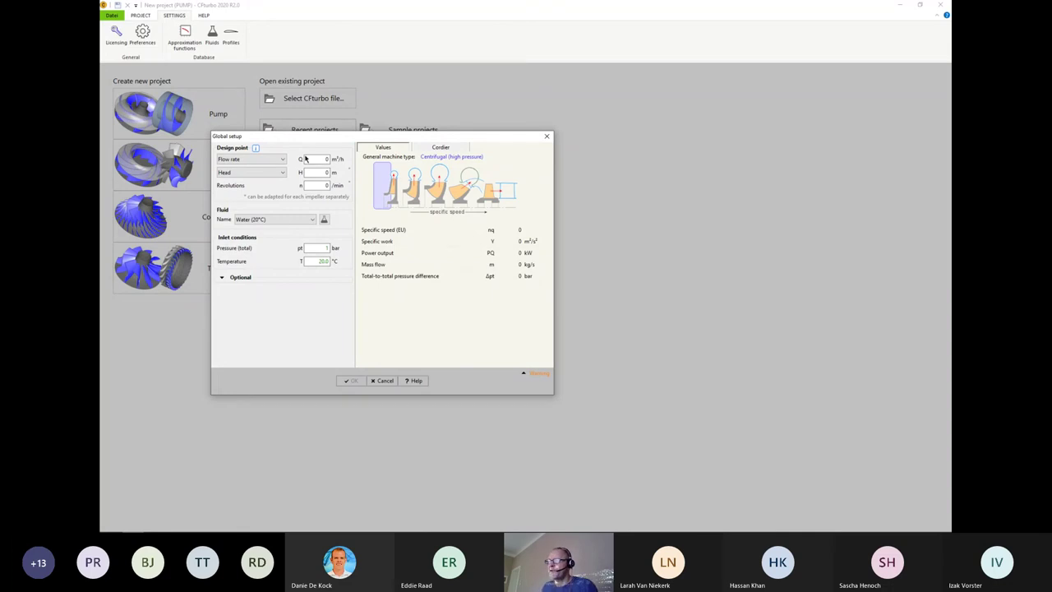
pyautogui.click(326, 160)
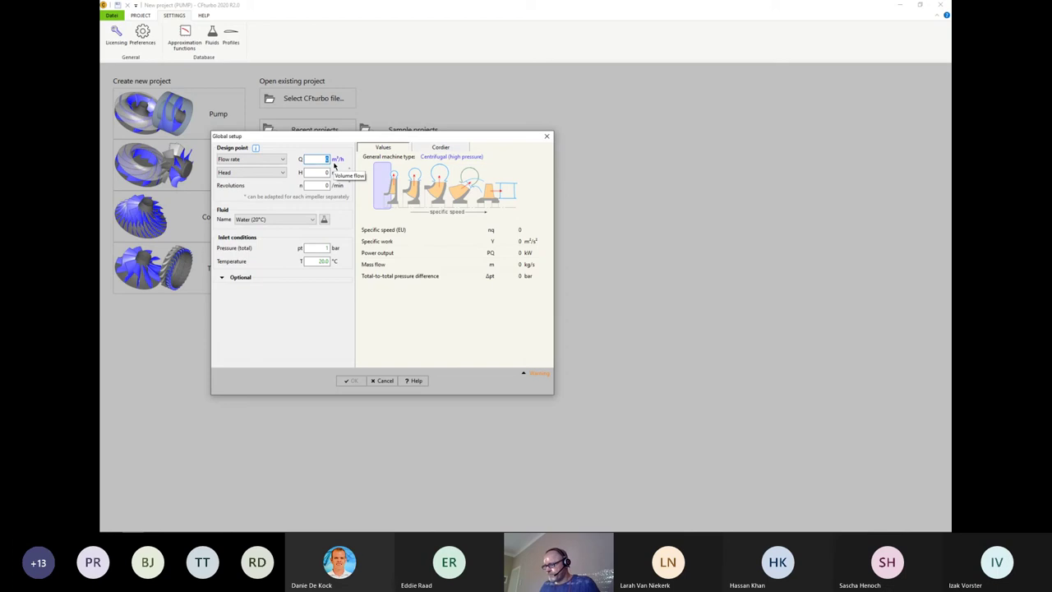
pyautogui.write('1')
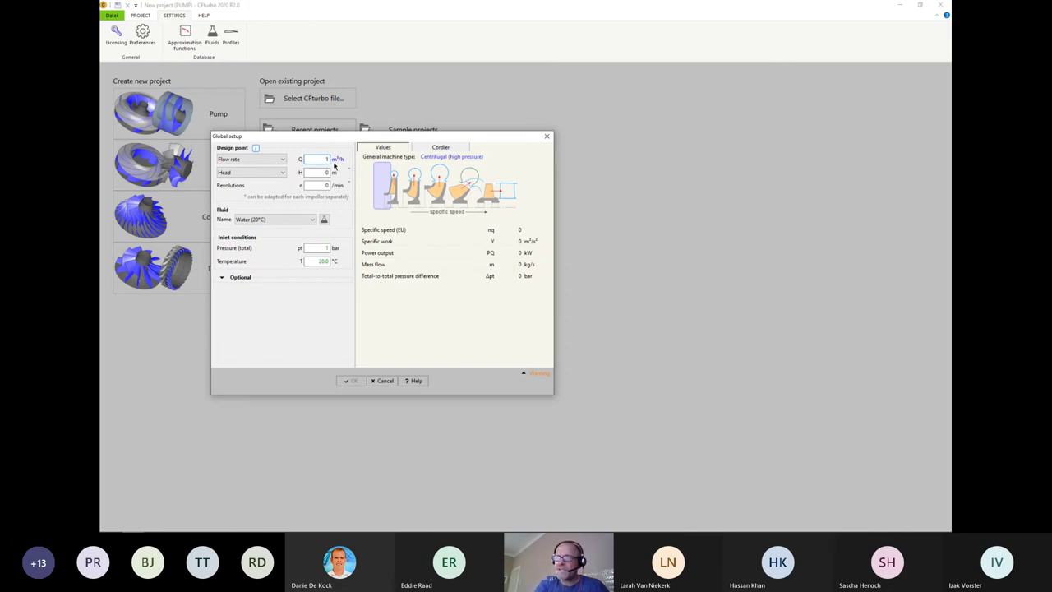
pyautogui.write('00')
pyautogui.press('Tab')
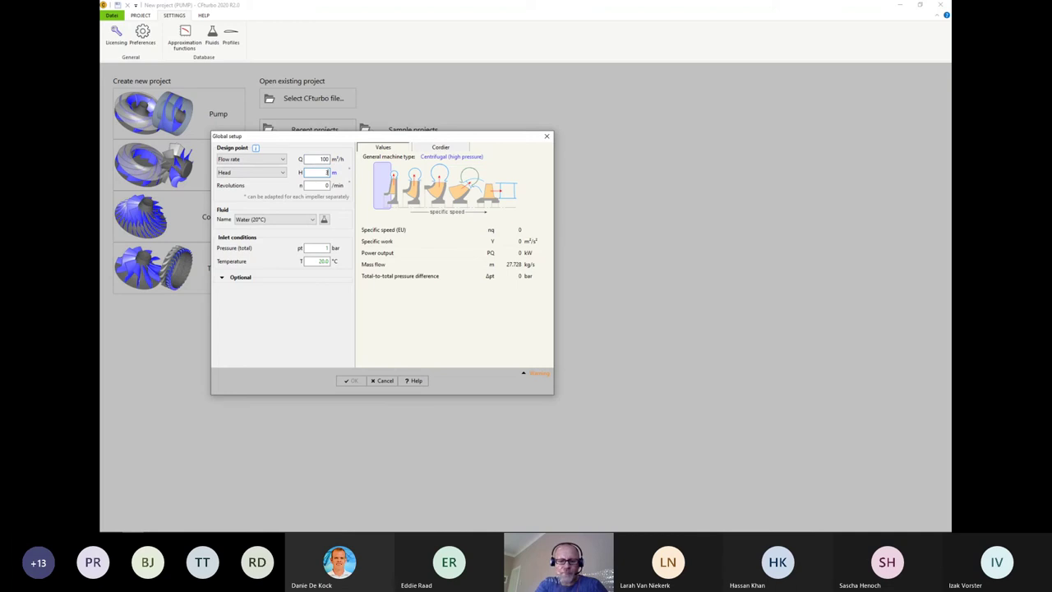
pyautogui.write('30')
pyautogui.press('Tab')
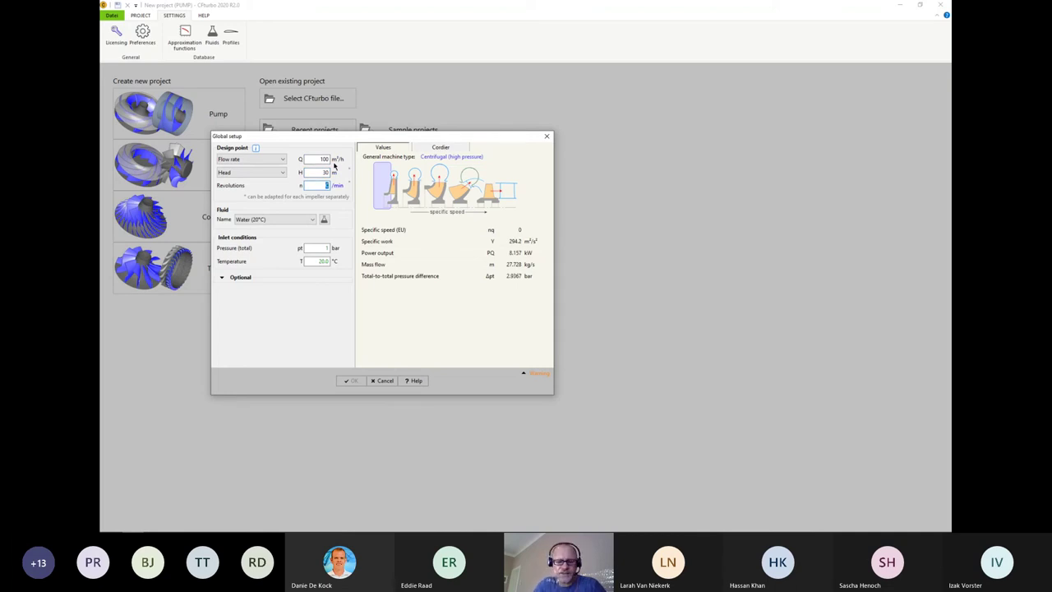
pyautogui.write('300')
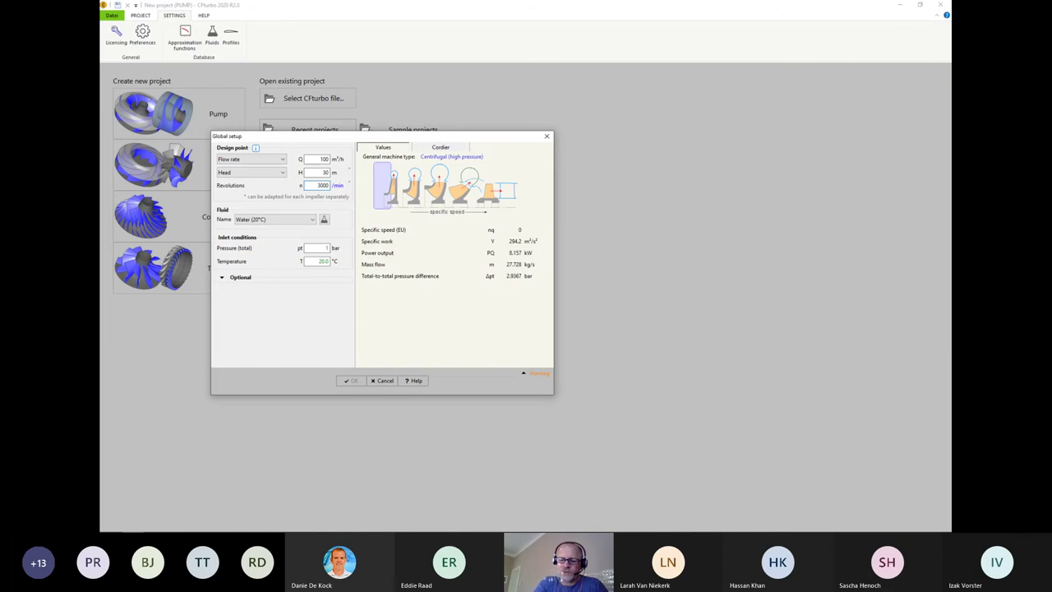
pyautogui.write('0')
pyautogui.press('Tab')
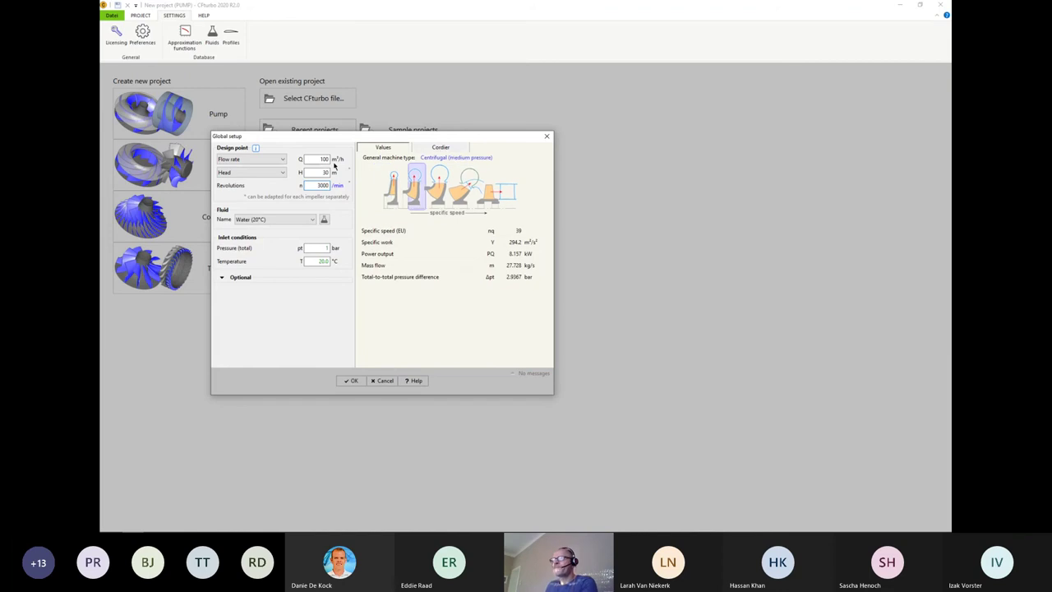
# - Keep Water (20°C) as the fluid, check the design point in the Cordier diagram and accept the global setup
pyautogui.click(266, 220)
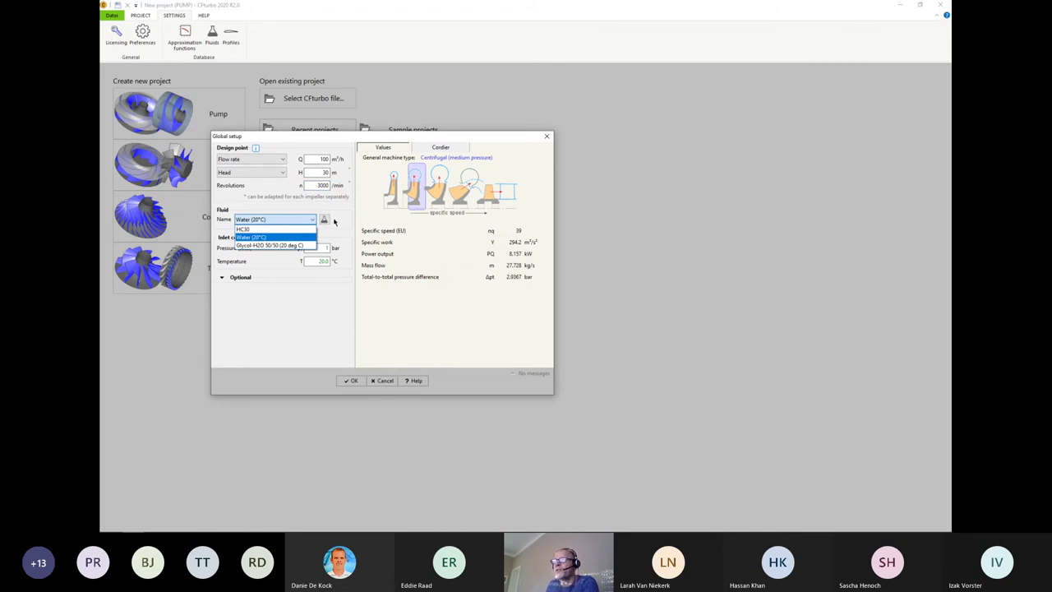
pyautogui.click(334, 221)
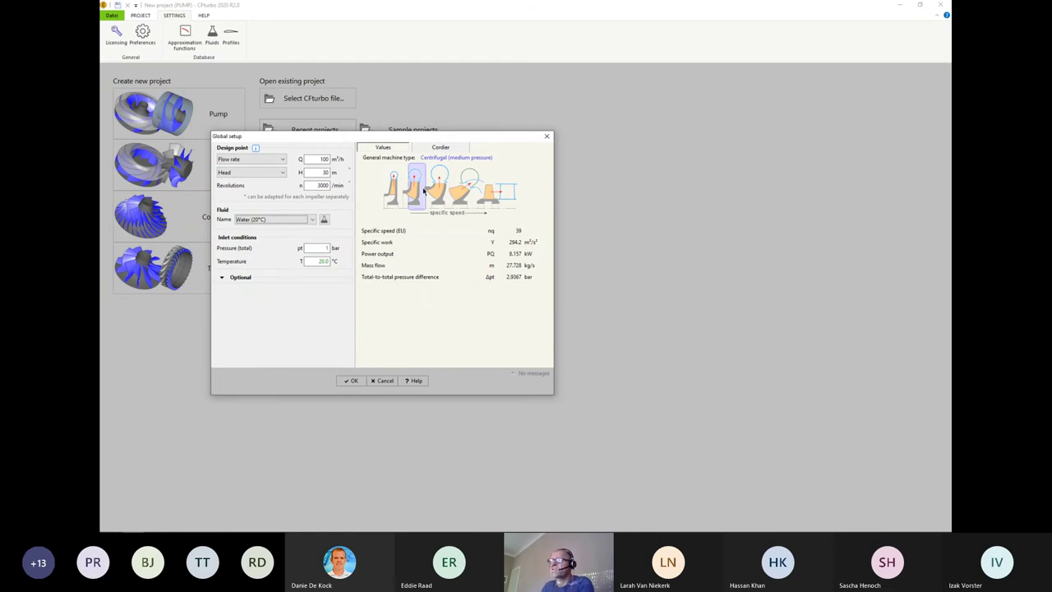
pyautogui.click(437, 149)
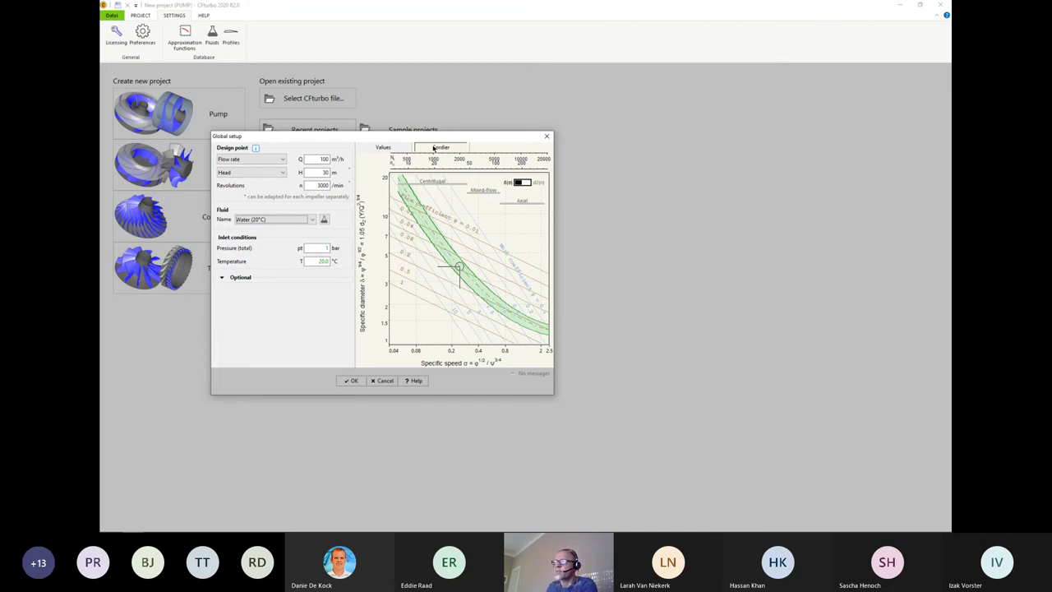
pyautogui.click(352, 382)
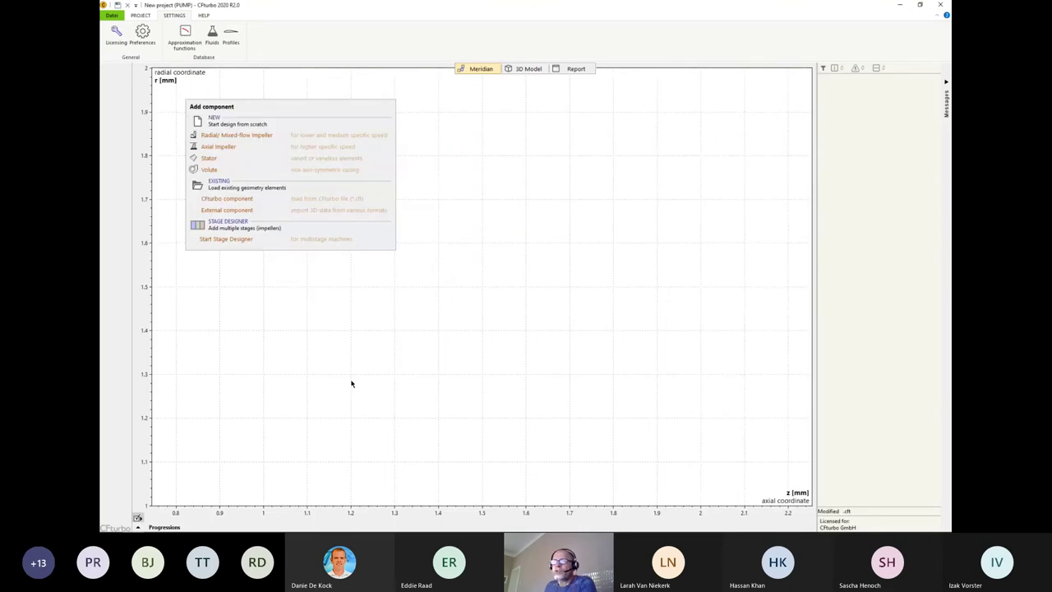
# - Add a new radial/mixed-flow impeller from scratch, keeping the default setup, design parameters and efficiencies
pyautogui.click(212, 138)
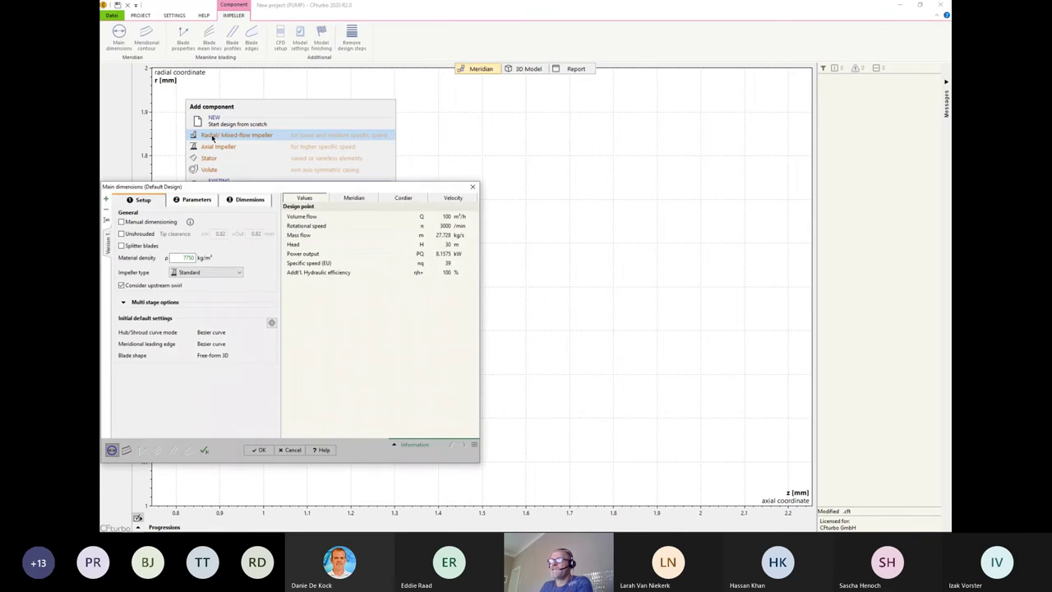
pyautogui.moveTo(246, 189); pyautogui.dragTo(386, 134)
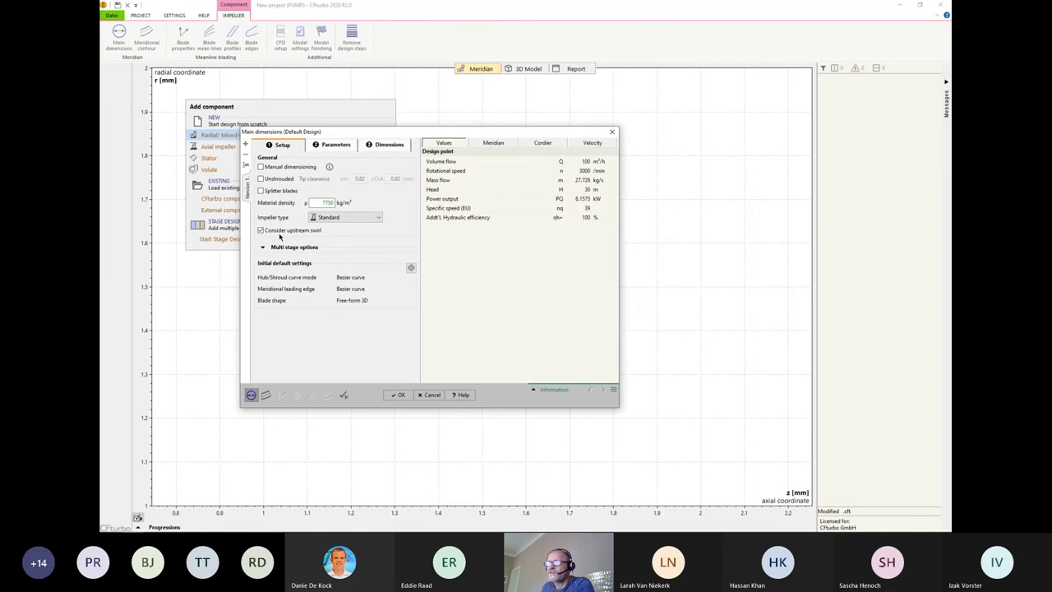
pyautogui.click(332, 144)
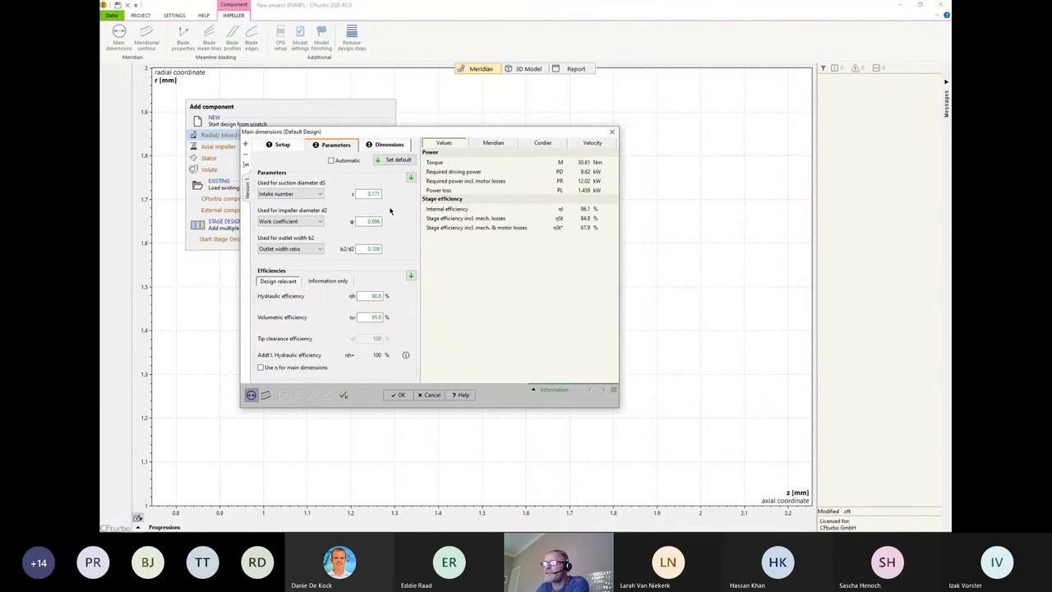
pyautogui.moveTo(370, 228)
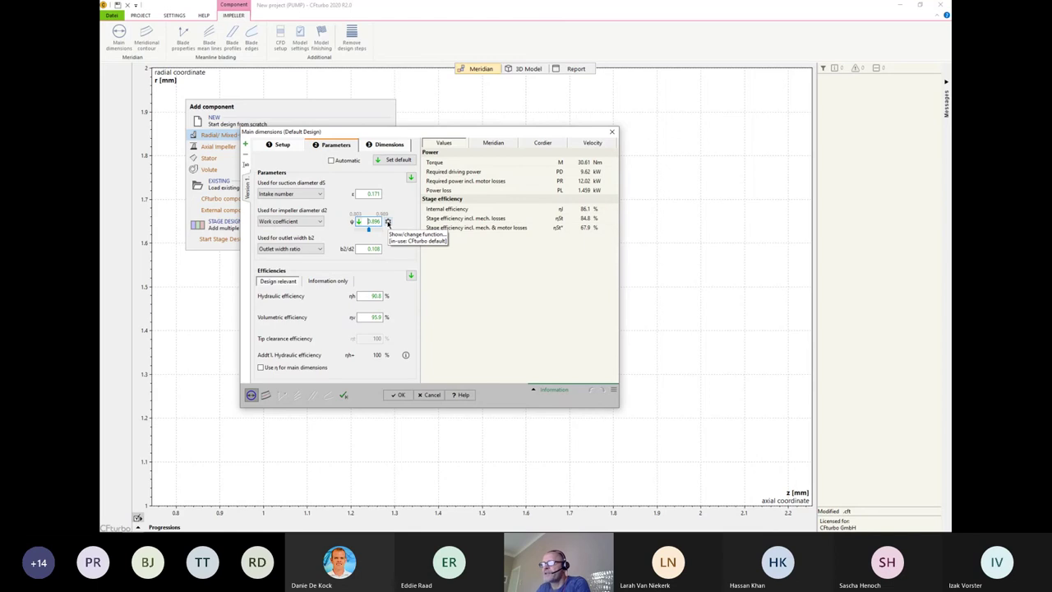
pyautogui.click(374, 297)
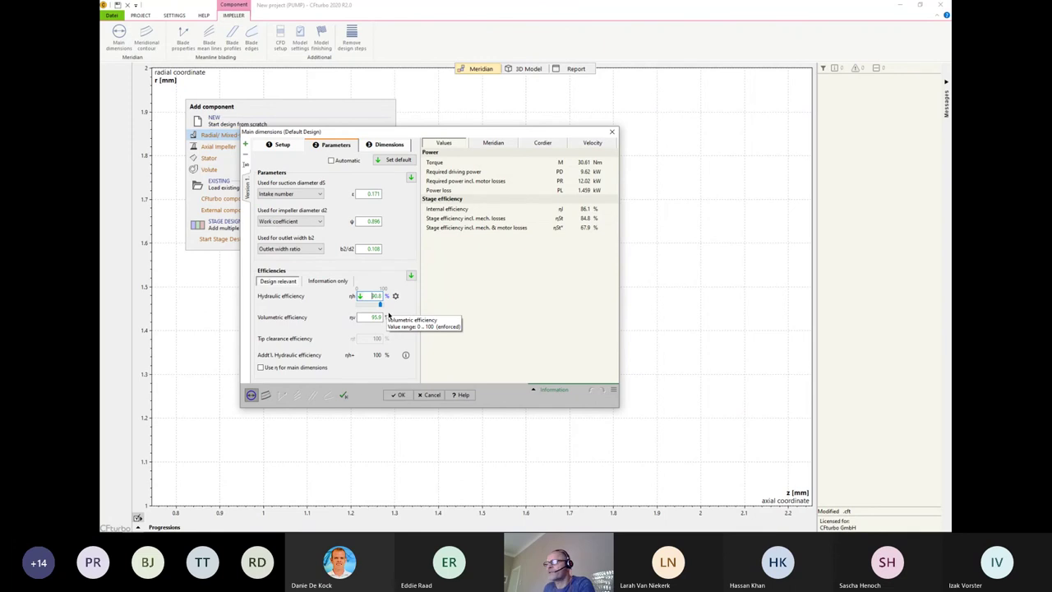
# - Review the impeller's calculated dimensions, meridian sketch, velocity triangles and mid-span results, and accept the main dimensions
pyautogui.click(385, 145)
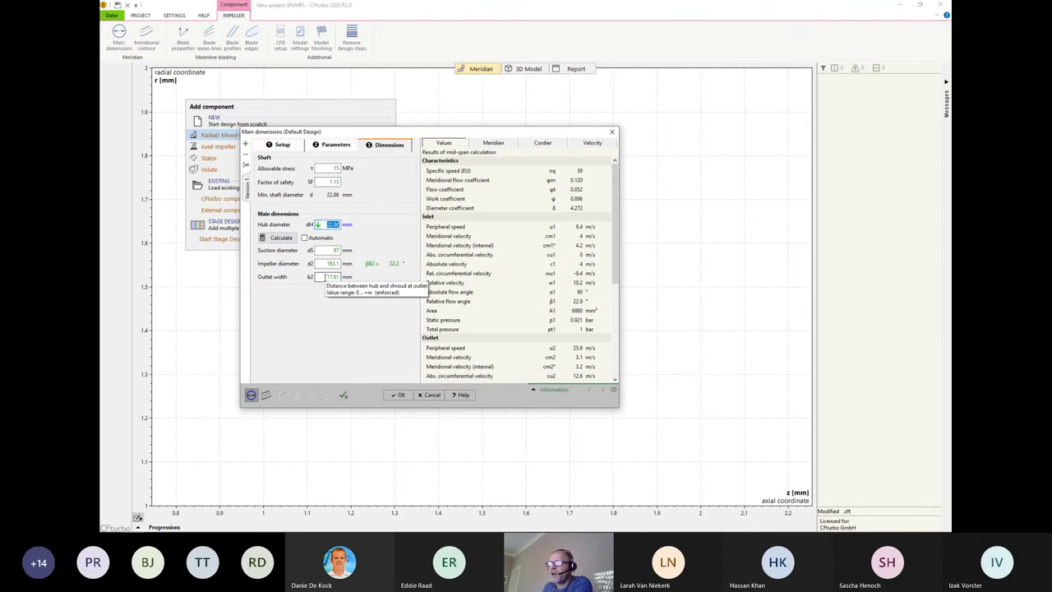
pyautogui.click(492, 144)
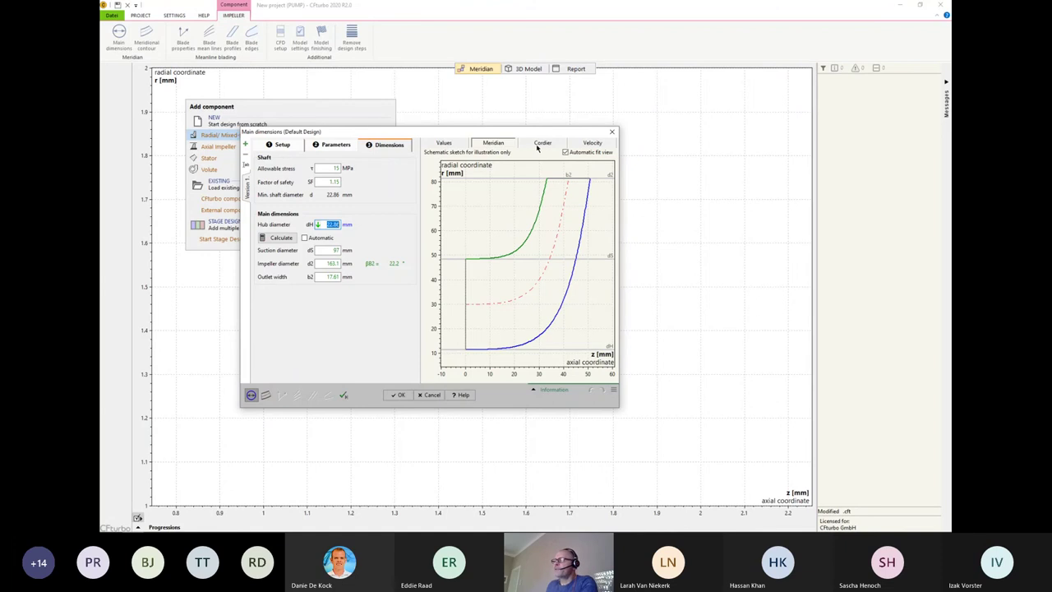
pyautogui.click(595, 144)
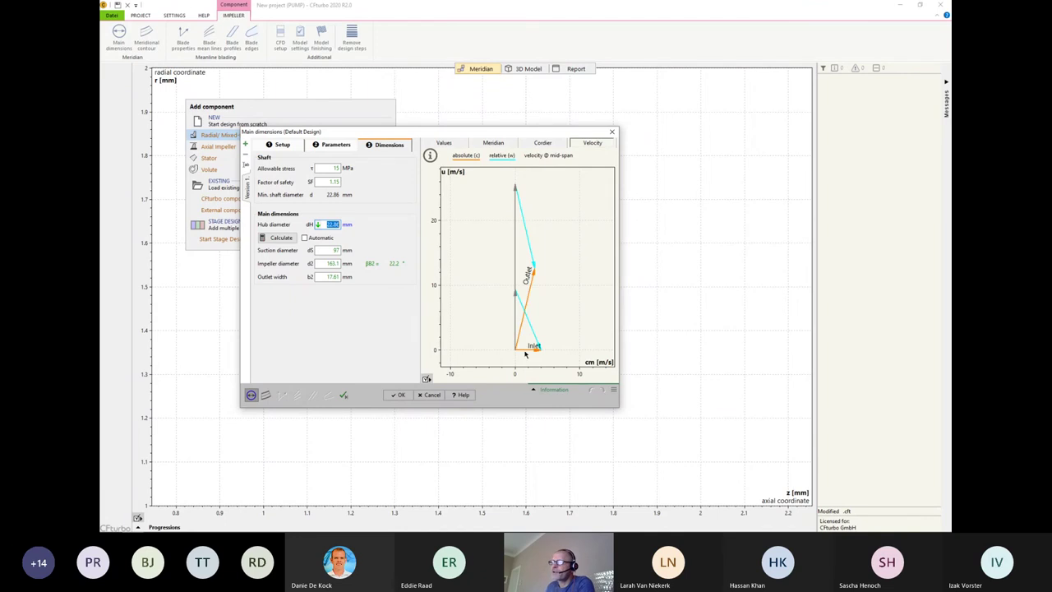
pyautogui.click(443, 143)
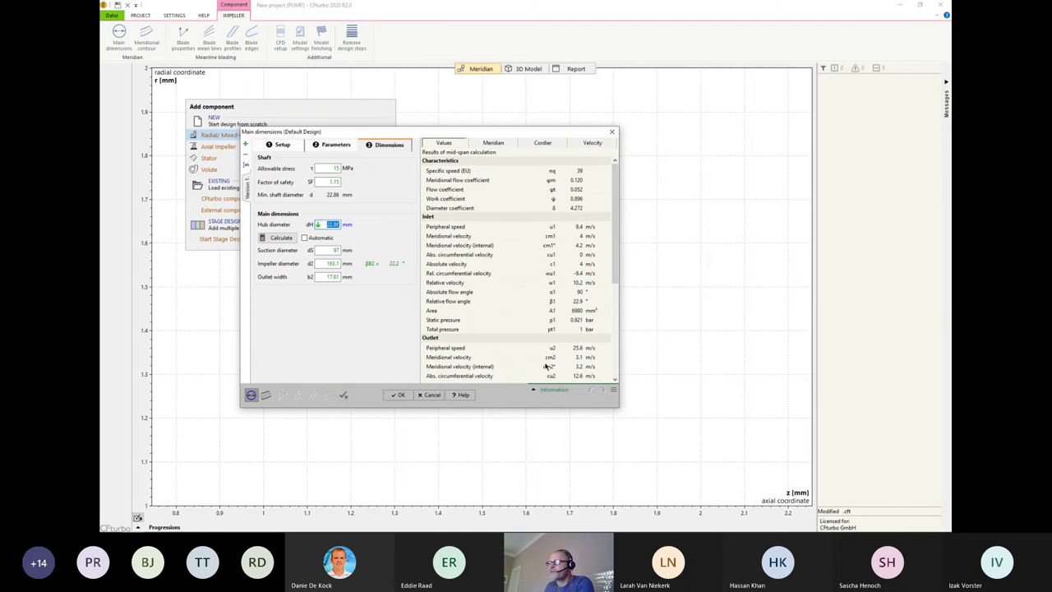
pyautogui.scroll(-5, 545, 366)
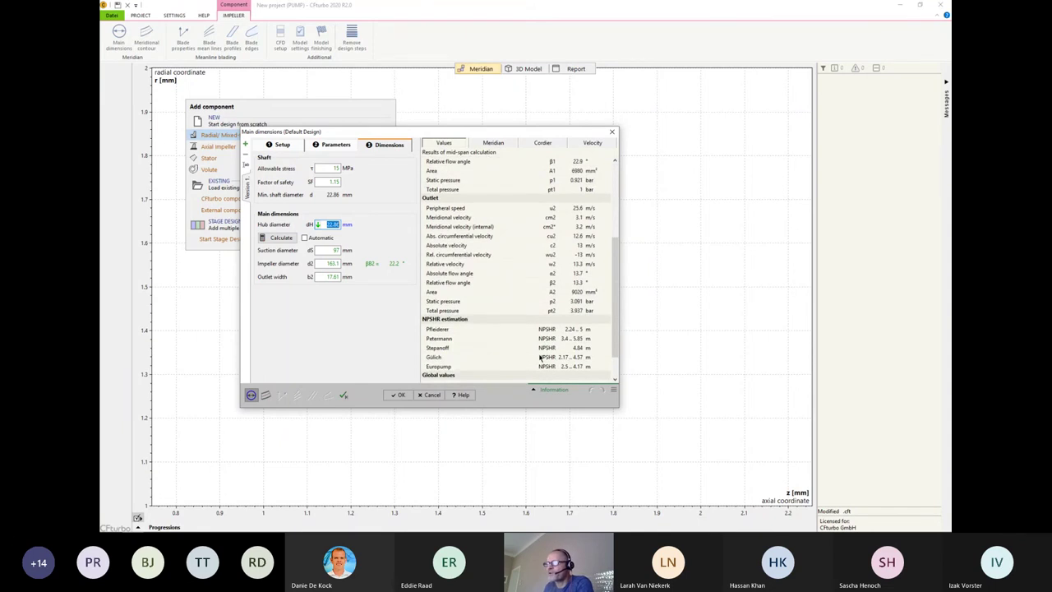
pyautogui.scroll(-1, 542, 360)
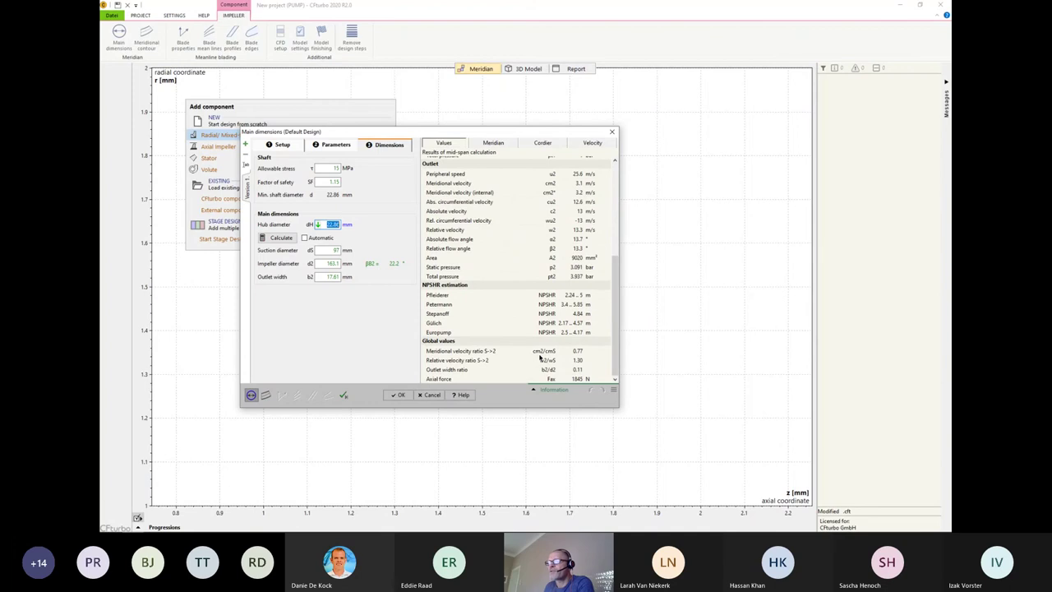
pyautogui.click(400, 395)
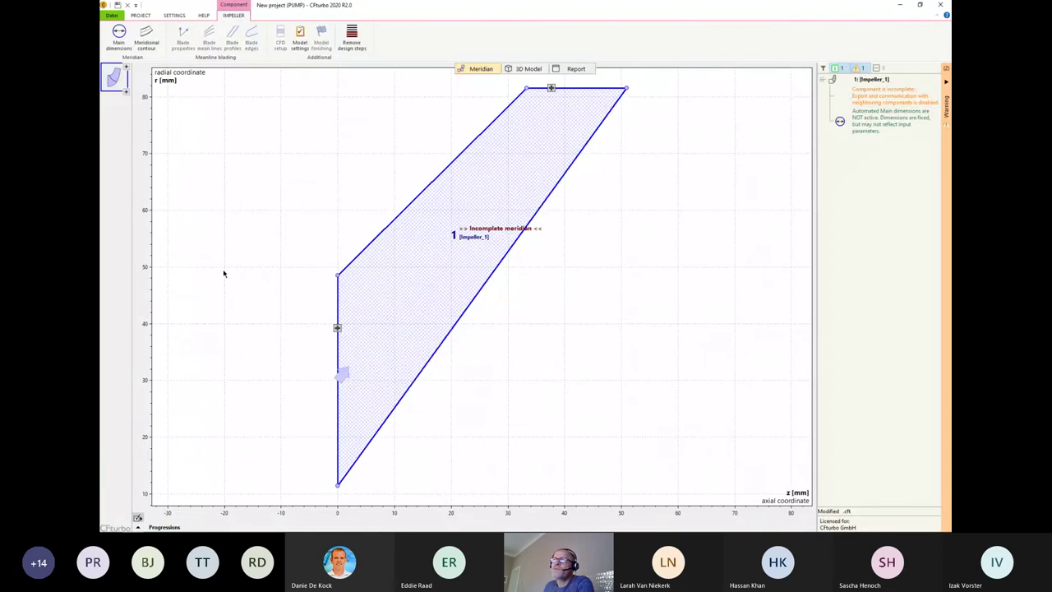
# - In the meridional contour, move the leading edge's hub end to about z 39.5, r 30 mm and its middle Bezier point to about z 21, r 35 mm
pyautogui.click(148, 36)
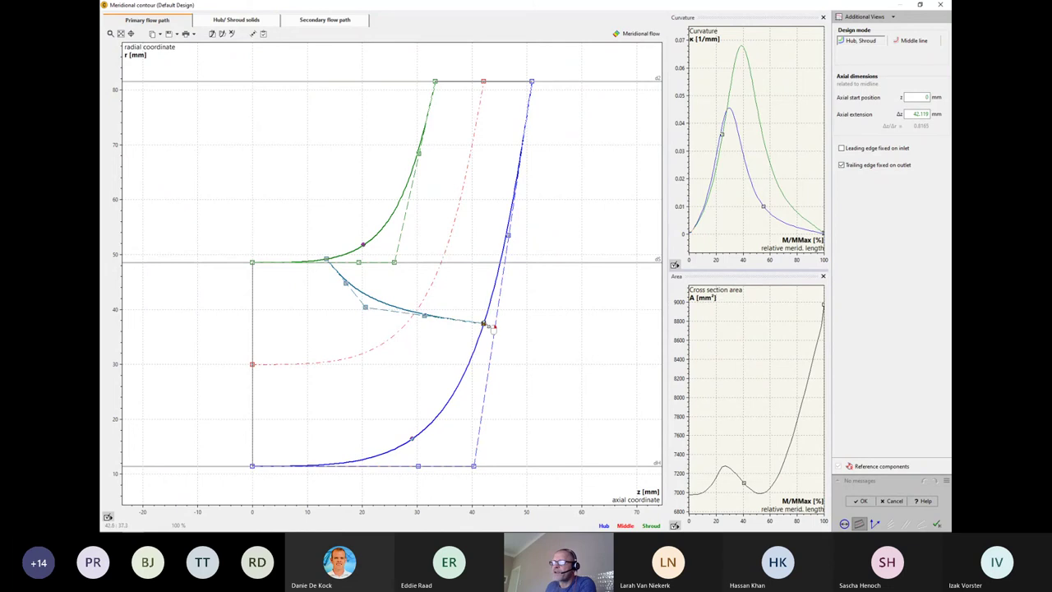
pyautogui.moveTo(486, 324); pyautogui.dragTo(469, 362)
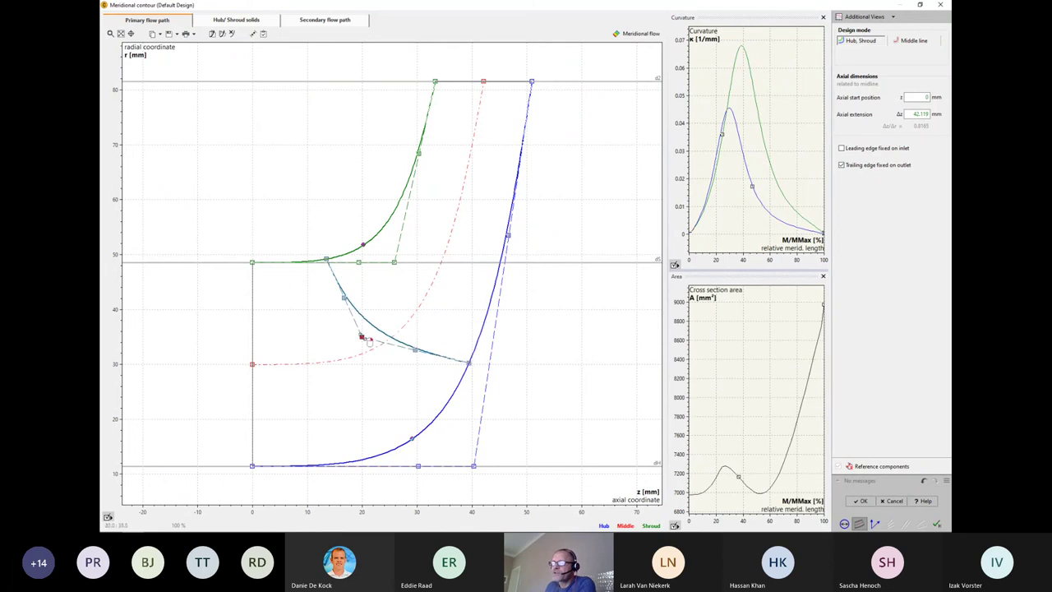
pyautogui.moveTo(362, 337); pyautogui.dragTo(369, 336)
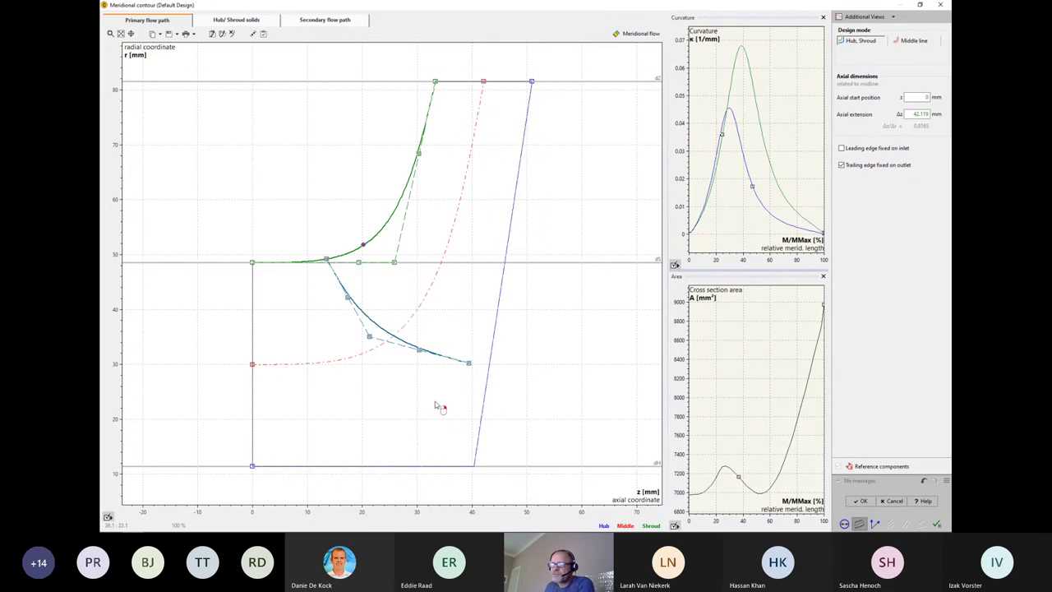
# - Examine the curve type, Bezier and contour extension options available for the hub curve
pyautogui.rightClick(446, 412)
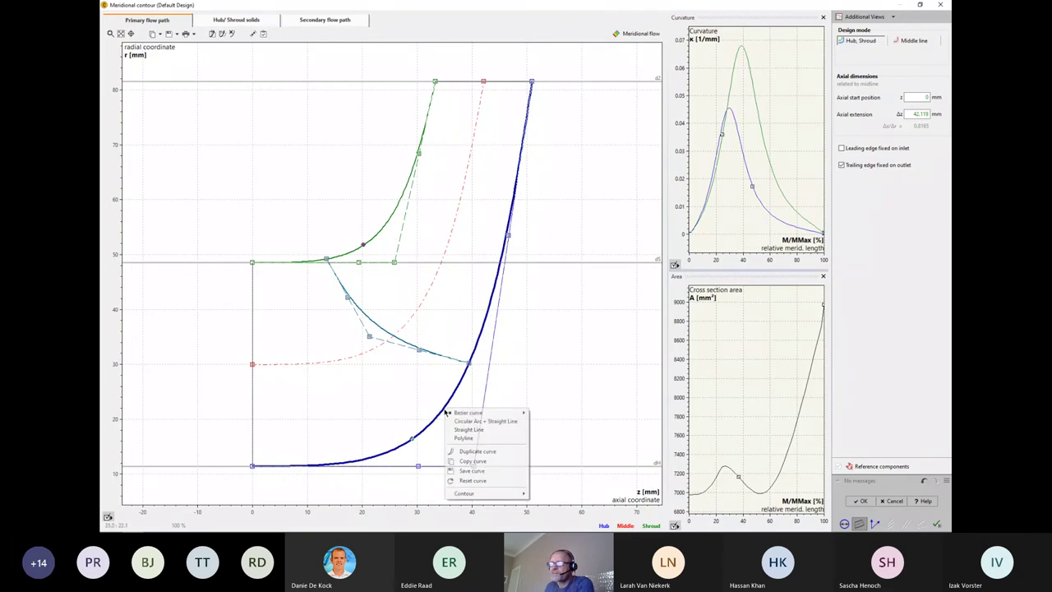
pyautogui.moveTo(455, 415)
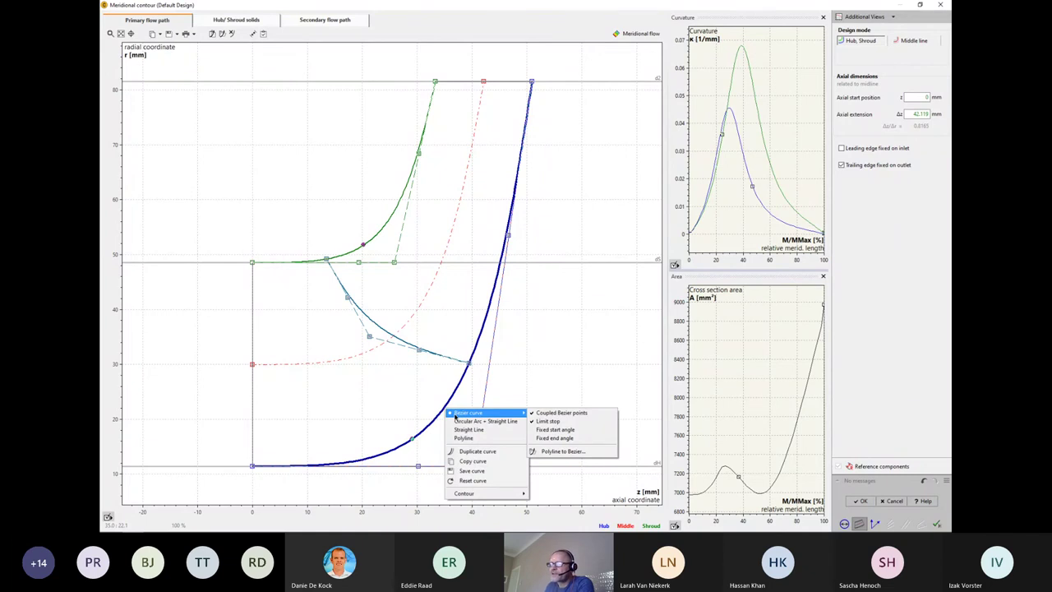
pyautogui.moveTo(466, 497)
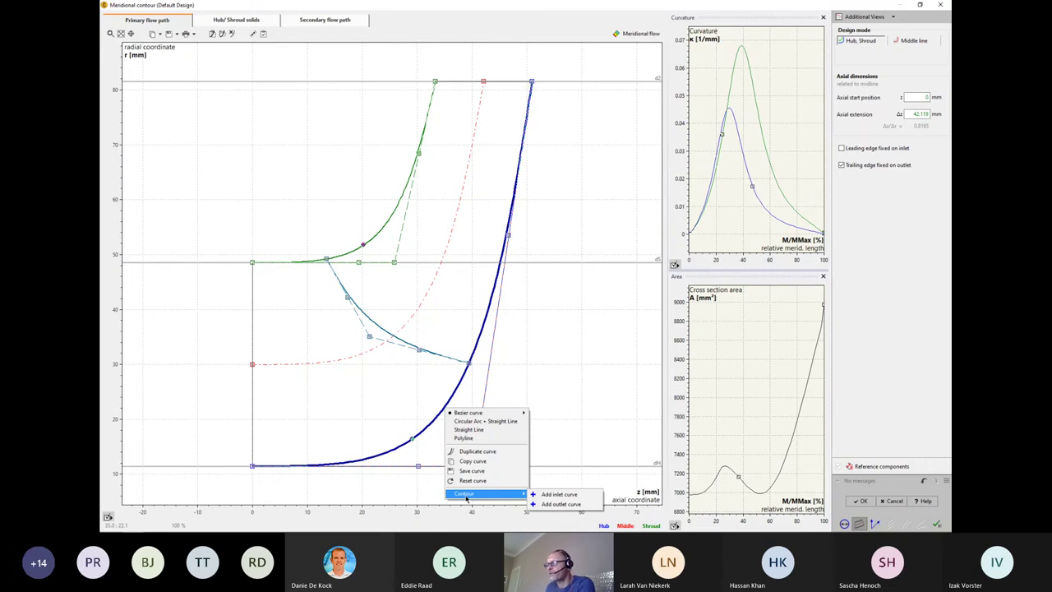
pyautogui.click(540, 387)
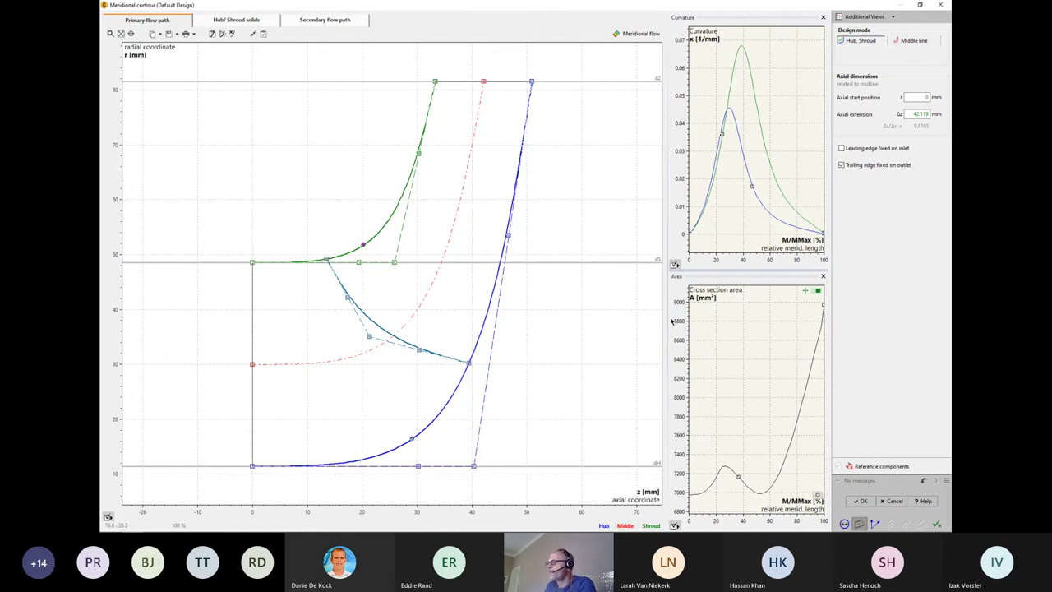
# - Widen the curvature and area diagrams, check the available additional views and move the shroud's middle Bezier point towards the inlet to about z 13 mm
pyautogui.moveTo(665, 317); pyautogui.dragTo(619, 322)
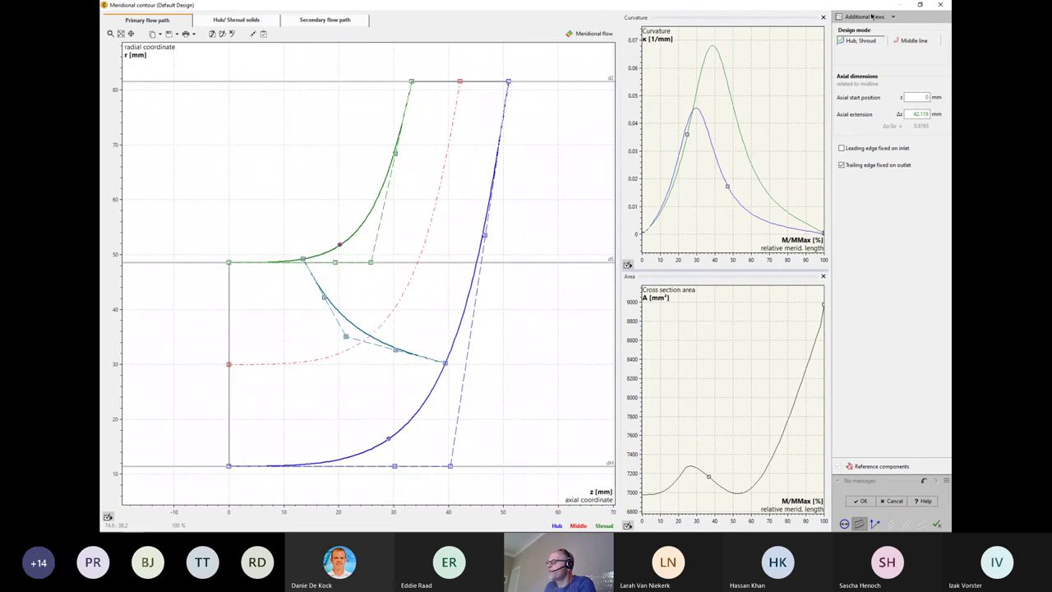
pyautogui.click(869, 16)
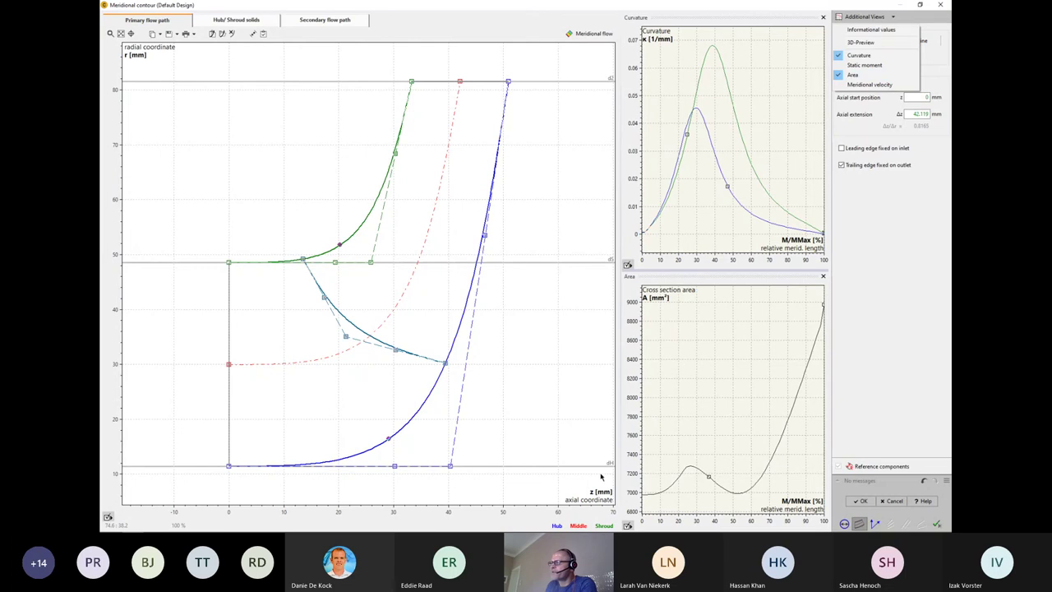
pyautogui.click(345, 271)
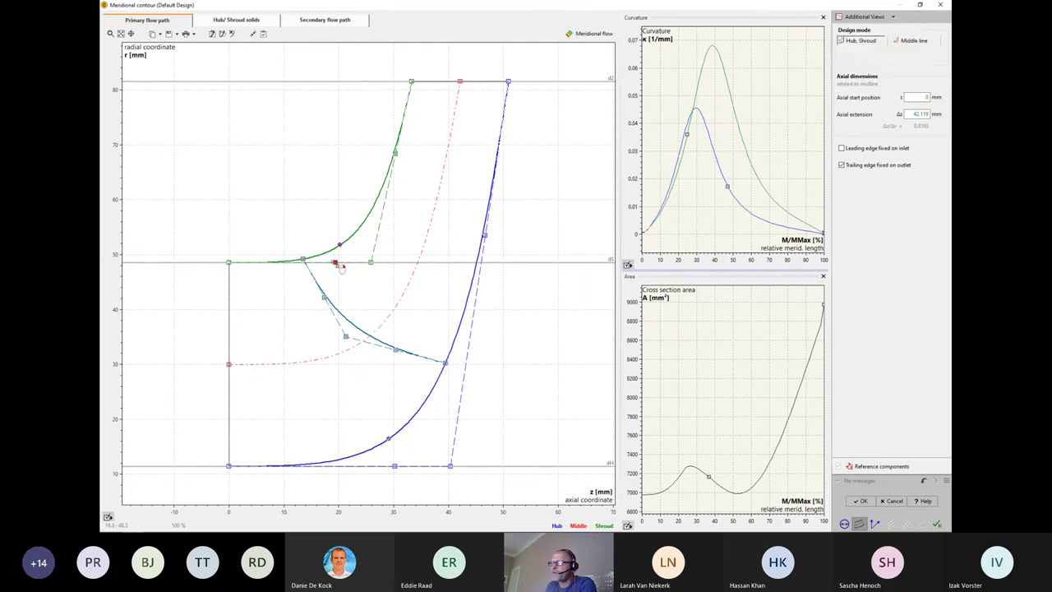
pyautogui.moveTo(335, 263); pyautogui.dragTo(303, 264)
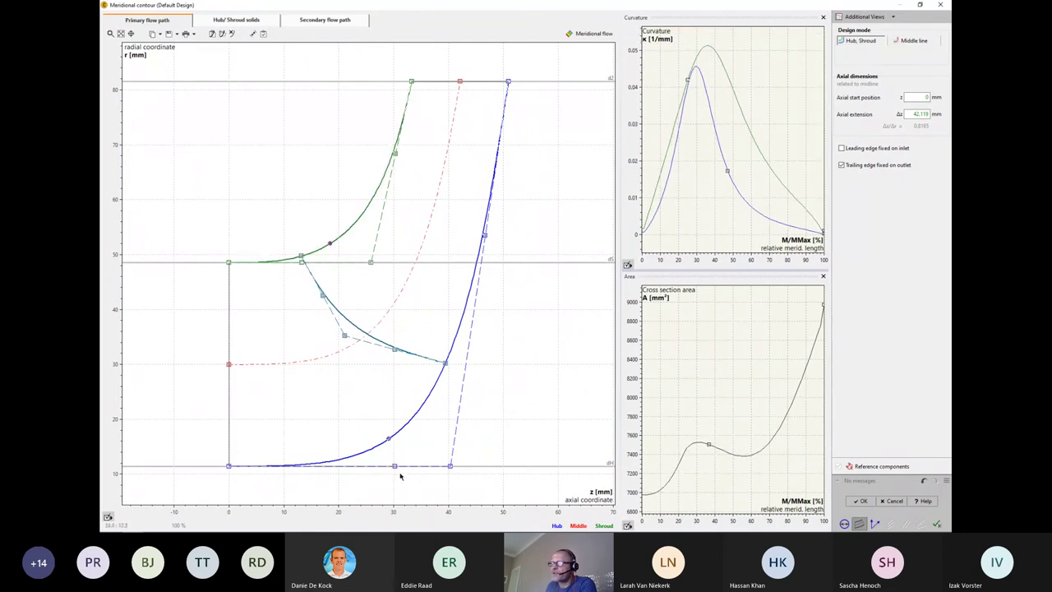
# - Move the hub curve's Bezier points to about z 20 mm and r 55 mm, and accept the contour after displaying the meridional flow
pyautogui.moveTo(397, 467); pyautogui.dragTo(340, 479)
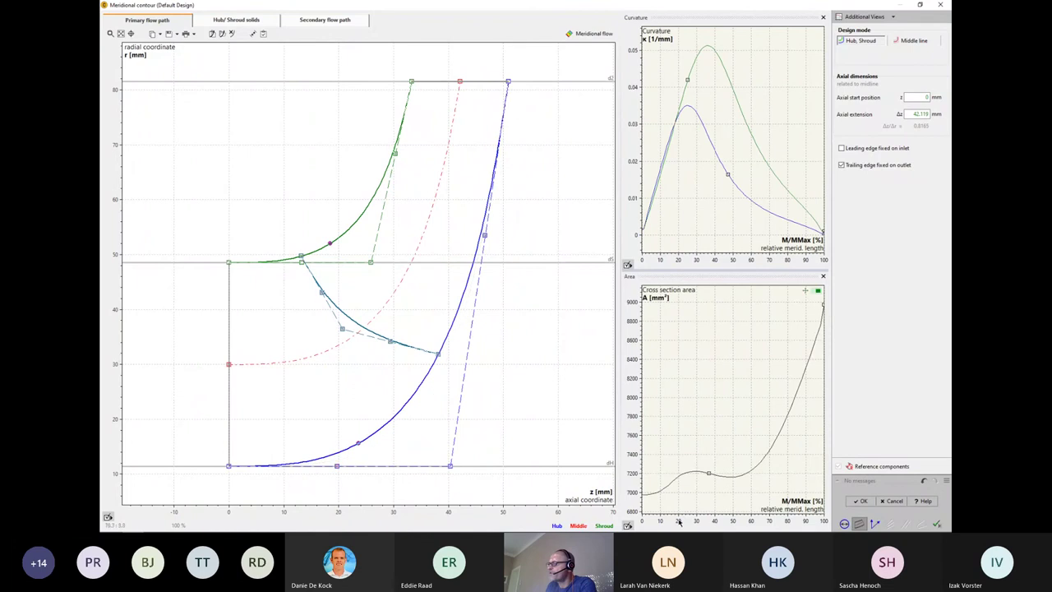
pyautogui.moveTo(484, 236)
pyautogui.mouseDown()
pyautogui.moveTo(494, 246)
pyautogui.moveTo(495, 230)
pyautogui.moveTo(505, 236)
pyautogui.mouseUp()
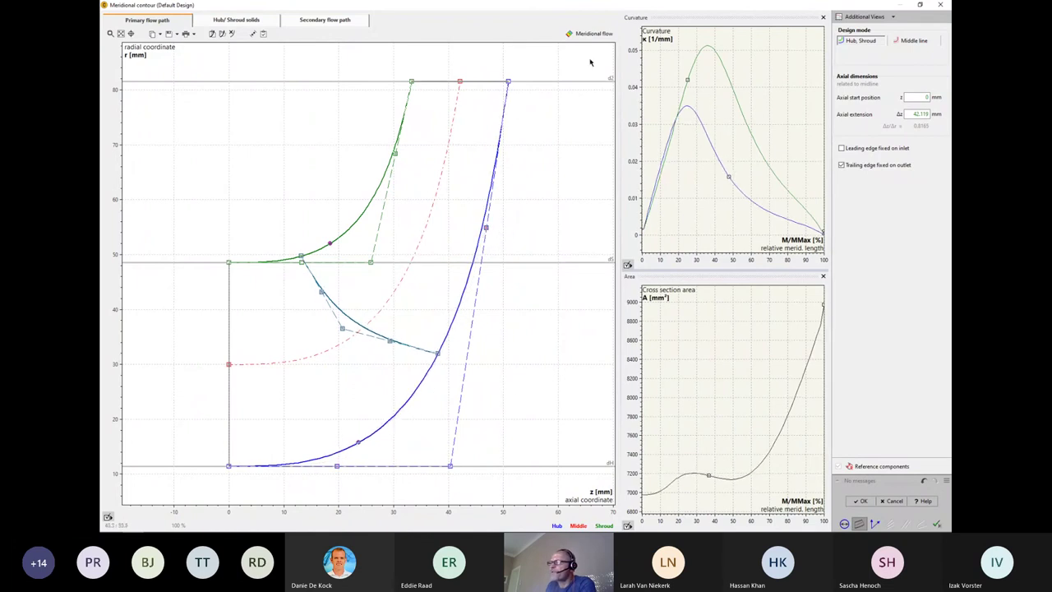
pyautogui.click(582, 34)
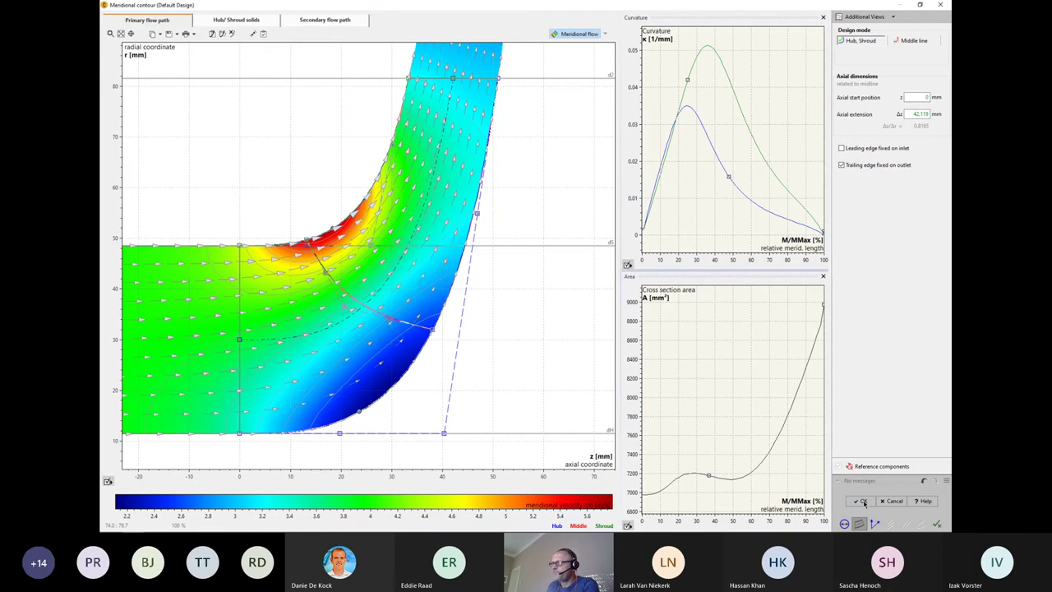
pyautogui.click(862, 501)
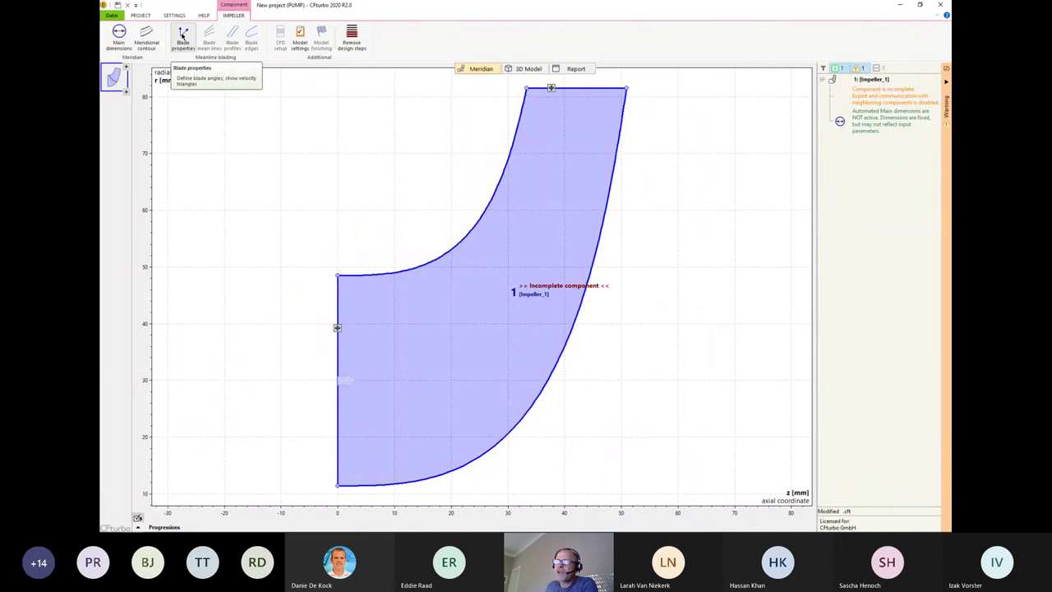
# - Examine the impeller's blade properties, including the number of blades and spans and the distribution of spans in the meridian view
pyautogui.click(183, 36)
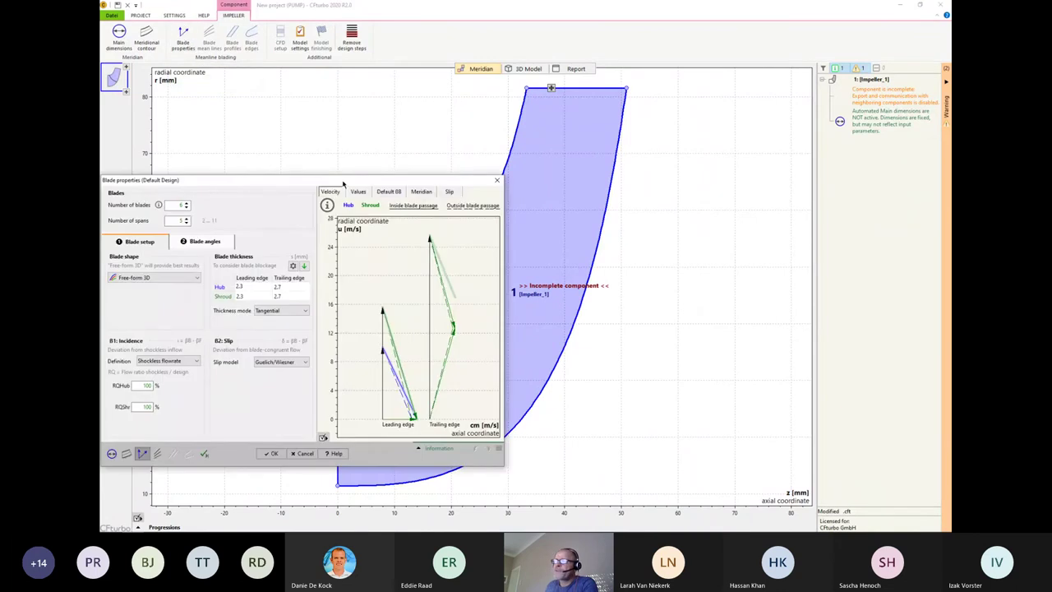
pyautogui.moveTo(343, 184); pyautogui.dragTo(466, 125)
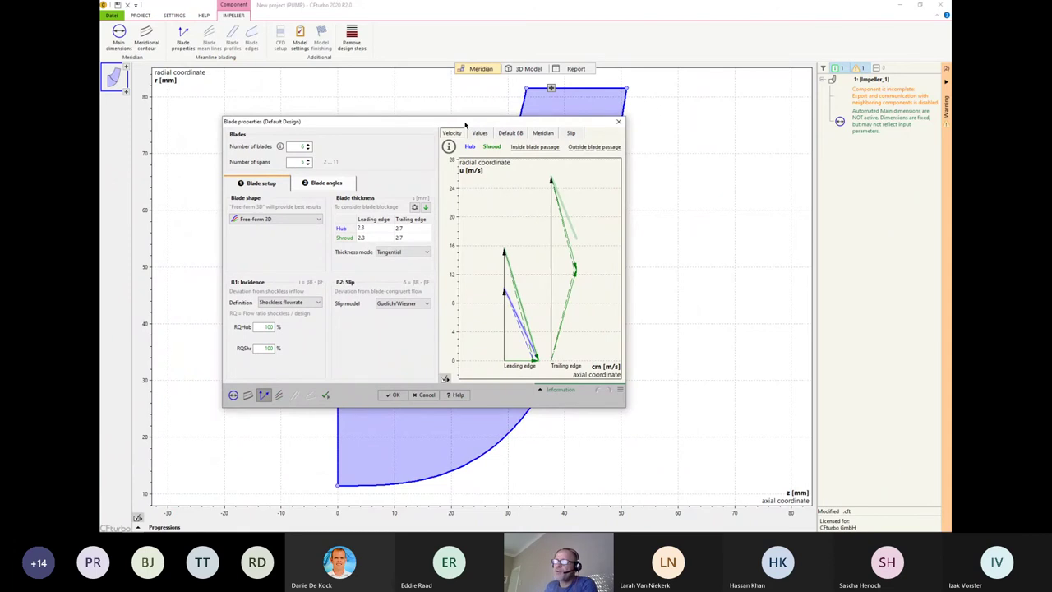
pyautogui.click(298, 146)
pyautogui.click(298, 162)
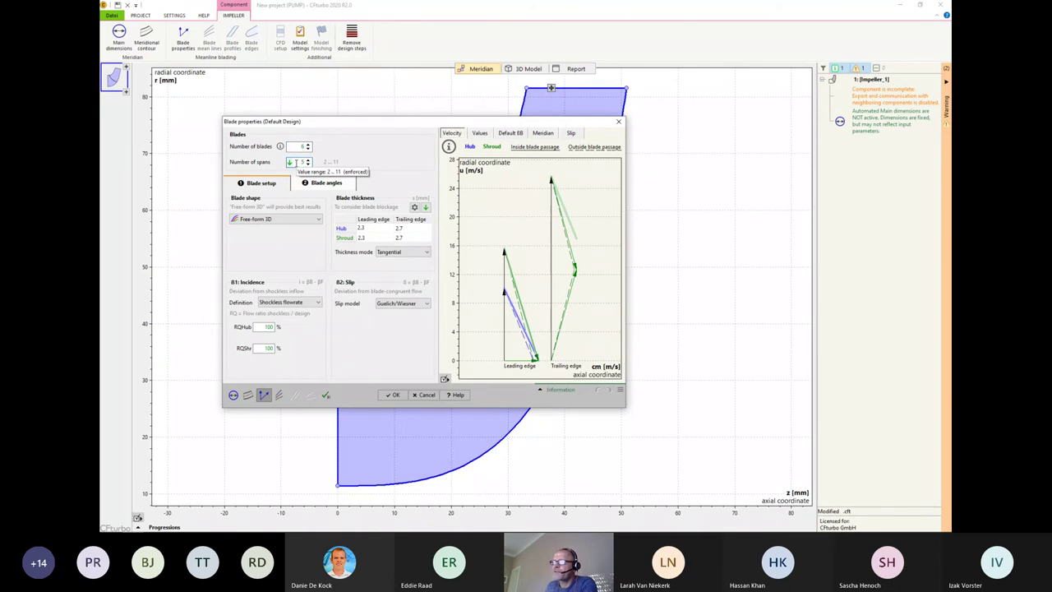
pyautogui.click(542, 134)
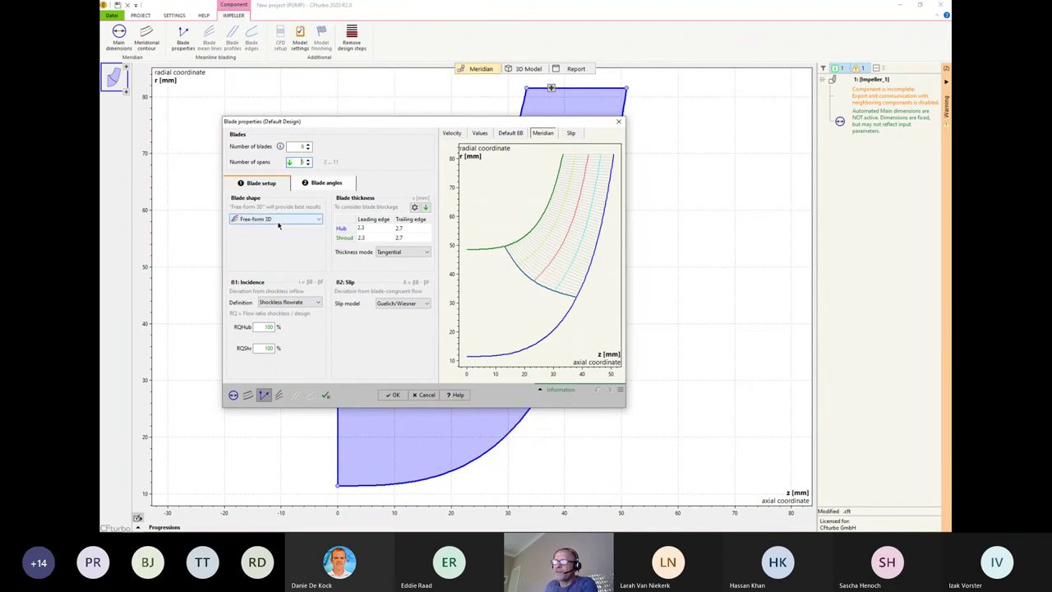
# - Examine the available blade shapes and the slip models offered for the trailing edge
pyautogui.click(278, 223)
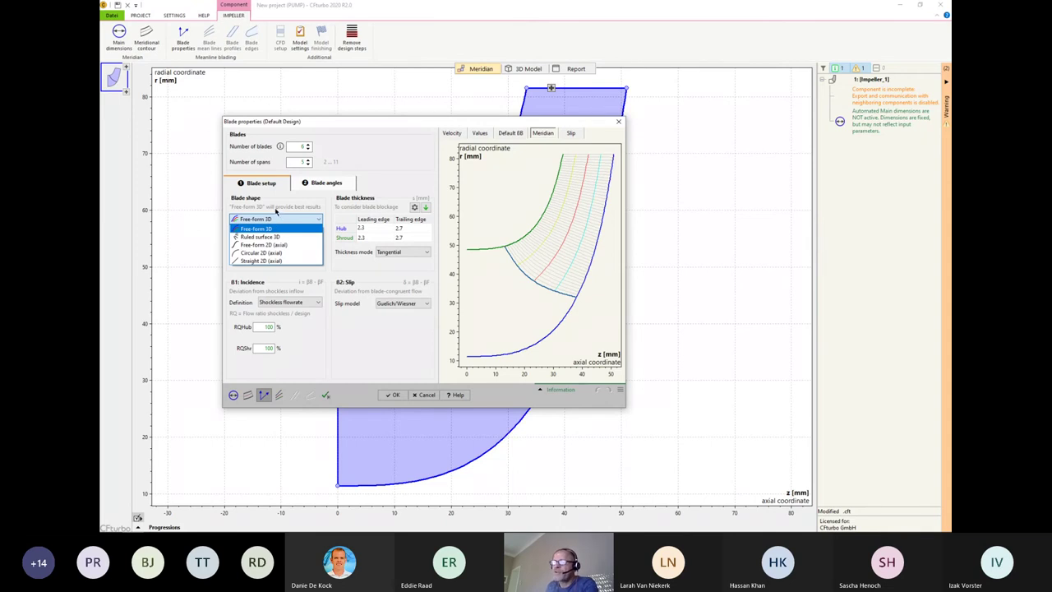
pyautogui.click(276, 211)
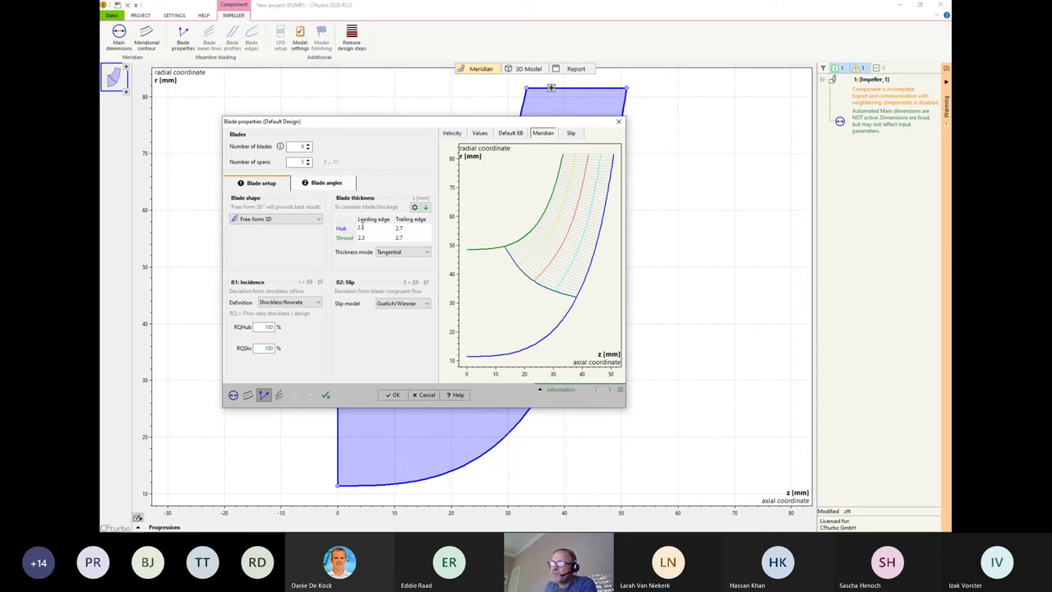
pyautogui.click(390, 304)
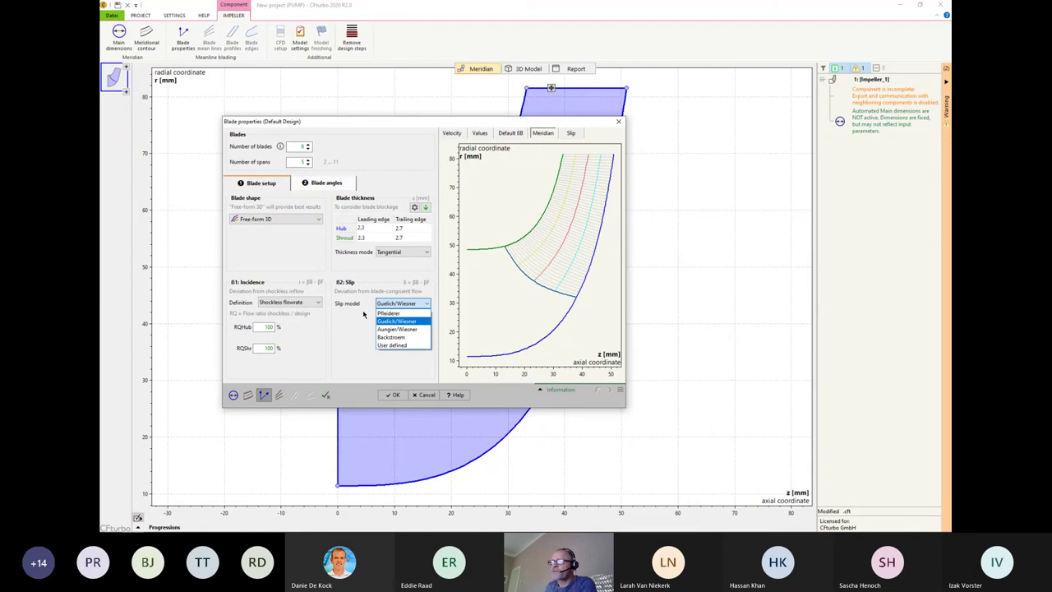
pyautogui.click(361, 315)
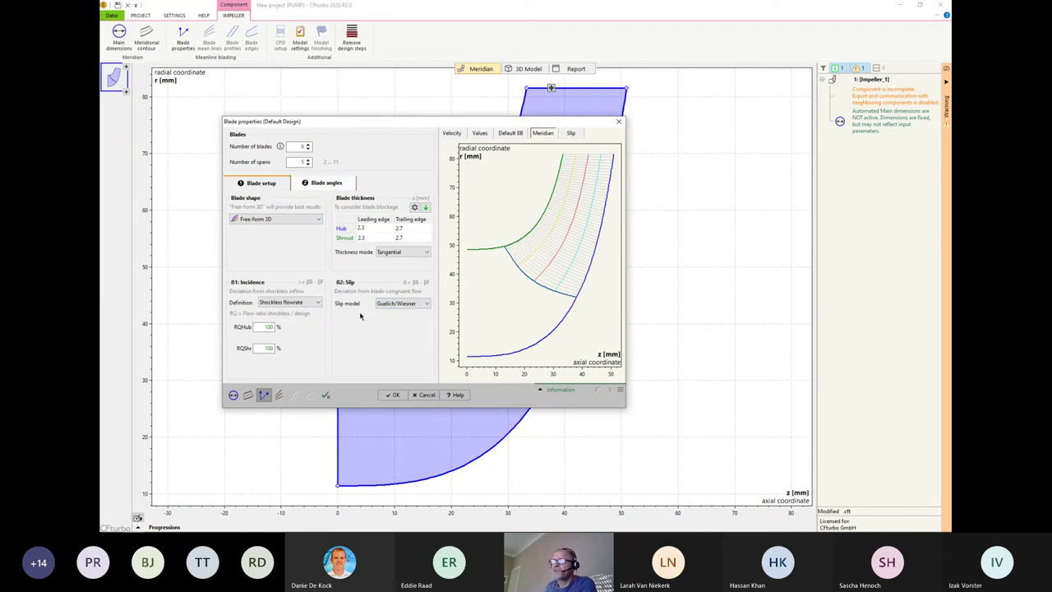
# - Review the automatically calculated blade angles, the span values and the velocity triangles, and accept the blade properties
pyautogui.click(326, 183)
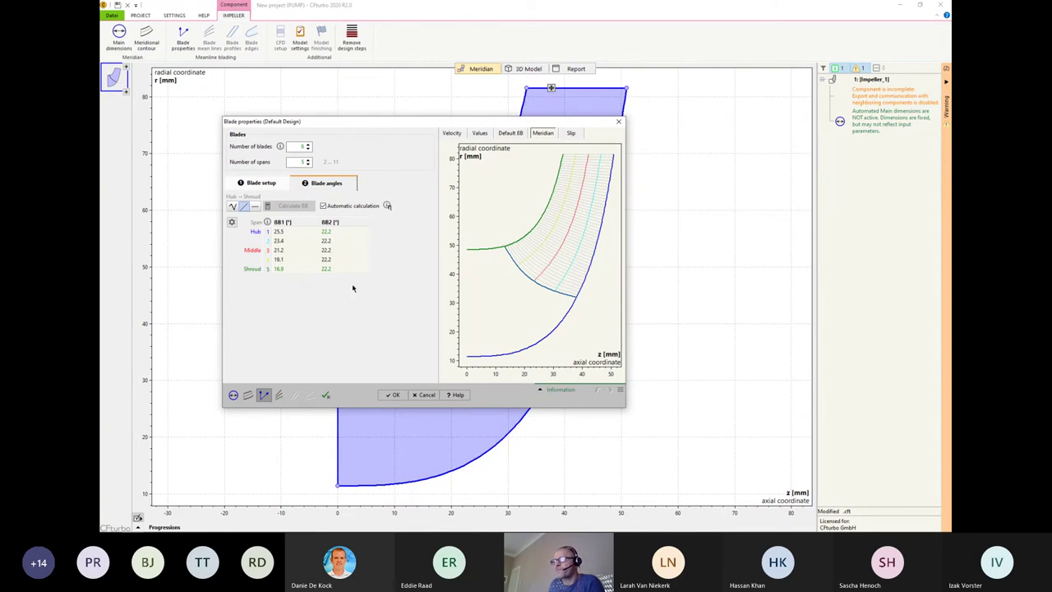
pyautogui.click(480, 134)
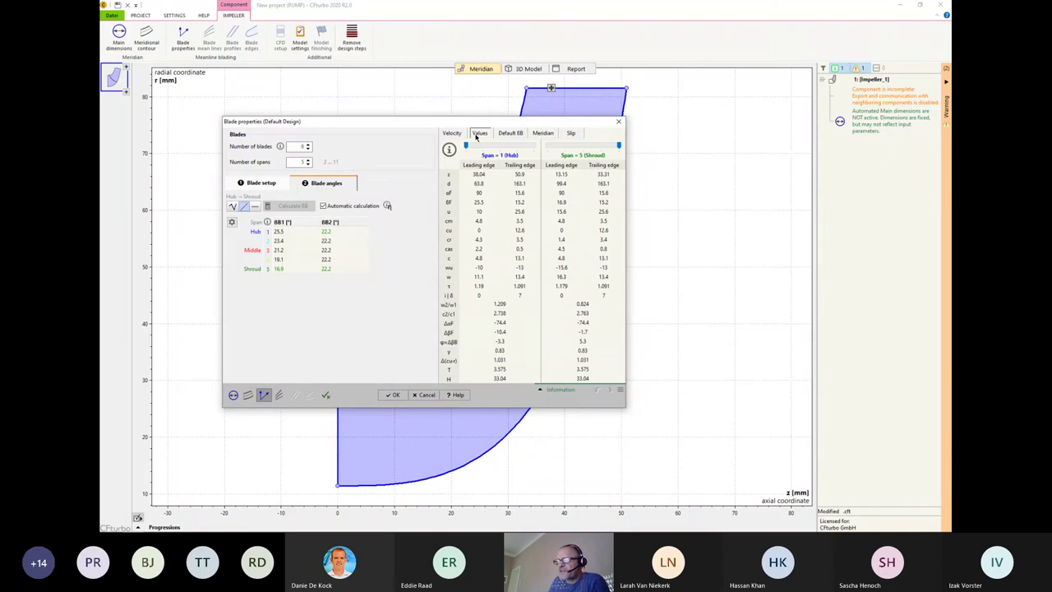
pyautogui.click(452, 134)
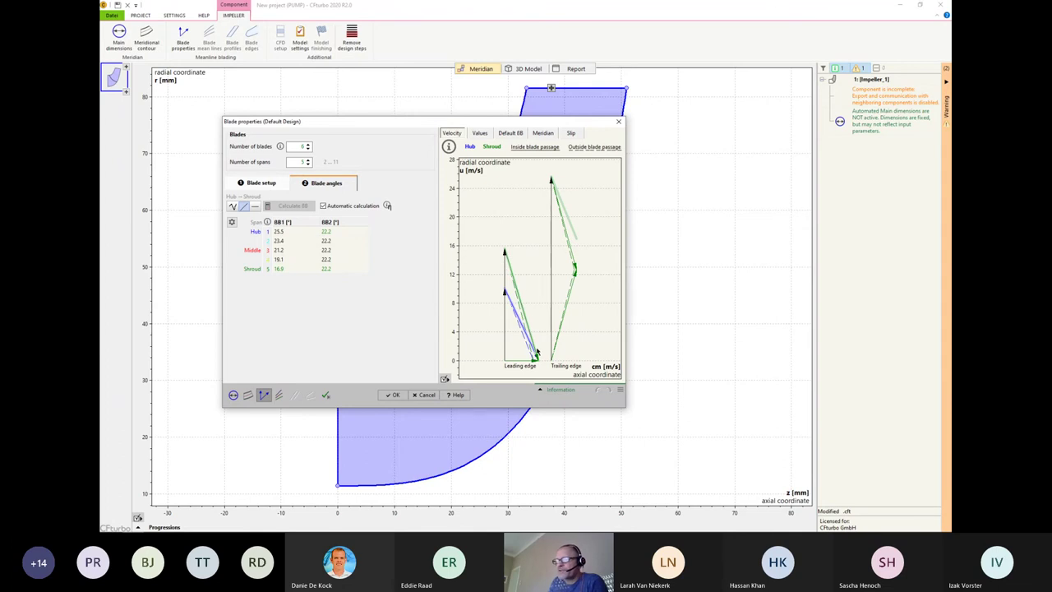
pyautogui.click(392, 394)
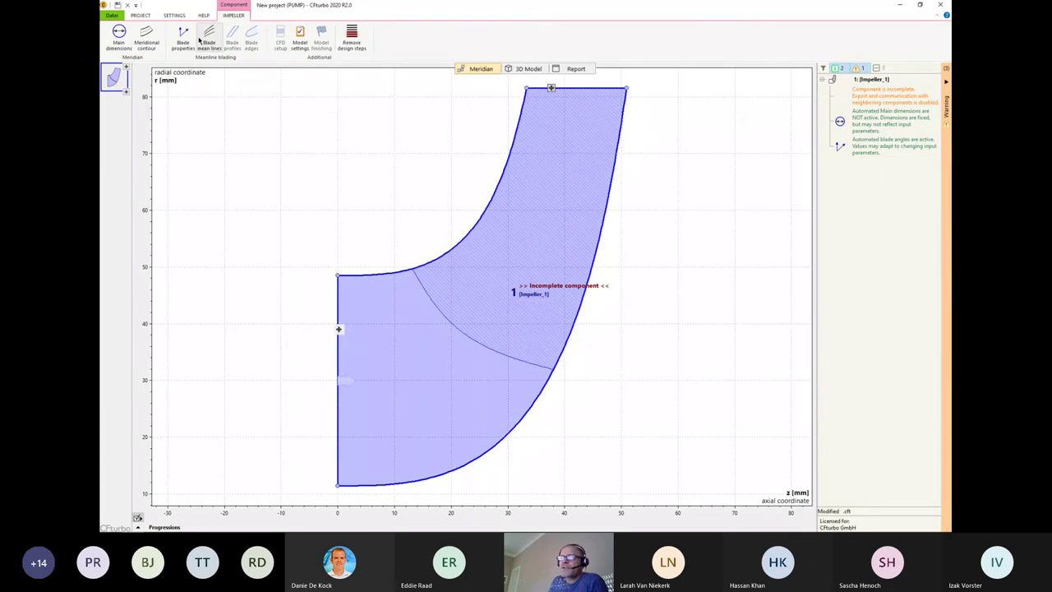
# - Open the blade mean lines, widen the 3D preview and blade angle diagram, and examine the available design modes
pyautogui.click(212, 43)
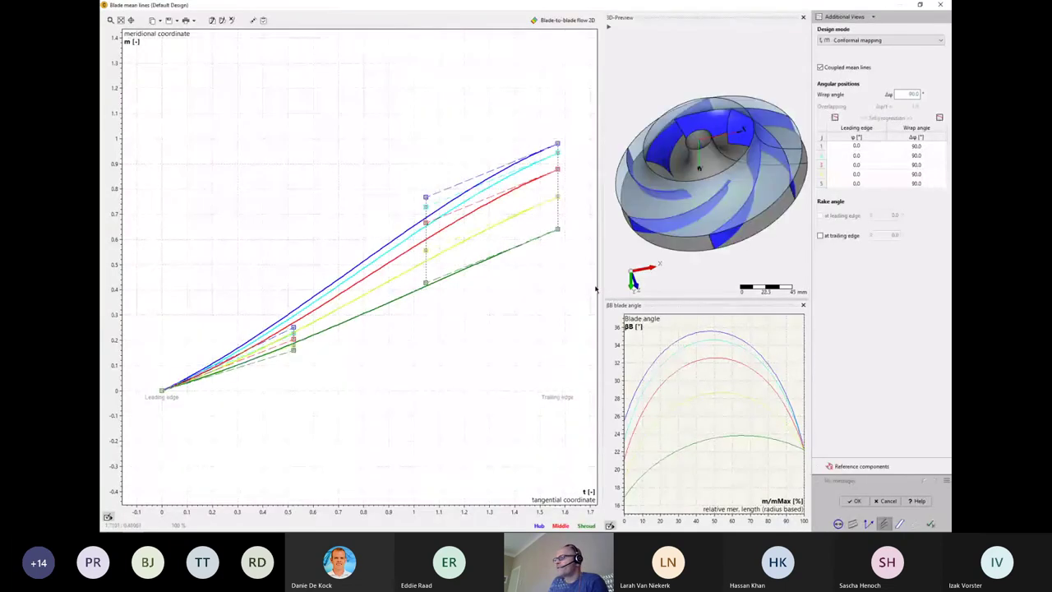
pyautogui.moveTo(602, 285); pyautogui.dragTo(566, 288)
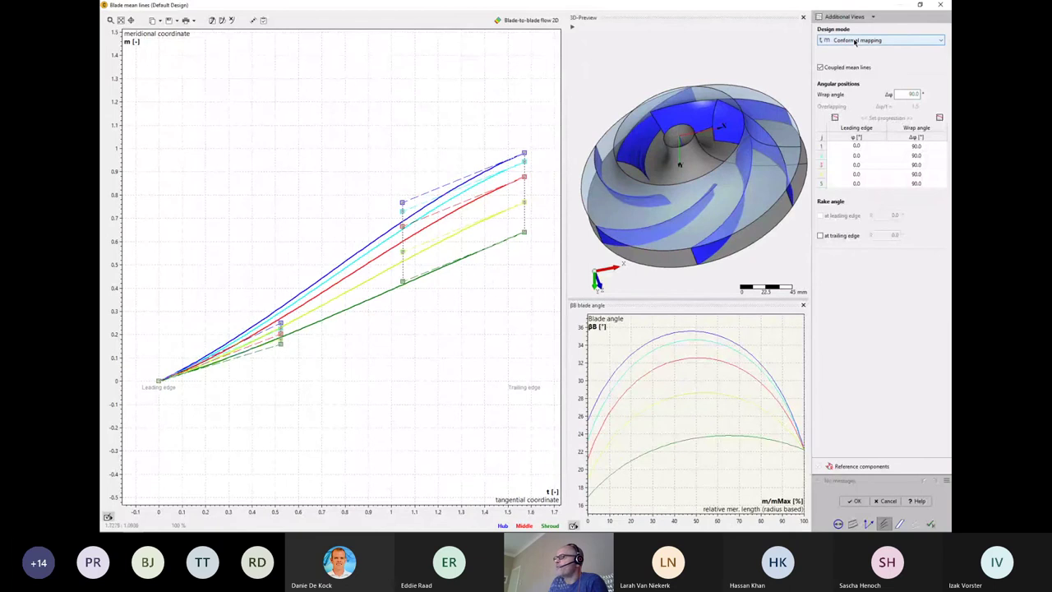
pyautogui.click(856, 41)
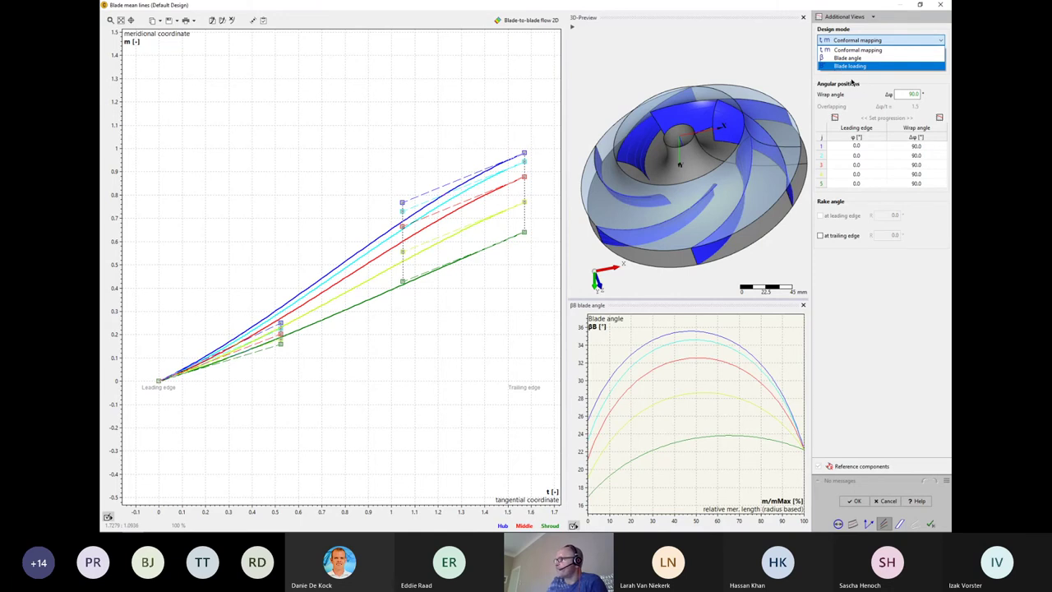
pyautogui.click(853, 84)
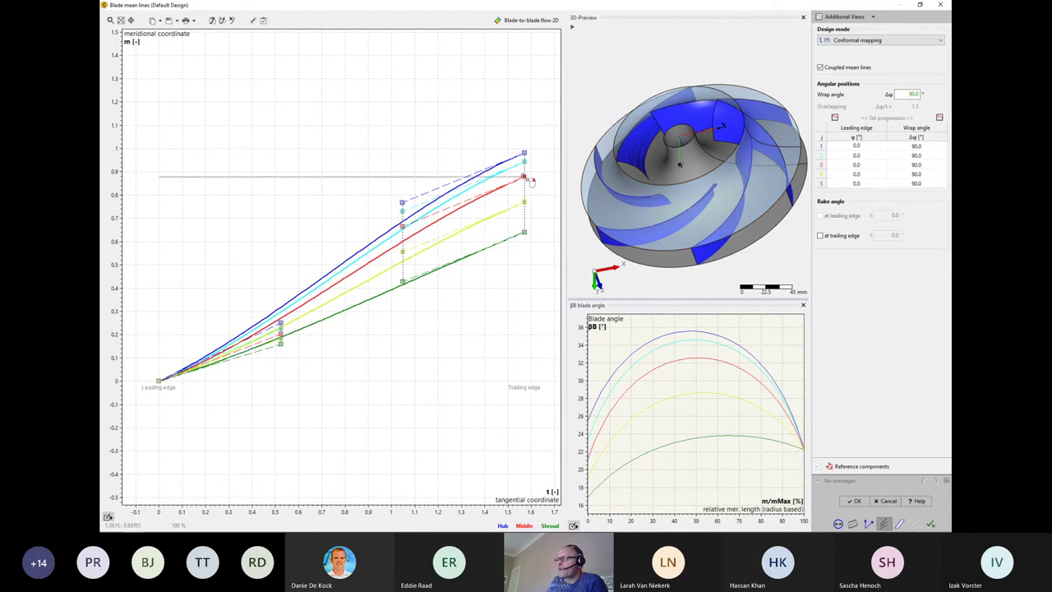
# - Reduce the wrap angle to 84.2° and shift the coupled Bezier points nearer the trailing edge, placing the middle one at about t 0.96, m 0.67
pyautogui.moveTo(524, 177); pyautogui.dragTo(503, 184)
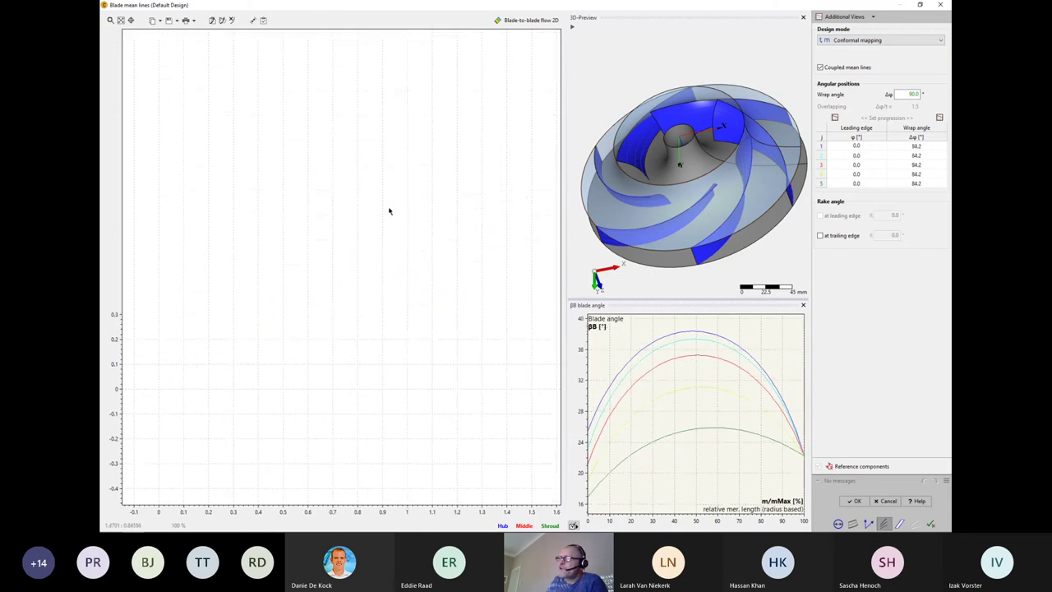
pyautogui.moveTo(399, 201); pyautogui.dragTo(376, 212)
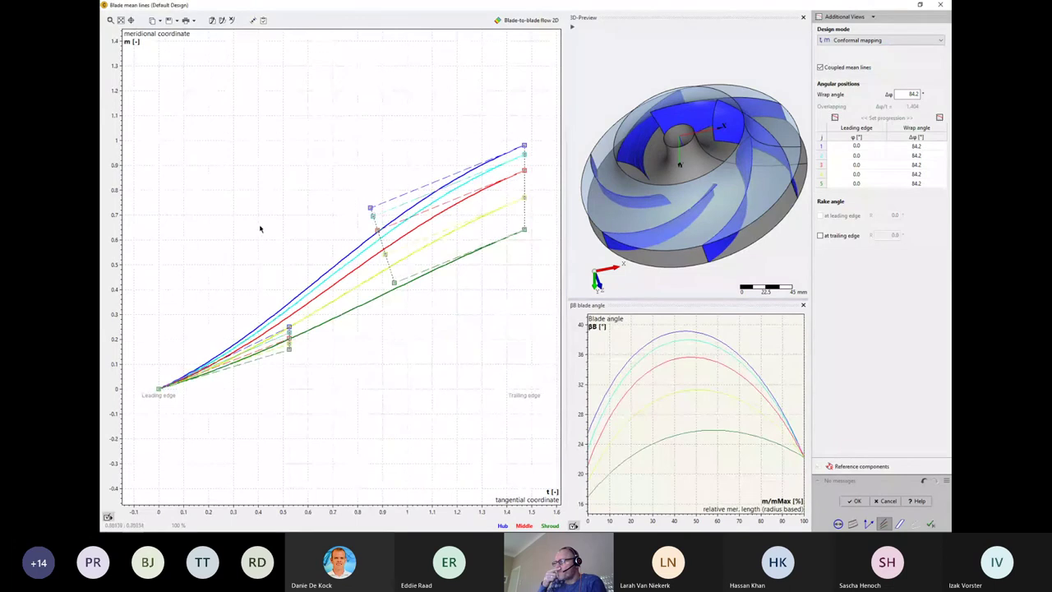
pyautogui.moveTo(392, 256); pyautogui.dragTo(404, 245)
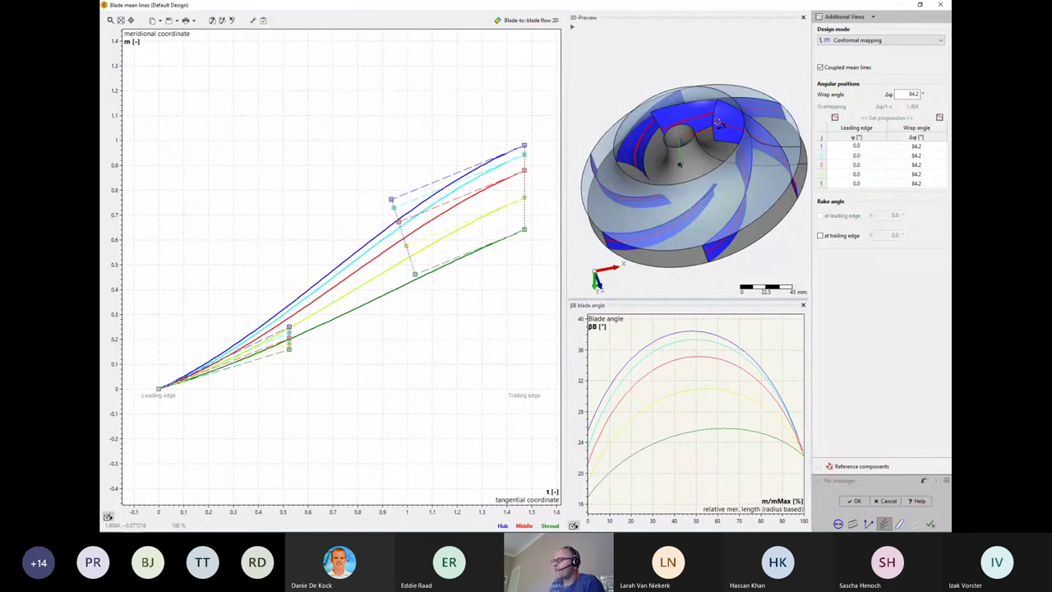
# - Inspect the blades in the 3D preview and show the 2D blade-to-blade flow in an enlarged view below the mean lines
pyautogui.moveTo(718, 123); pyautogui.dragTo(733, 136)
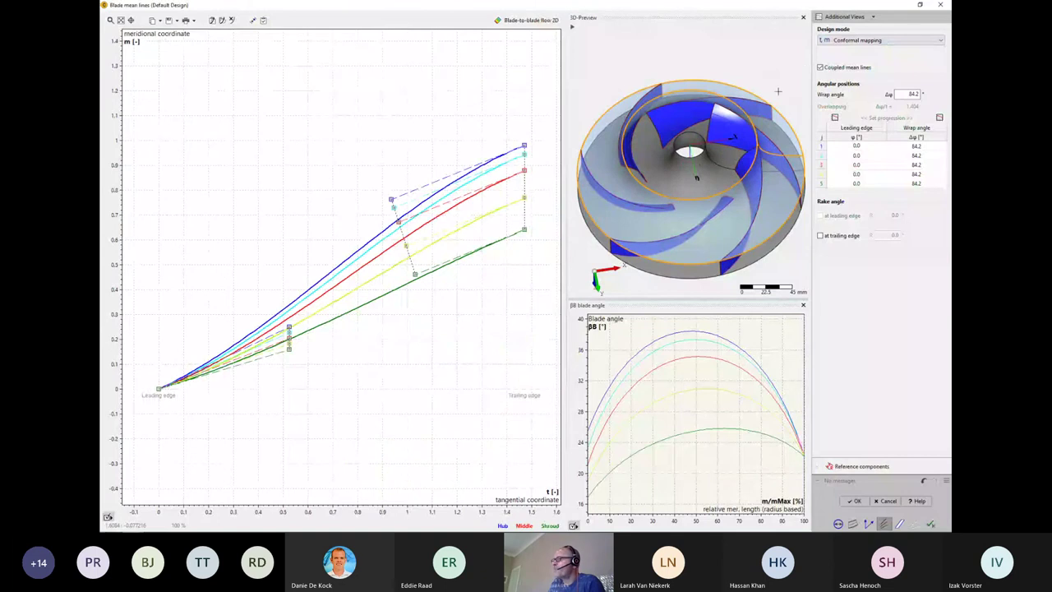
pyautogui.click(845, 16)
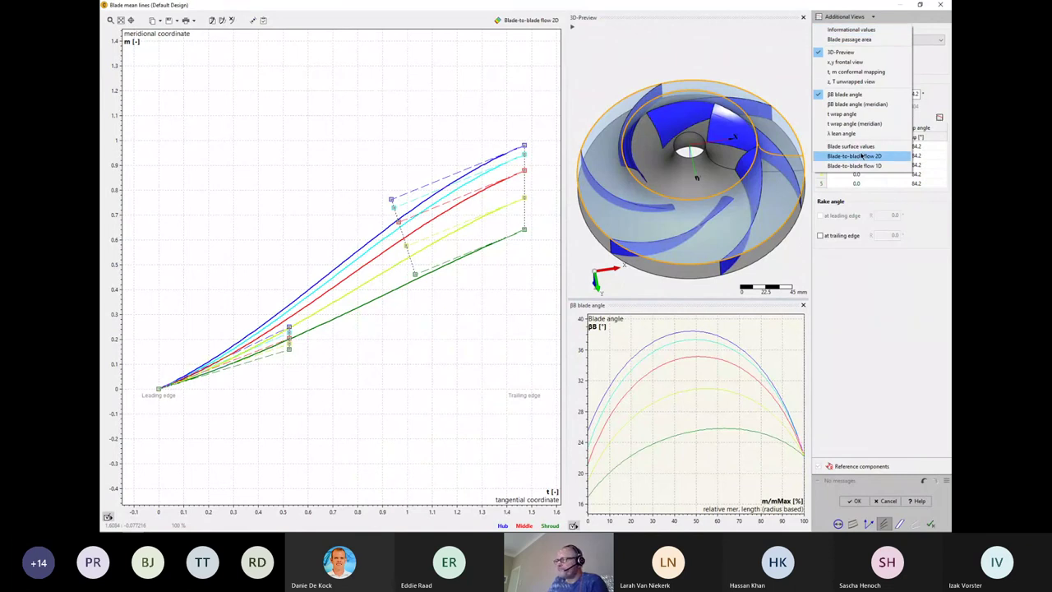
pyautogui.click(526, 23)
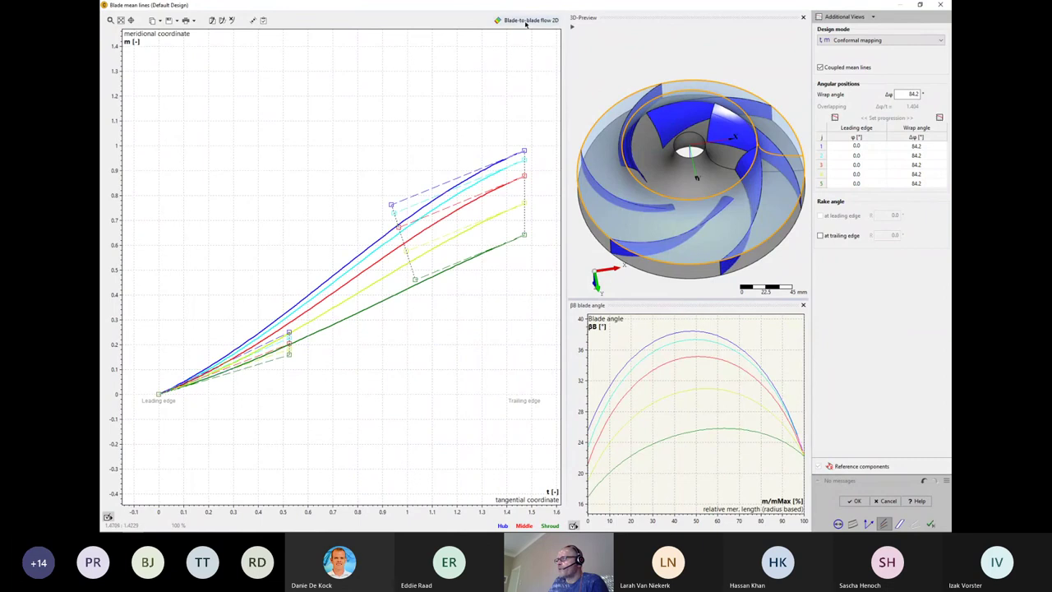
pyautogui.click(526, 21)
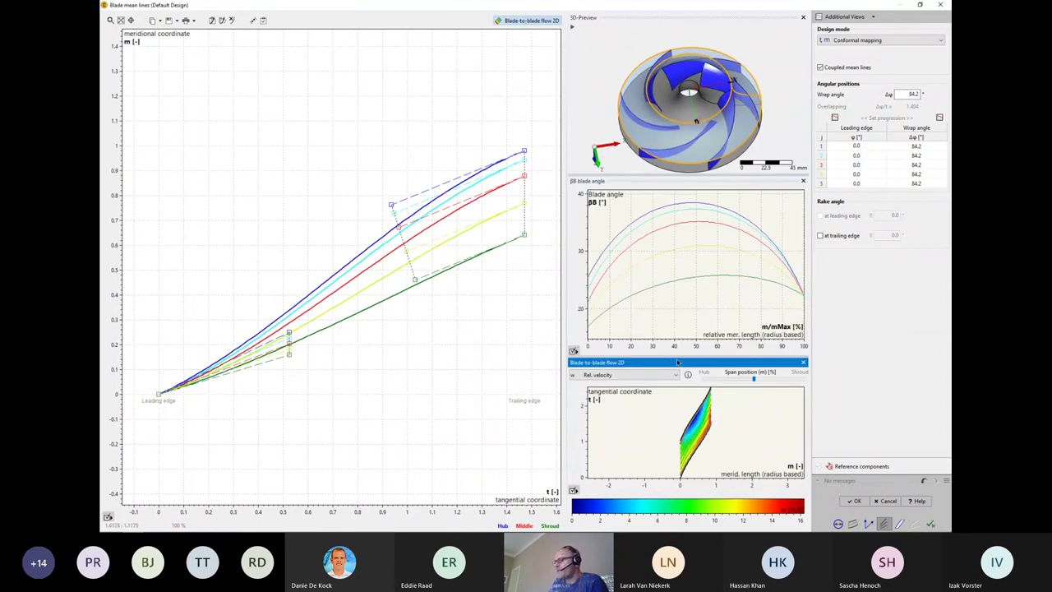
pyautogui.moveTo(676, 361); pyautogui.dragTo(336, 300)
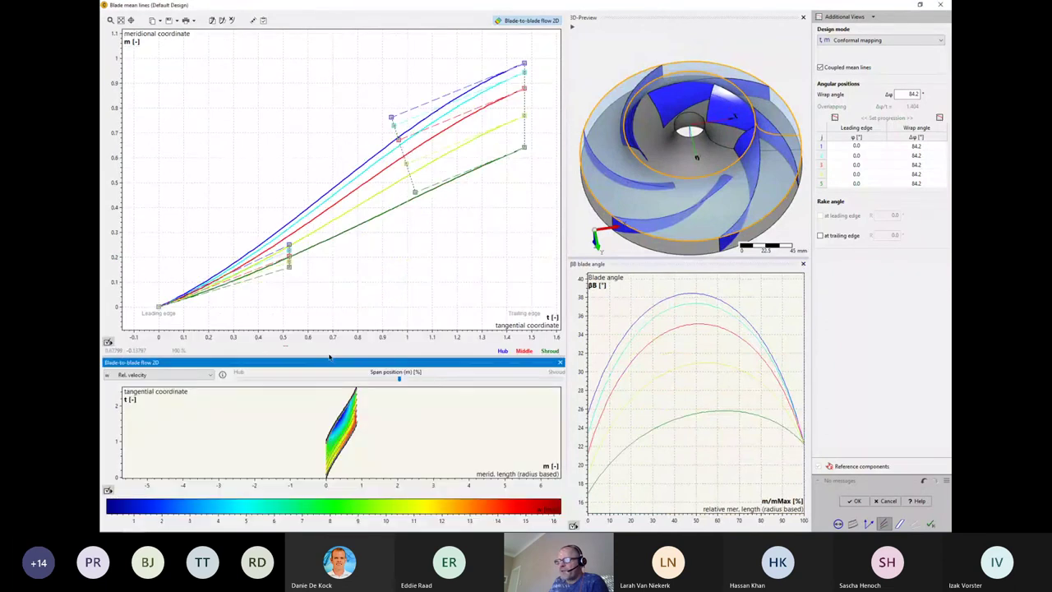
pyautogui.moveTo(328, 357); pyautogui.dragTo(327, 239)
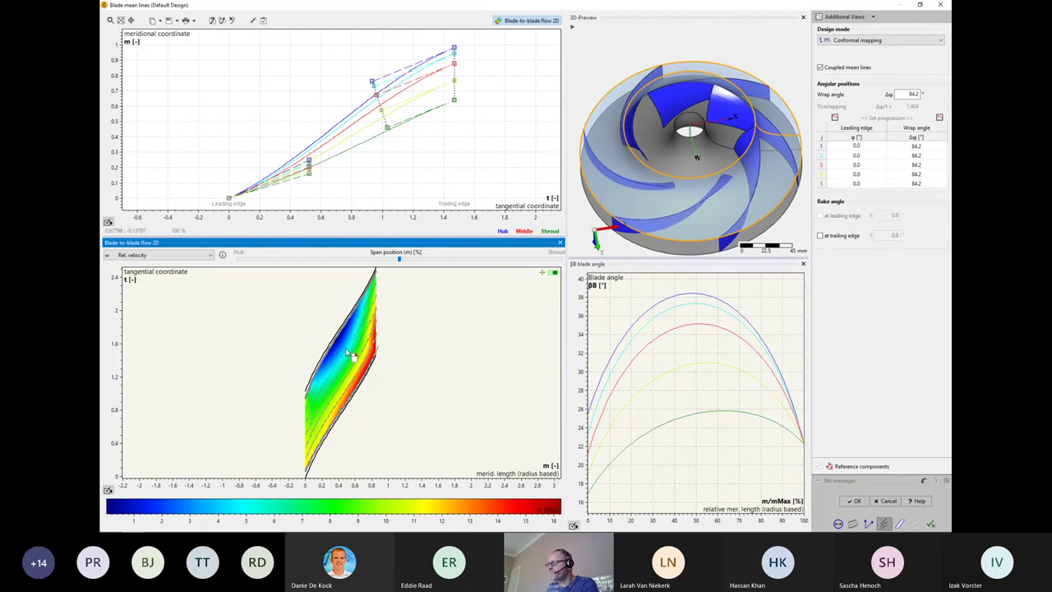
# - Accept the blade mean lines and inspect the impeller in the 3D model, turning it to face the inlet
pyautogui.click(862, 503)
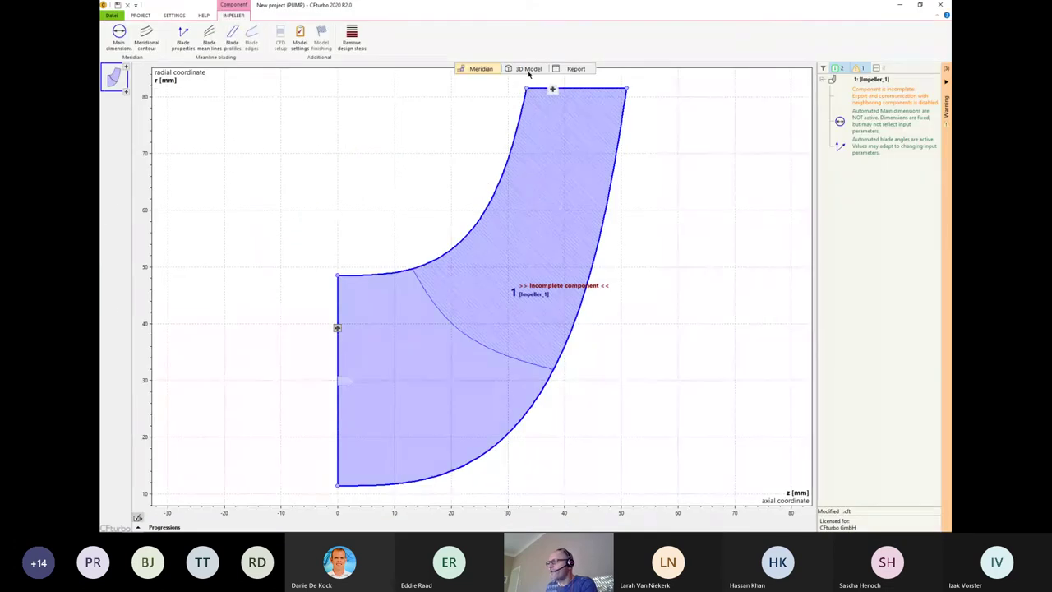
pyautogui.click(526, 68)
pyautogui.moveTo(457, 153); pyautogui.dragTo(577, 211)
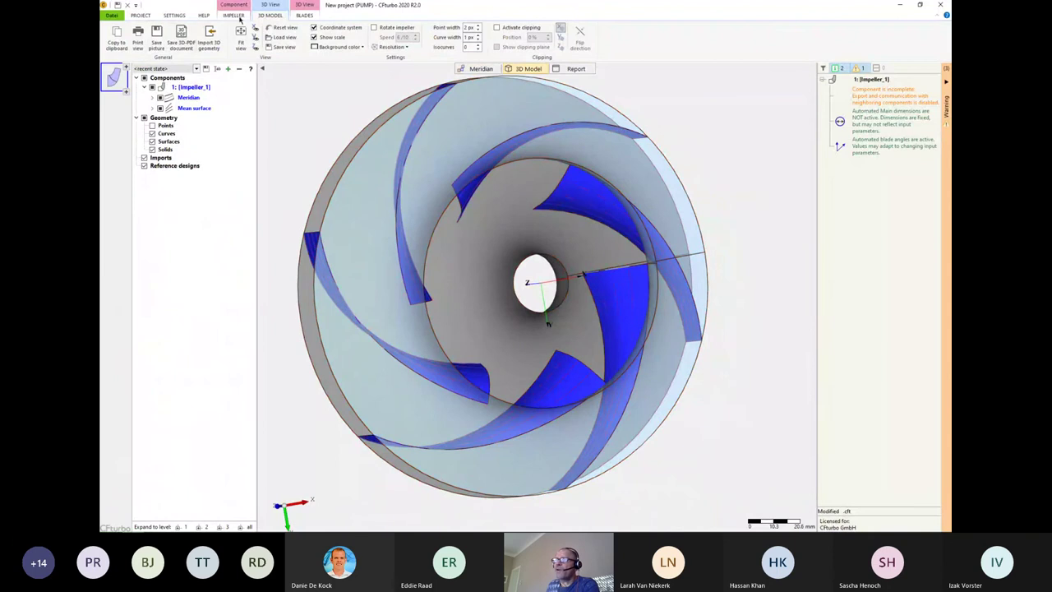
# - Open the blade profiles, review the options for the hub thickness curve, and accept the default linear profiles
pyautogui.click(234, 15)
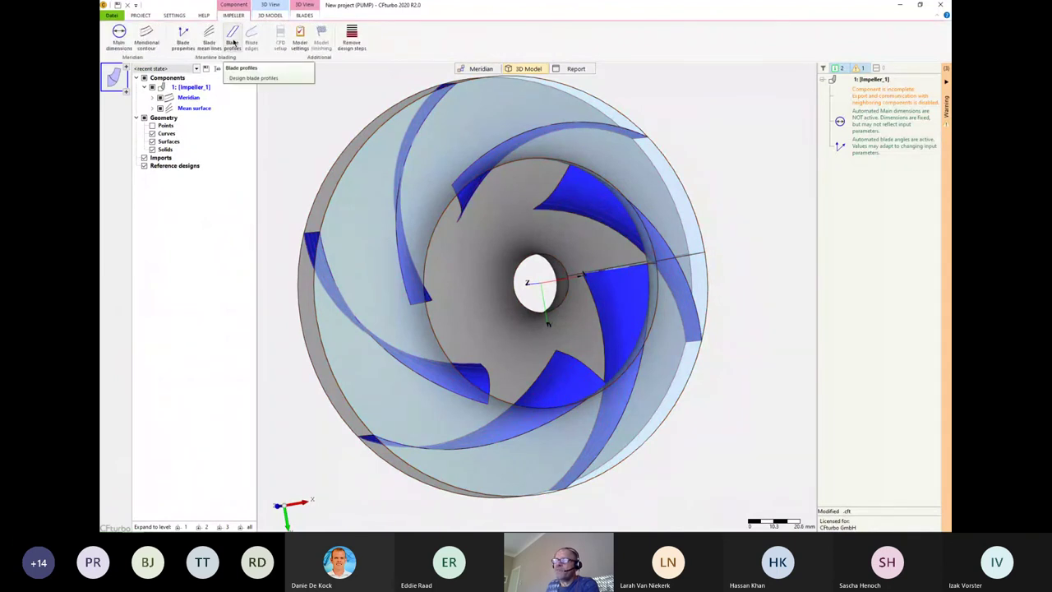
pyautogui.click(233, 40)
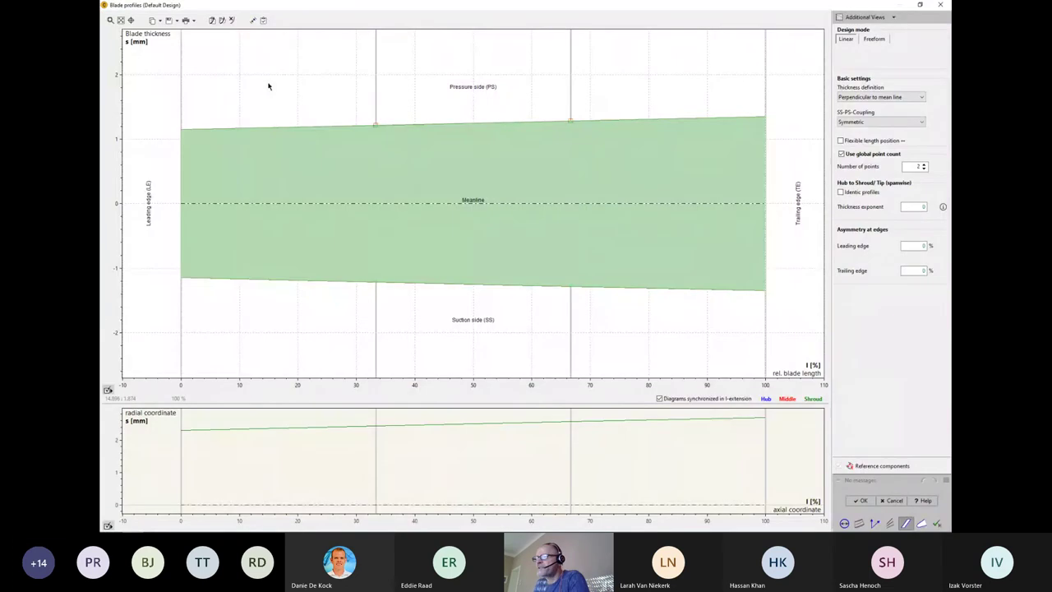
pyautogui.click(327, 130)
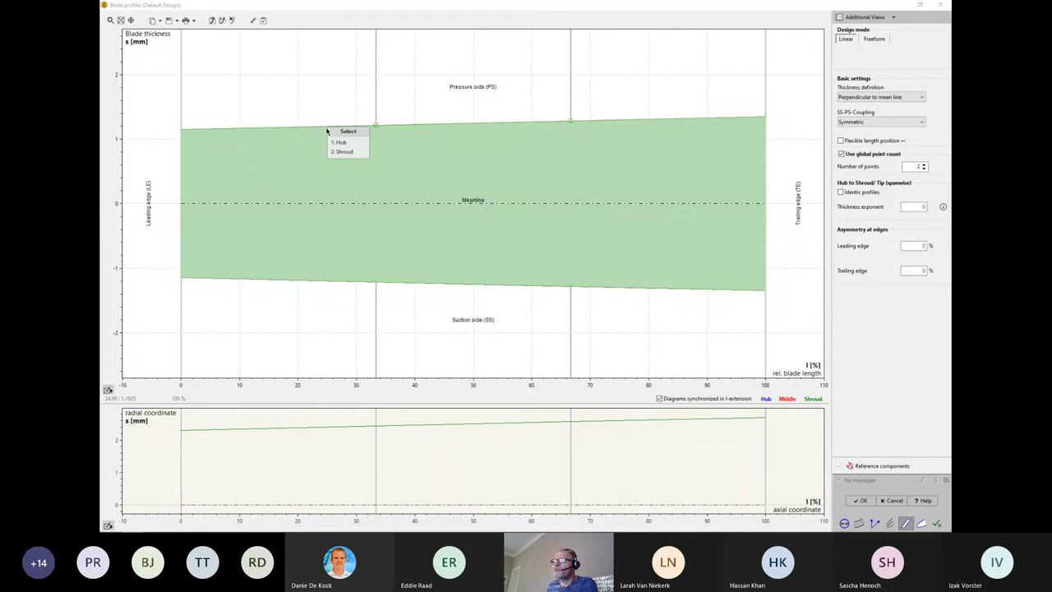
pyautogui.click(339, 142)
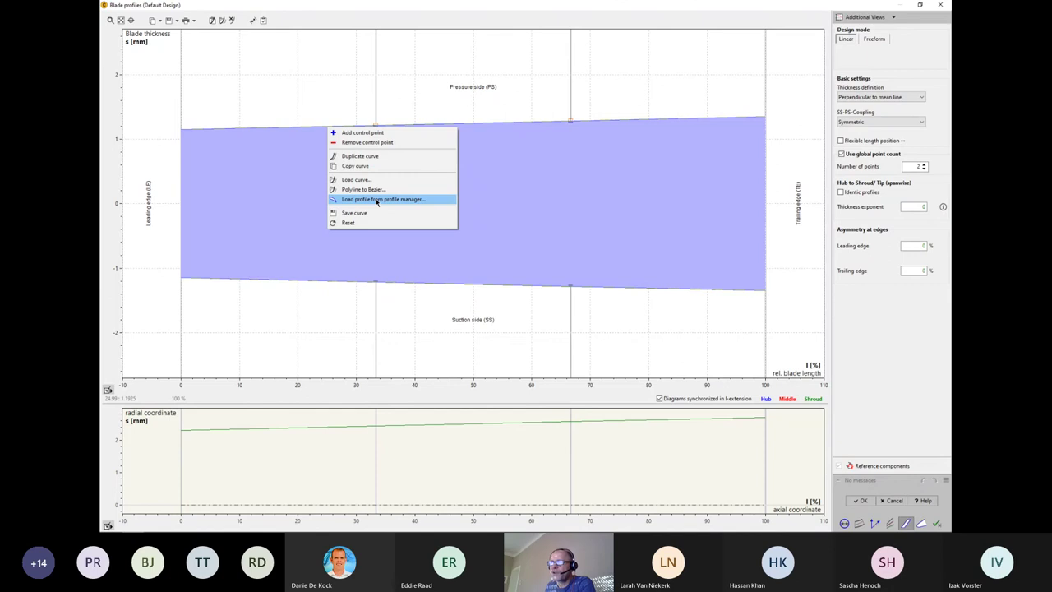
pyautogui.click(331, 110)
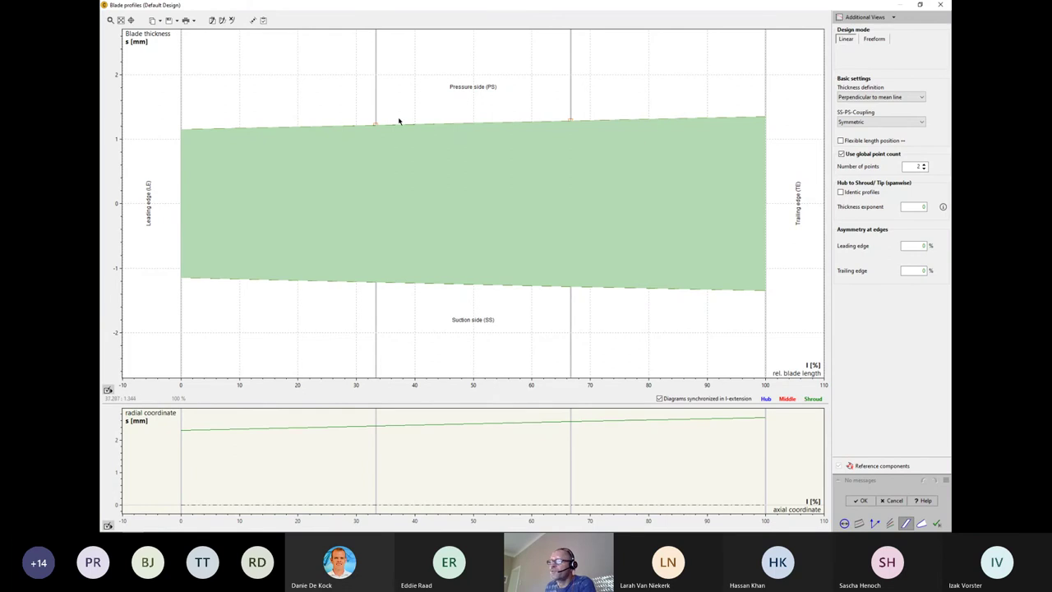
pyautogui.click(860, 501)
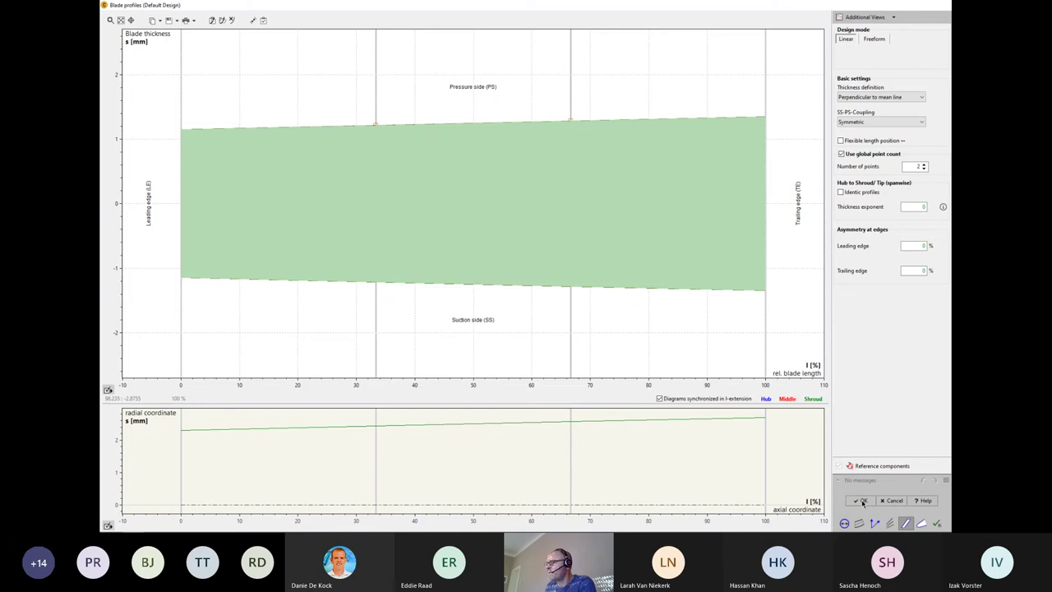
# - Open the blade edges, collapse the model tree in the 3D preview, and examine a blade's elliptical leading edge up close
pyautogui.moveTo(576, 238); pyautogui.dragTo(518, 361)
pyautogui.scroll(3, 534, 354)
pyautogui.scroll(2, 550, 209)
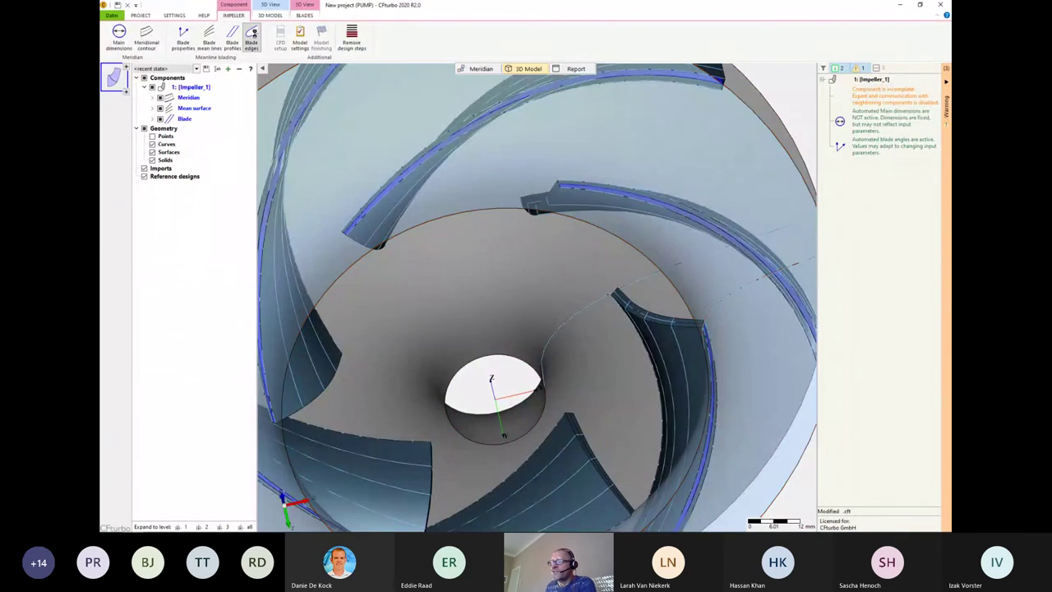
pyautogui.click(252, 37)
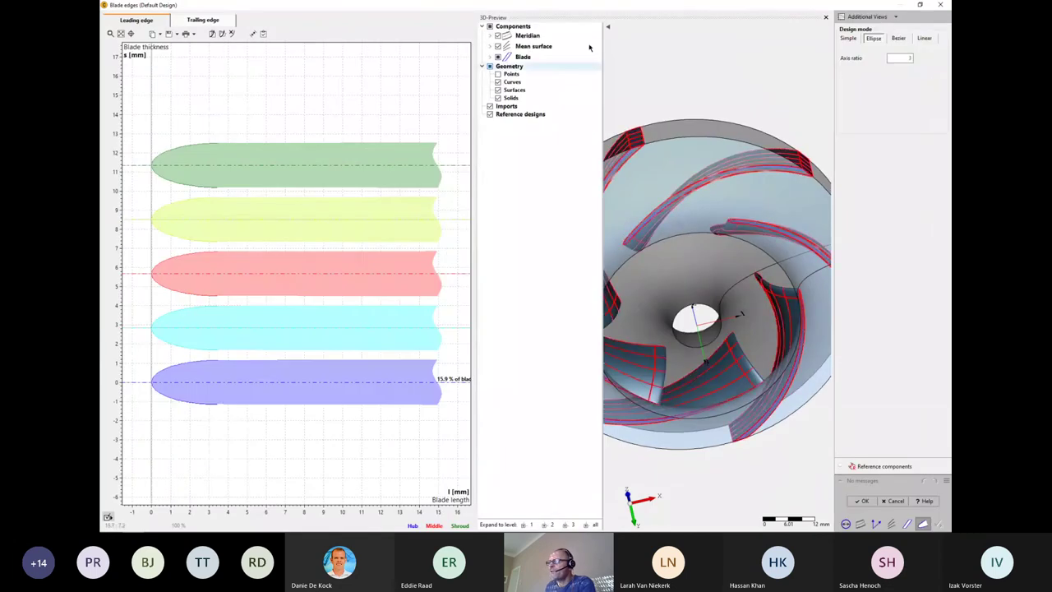
pyautogui.click(608, 27)
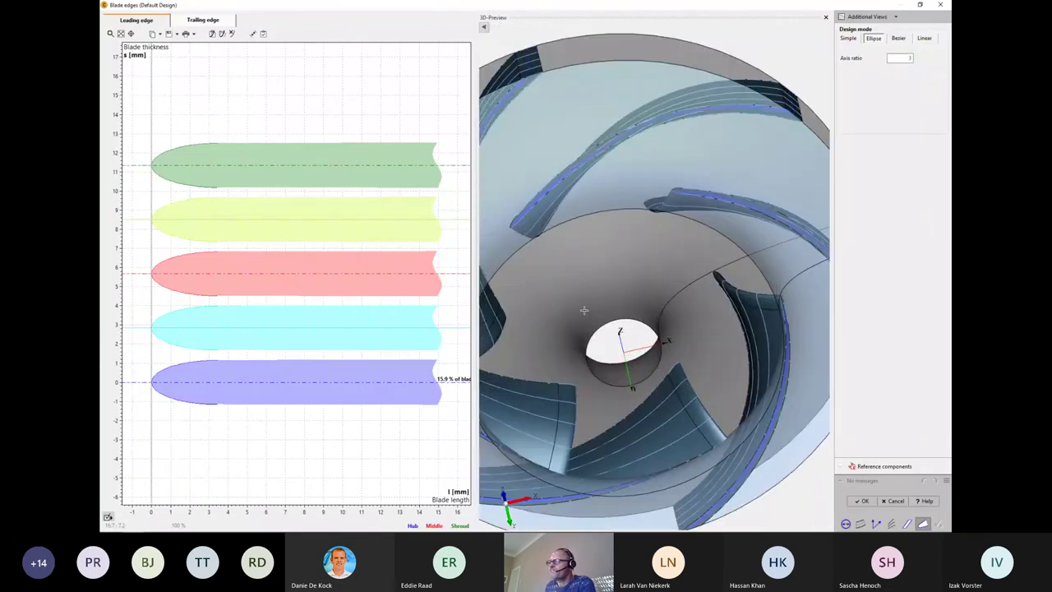
pyautogui.scroll(6, 603, 284)
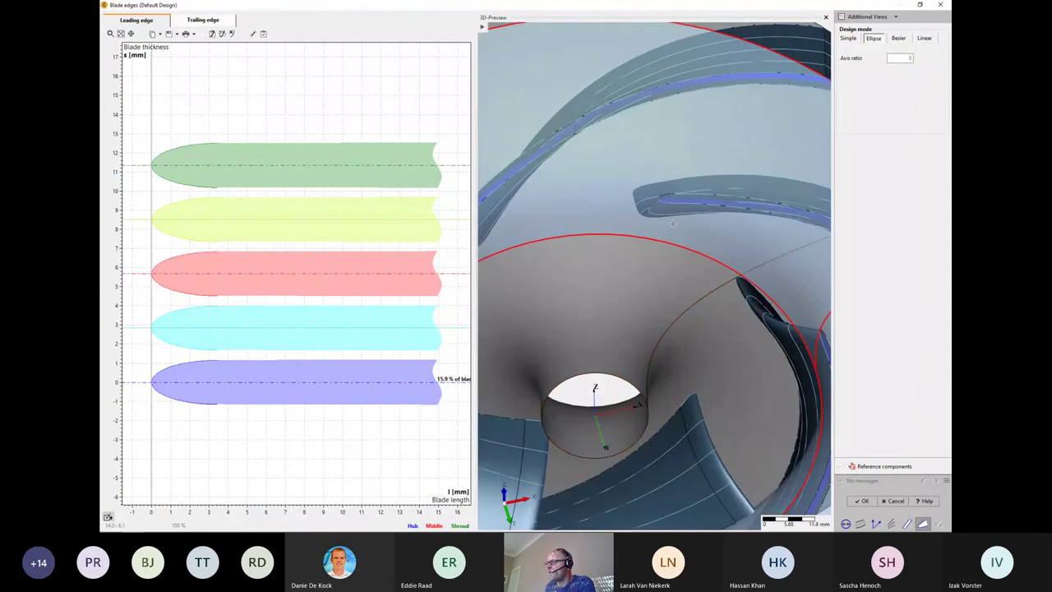
pyautogui.moveTo(660, 206)
pyautogui.mouseDown()
pyautogui.moveTo(629, 233)
pyautogui.moveTo(639, 248)
pyautogui.moveTo(622, 259)
pyautogui.mouseUp()
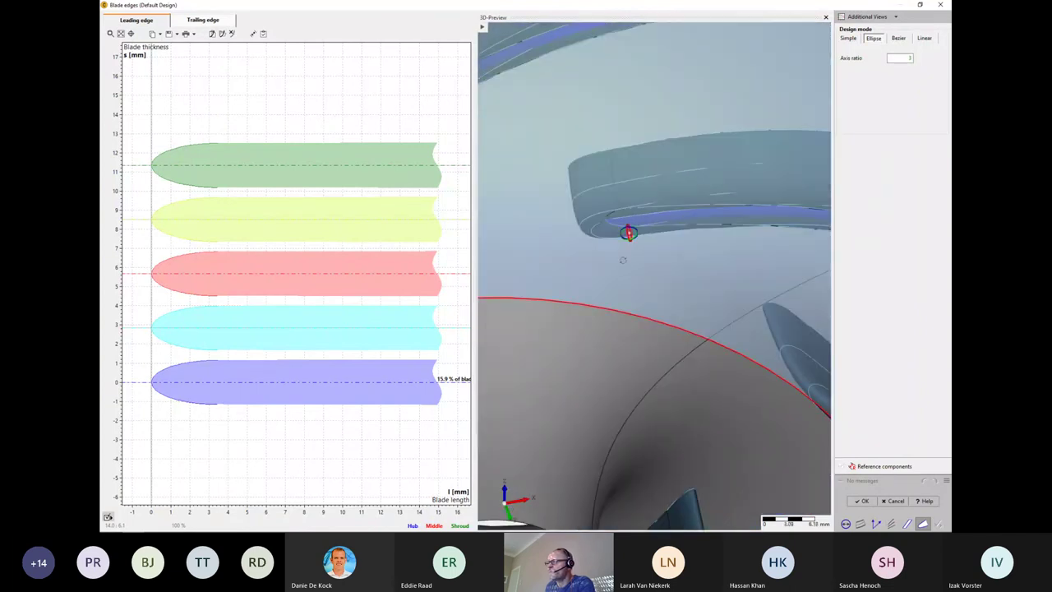
# - Try the Bezier leading-edge mode with the shroud's points shifted asymmetrically, try the Linear mode, and return to Ellipse
pyautogui.click(888, 59)
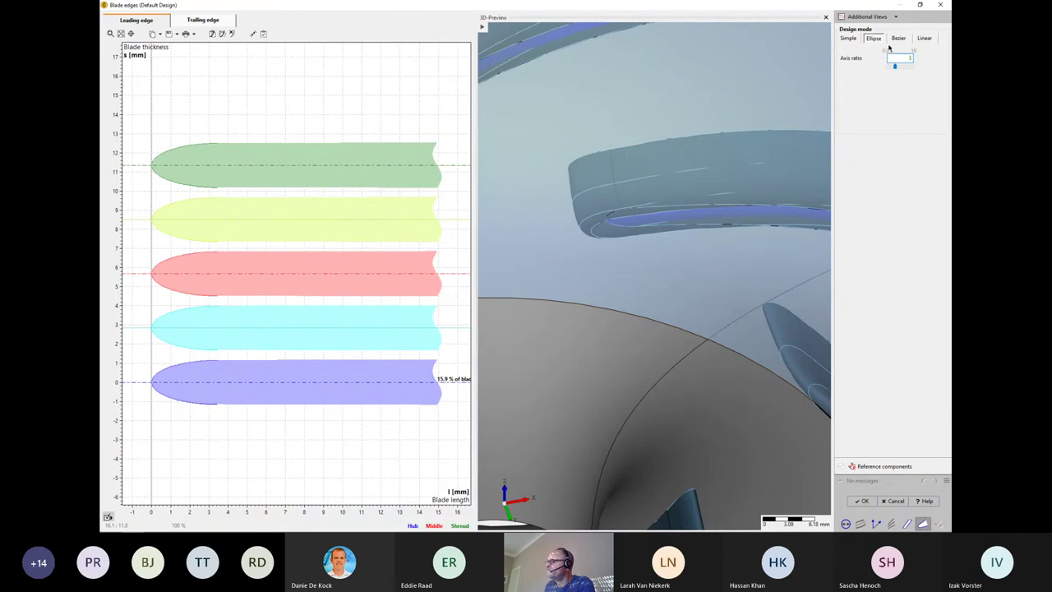
pyautogui.click(900, 38)
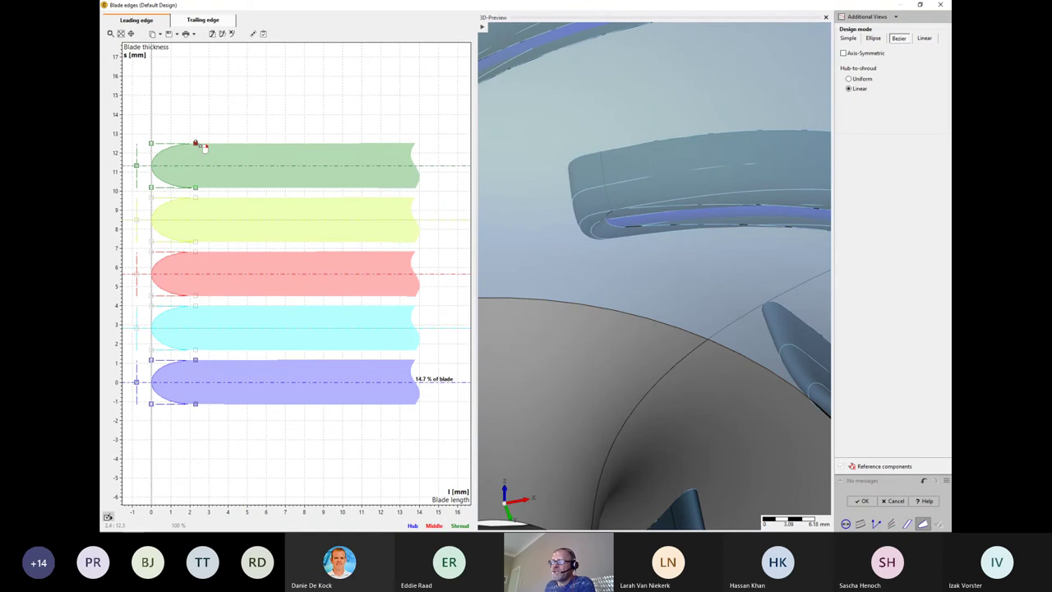
pyautogui.moveTo(195, 143); pyautogui.dragTo(229, 144)
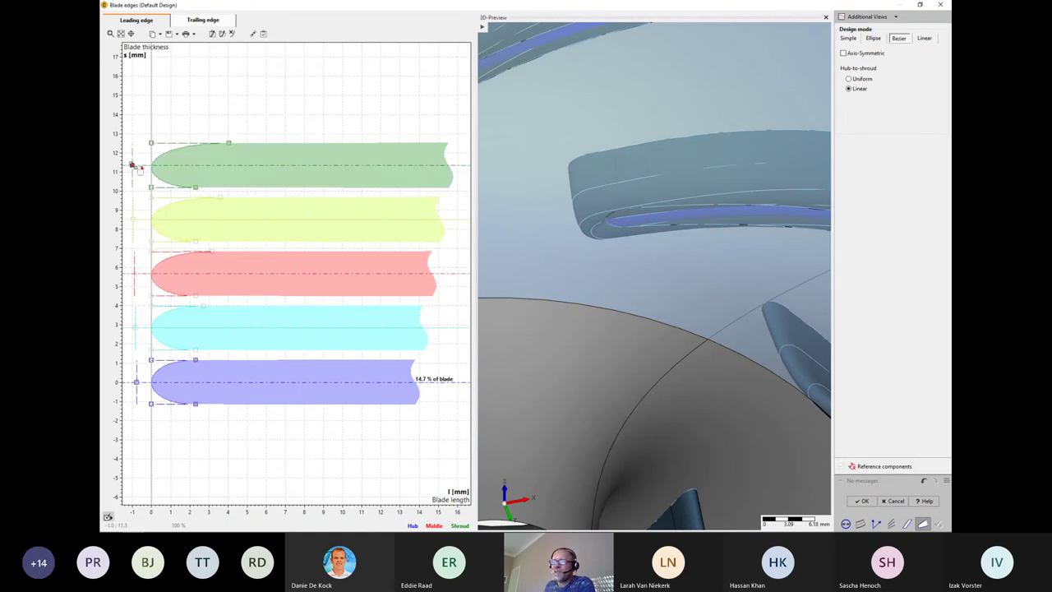
pyautogui.moveTo(133, 165); pyautogui.dragTo(138, 158)
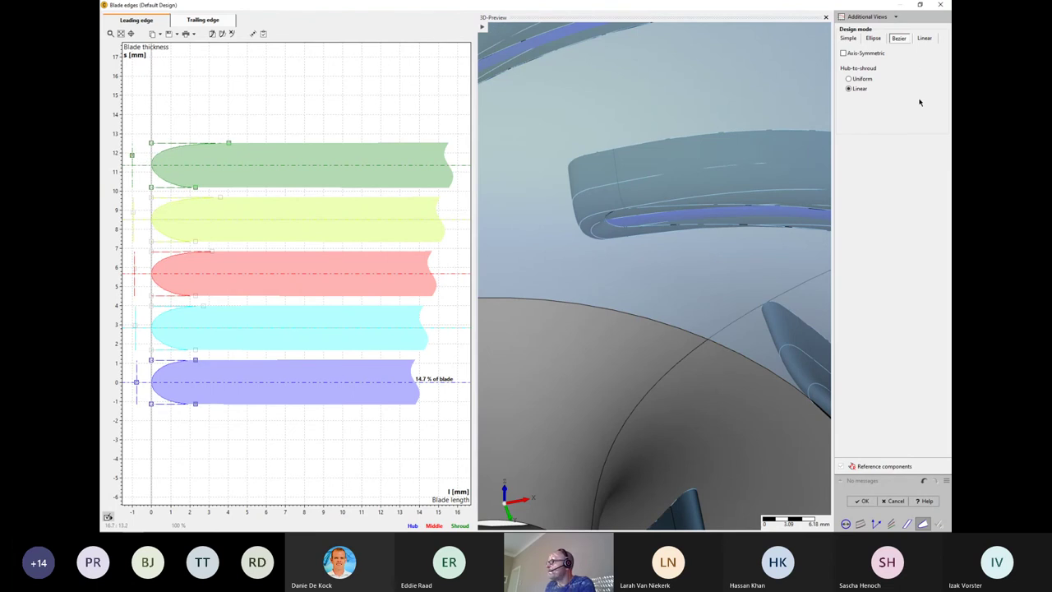
pyautogui.click(924, 38)
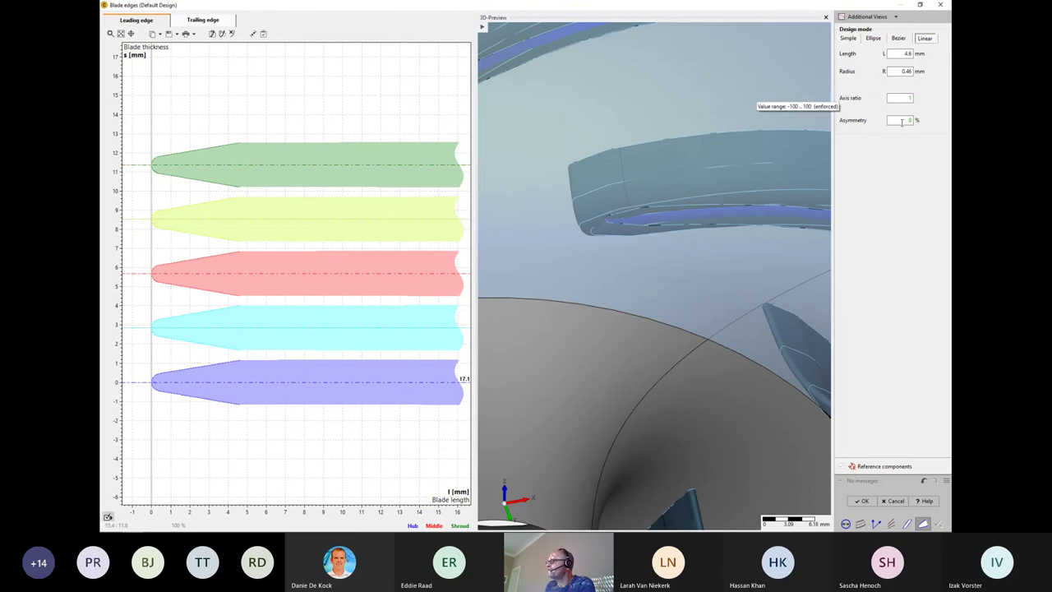
pyautogui.click(873, 38)
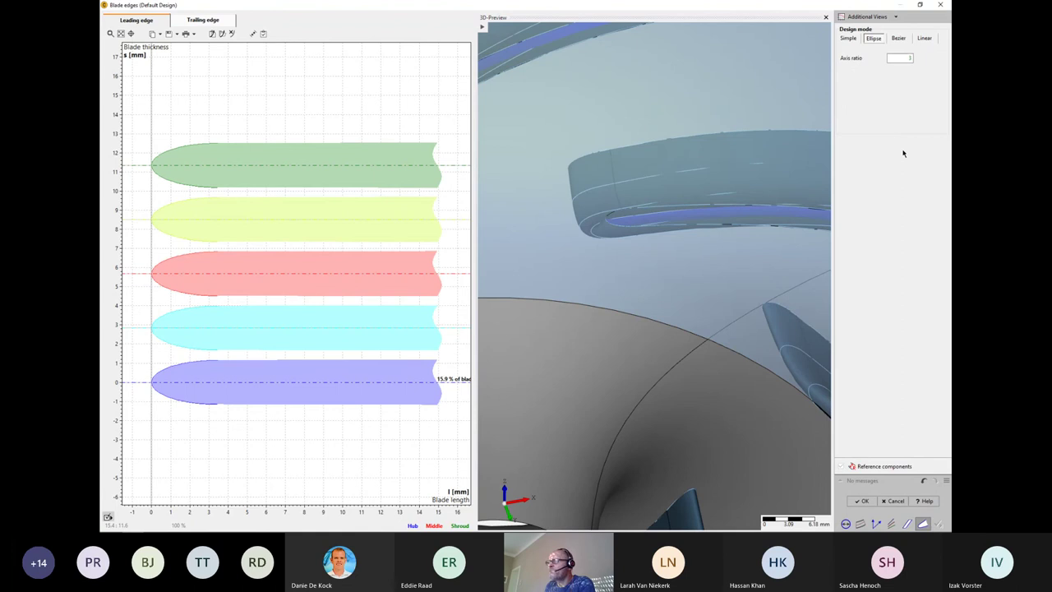
# - Inspect the Simple trailing edge in the preview, accept the blade edges, and turn the impeller in the 3D model
pyautogui.click(205, 20)
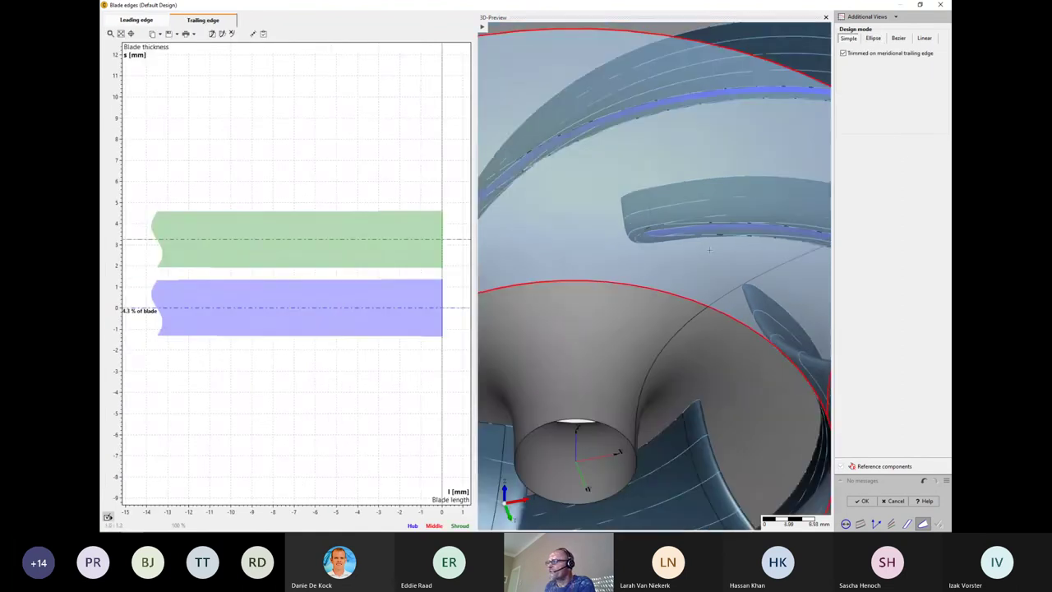
pyautogui.scroll(5, 636, 312)
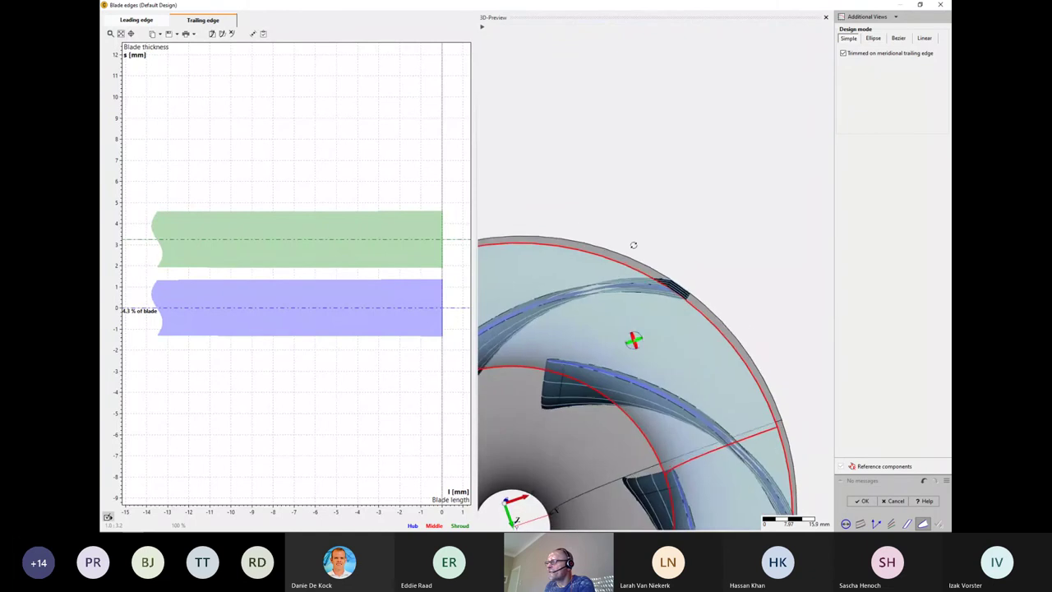
pyautogui.scroll(2, 660, 272)
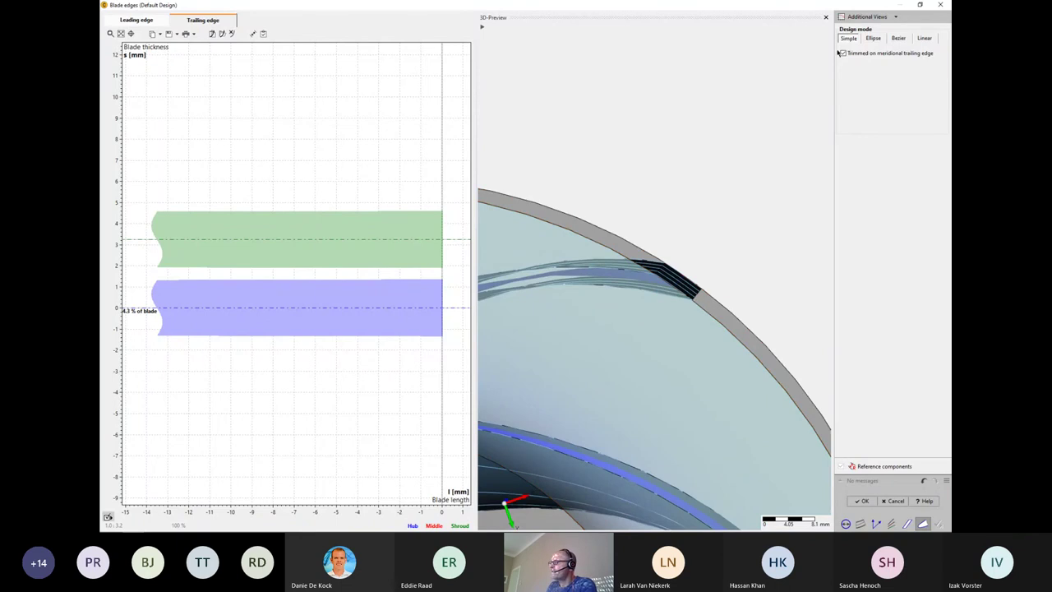
pyautogui.click(862, 501)
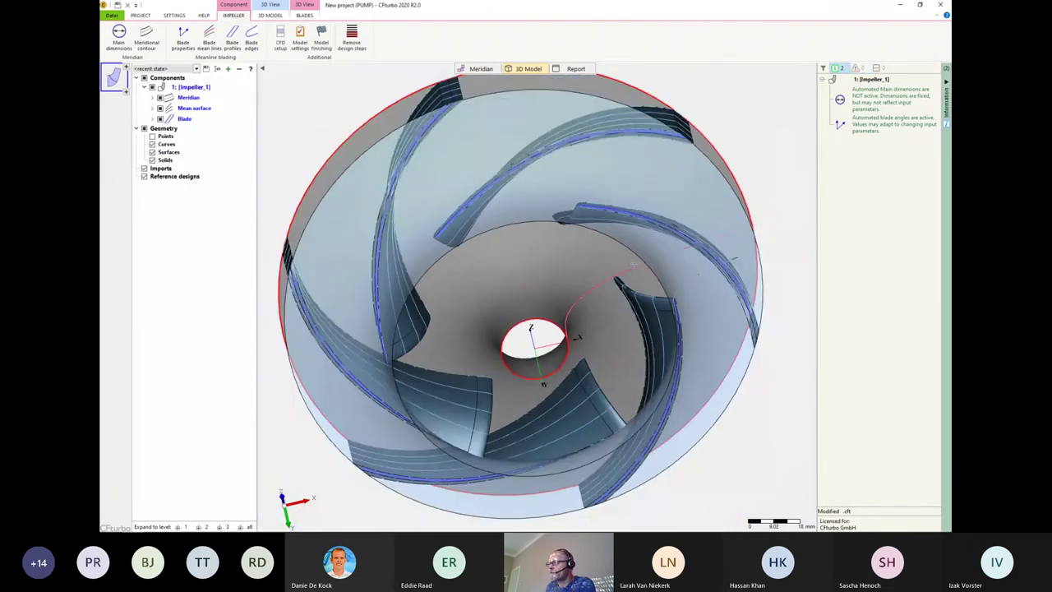
pyautogui.moveTo(631, 264)
pyautogui.mouseDown()
pyautogui.moveTo(622, 188)
pyautogui.moveTo(585, 302)
pyautogui.mouseUp()
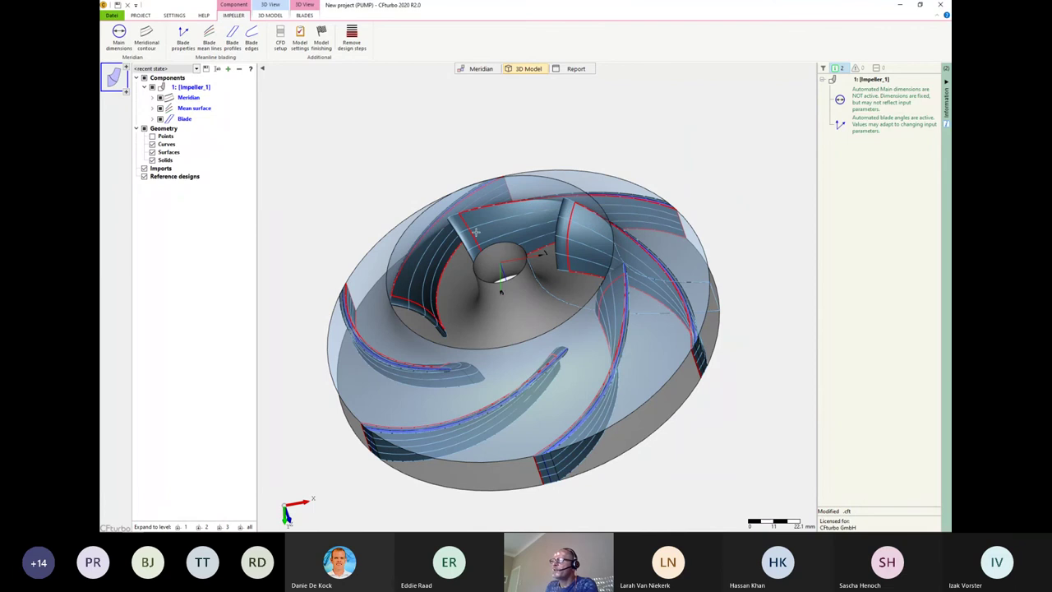
# - Add a new volute at the impeller outlet in the meridian view and proceed with the default single-volute setup
pyautogui.click(479, 69)
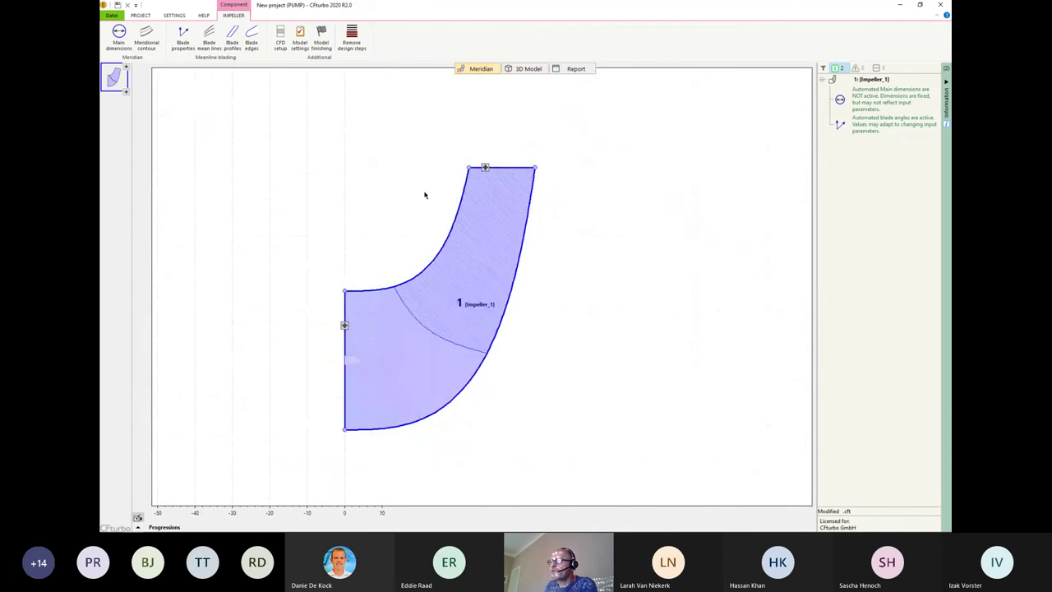
pyautogui.rightClick(487, 170)
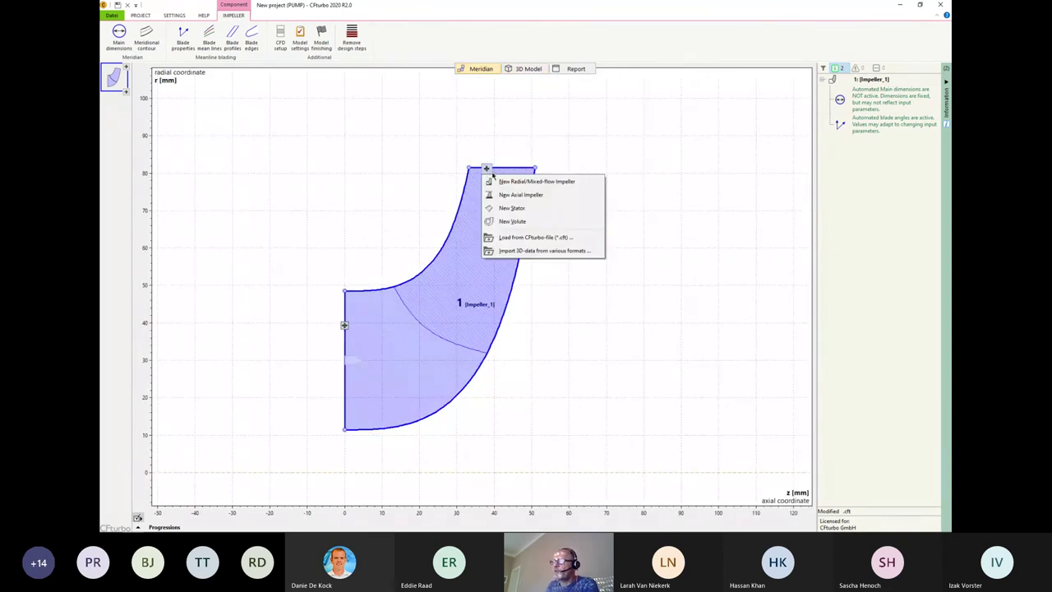
pyautogui.click(504, 221)
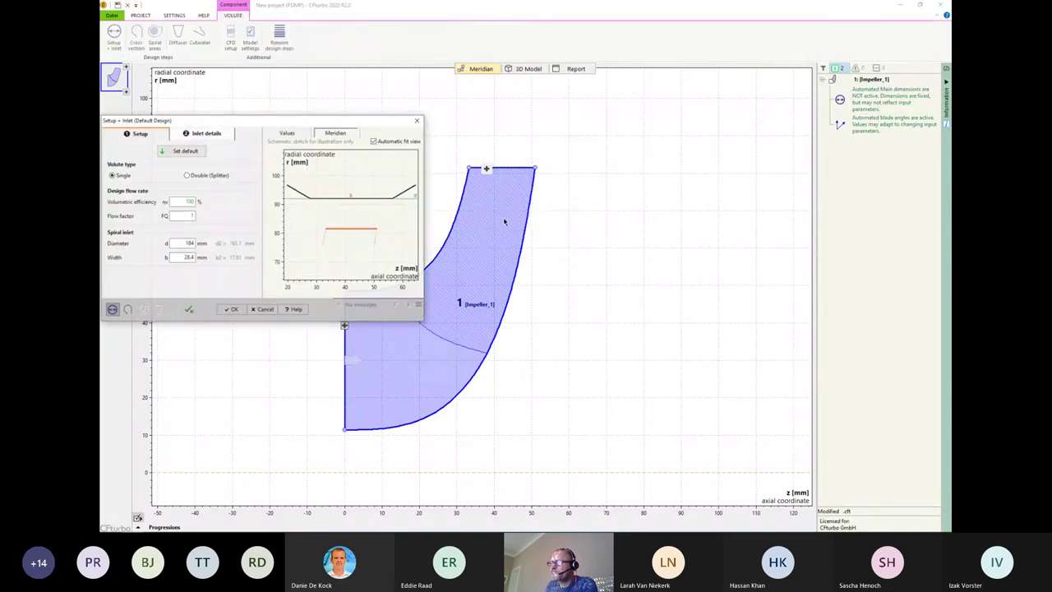
pyautogui.moveTo(277, 121); pyautogui.dragTo(382, 133)
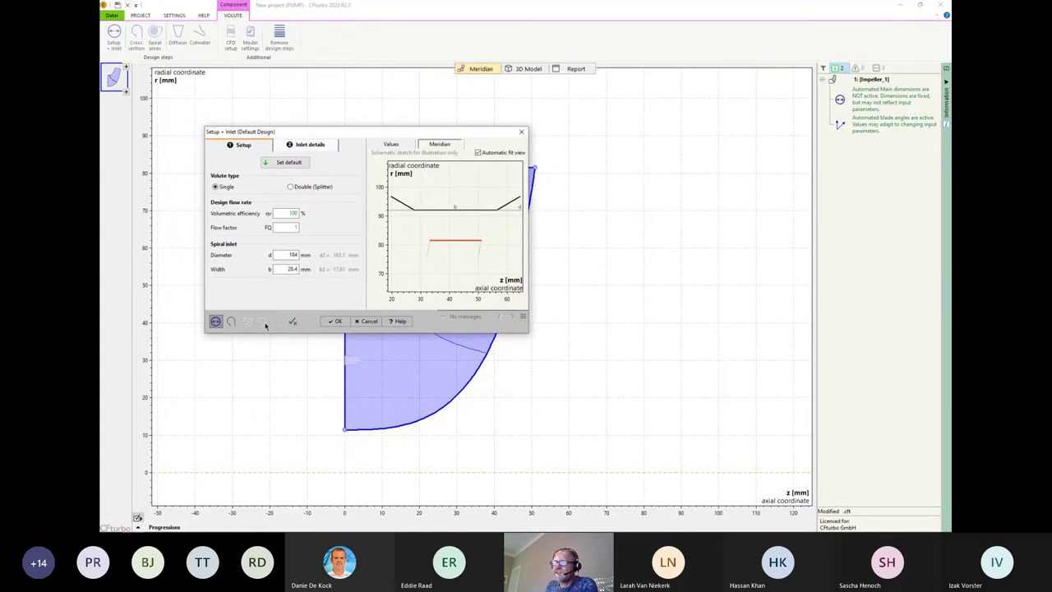
pyautogui.click(231, 322)
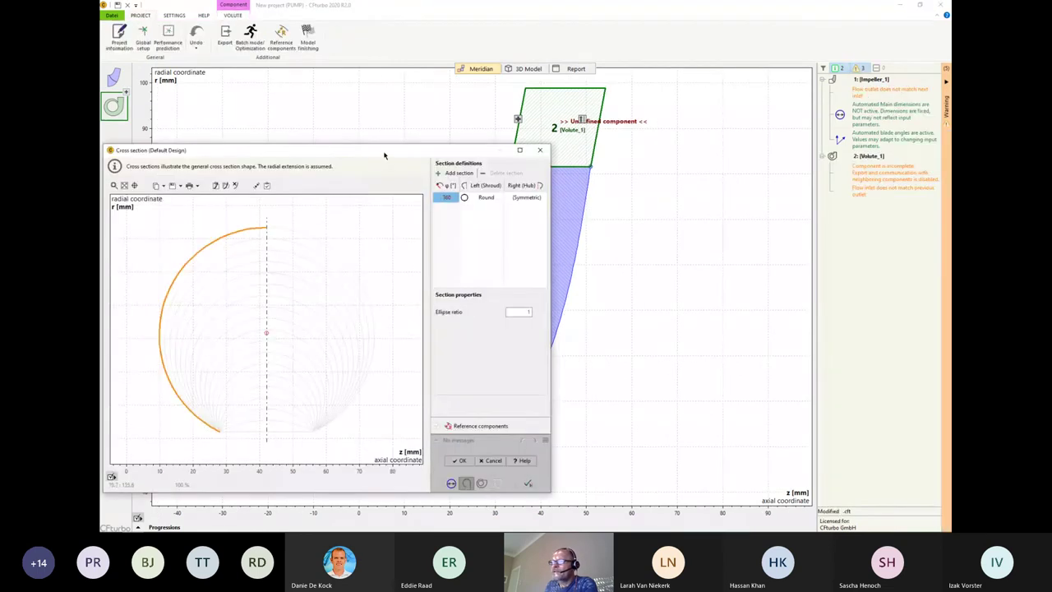
# - Review the available cross-section shapes for the volute and choose Round for the 360° section
pyautogui.moveTo(384, 154); pyautogui.dragTo(443, 125)
pyautogui.click(540, 167)
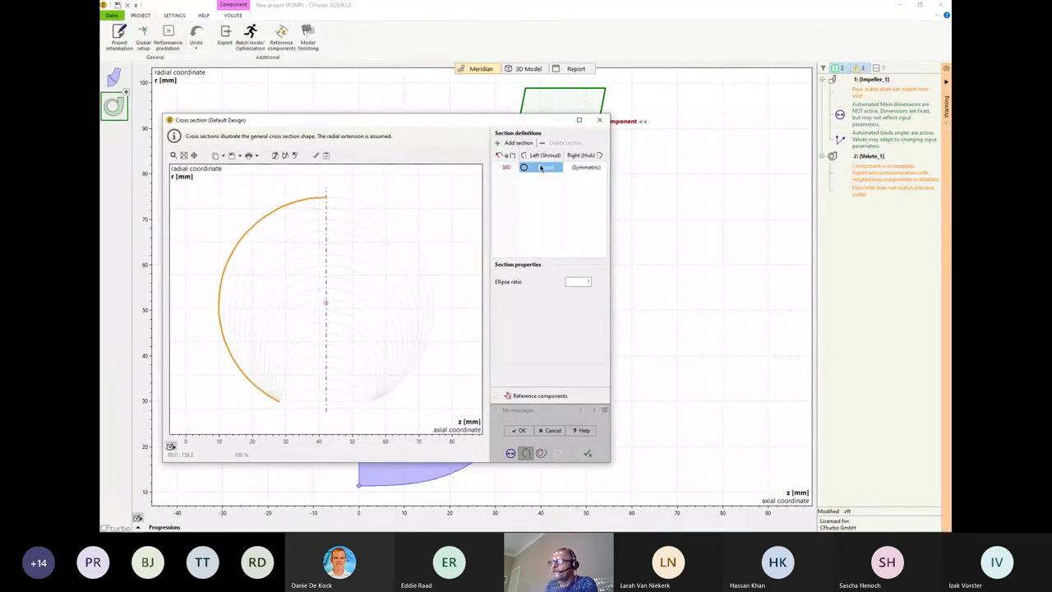
pyautogui.click(540, 167)
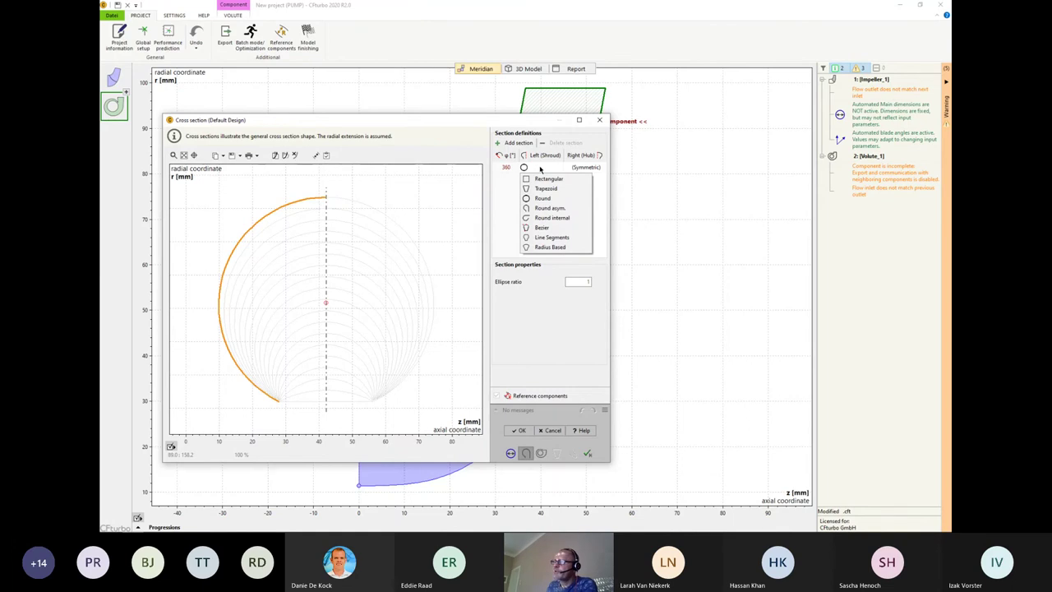
pyautogui.click(541, 198)
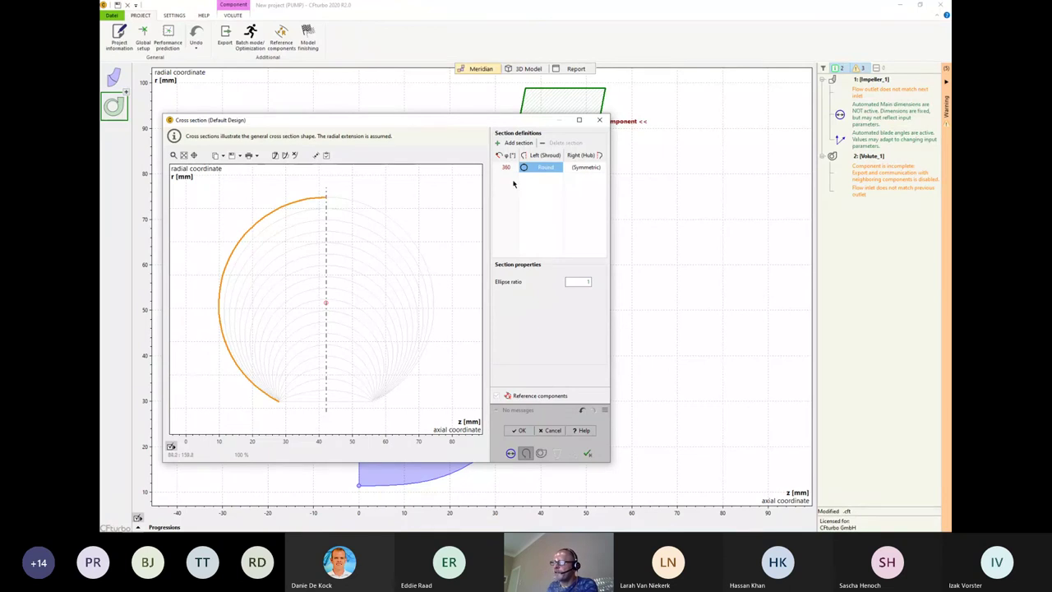
# - Open the volute's spiral areas, inspect the spiral in 3D, keep the Pfleiderer design theory, and switch the design rule to Geometry-based
pyautogui.click(540, 454)
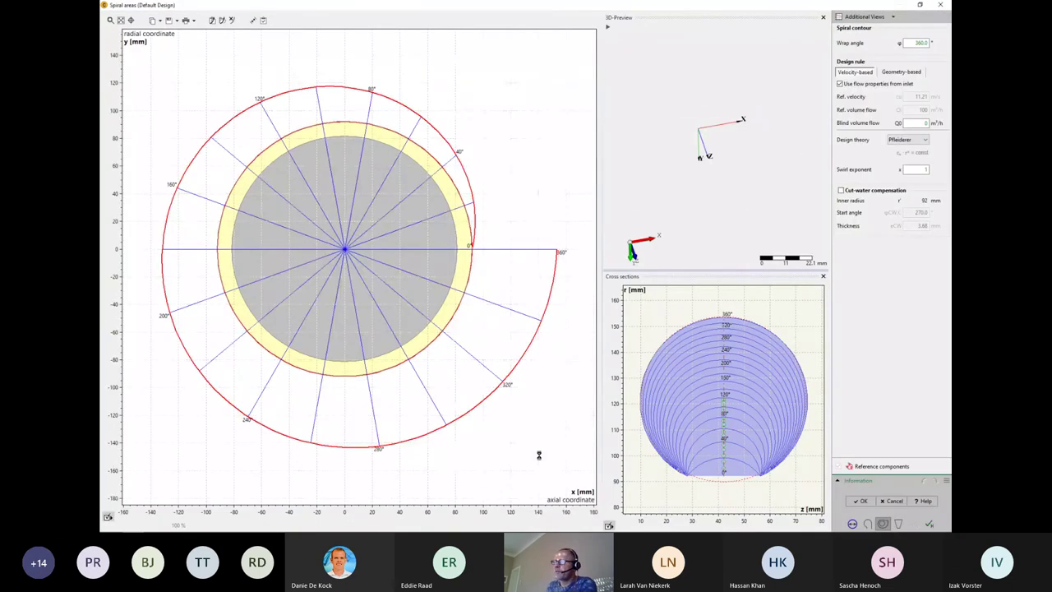
pyautogui.moveTo(671, 212); pyautogui.dragTo(715, 164)
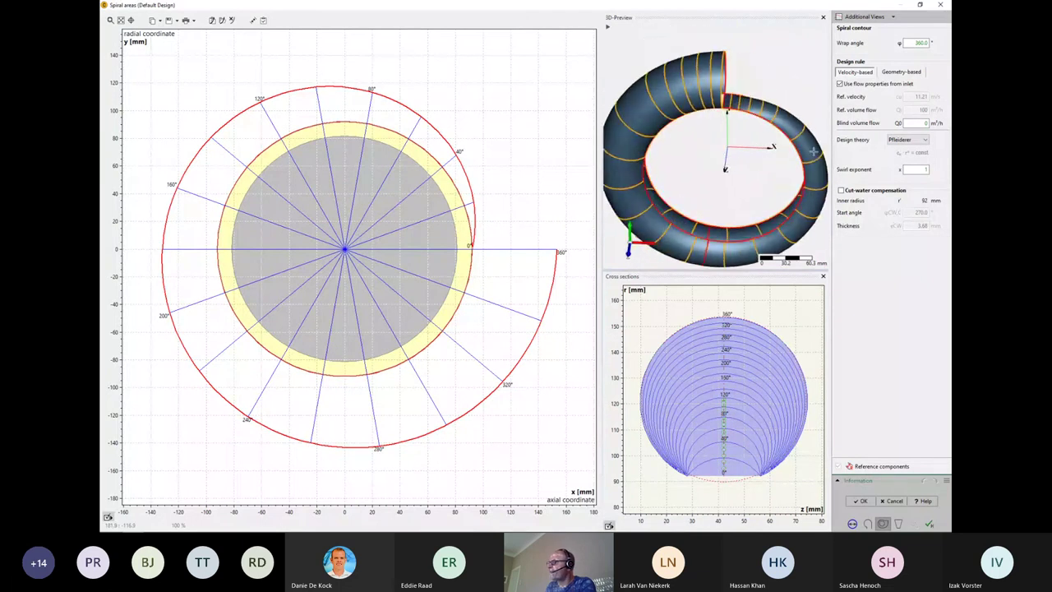
pyautogui.click(905, 142)
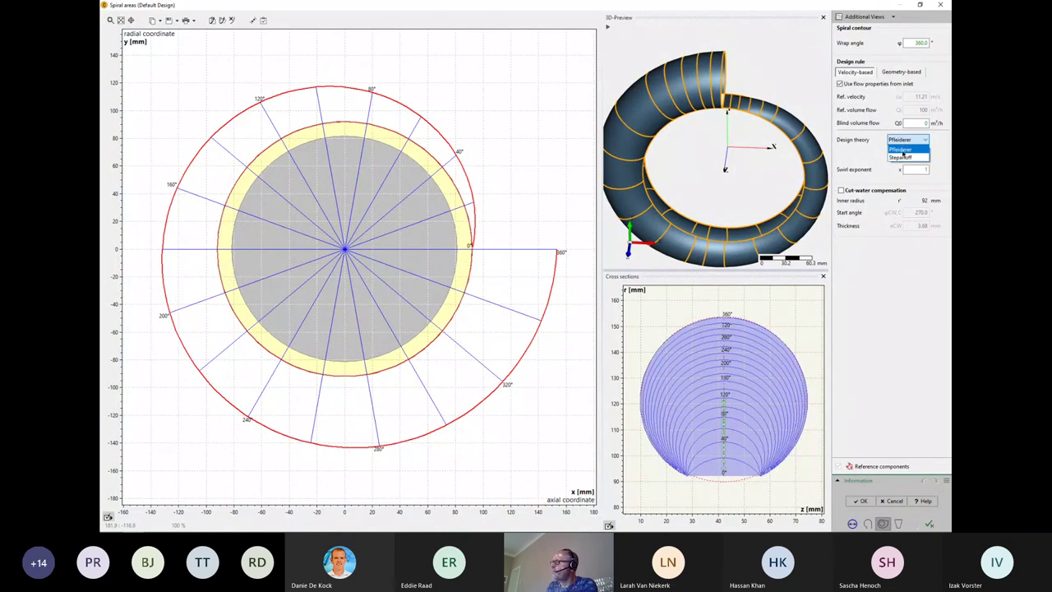
pyautogui.click(902, 151)
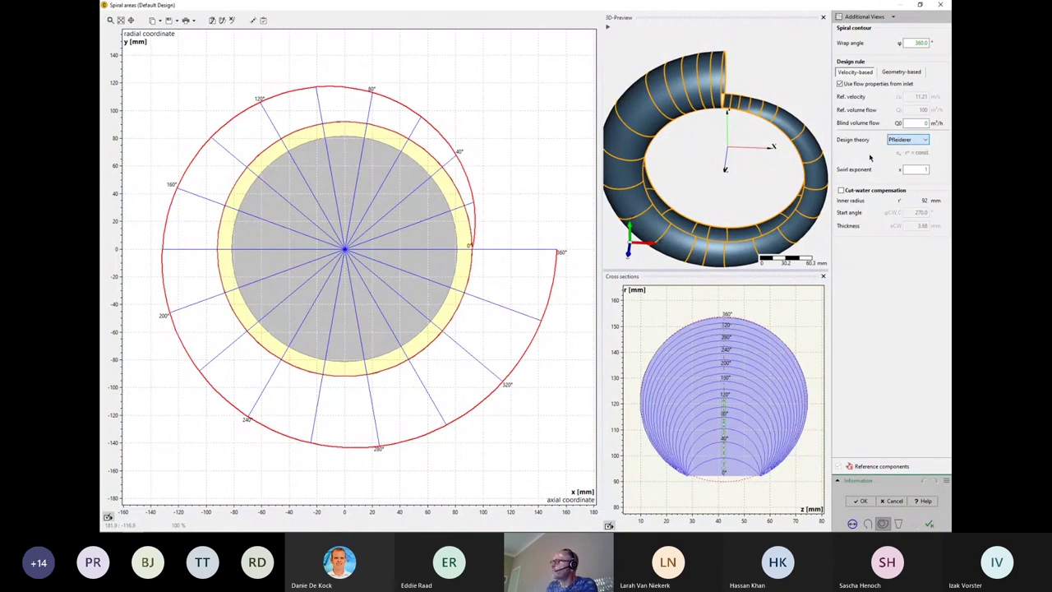
pyautogui.click(895, 73)
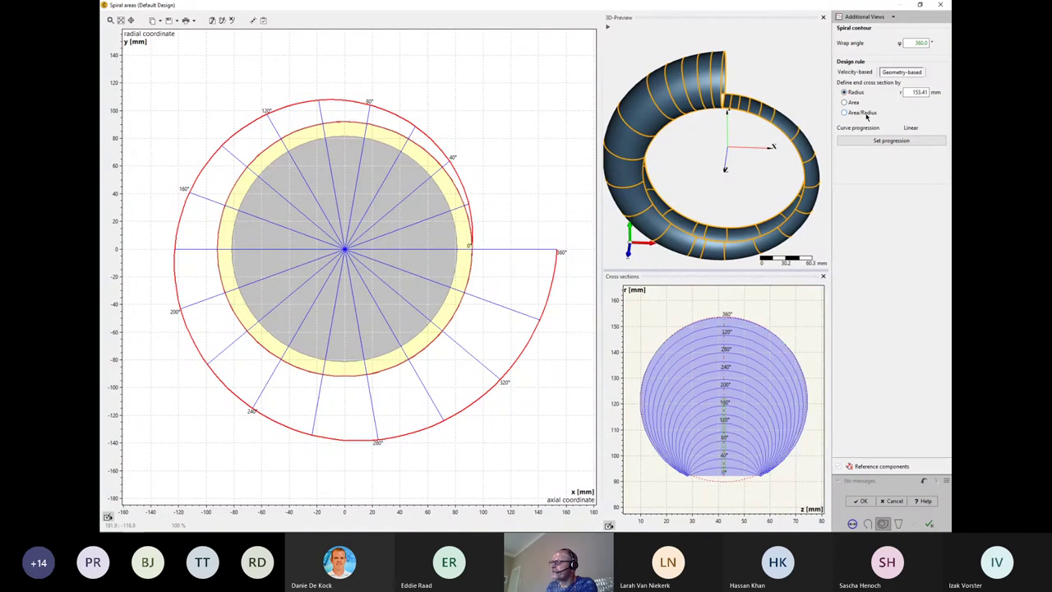
# - Switch the spiral's design rule back to Velocity-based and proceed to the volute's diffuser design
pyautogui.click(853, 72)
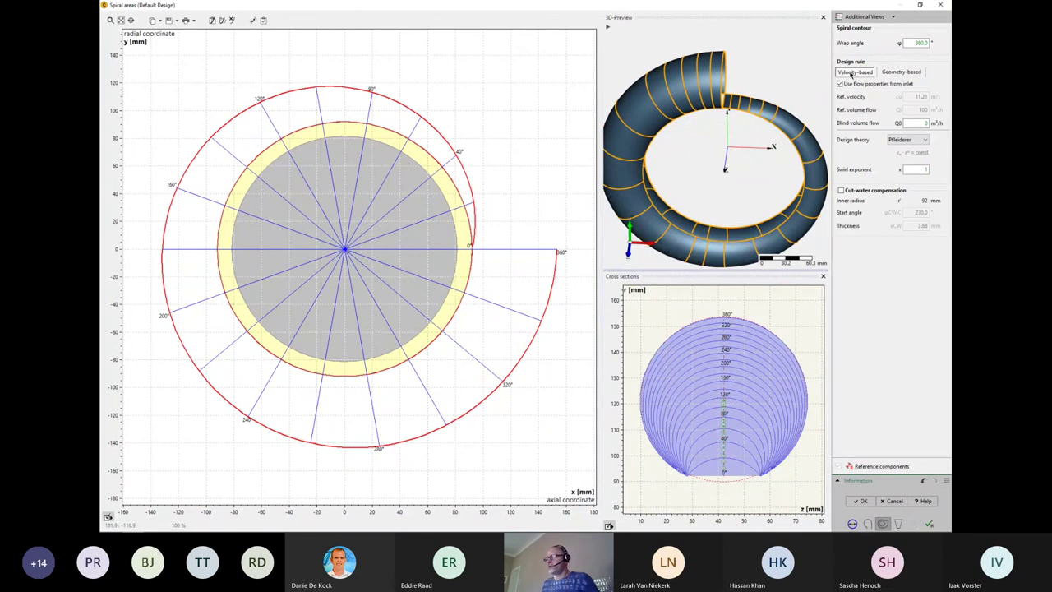
pyautogui.click(893, 500)
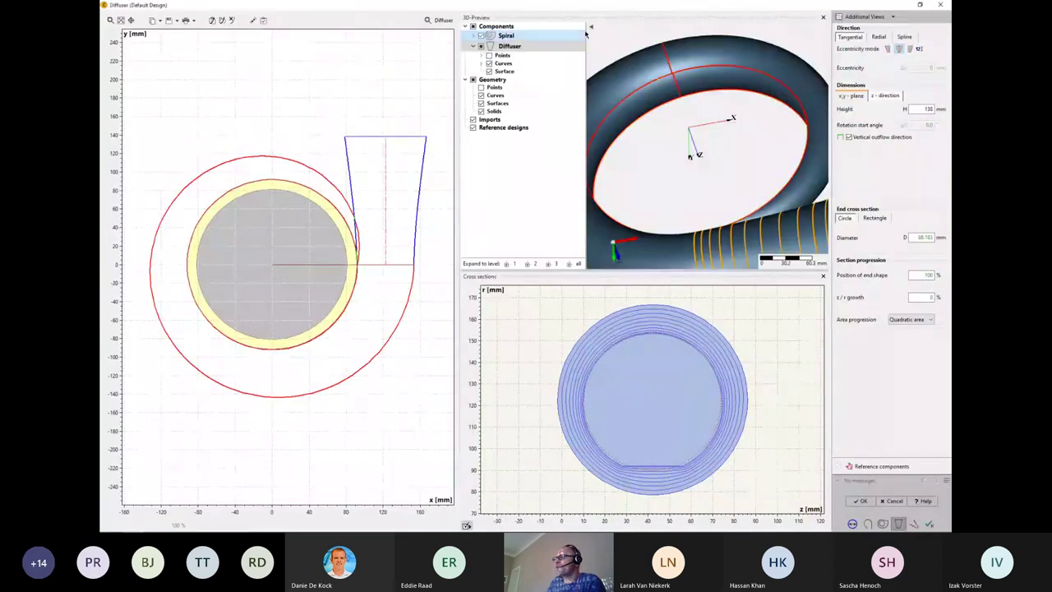
# - Set the diffuser direction to Radial and inspect the diffuser's shape in the 3D preview
pyautogui.click(590, 26)
pyautogui.moveTo(640, 194); pyautogui.dragTo(744, 113)
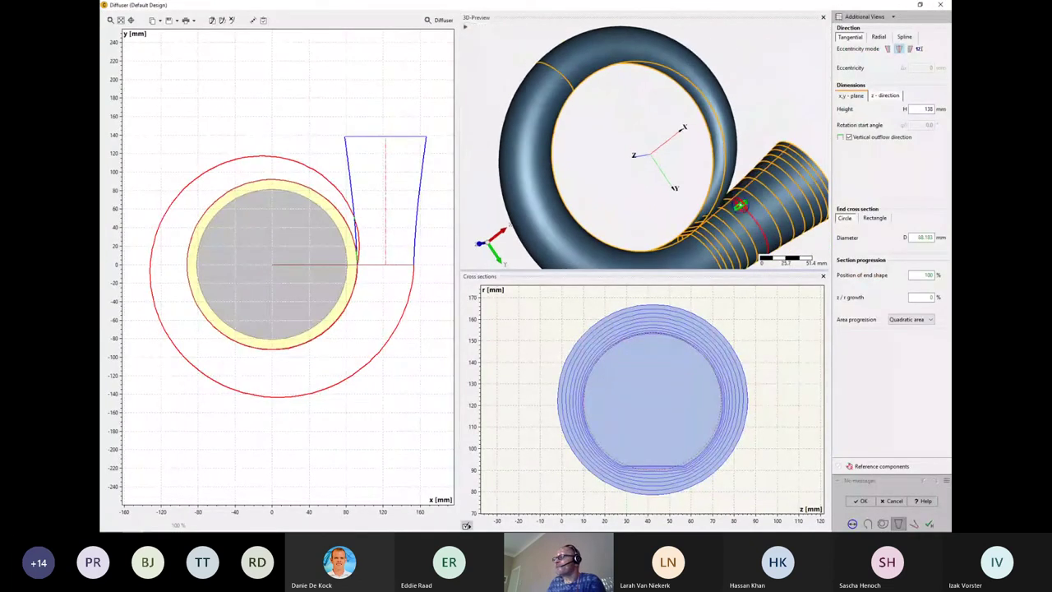
pyautogui.click(879, 37)
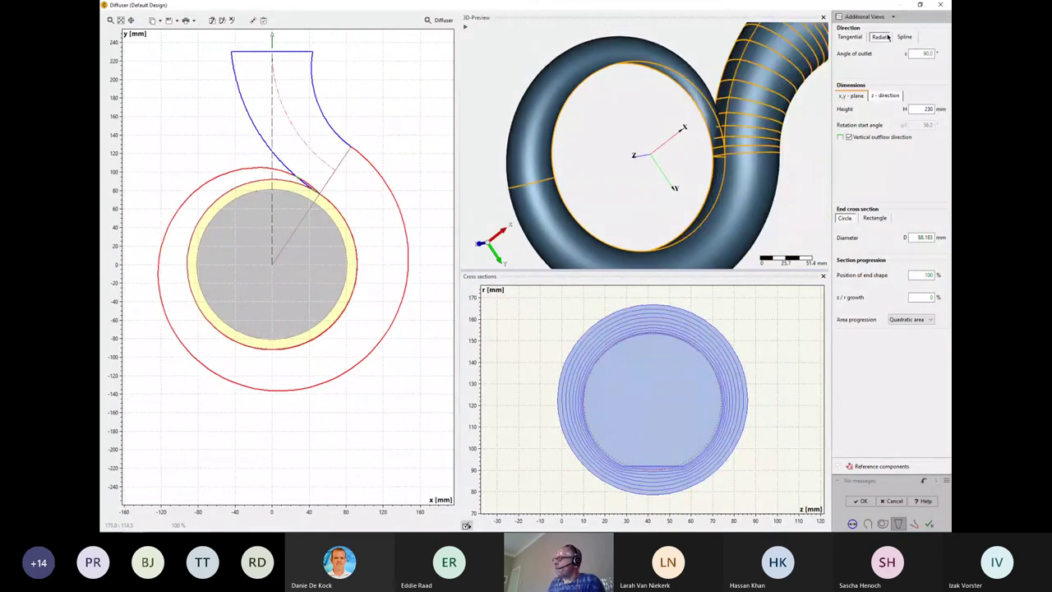
pyautogui.scroll(-3, 583, 170)
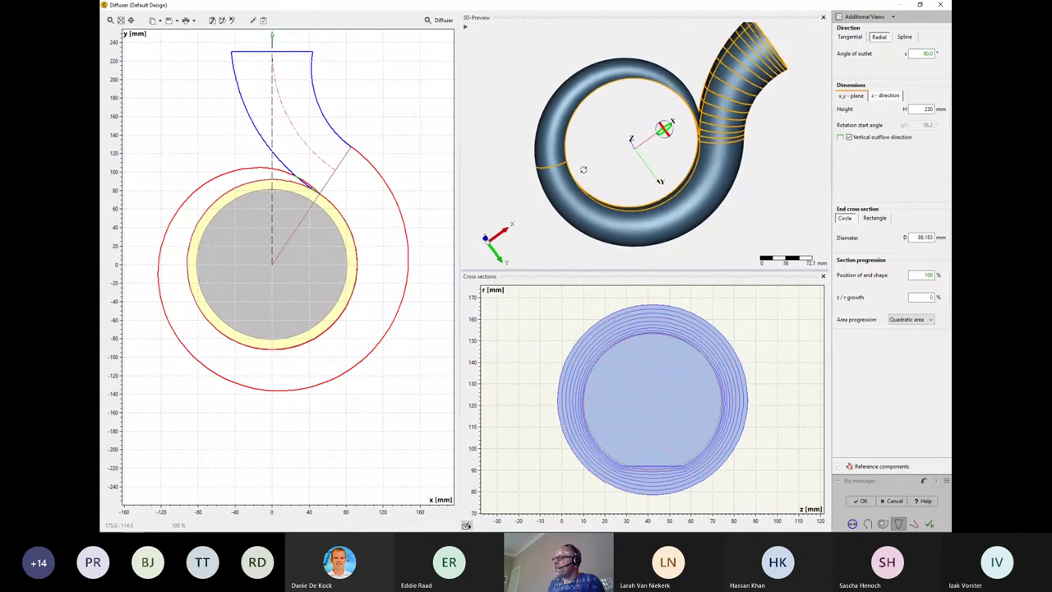
pyautogui.moveTo(583, 170); pyautogui.dragTo(579, 165, button='middle')
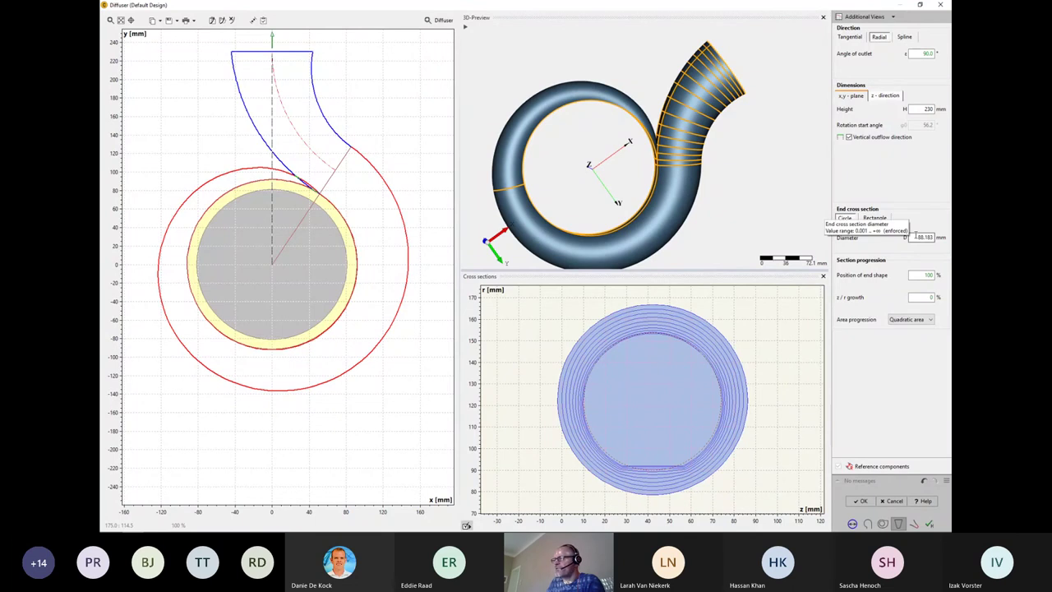
# - Design the cut-water in Fillet mode with a fillet radius of 2 mm and accept the volute design
pyautogui.click(914, 525)
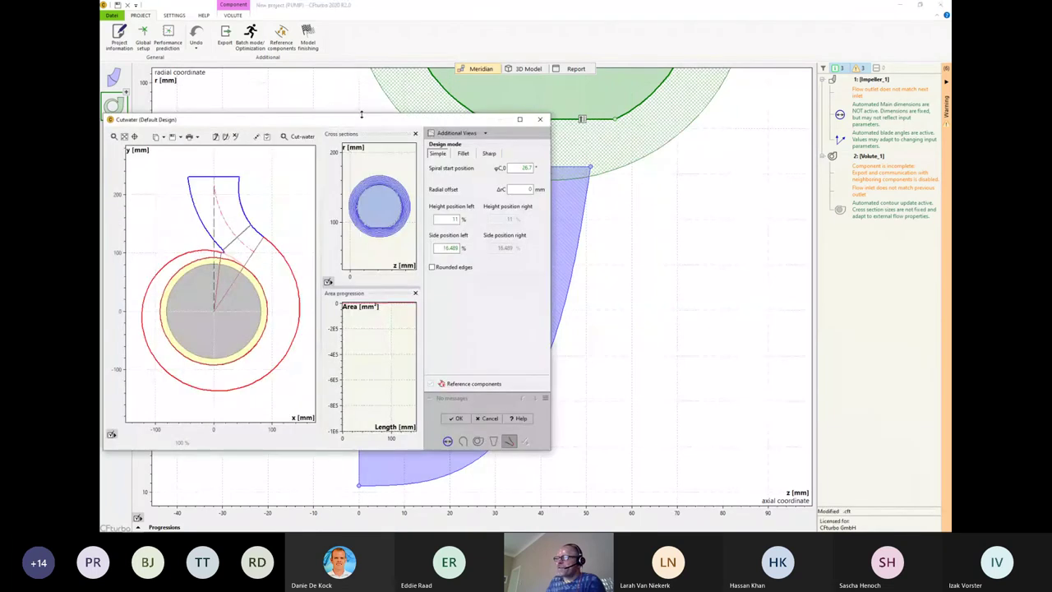
pyautogui.doubleClick(363, 120)
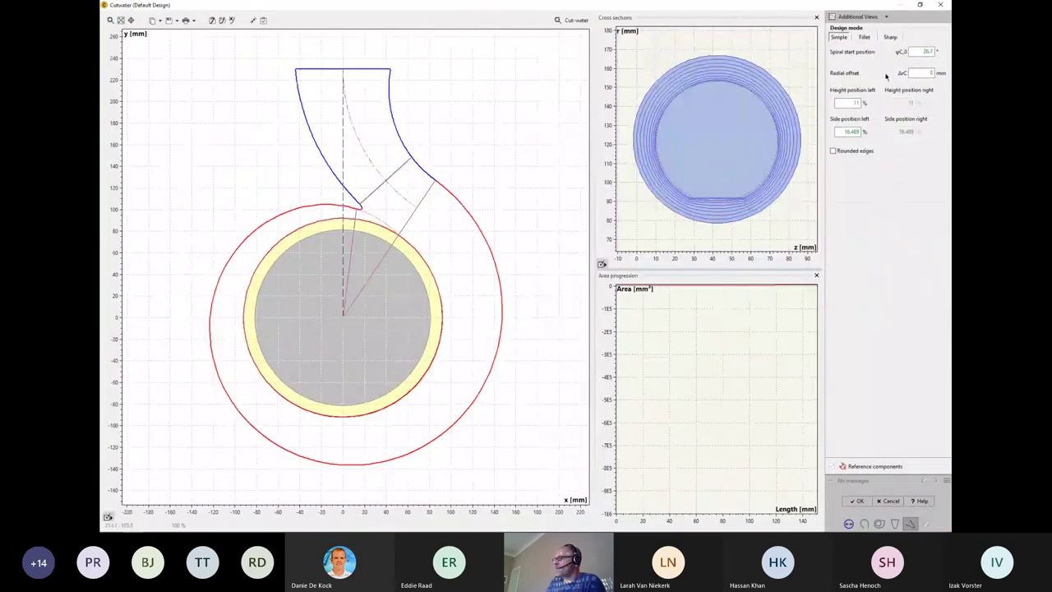
pyautogui.click(863, 38)
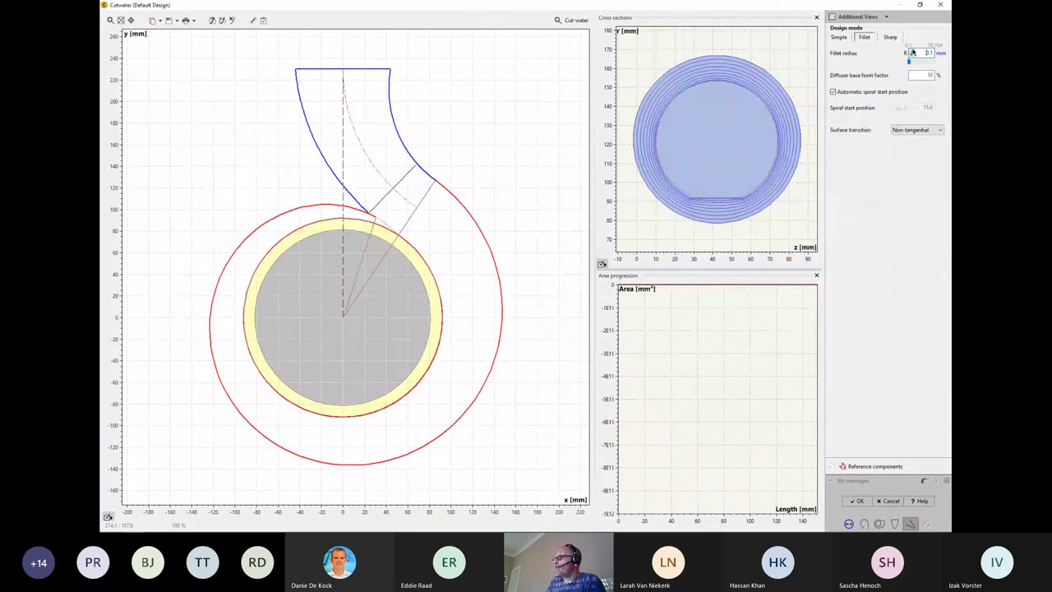
pyautogui.click(911, 55)
pyautogui.write('2')
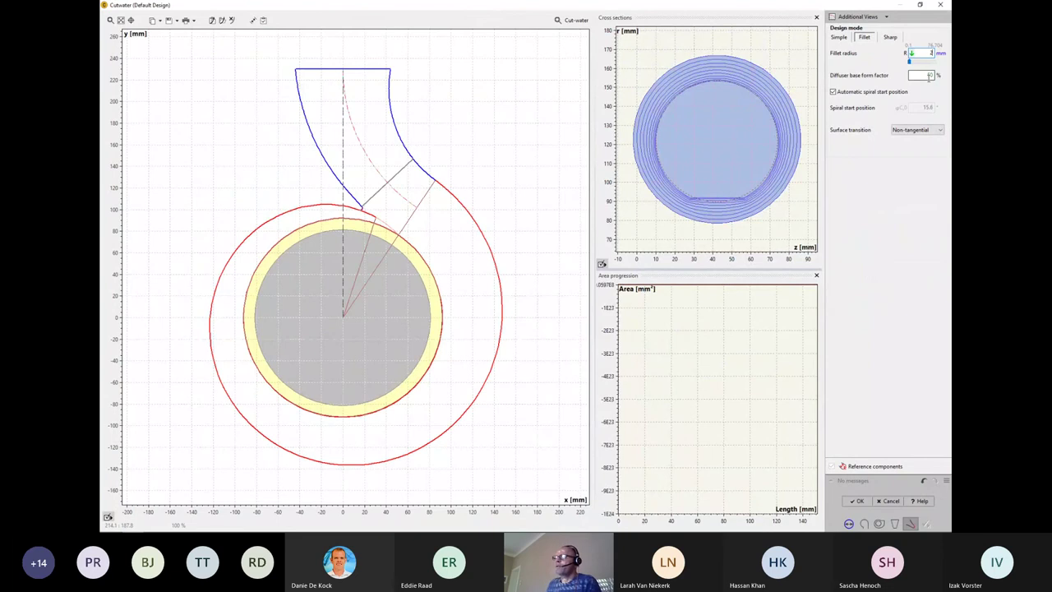
pyautogui.scroll(5, 361, 210)
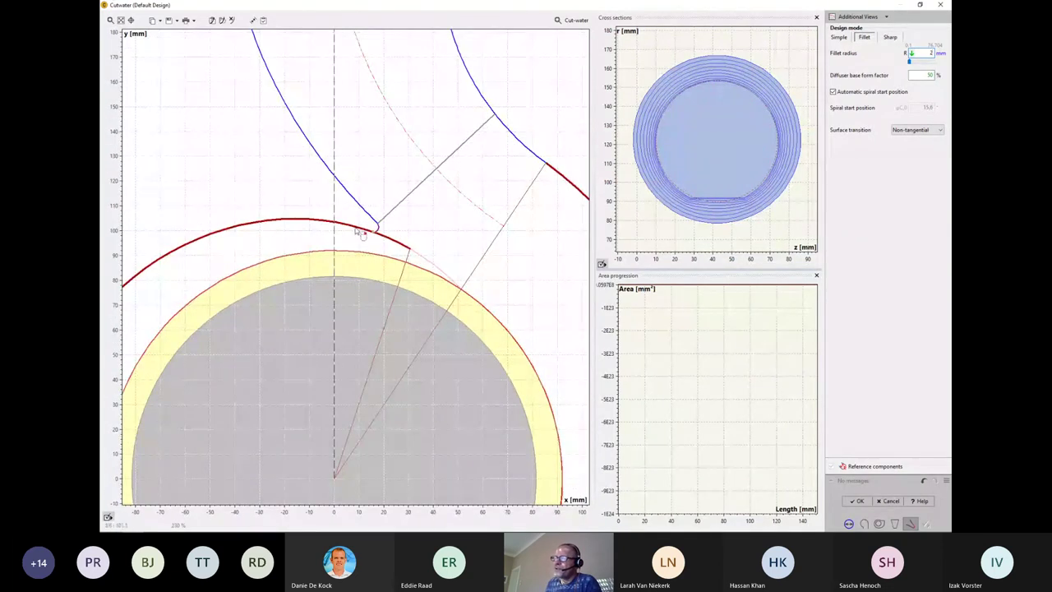
pyautogui.scroll(-5, 399, 233)
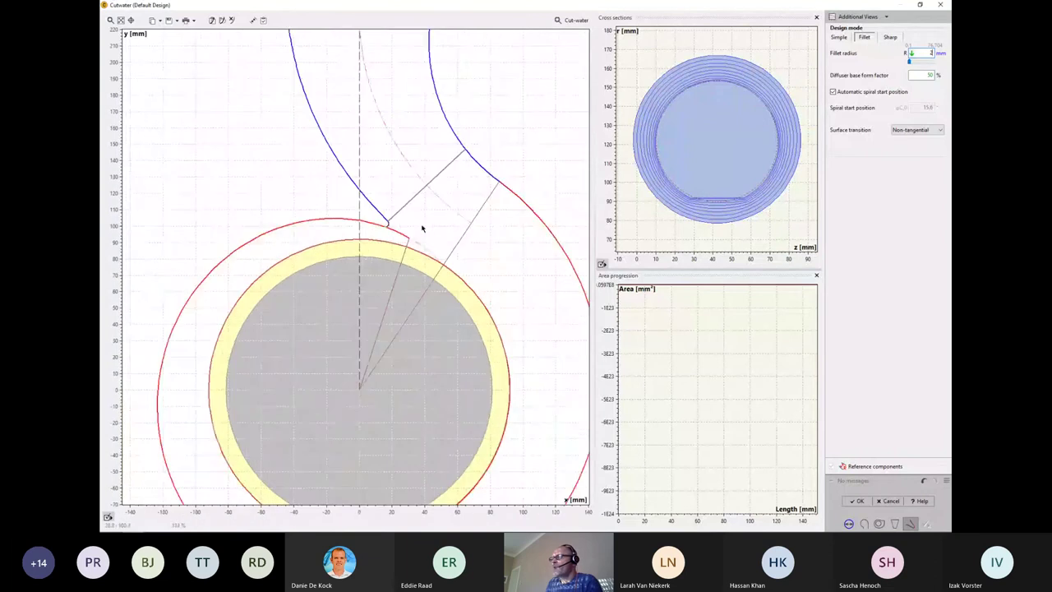
pyautogui.click(857, 500)
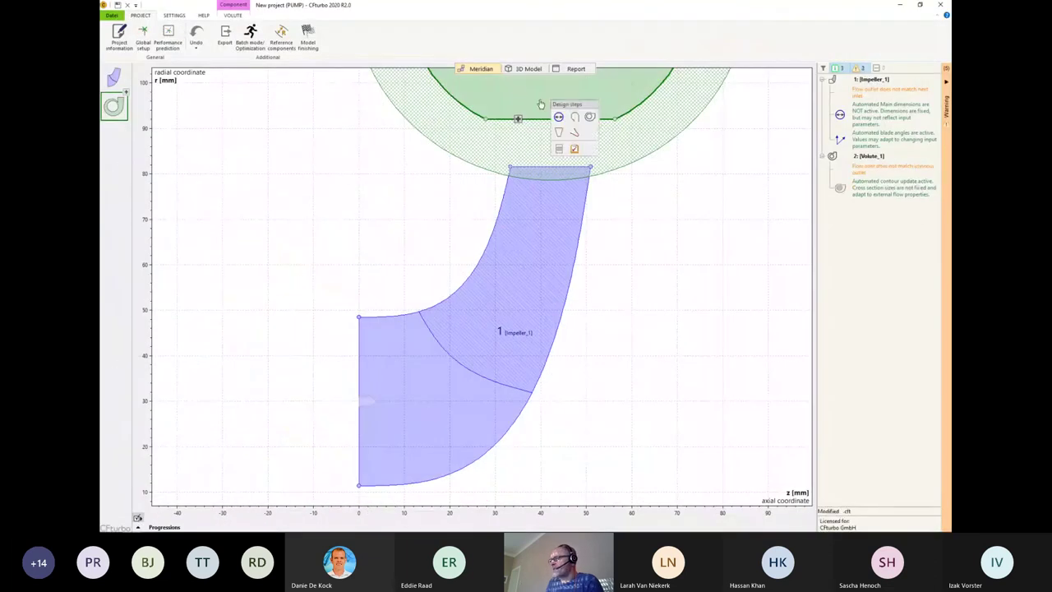
# - Inspect the impeller together with the finished volute in the 3D model
pyautogui.click(519, 69)
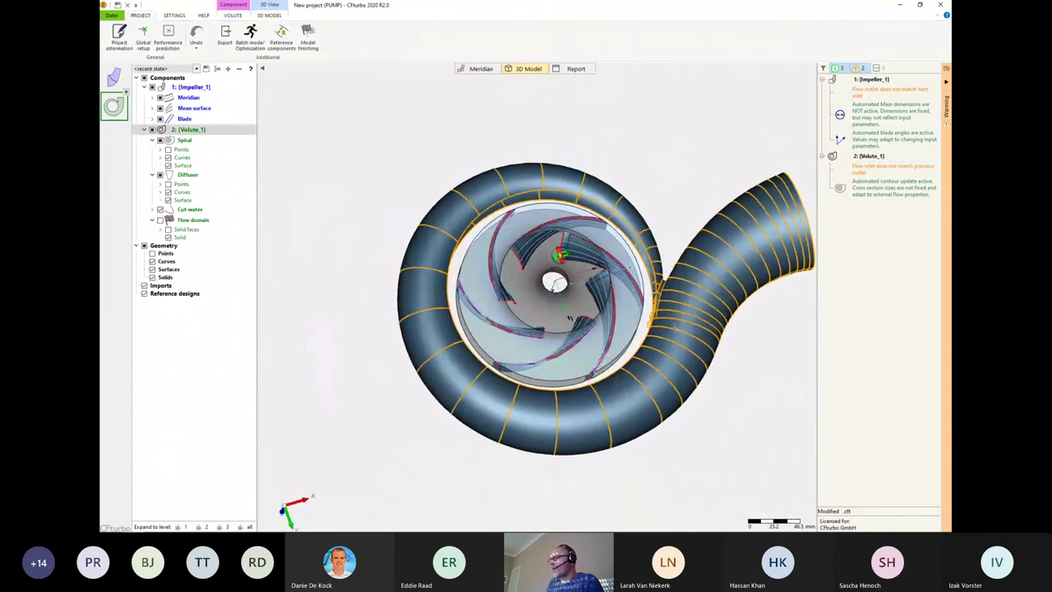
pyautogui.moveTo(559, 255); pyautogui.dragTo(603, 252)
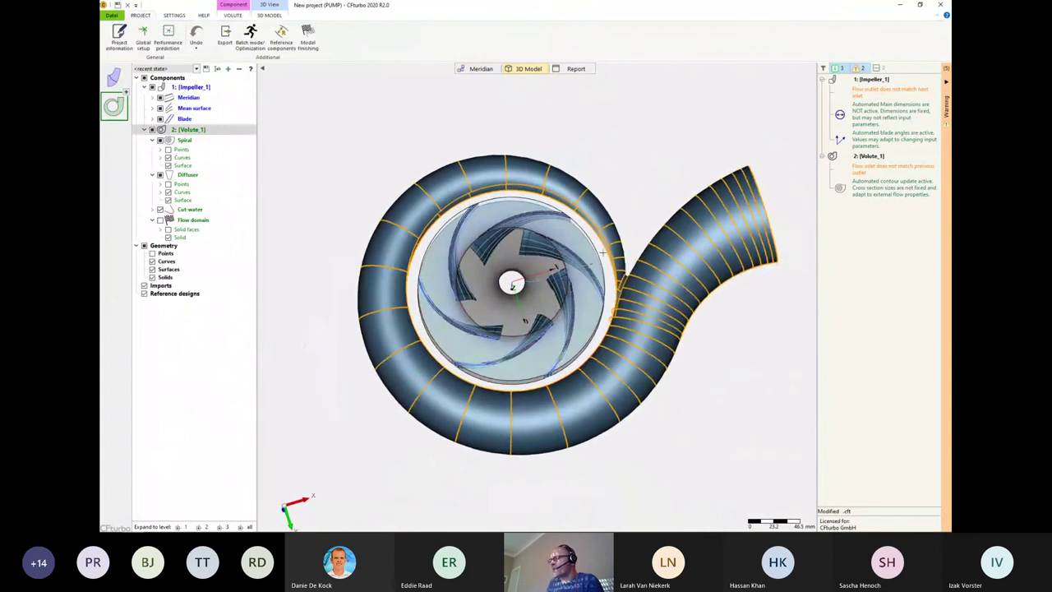
pyautogui.click(605, 248)
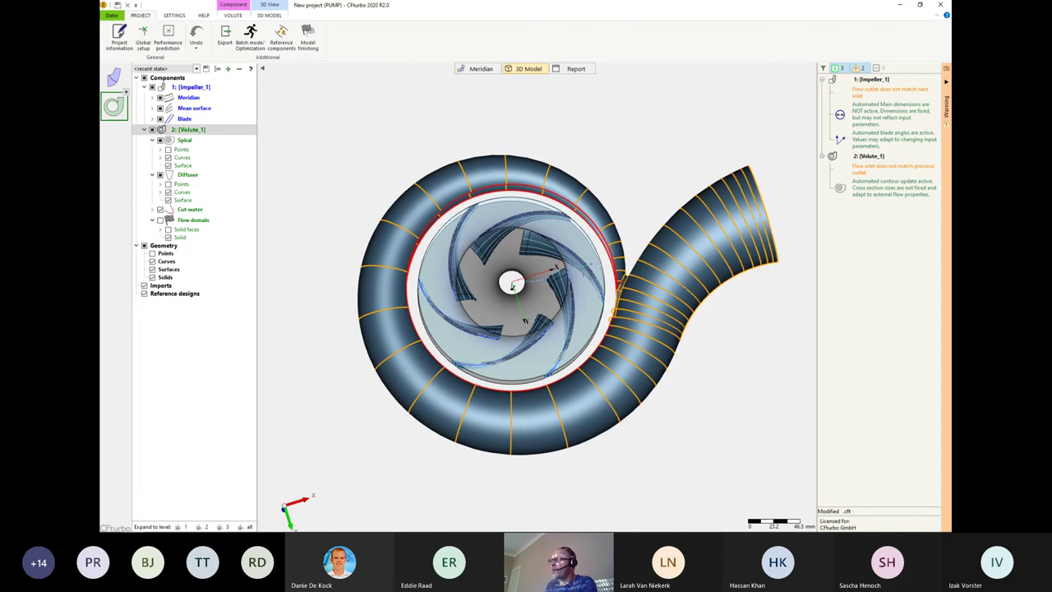
# - Enable the outlet RSI connection in the impeller's CFD setup to close the gap to the volute
pyautogui.click(470, 70)
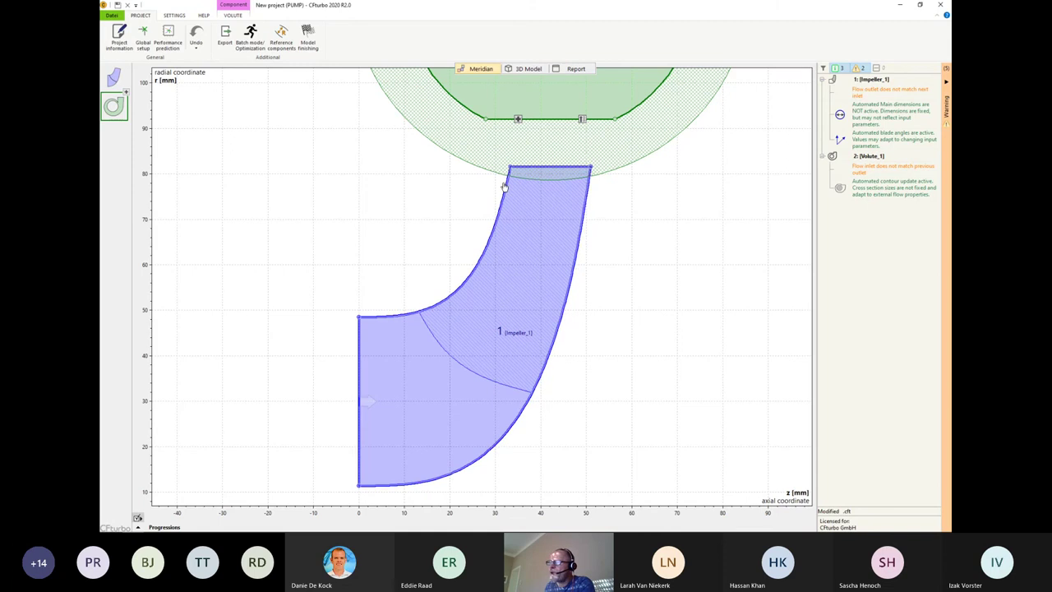
pyautogui.moveTo(486, 123)
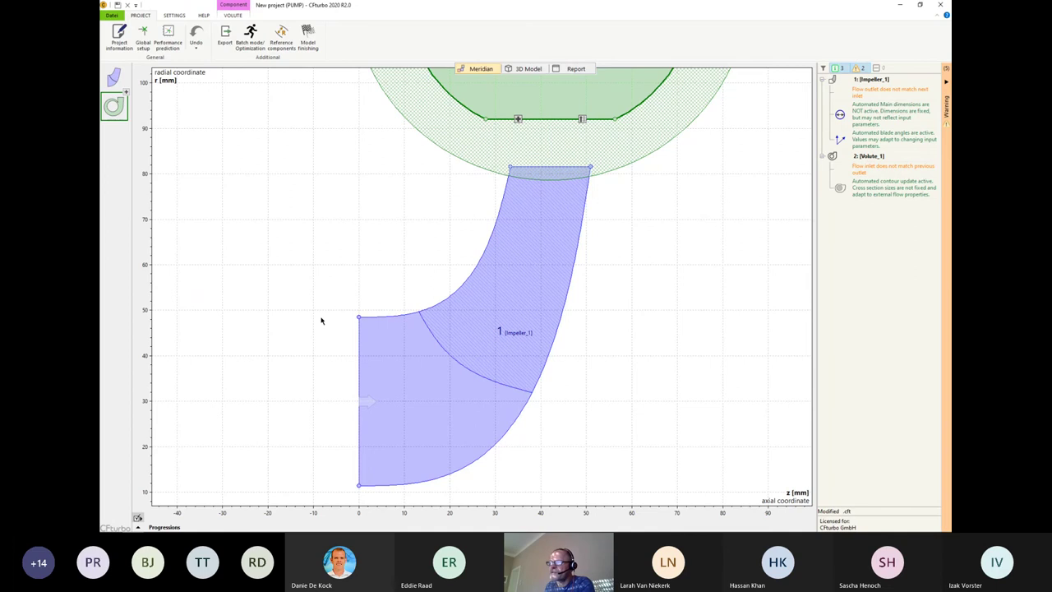
pyautogui.scroll(-2, 378, 228)
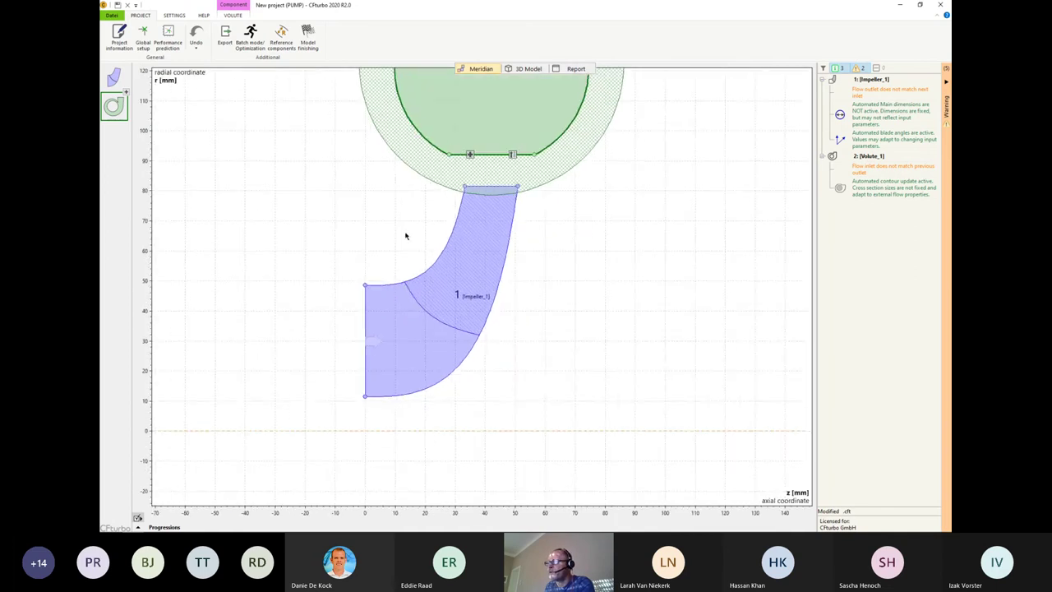
pyautogui.moveTo(458, 304)
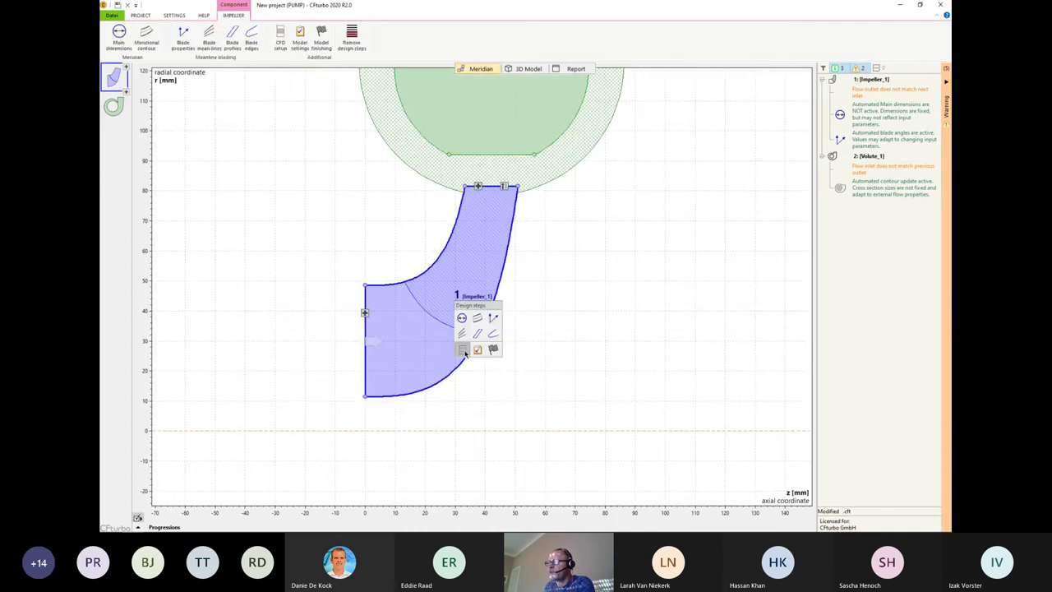
pyautogui.click(458, 357)
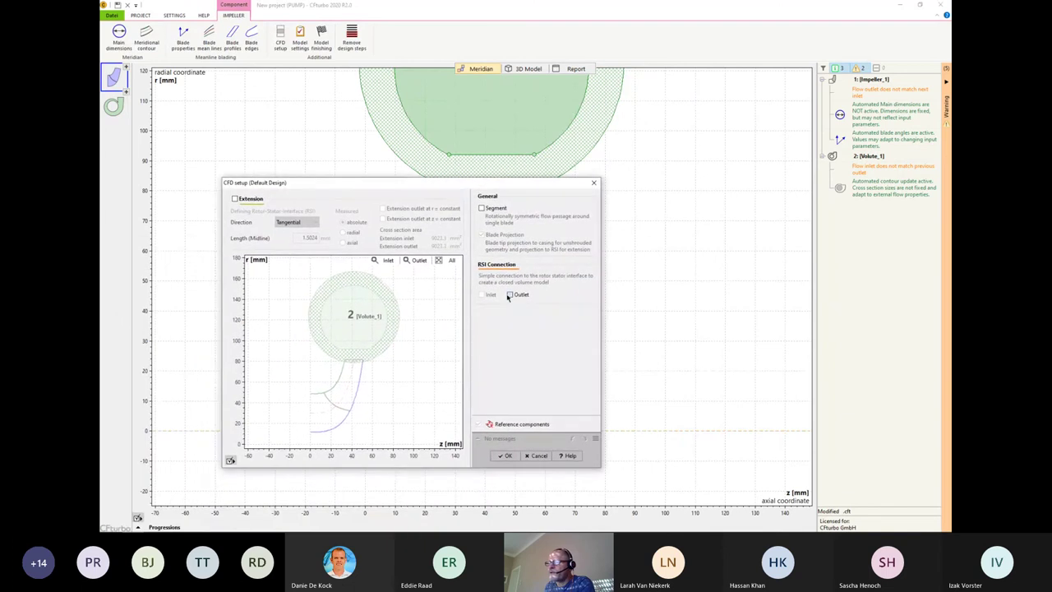
pyautogui.click(510, 295)
pyautogui.scroll(3, 352, 357)
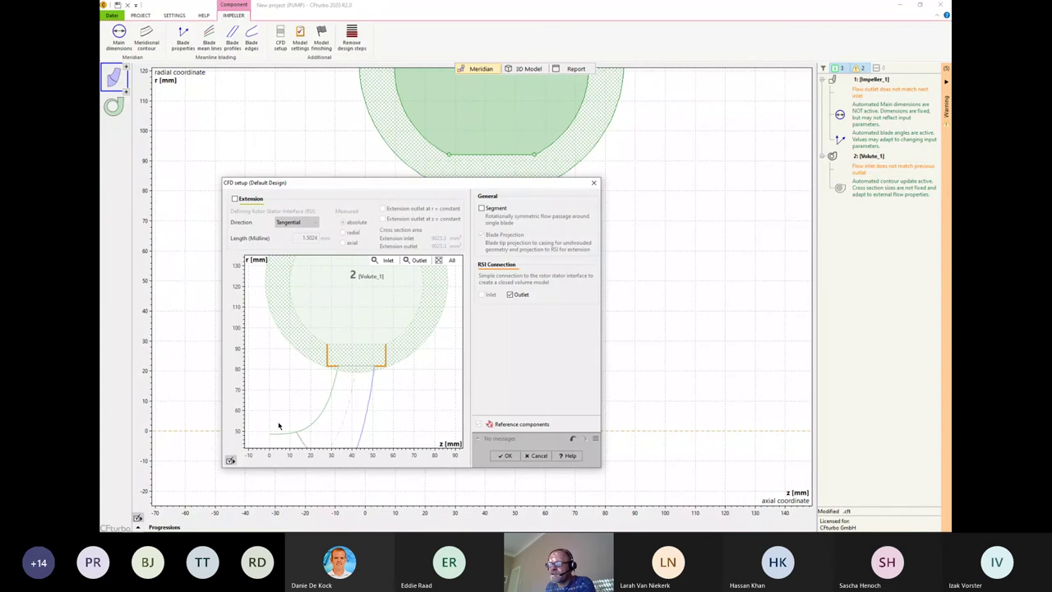
pyautogui.click(507, 456)
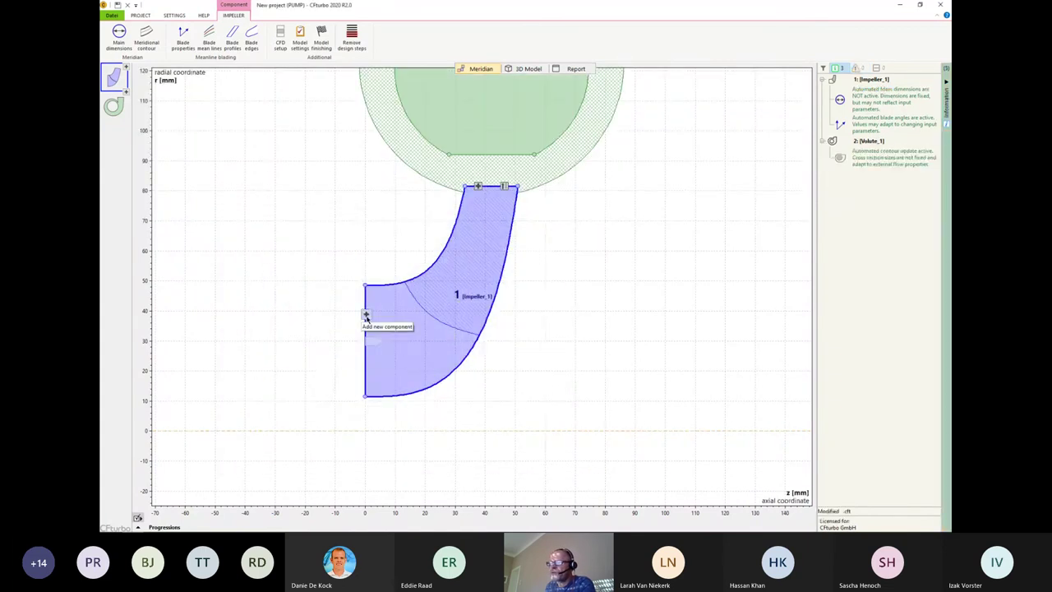
# - Add a stator at the impeller inlet, set its type to Axial diffuser without blades, and complete its design steps with default values
pyautogui.click(367, 317)
pyautogui.click(383, 353)
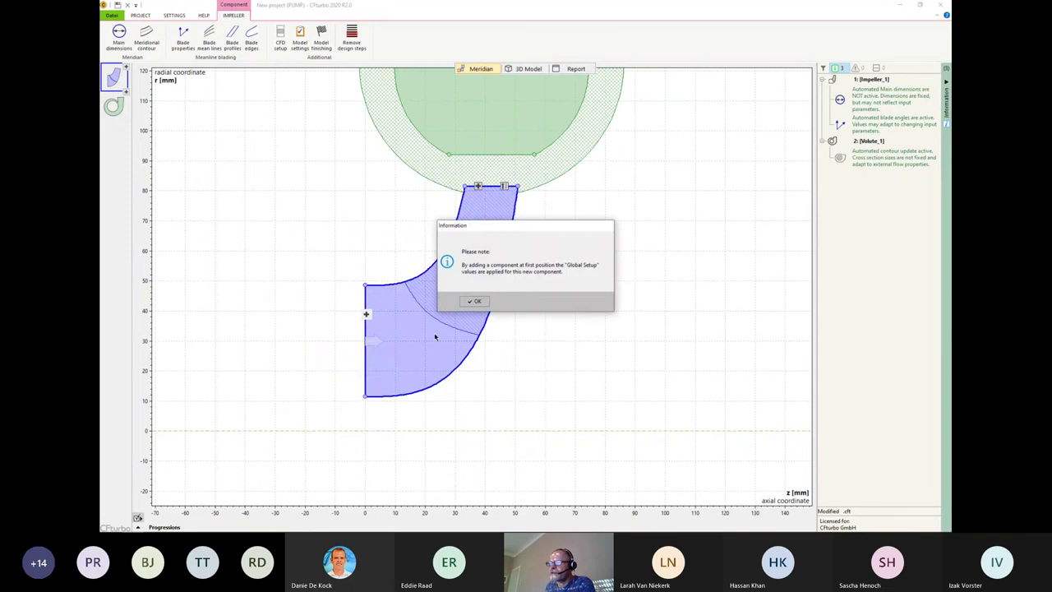
pyautogui.click(474, 302)
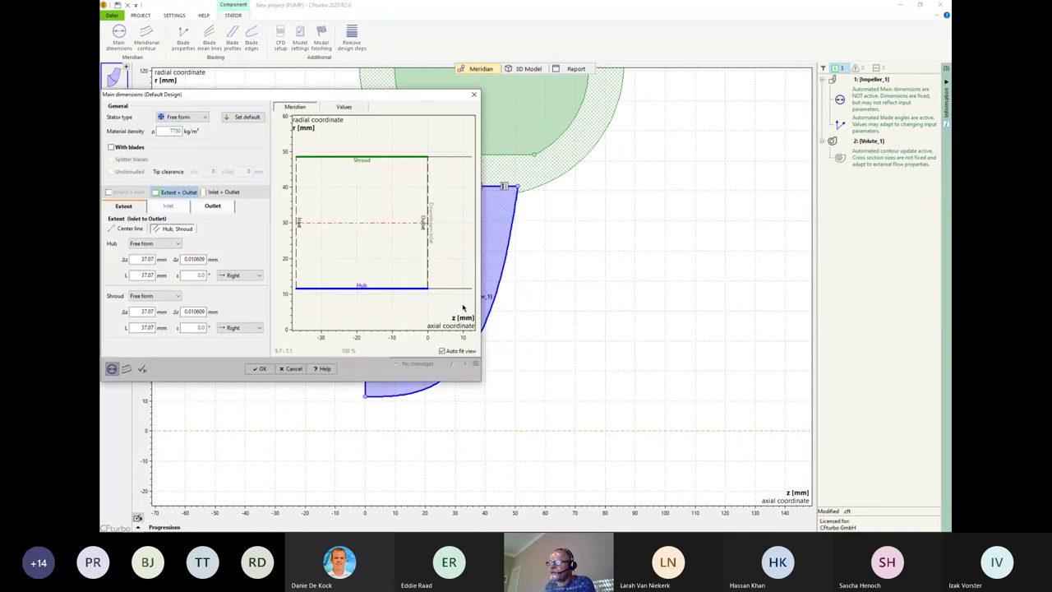
pyautogui.moveTo(244, 102); pyautogui.dragTo(367, 120)
pyautogui.click(306, 136)
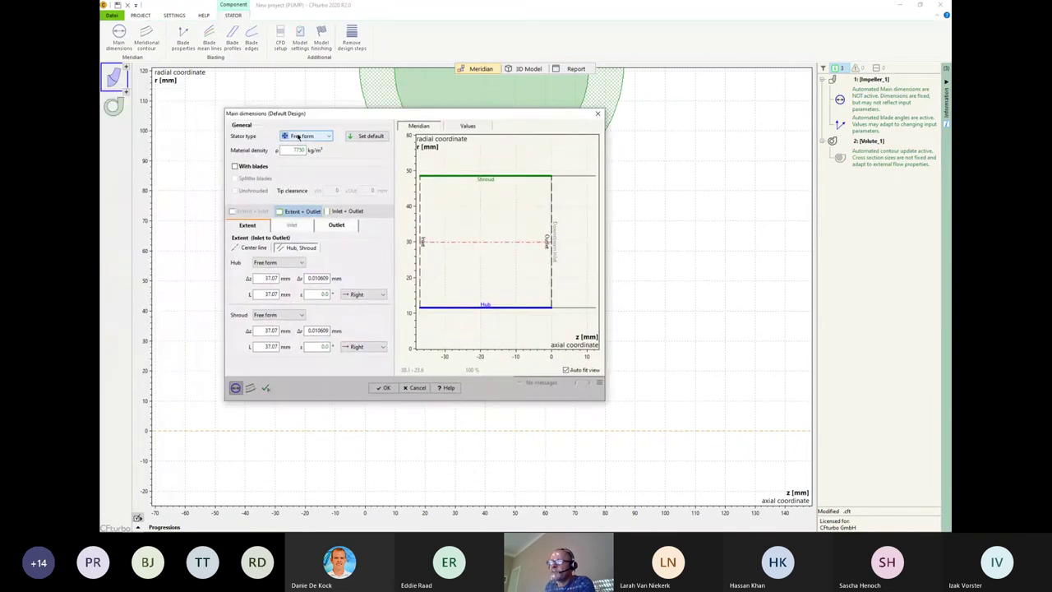
pyautogui.click(306, 154)
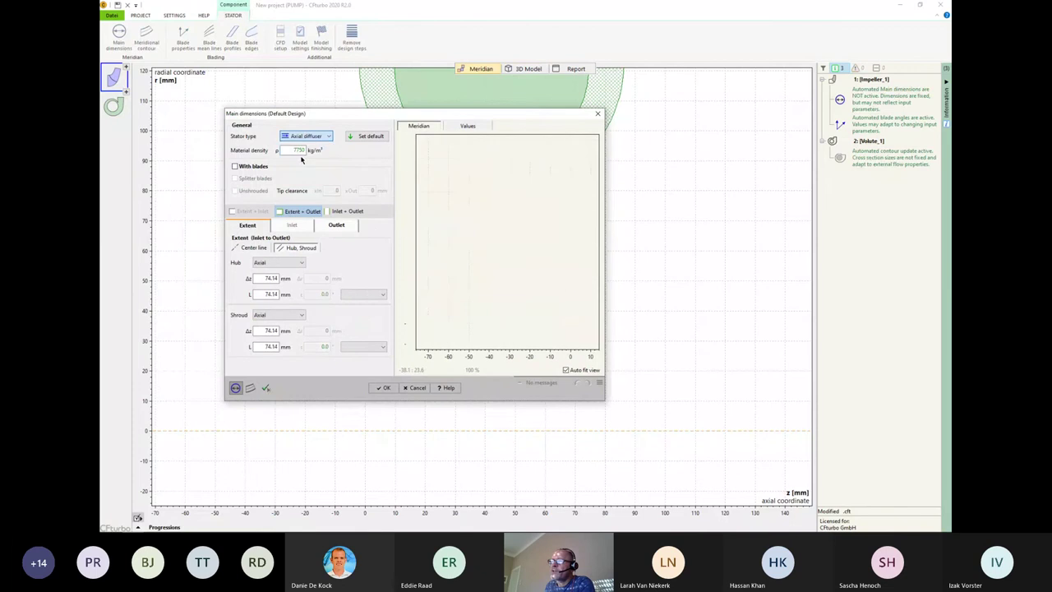
pyautogui.click(265, 387)
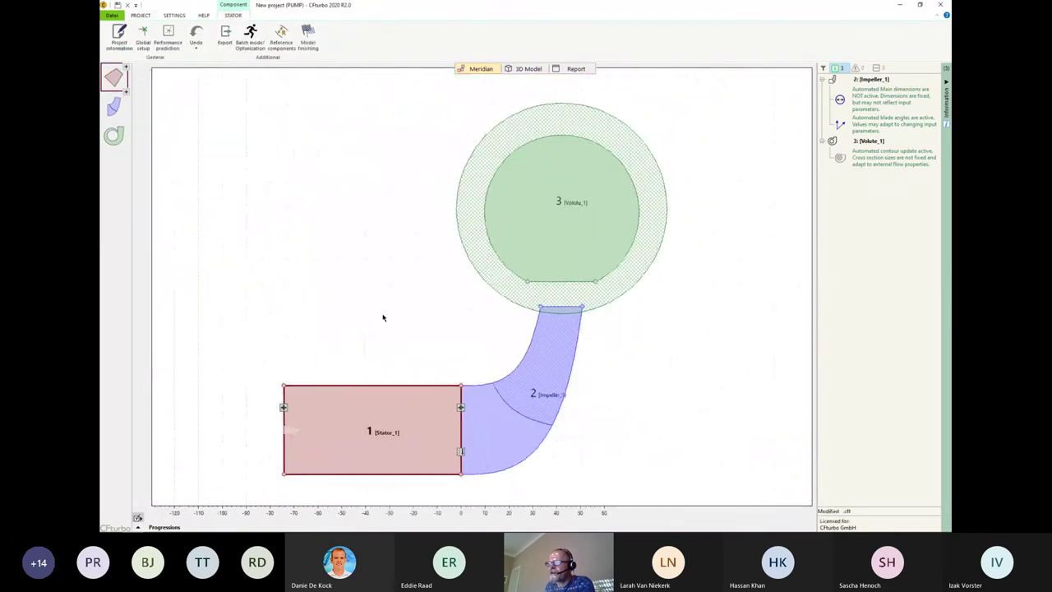
# - Add an extension to the volute in its CFD setup, keeping the length factor of 5 x D6
pyautogui.click(427, 255)
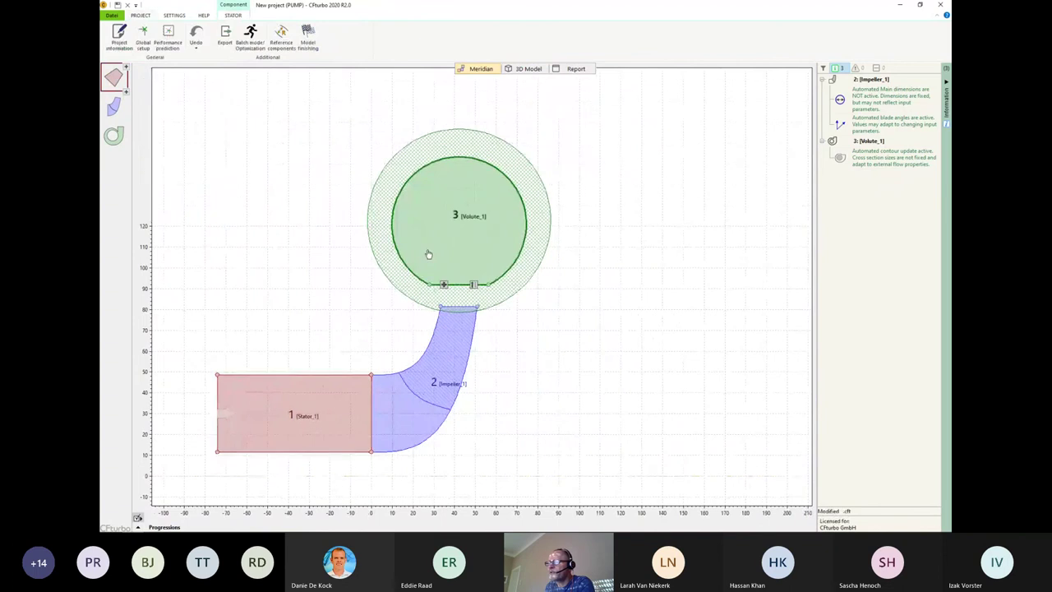
pyautogui.click(463, 271)
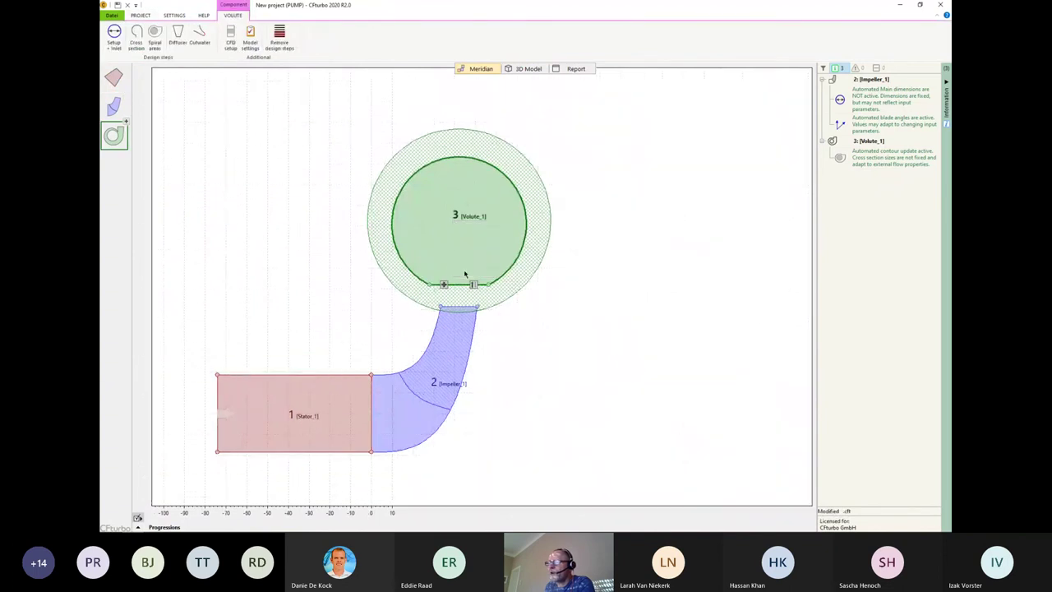
pyautogui.moveTo(188, 270); pyautogui.dragTo(688, 199)
pyautogui.click(613, 210)
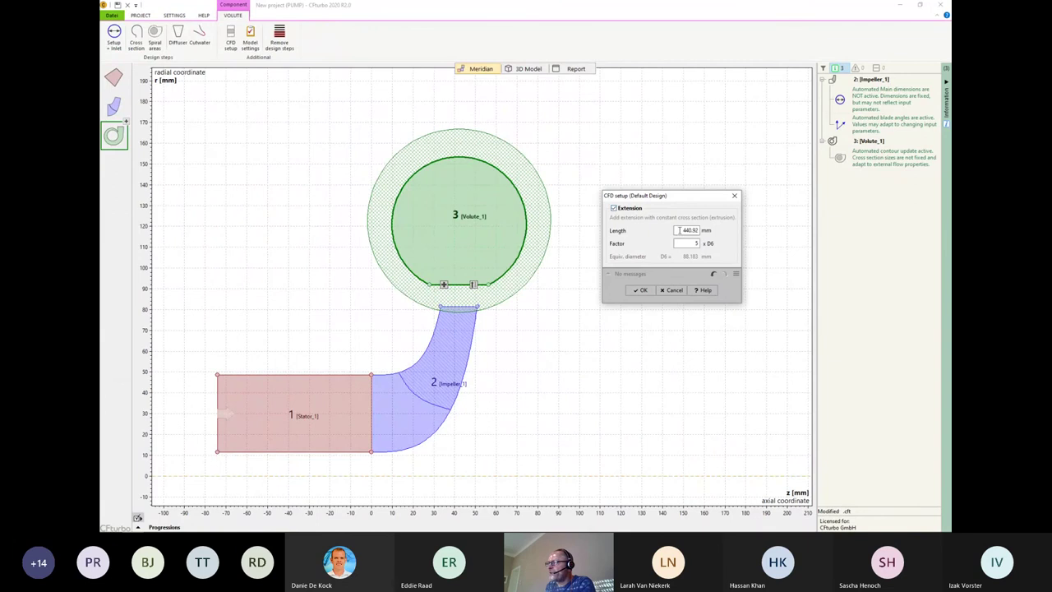
pyautogui.press('Tab')
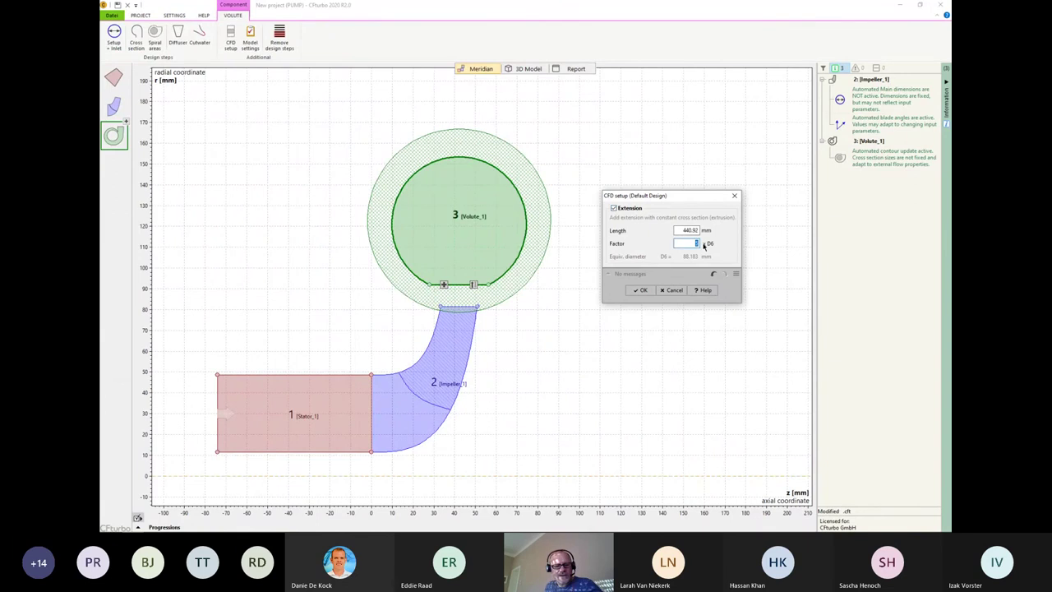
pyautogui.click(640, 290)
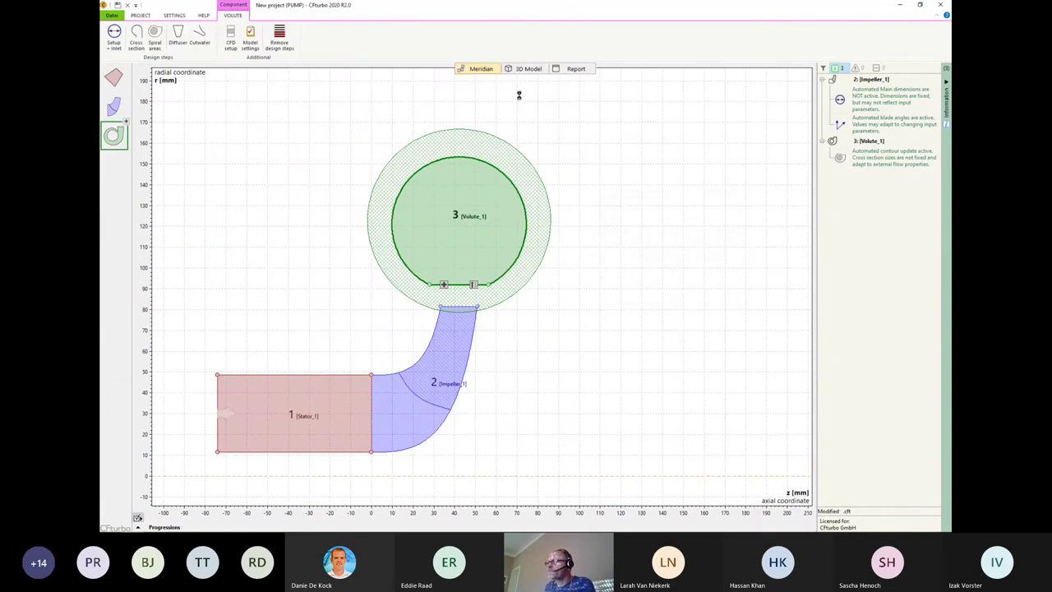
# - Inspect the complete pump with its inlet stator and volute extension in the 3D model
pyautogui.click(520, 71)
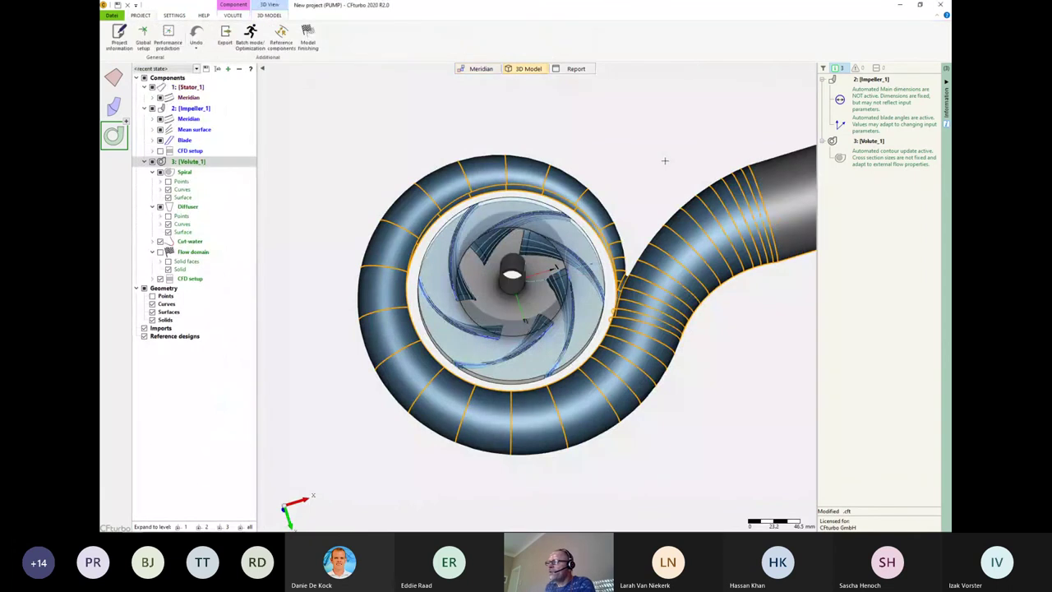
pyautogui.scroll(-3, 665, 161)
pyautogui.moveTo(663, 159); pyautogui.dragTo(568, 273)
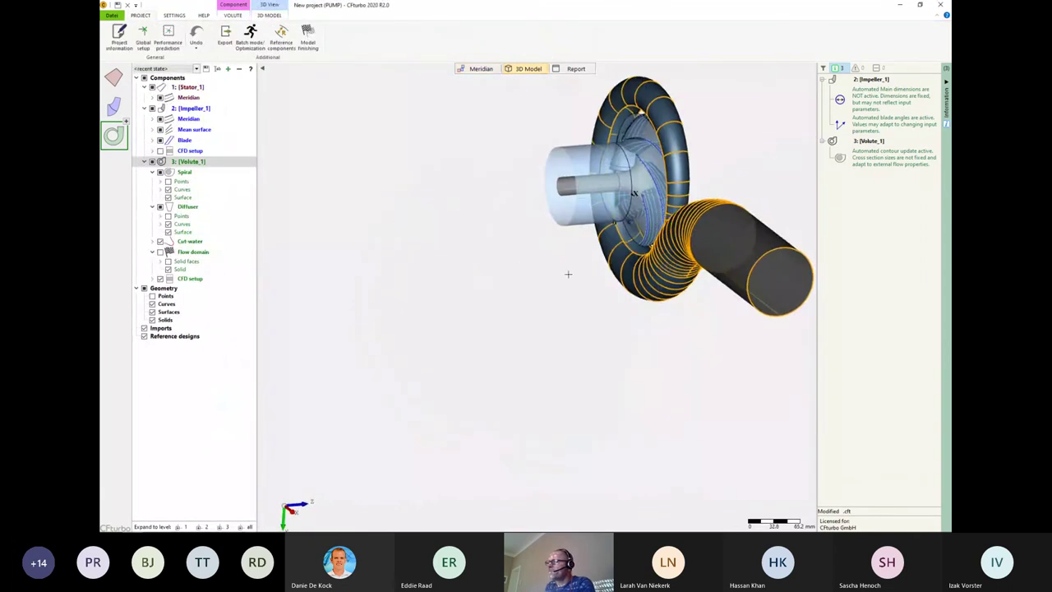
# - Review the CAD, CAM and CFD export interfaces available for the pump model without exporting anything
pyautogui.moveTo(568, 274); pyautogui.dragTo(420, 304, button='middle')
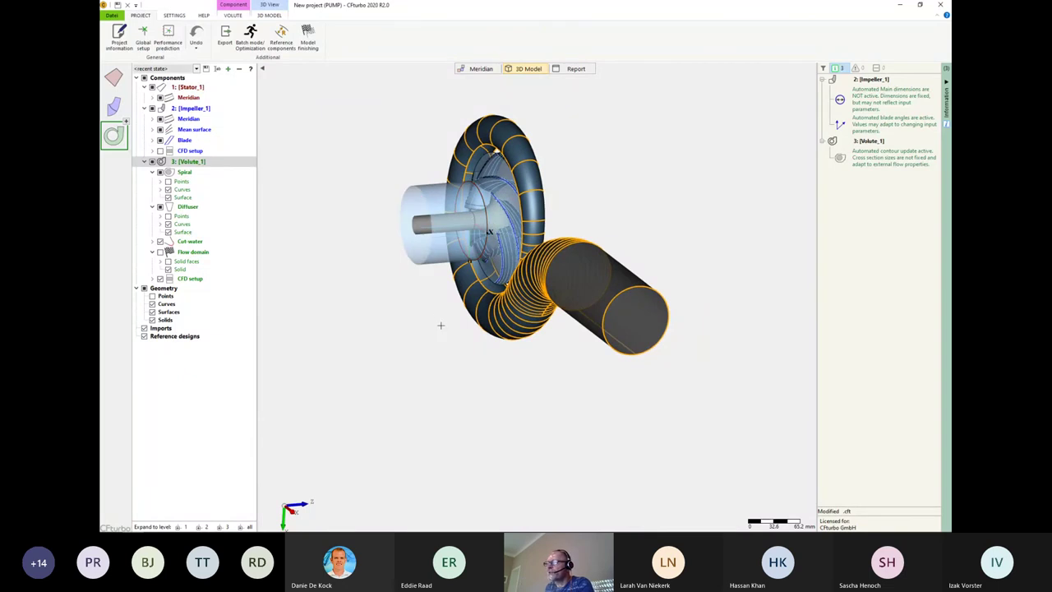
pyautogui.moveTo(439, 322); pyautogui.dragTo(690, 303, button='middle')
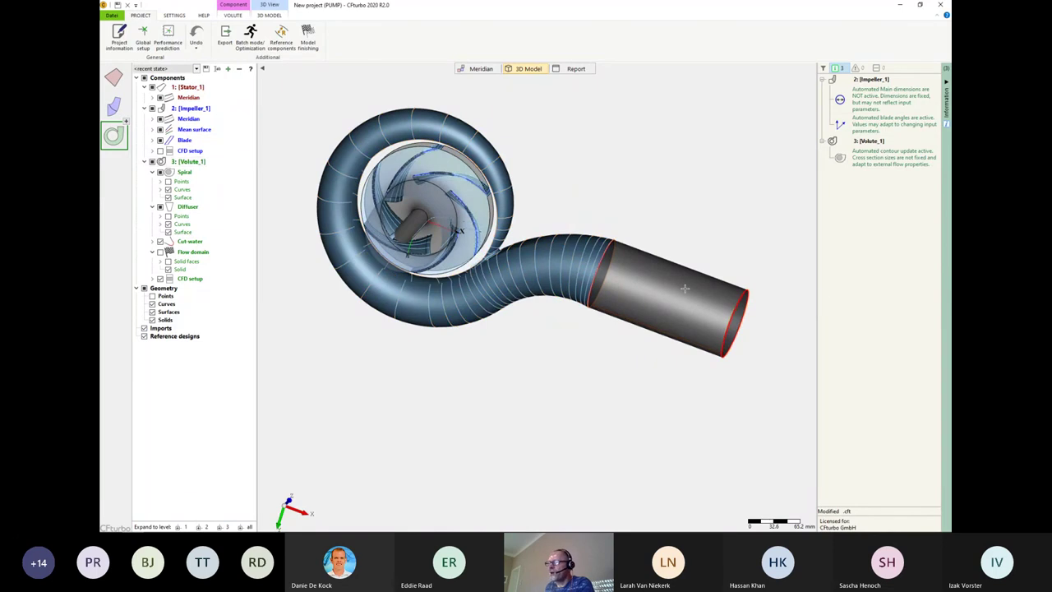
pyautogui.moveTo(660, 207); pyautogui.dragTo(563, 174, button='middle')
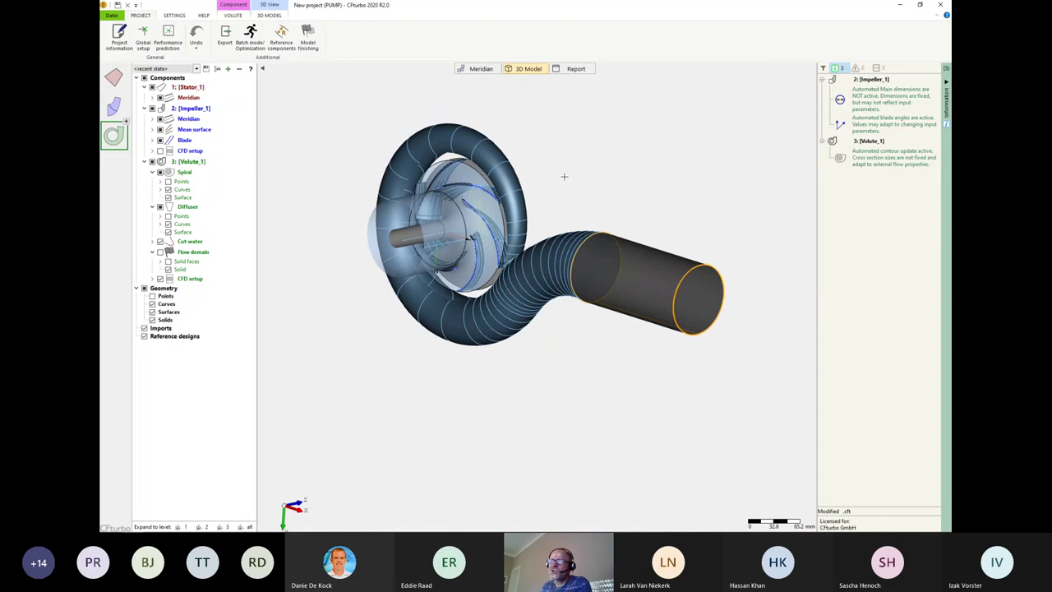
pyautogui.click(225, 35)
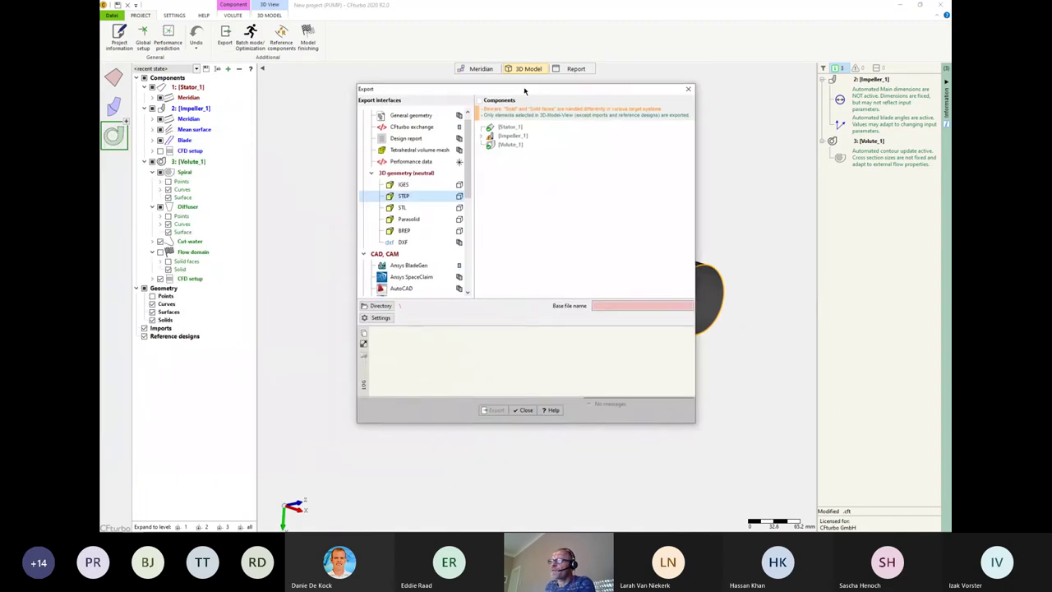
pyautogui.scroll(-3, 475, 164)
pyautogui.moveTo(475, 164); pyautogui.dragTo(476, 205)
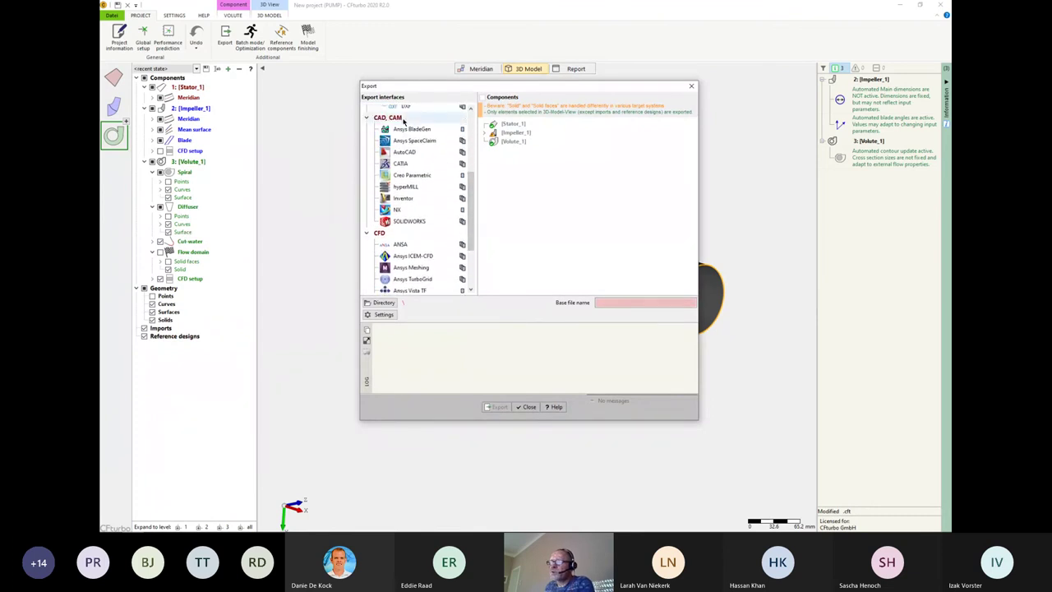
pyautogui.moveTo(472, 206); pyautogui.dragTo(474, 244)
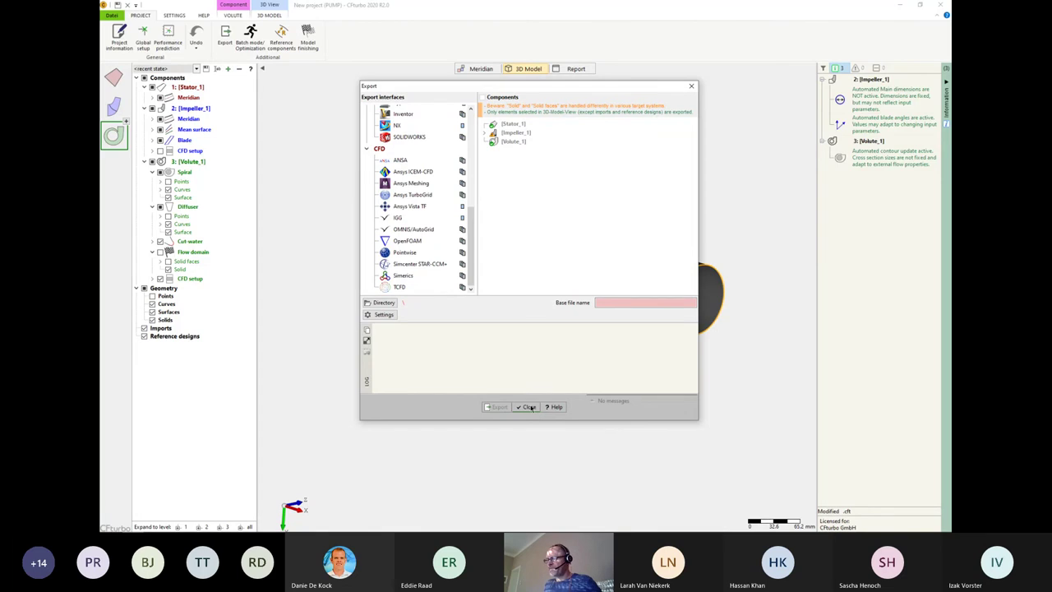
pyautogui.click(527, 408)
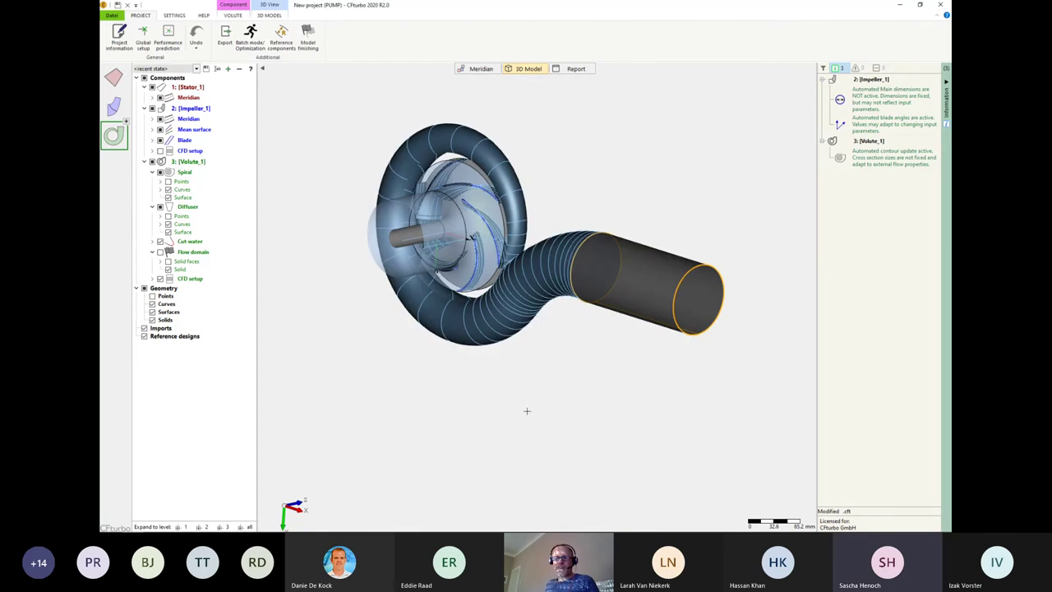
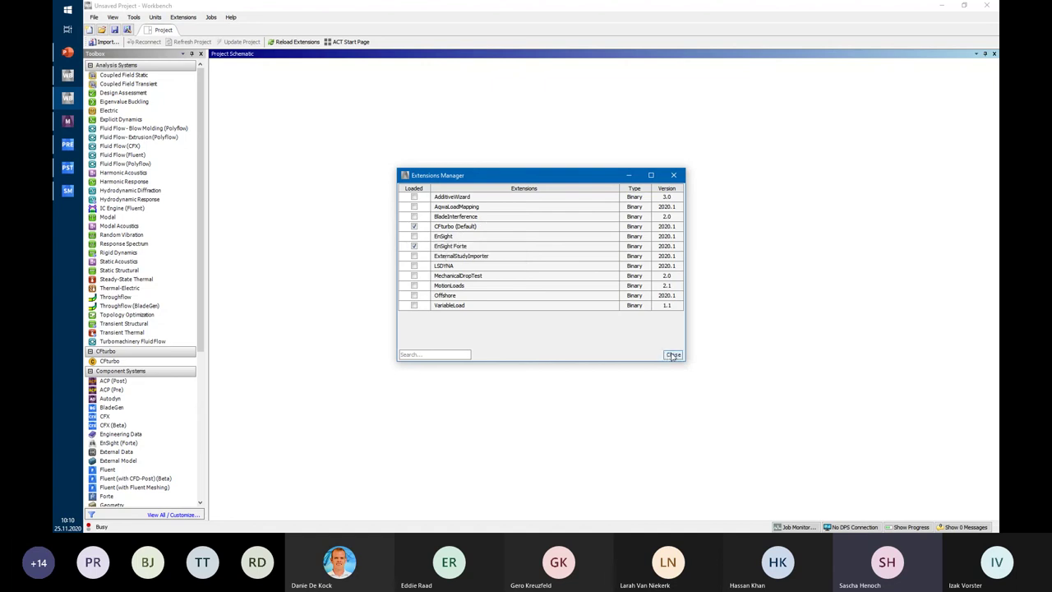
# - Close the Extensions Manager in Ansys Workbench and review the Geometry Import options, including Named Selections, without changing them
pyautogui.click(673, 354)
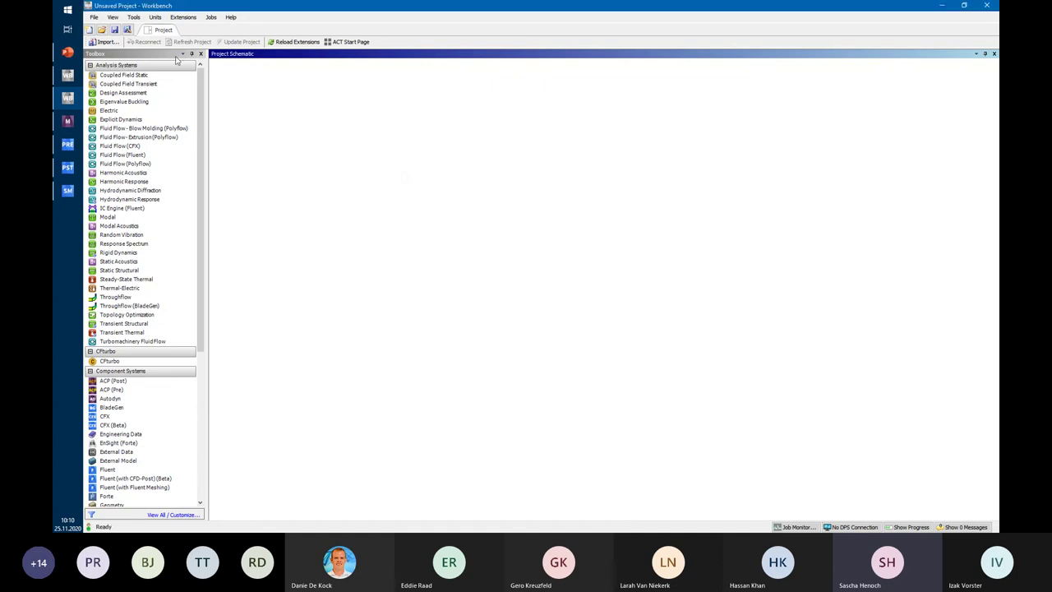
pyautogui.click(113, 17)
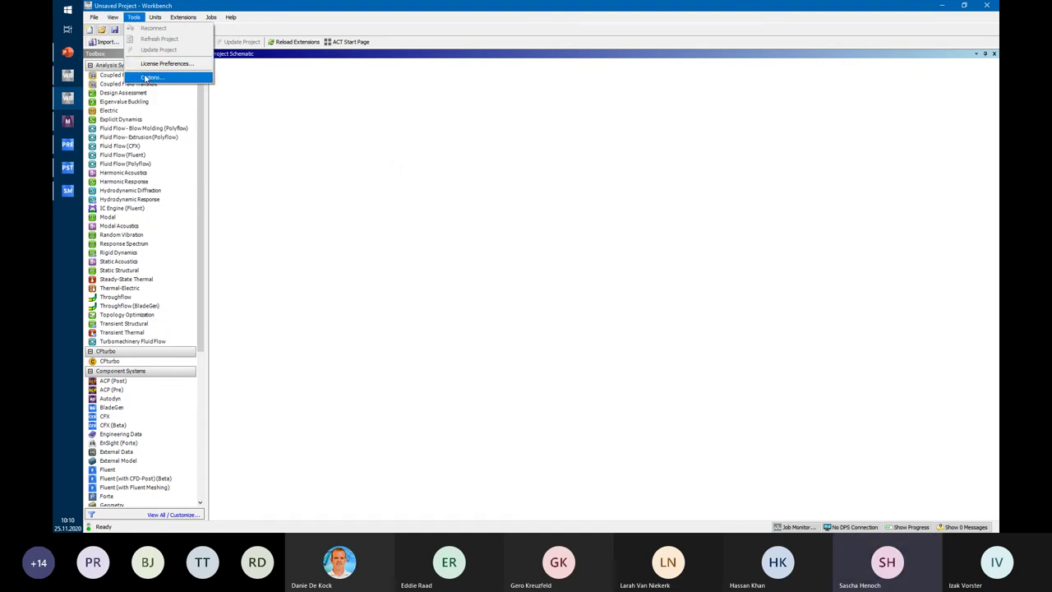
pyautogui.click(148, 76)
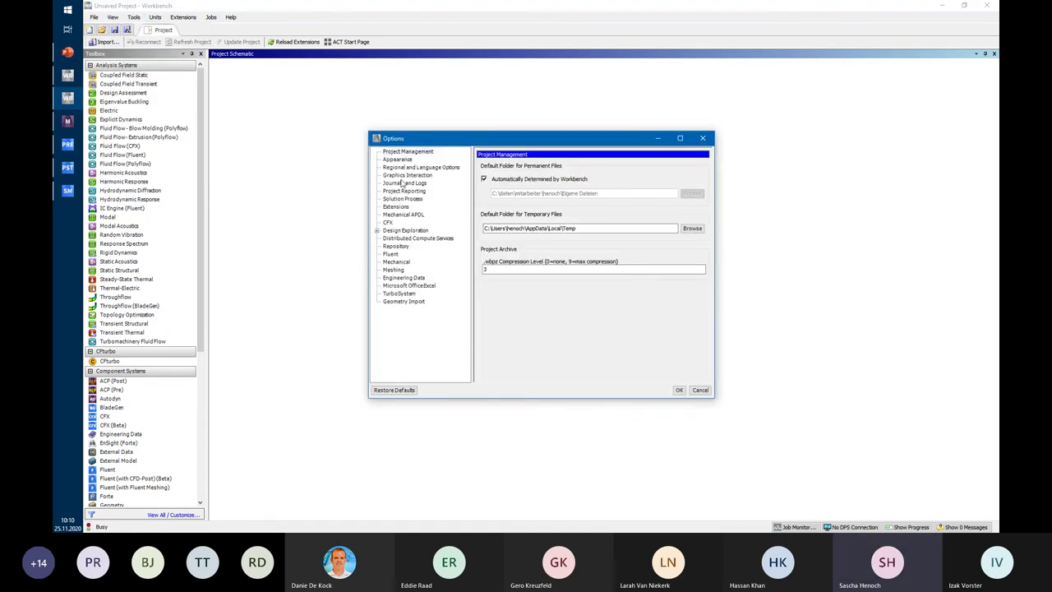
pyautogui.click(402, 302)
pyautogui.moveTo(710, 191); pyautogui.dragTo(717, 261)
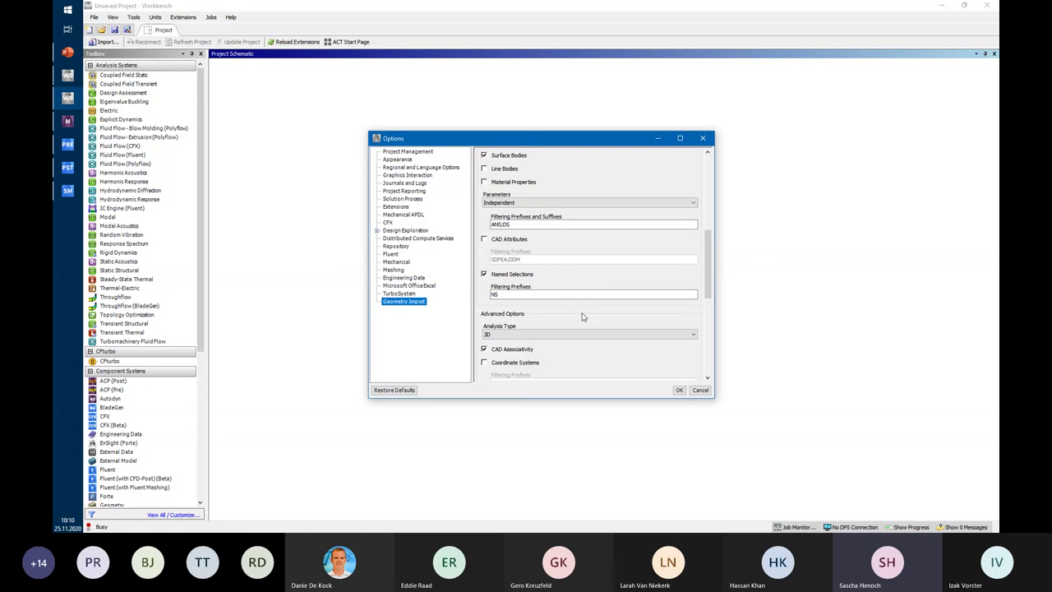
pyautogui.click(700, 391)
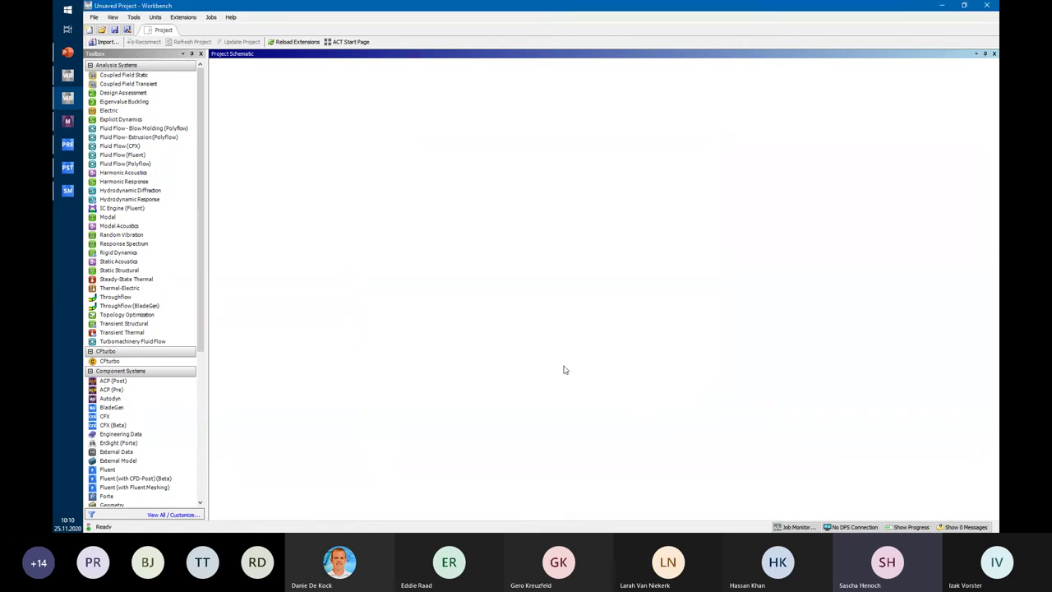
# - Add a CFturbo system to the Workbench project schematic and open its Setup for editing
pyautogui.click(115, 362)
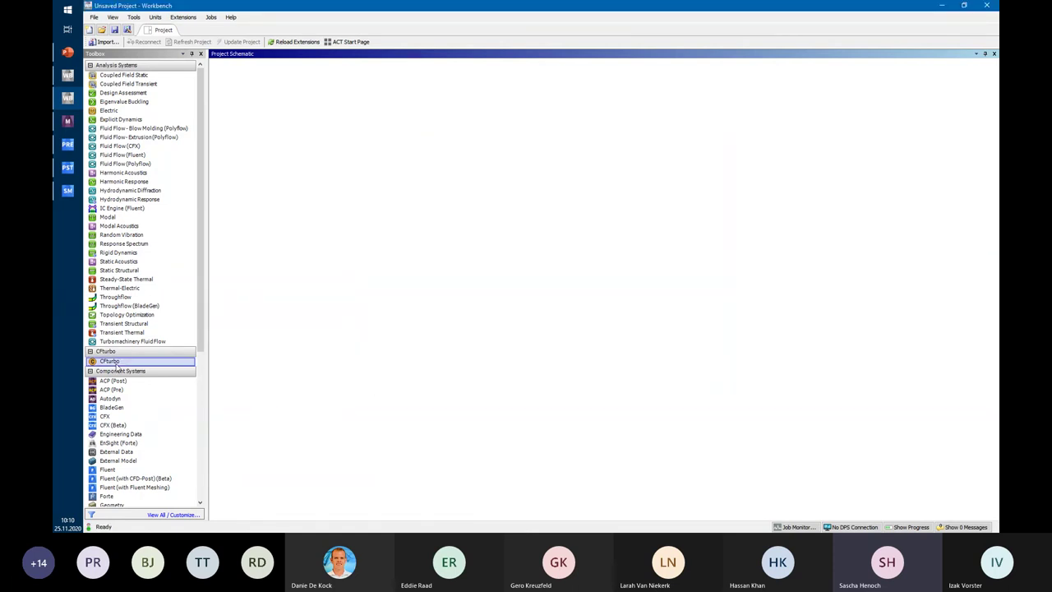
pyautogui.moveTo(109, 363); pyautogui.dragTo(272, 115)
pyautogui.click(275, 137)
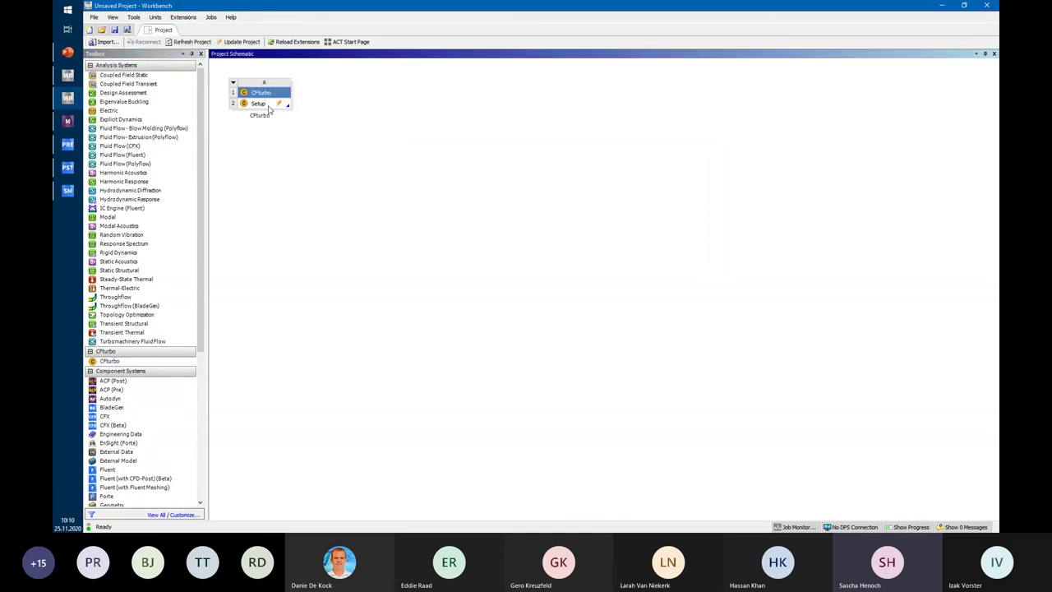
pyautogui.rightClick(269, 107)
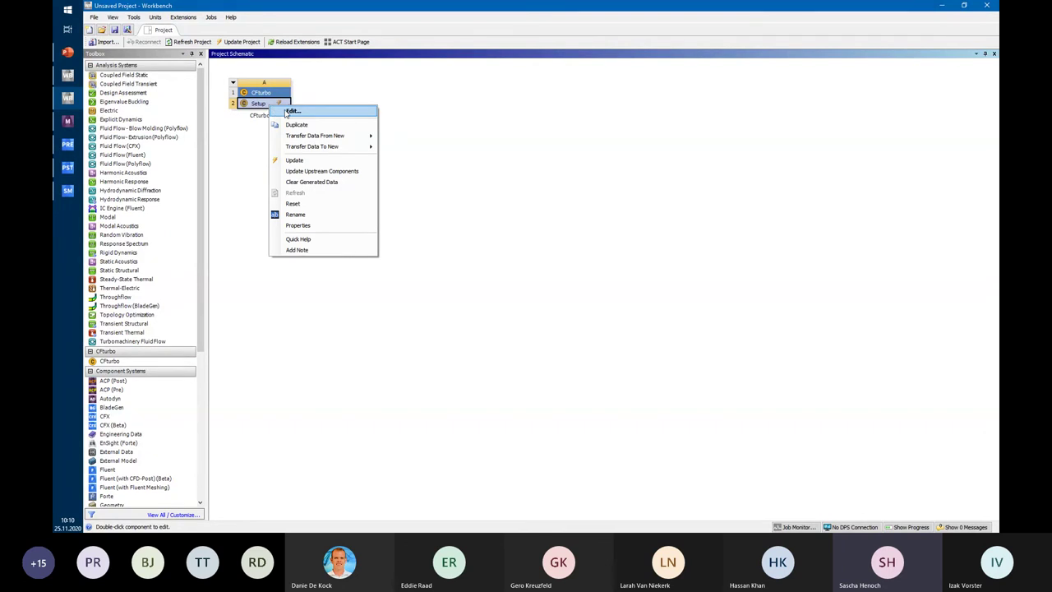
pyautogui.click(291, 112)
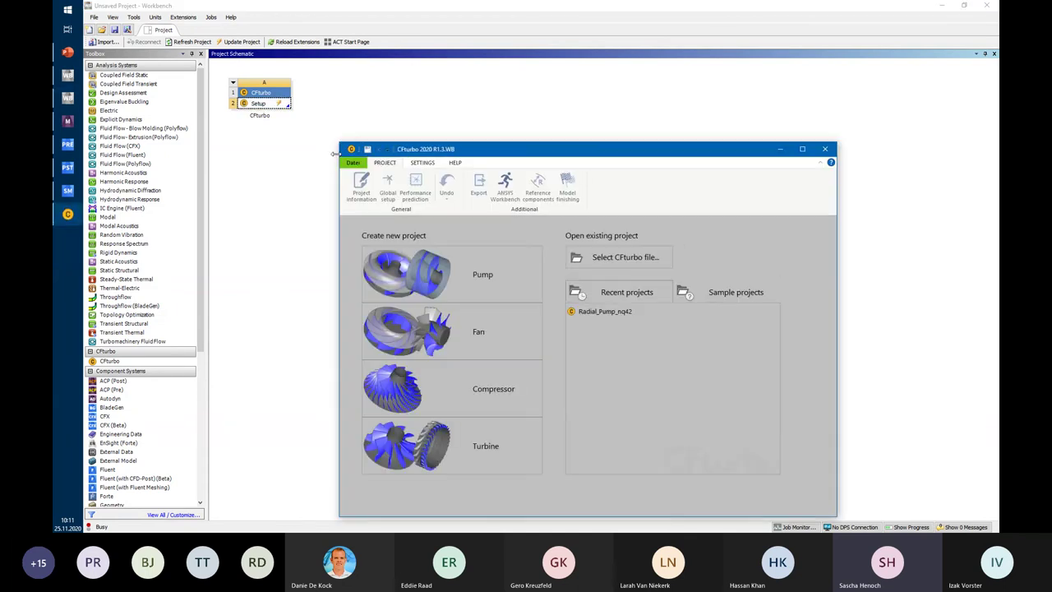
# - Open the existing CFturbo design file Radial_Pump_nq42.cft and maximize the CFturbo window
pyautogui.moveTo(472, 152); pyautogui.dragTo(464, 110)
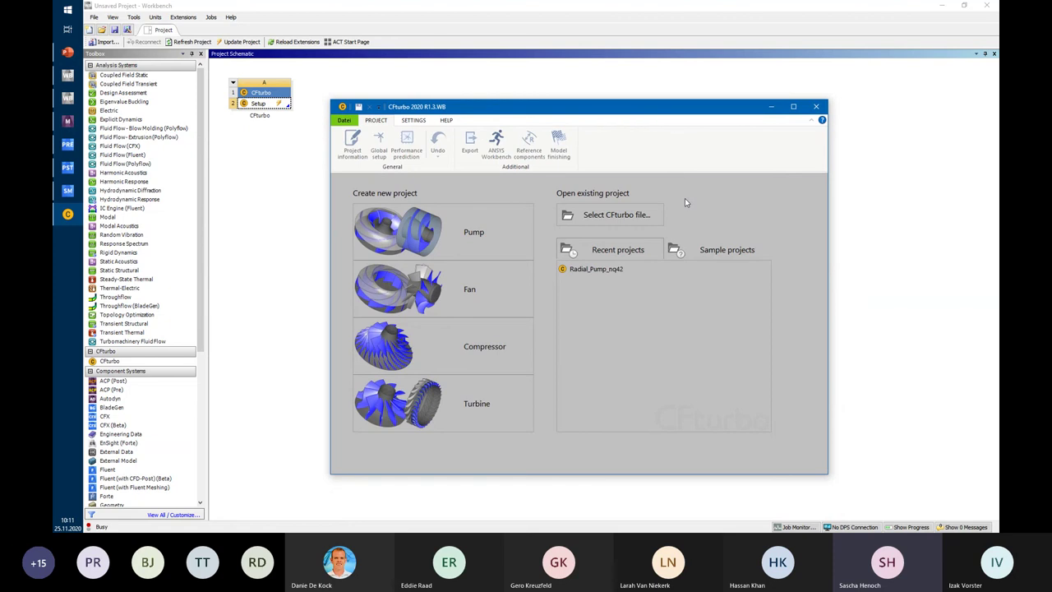
pyautogui.click(640, 217)
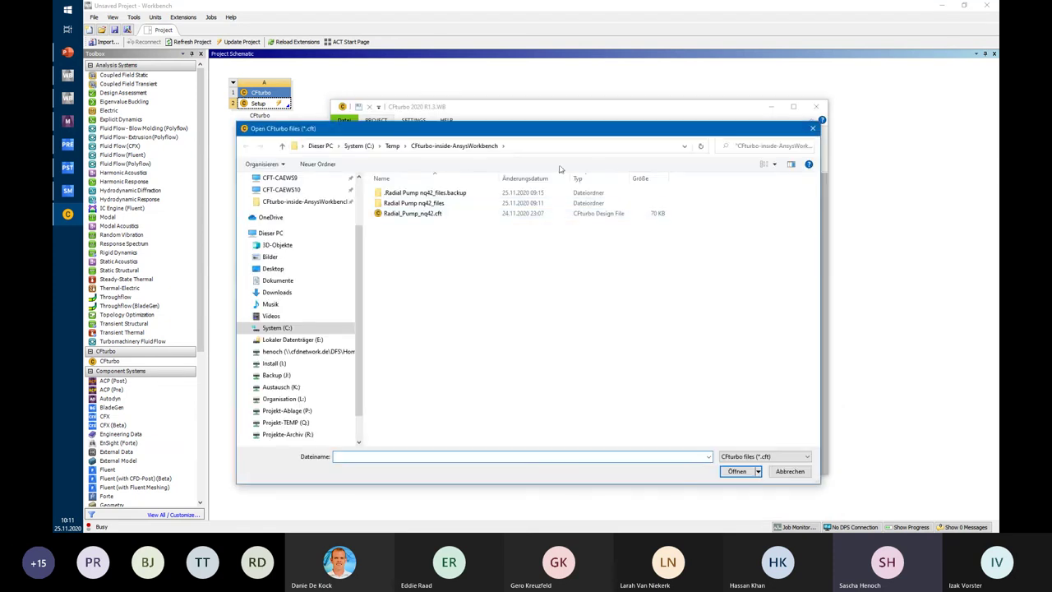
pyautogui.click(436, 214)
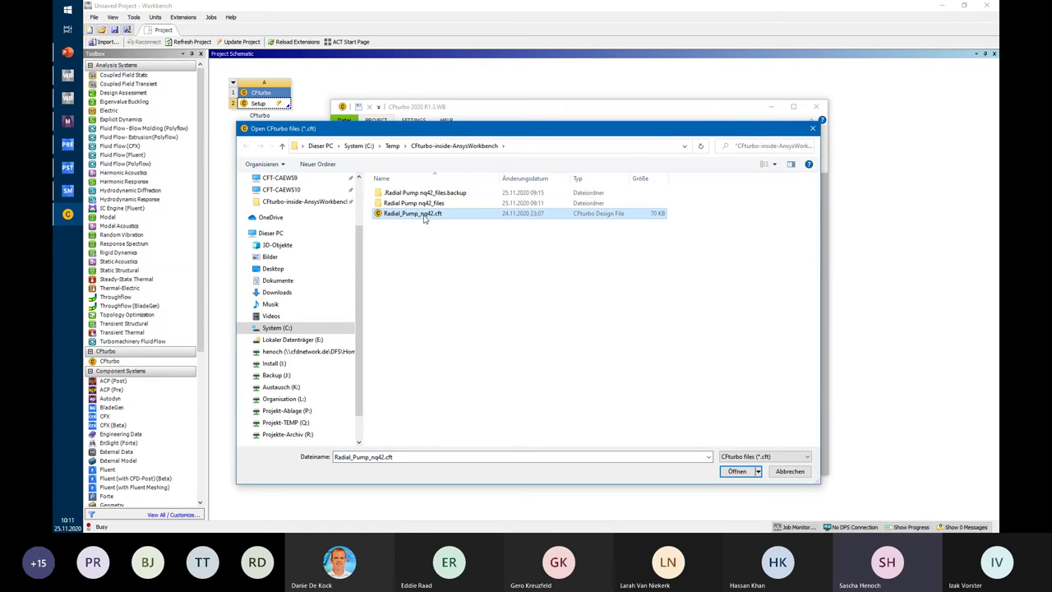
pyautogui.click(737, 472)
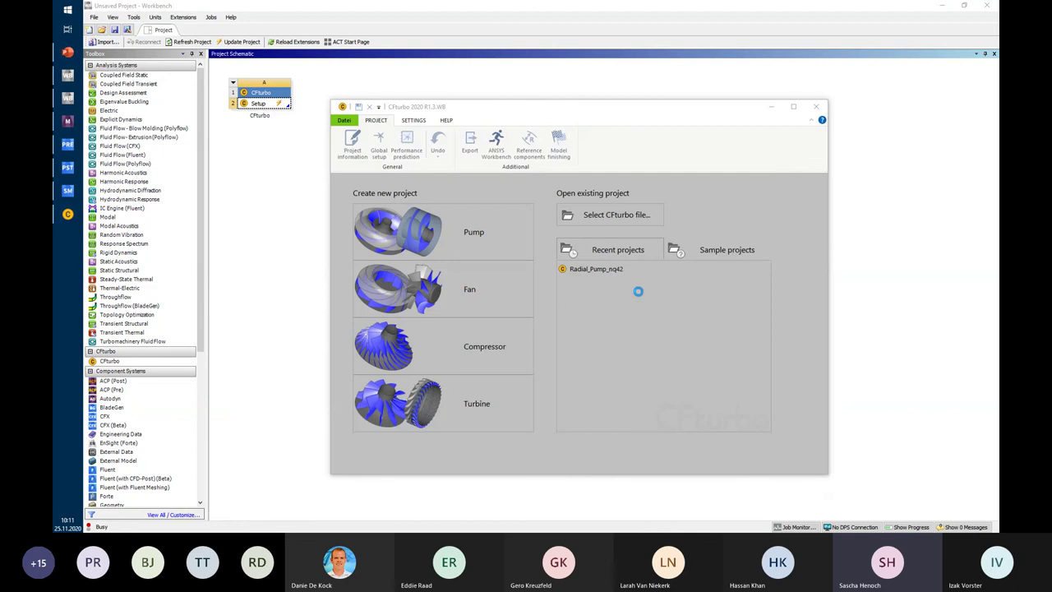
pyautogui.click(792, 107)
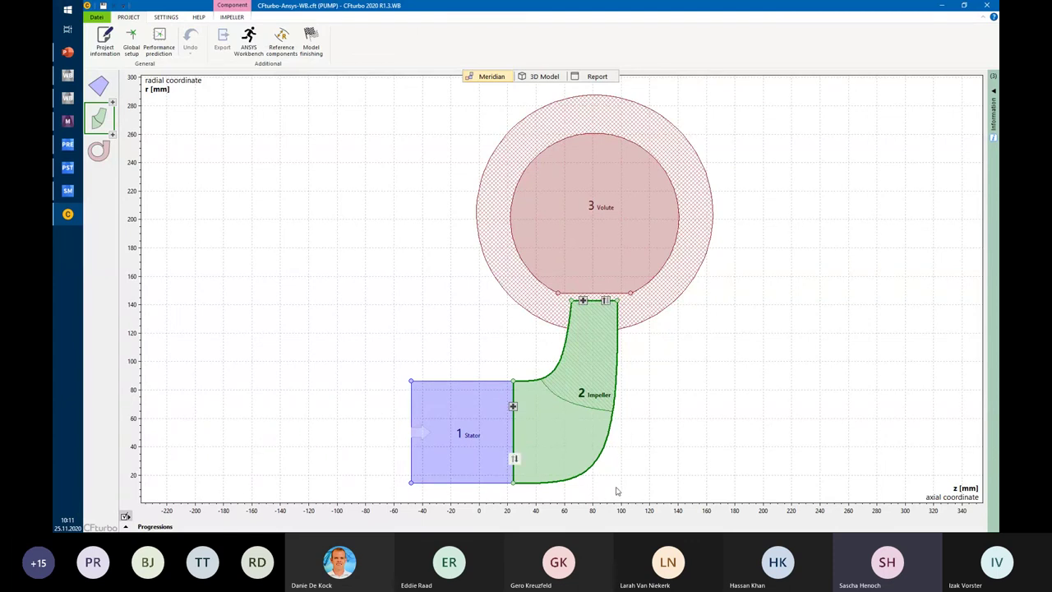
# - Review the pump's design point, fluid and specific speed in the global setup, leaving it unchanged
pyautogui.moveTo(518, 459)
pyautogui.click(131, 47)
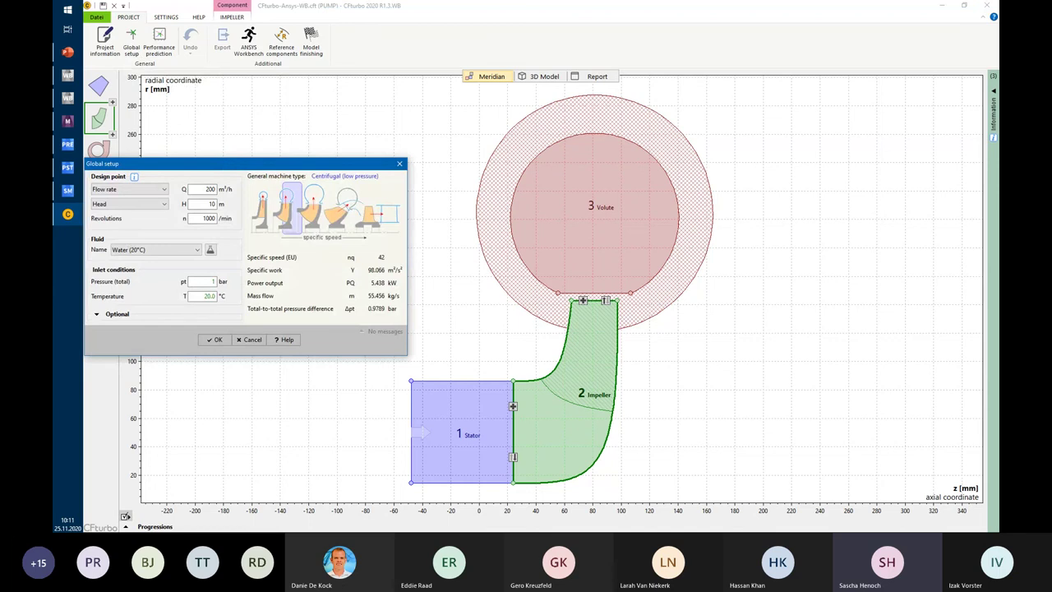
pyautogui.moveTo(226, 169); pyautogui.dragTo(296, 116)
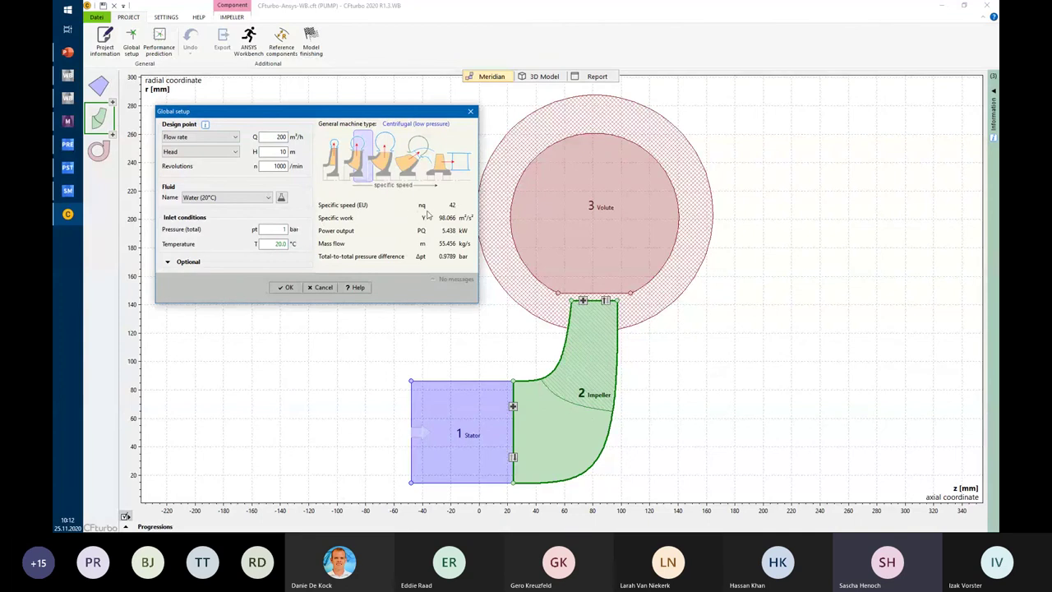
pyautogui.click(319, 288)
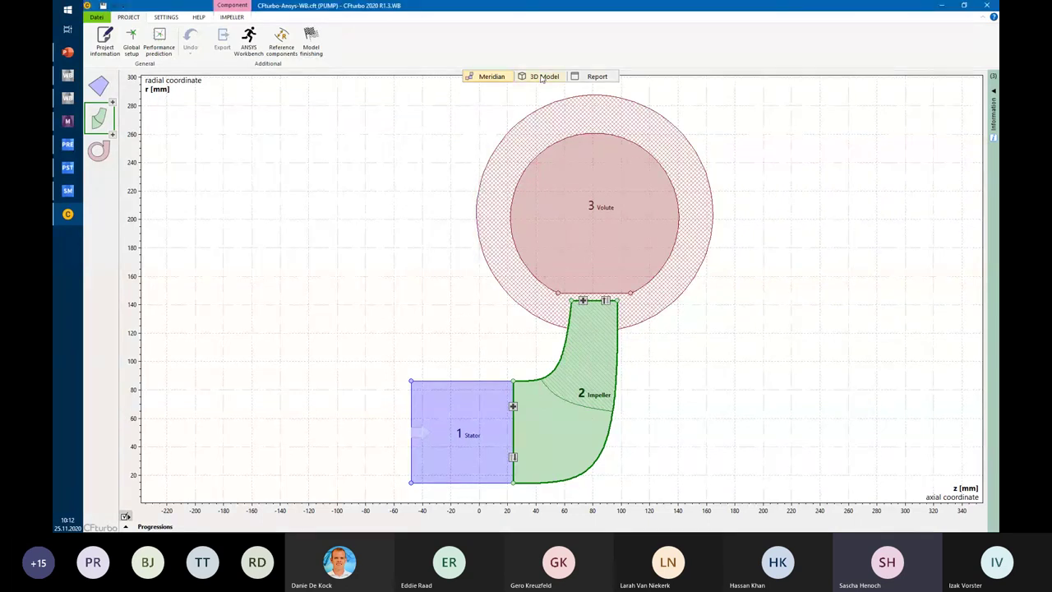
# - Show the volute's CFD setup in the 3D model and inspect the pump with its outlet extension
pyautogui.click(542, 76)
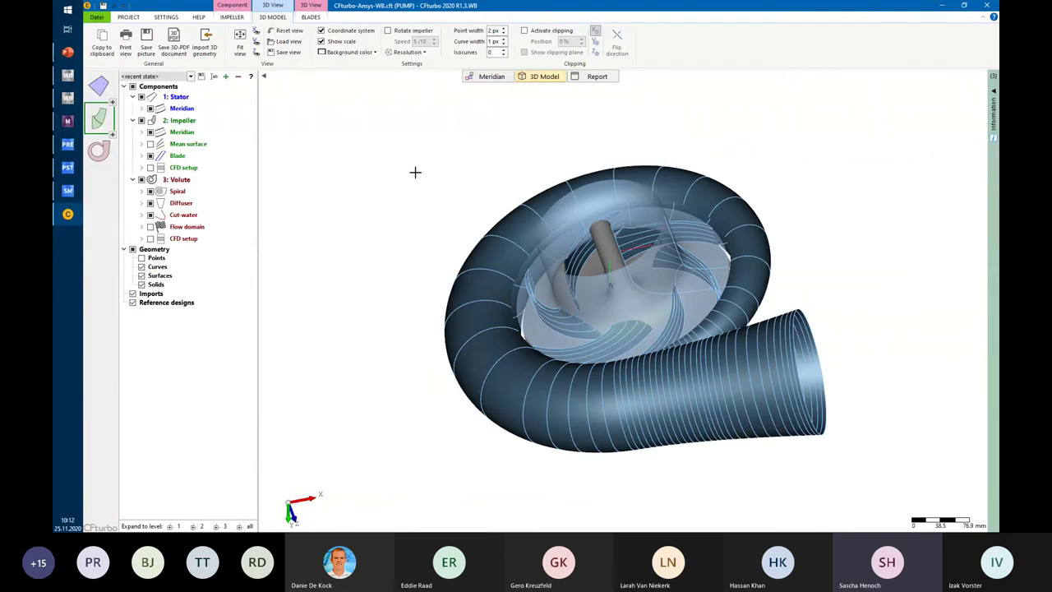
pyautogui.moveTo(415, 171)
pyautogui.mouseDown()
pyautogui.moveTo(425, 206)
pyautogui.moveTo(392, 304)
pyautogui.moveTo(400, 320)
pyautogui.moveTo(417, 226)
pyautogui.moveTo(459, 244)
pyautogui.moveTo(459, 205)
pyautogui.moveTo(357, 205)
pyautogui.moveTo(383, 207)
pyautogui.mouseUp()
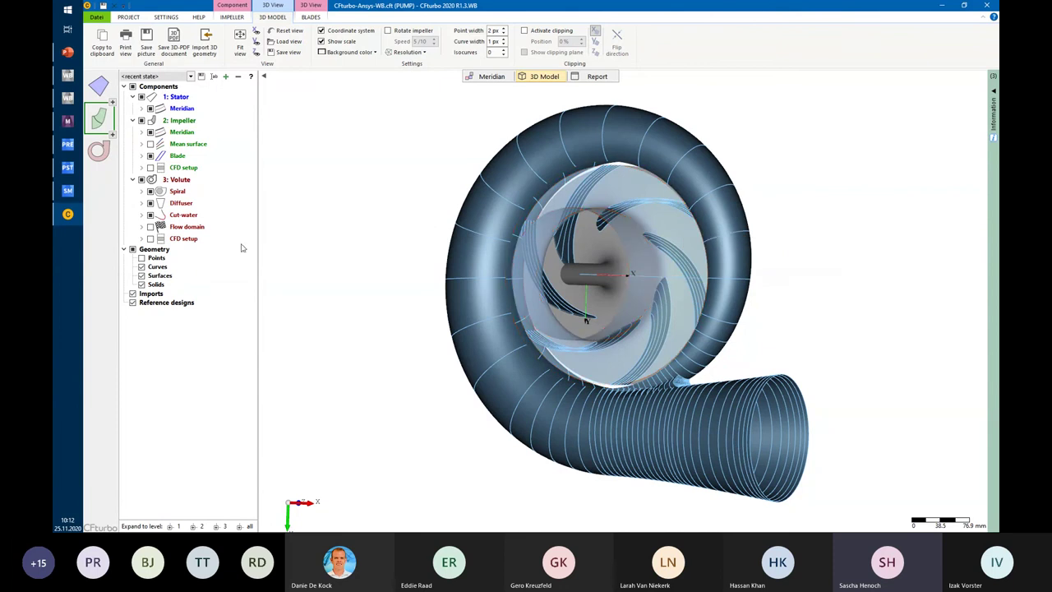
pyautogui.click(150, 238)
pyautogui.scroll(3, 334, 277)
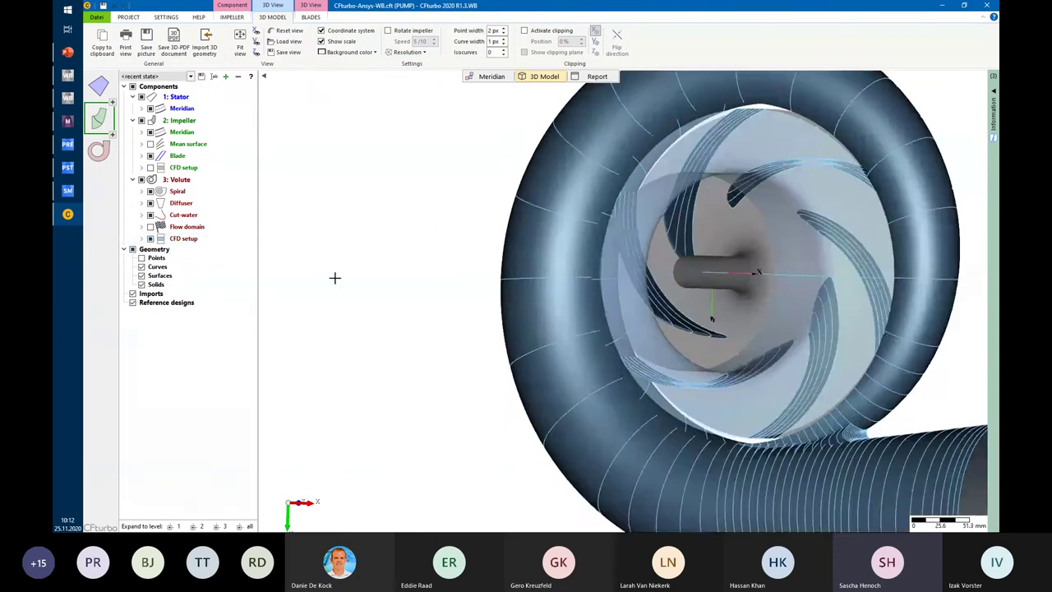
pyautogui.scroll(-4, 335, 277)
pyautogui.scroll(-3, 334, 277)
pyautogui.moveTo(333, 265); pyautogui.dragTo(324, 291)
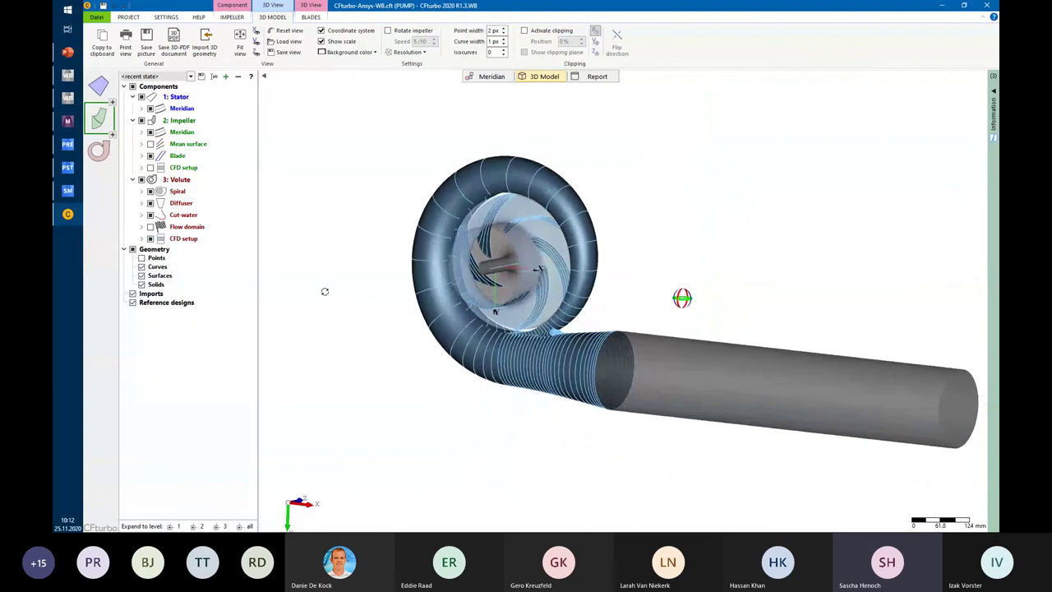
pyautogui.scroll(2, 324, 291)
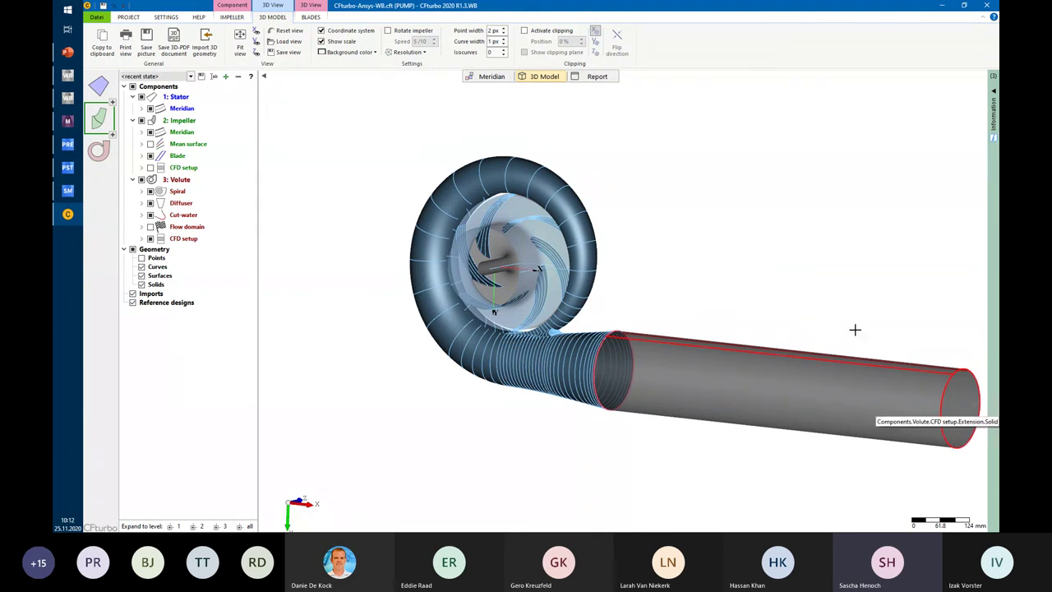
# - Open the ANSYS Workbench parameter configuration from the meridional view and expand the stator's main dimensions
pyautogui.click(494, 77)
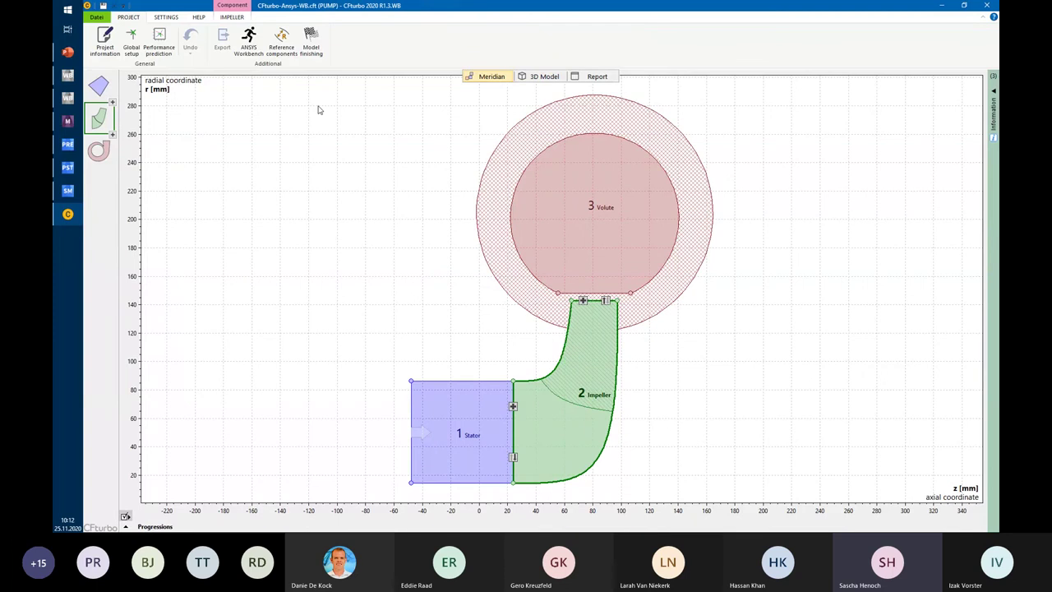
pyautogui.click(255, 57)
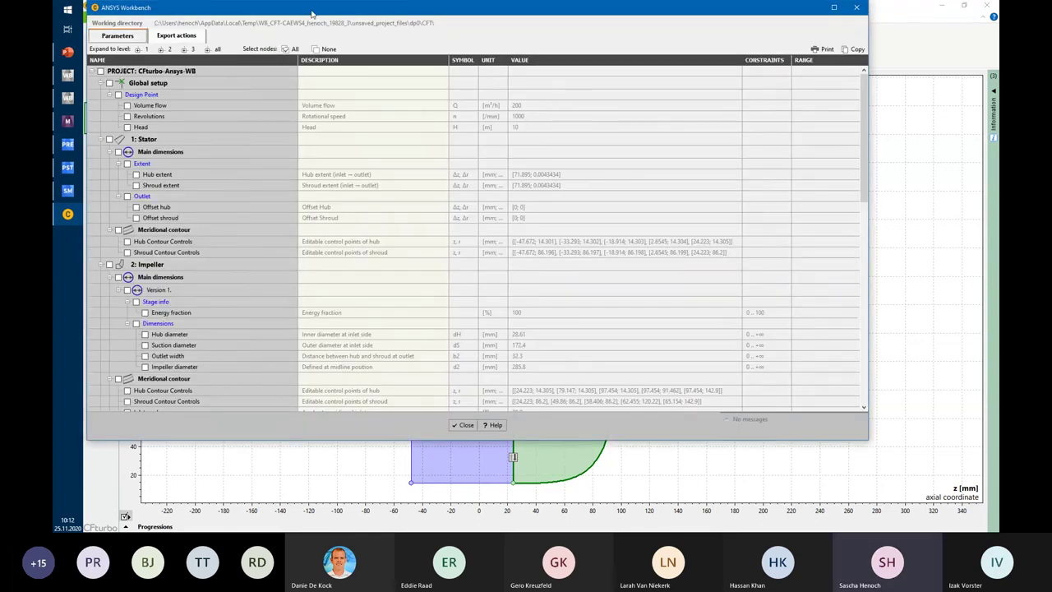
pyautogui.moveTo(313, 14); pyautogui.dragTo(379, 56)
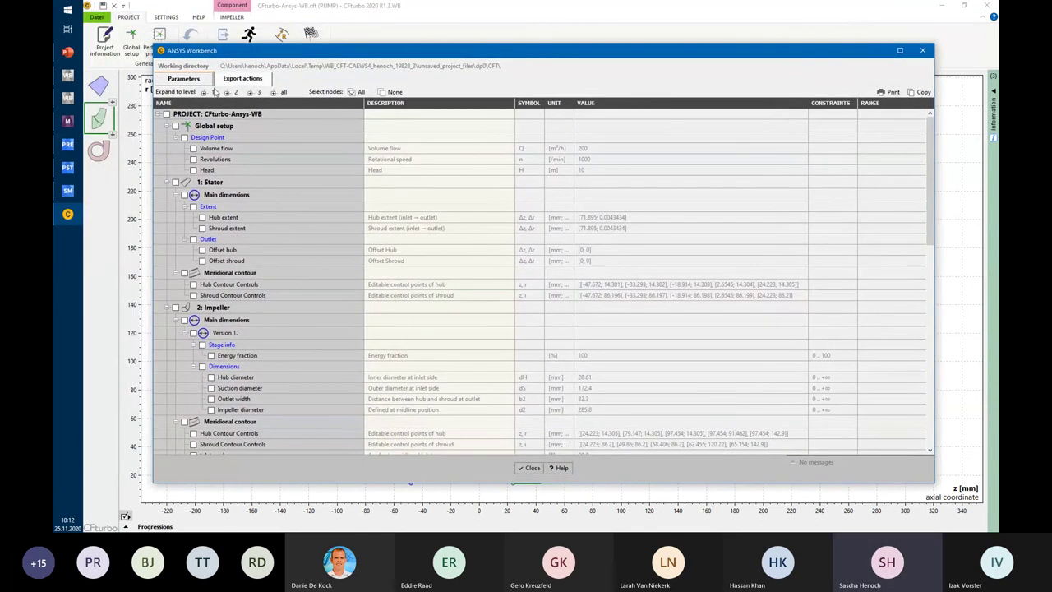
pyautogui.click(207, 92)
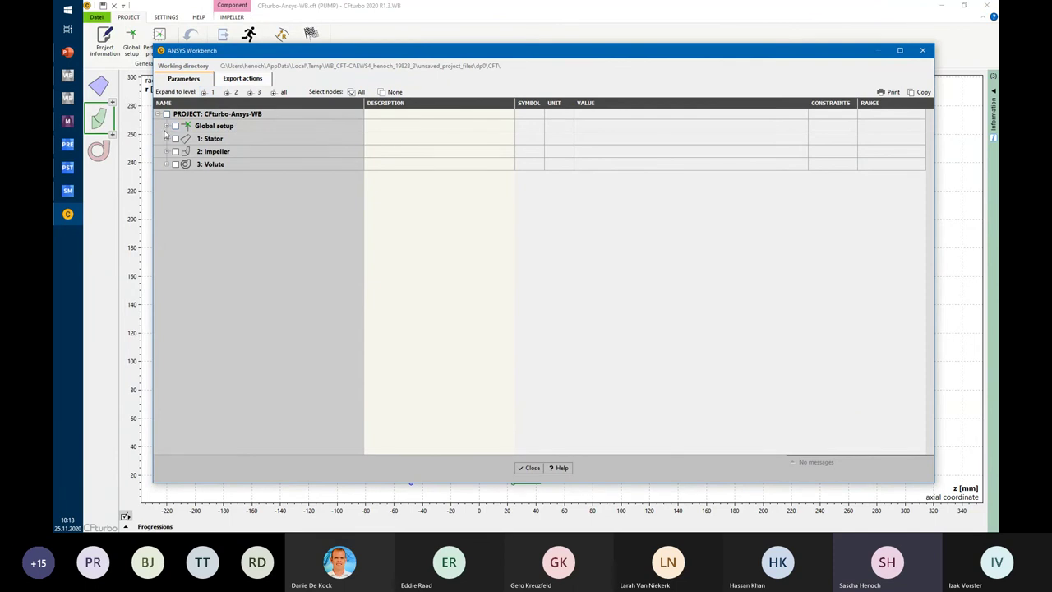
pyautogui.click(167, 139)
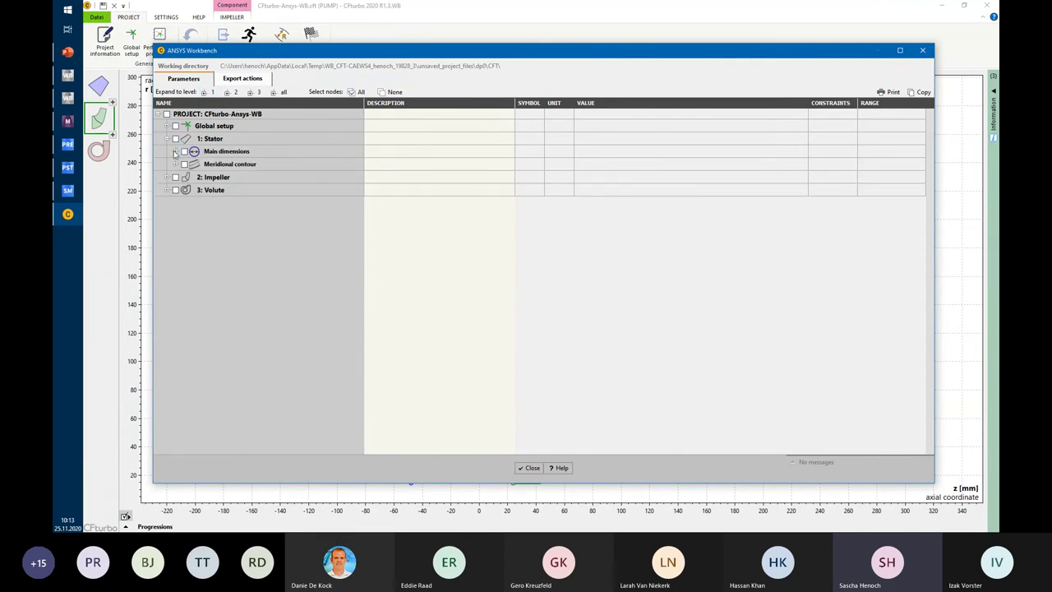
pyautogui.click(175, 152)
pyautogui.click(184, 163)
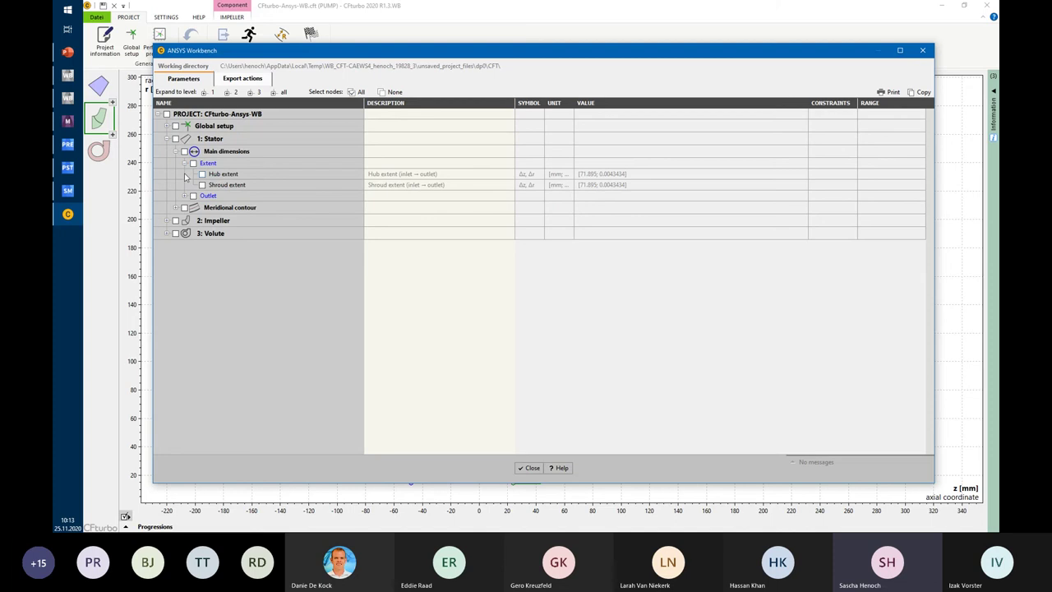
pyautogui.click(185, 196)
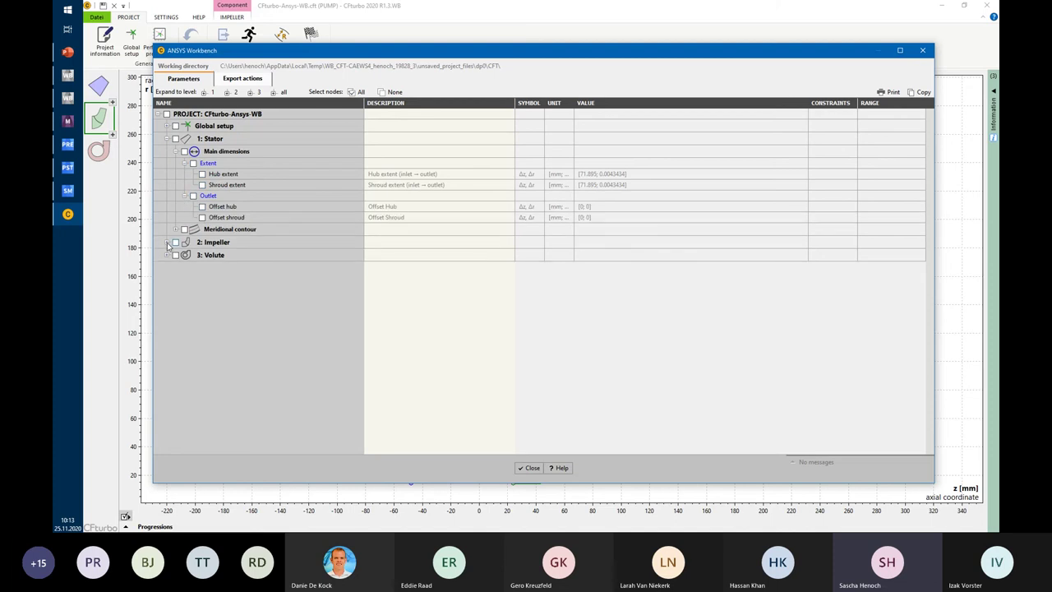
# - Select the impeller's outlet width, impeller diameter and number of blades as Workbench parameters
pyautogui.click(167, 242)
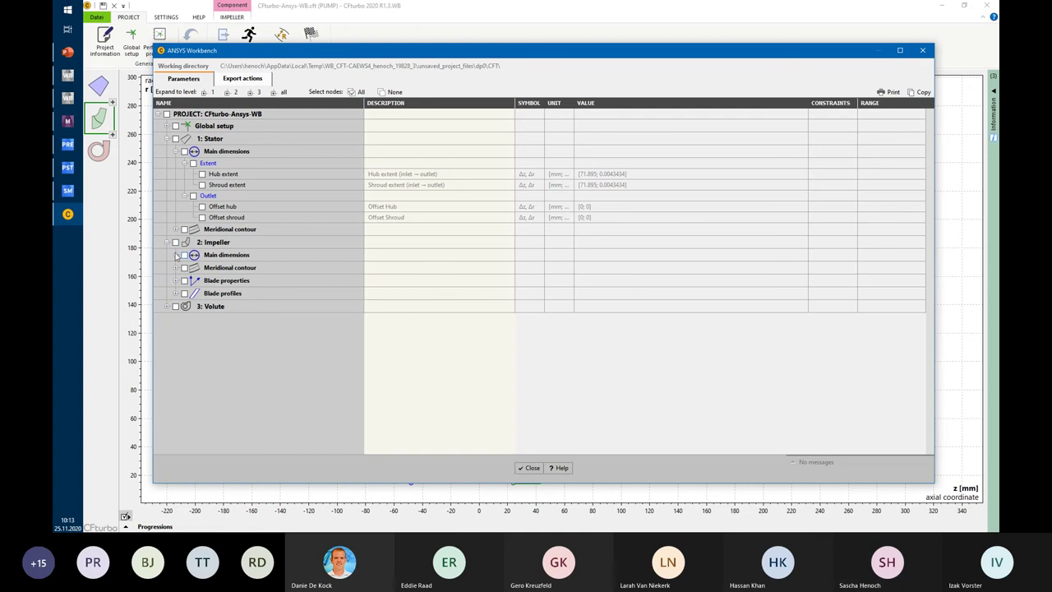
pyautogui.click(176, 255)
pyautogui.click(186, 268)
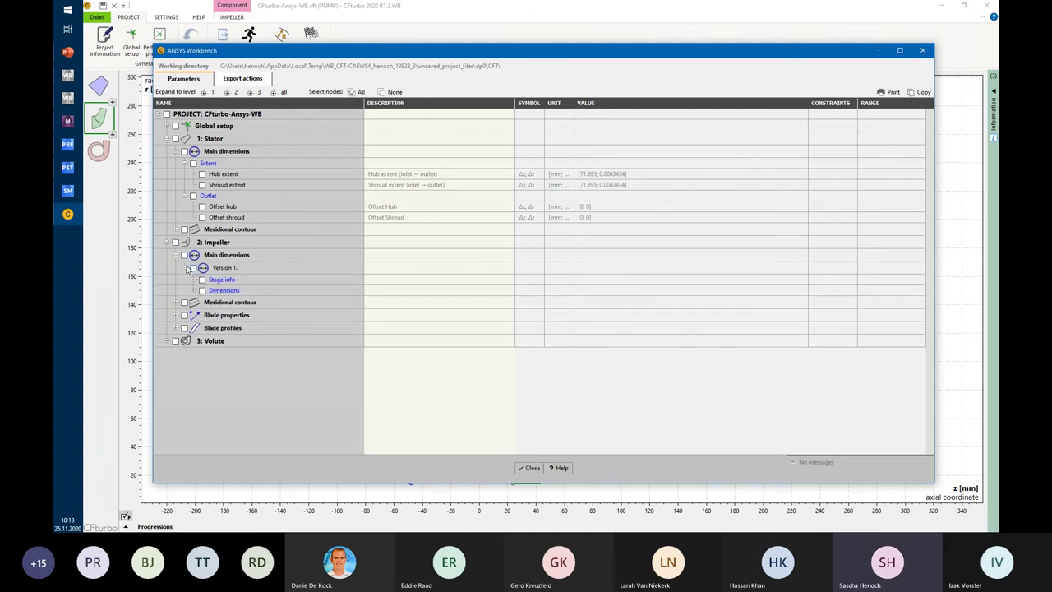
pyautogui.click(195, 290)
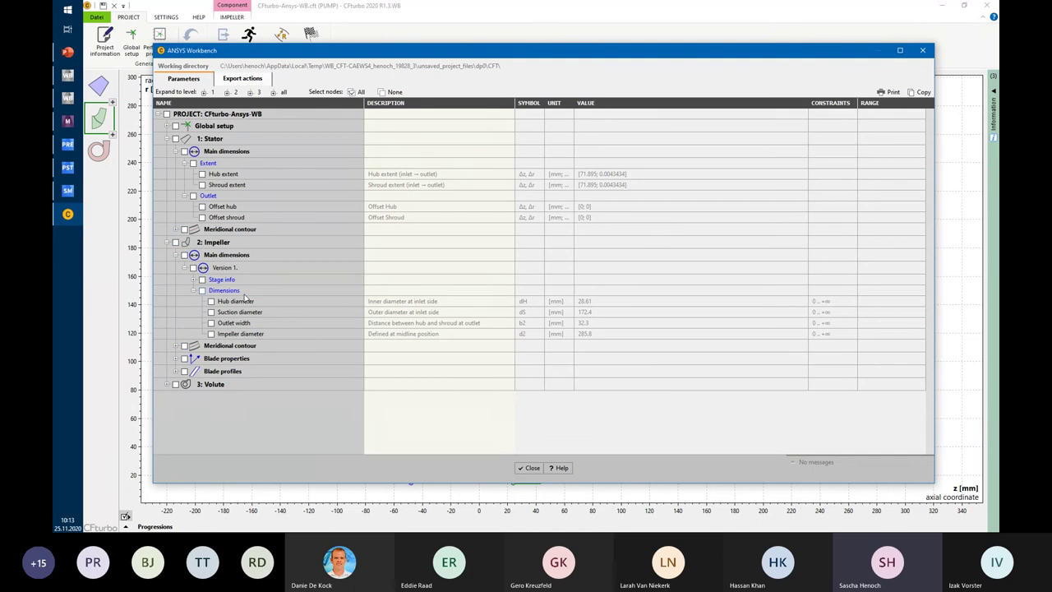
pyautogui.click(211, 323)
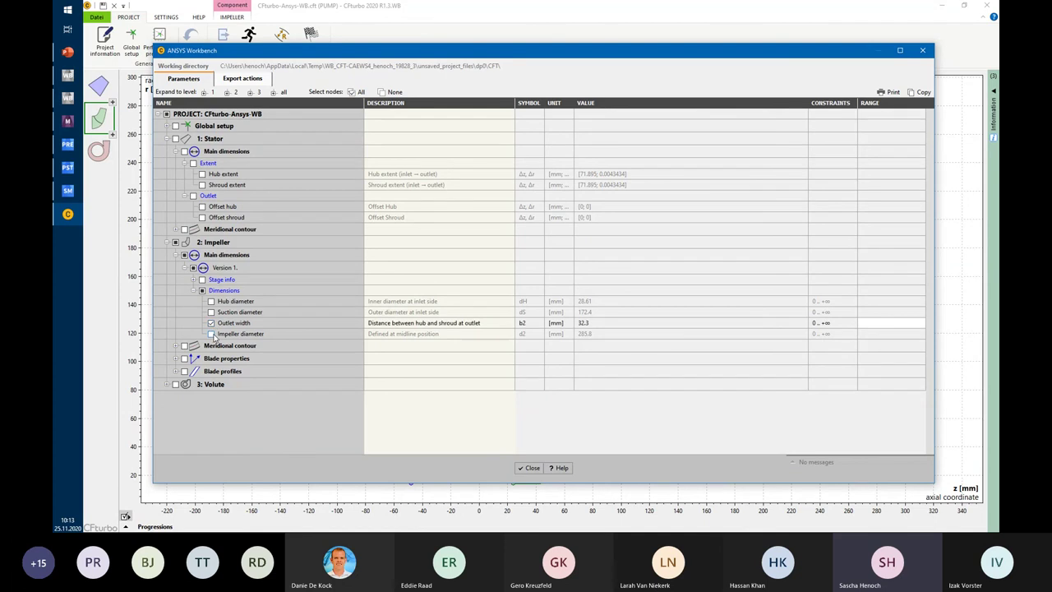
pyautogui.click(212, 333)
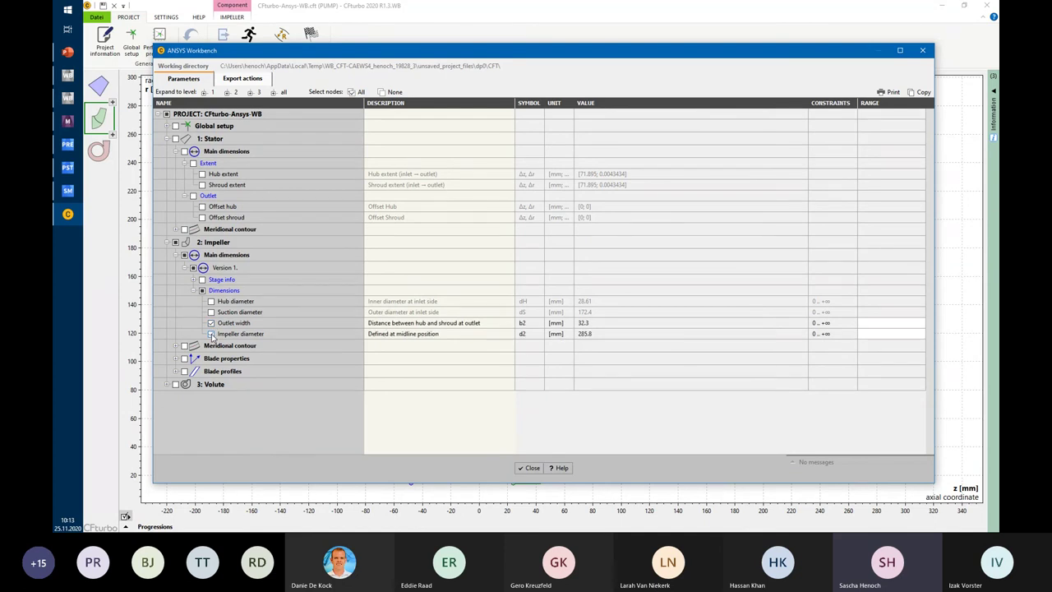
pyautogui.click(175, 359)
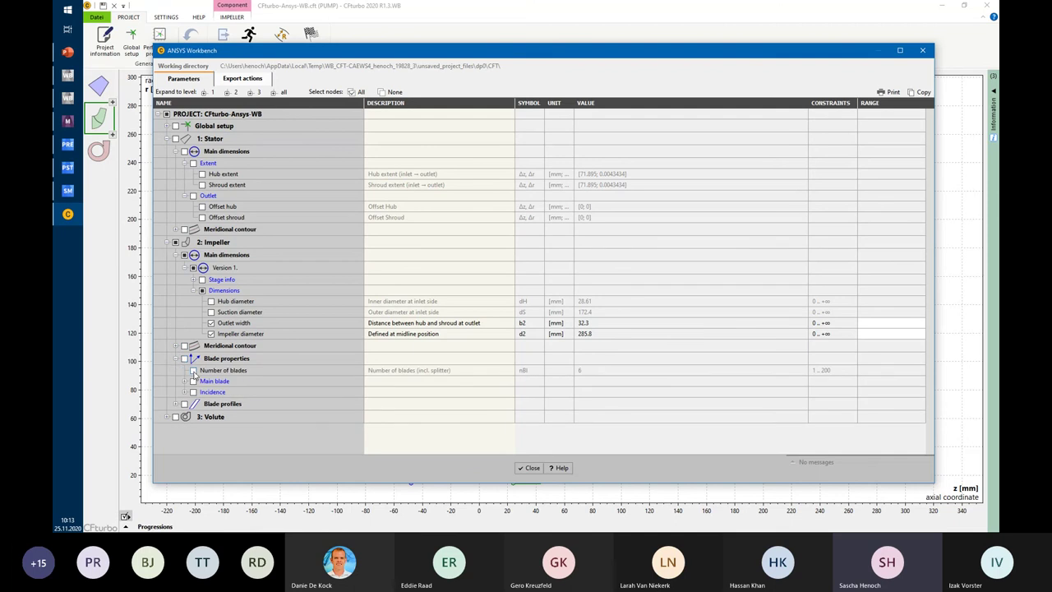
pyautogui.click(193, 371)
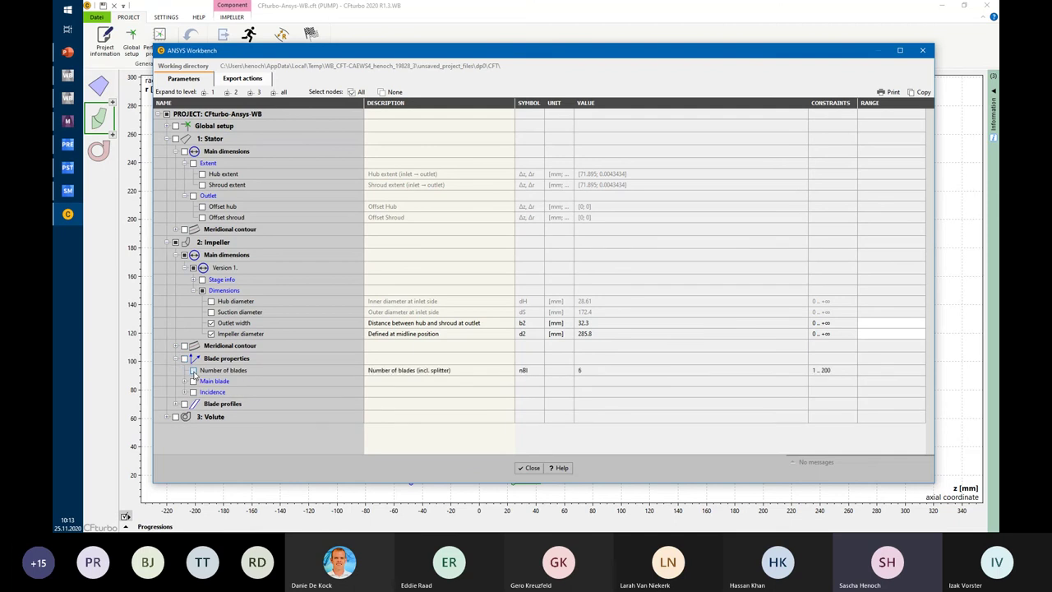
# - Select the swirl exponent under the volute's spiral areas as a Workbench parameter and look through the impeller's main blade thickness parameters
pyautogui.click(168, 418)
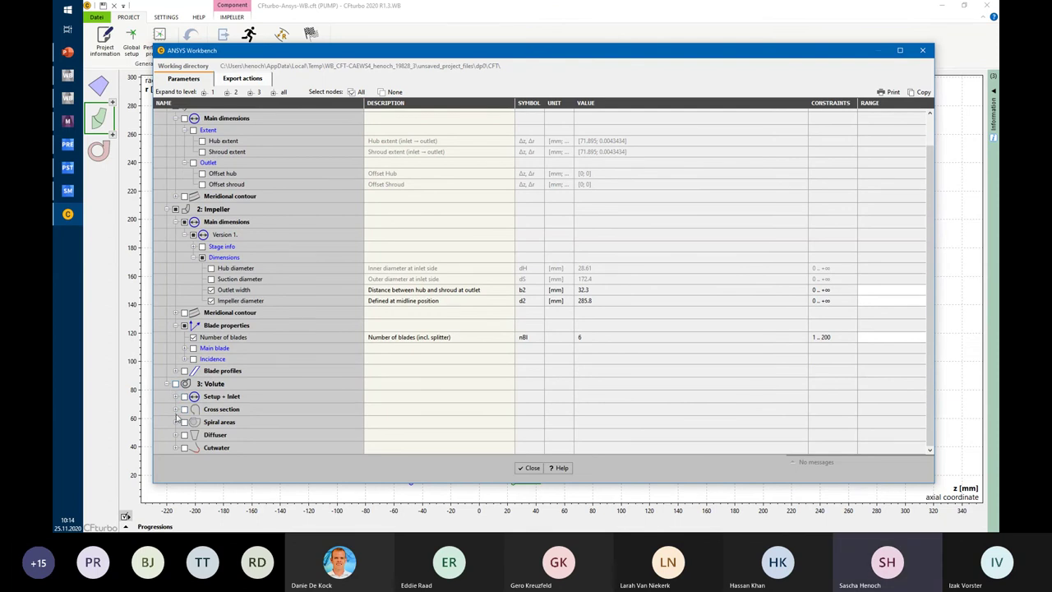
pyautogui.click(175, 422)
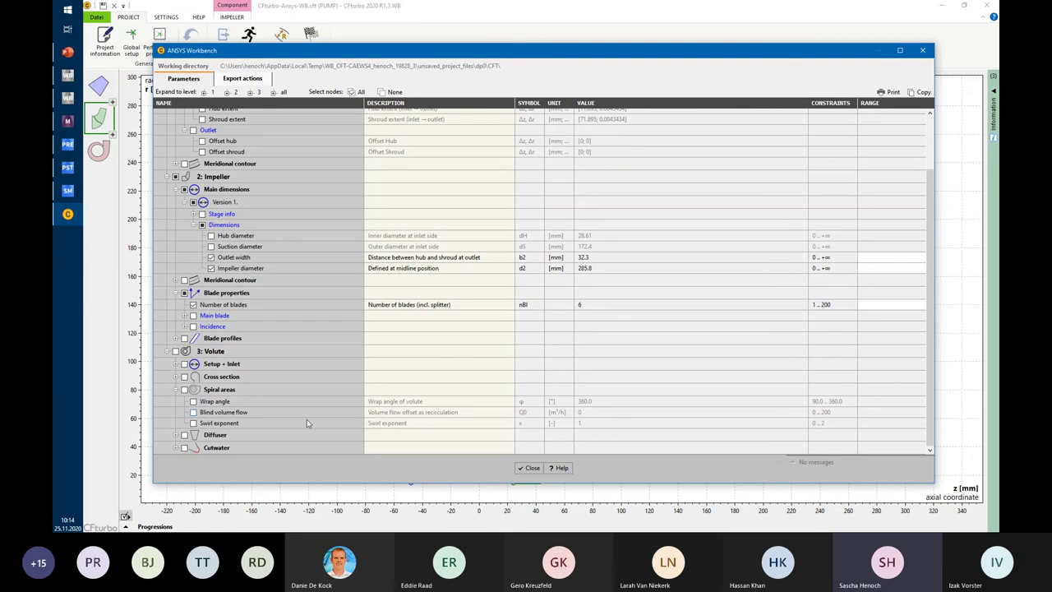
pyautogui.click(193, 422)
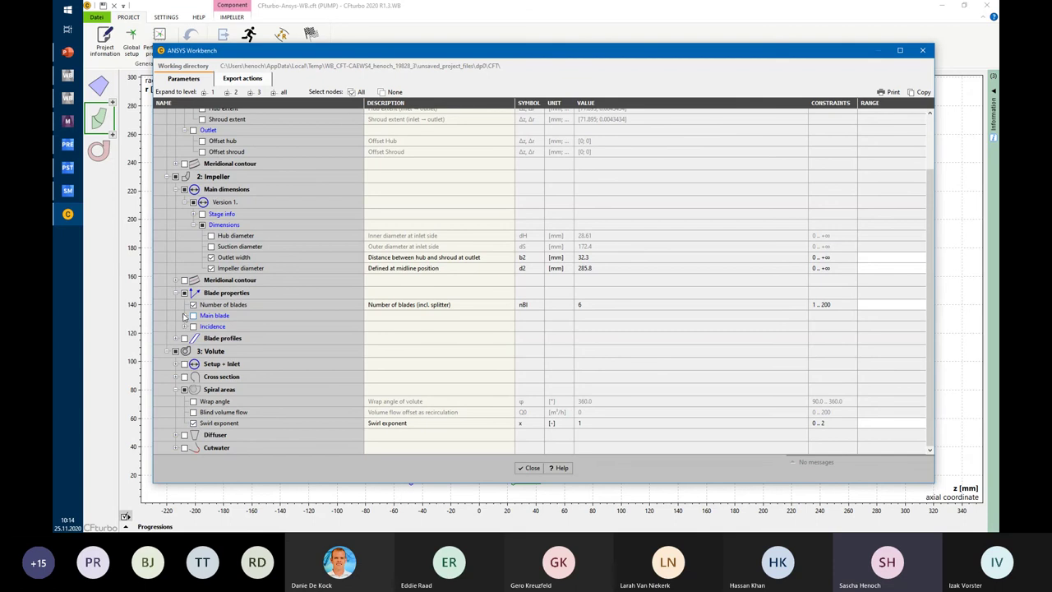
pyautogui.click(185, 315)
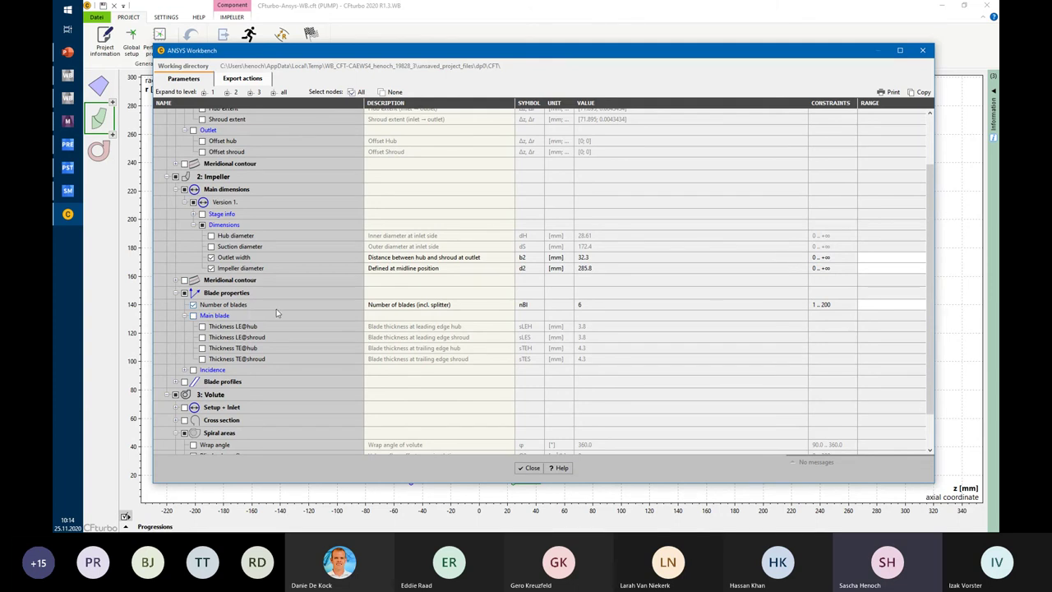
pyautogui.scroll(1, 320, 294)
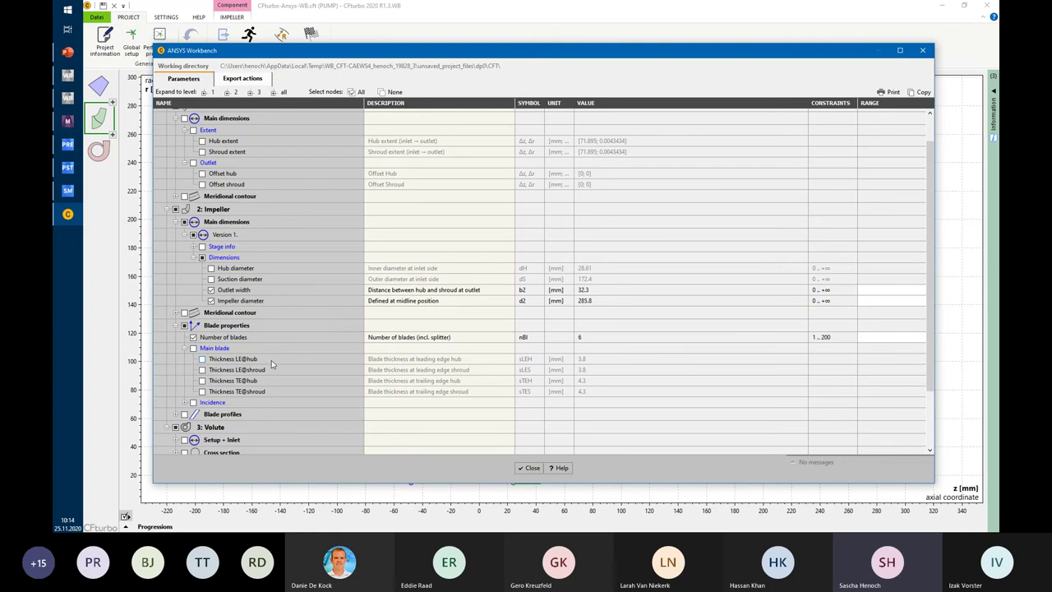
pyautogui.scroll(1, 272, 358)
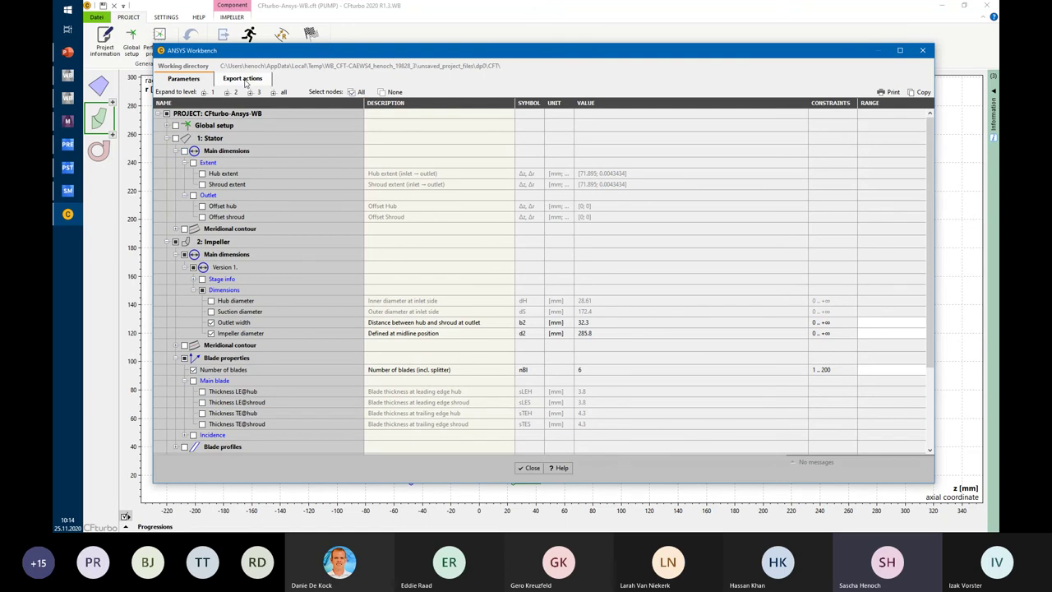
# - Add a SpaceClaim export action covering the stator, impeller and volute, and close the Workbench configuration
pyautogui.click(244, 79)
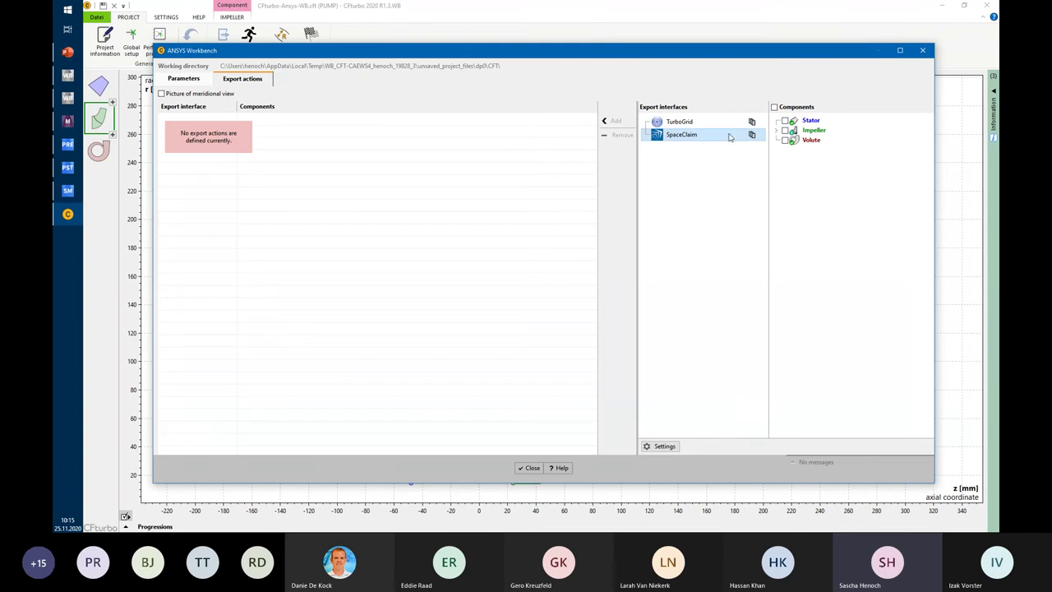
pyautogui.click(773, 108)
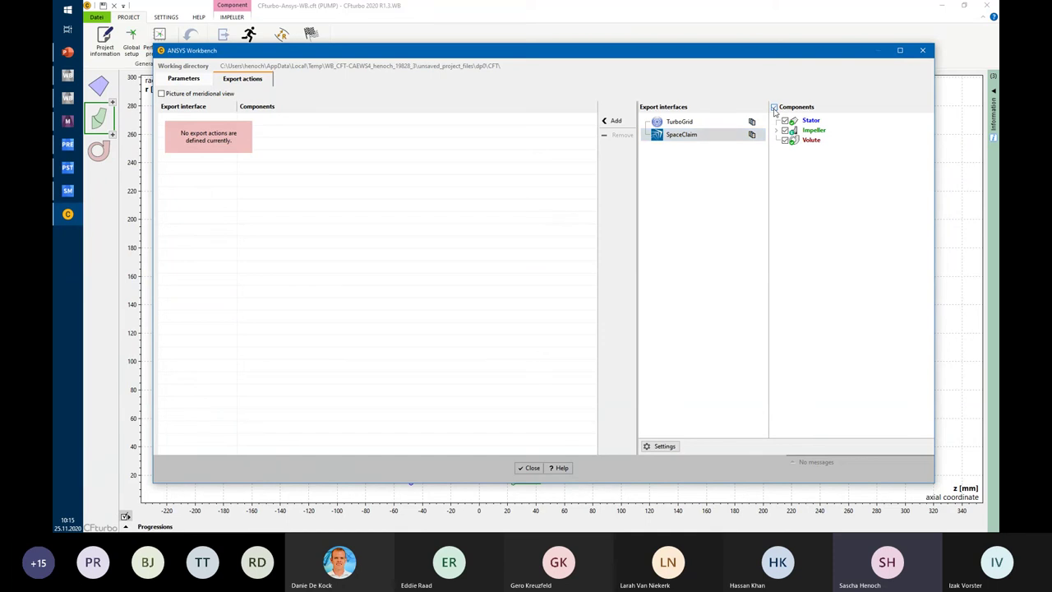
pyautogui.click(612, 122)
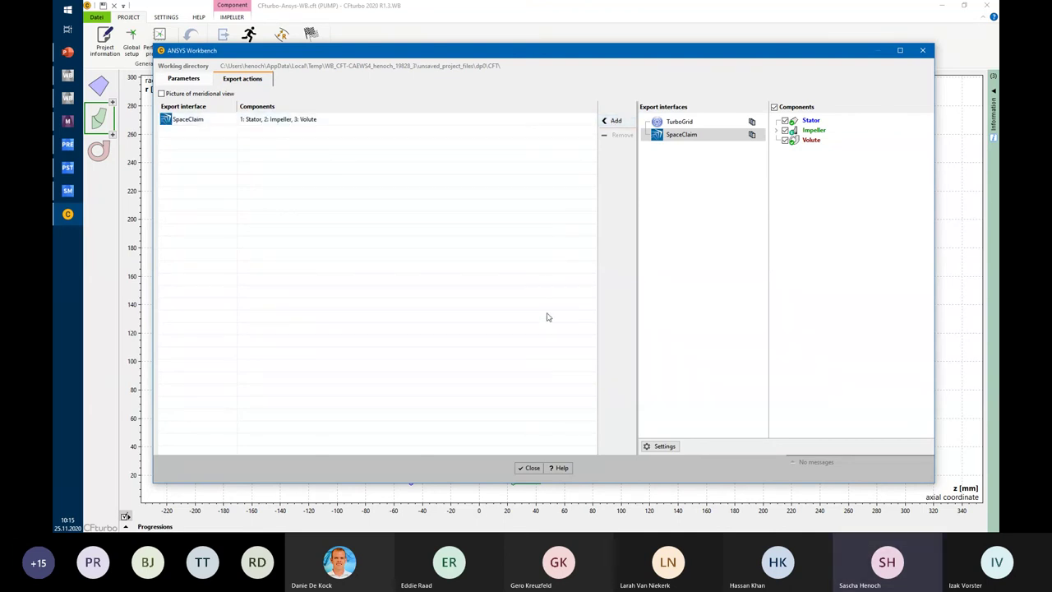
pyautogui.click(528, 468)
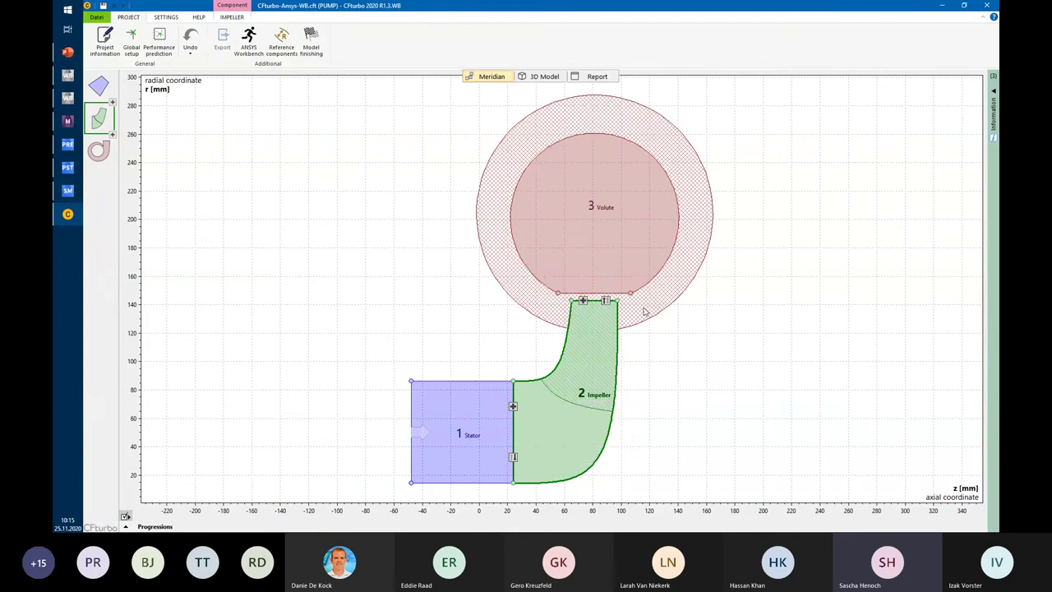
# - Examine the impeller's CFD setup, toggling the outlet RSI connection and the extension, and cancel the dialog
pyautogui.scroll(1, 622, 307)
pyautogui.scroll(1, 622, 306)
pyautogui.moveTo(586, 335)
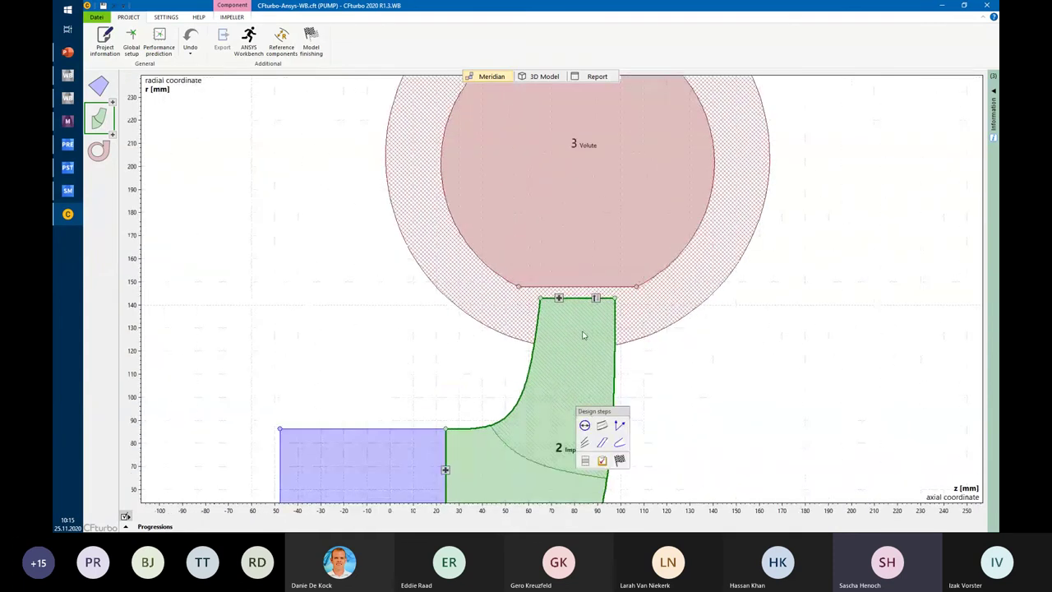
pyautogui.click(585, 461)
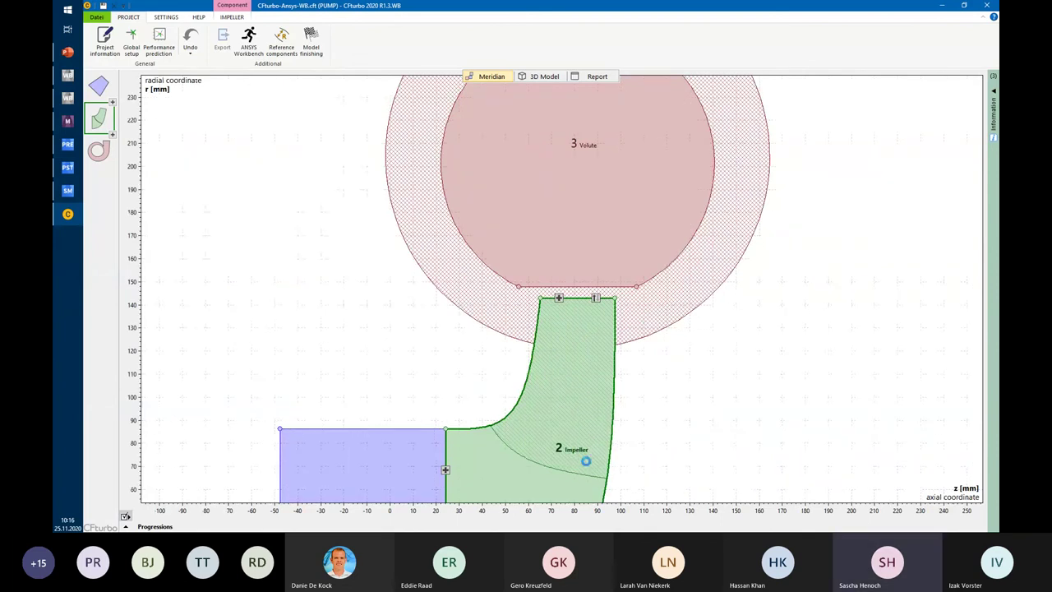
pyautogui.moveTo(407, 129); pyautogui.dragTo(592, 112)
pyautogui.scroll(5, 421, 311)
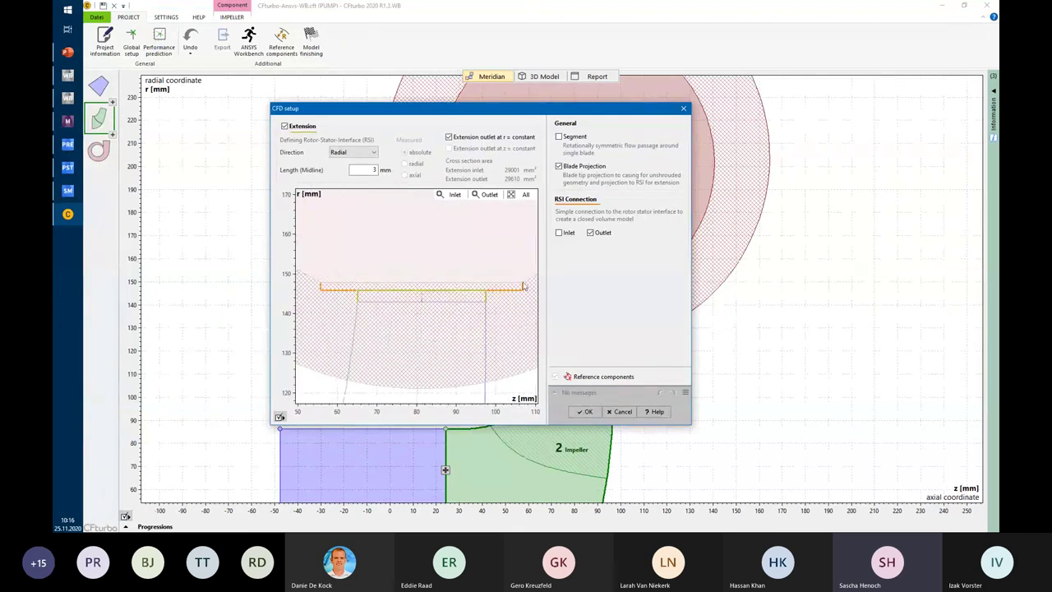
pyautogui.click(590, 234)
pyautogui.click(284, 127)
pyautogui.click(284, 127)
pyautogui.click(608, 413)
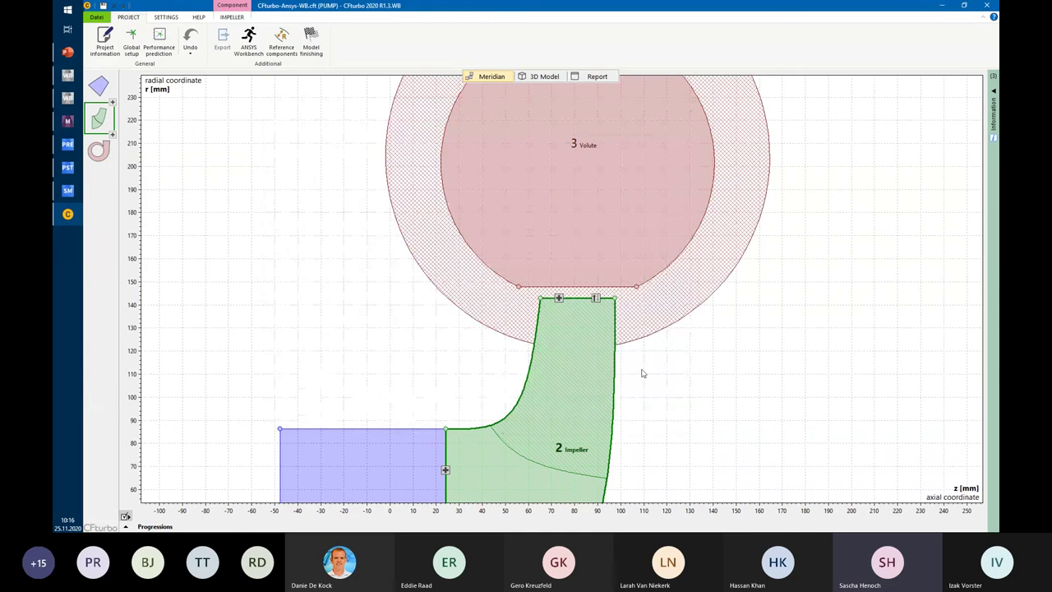
# - Close CFturbo, saving the modified Workbench configuration, and check the stator, impeller and volute SpaceClaim cells in the project schematic
pyautogui.click(987, 6)
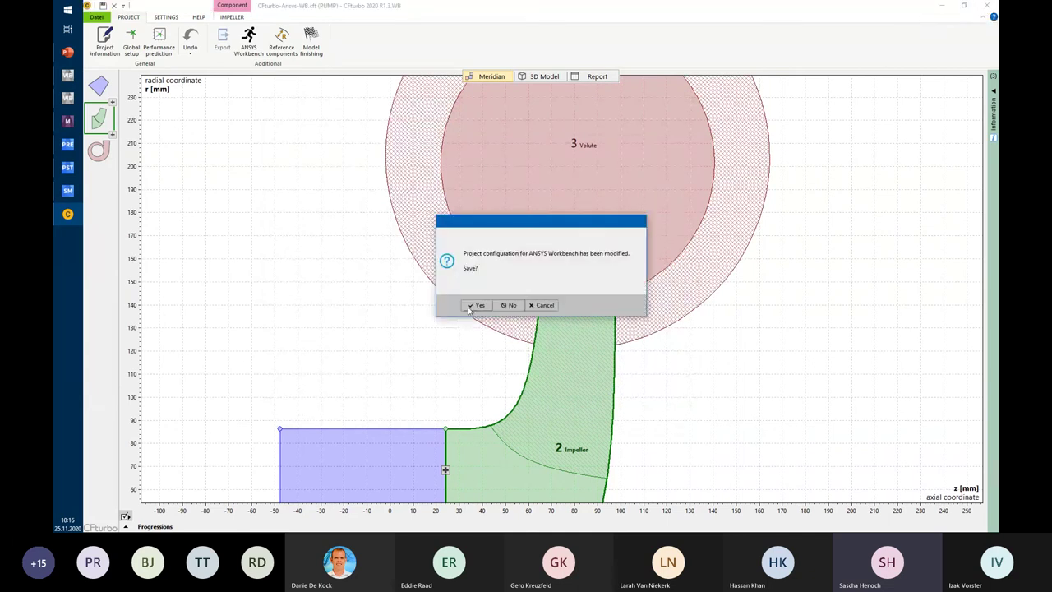
pyautogui.click(477, 305)
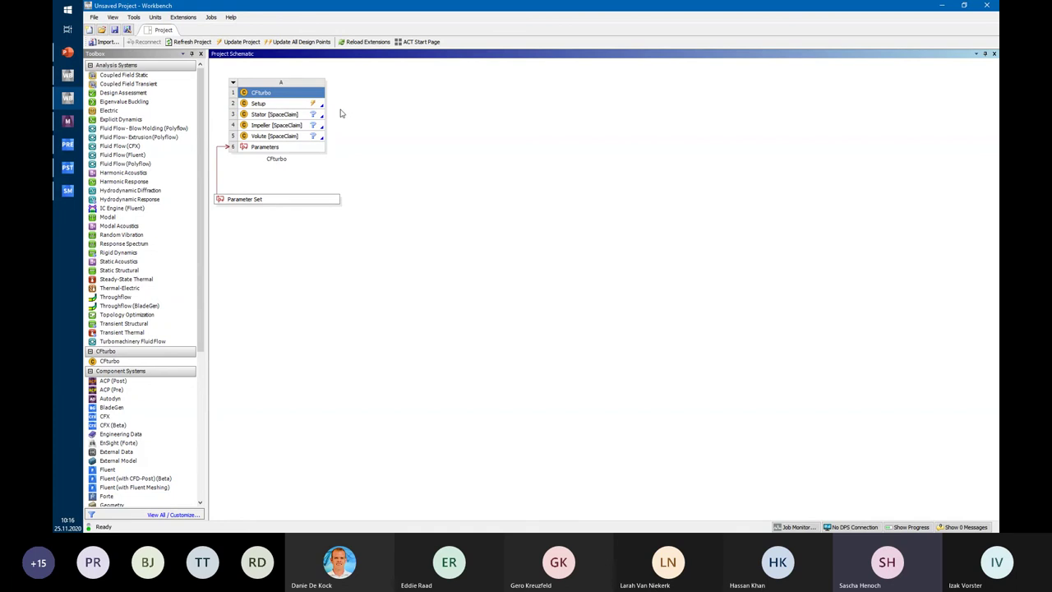
pyautogui.click(298, 116)
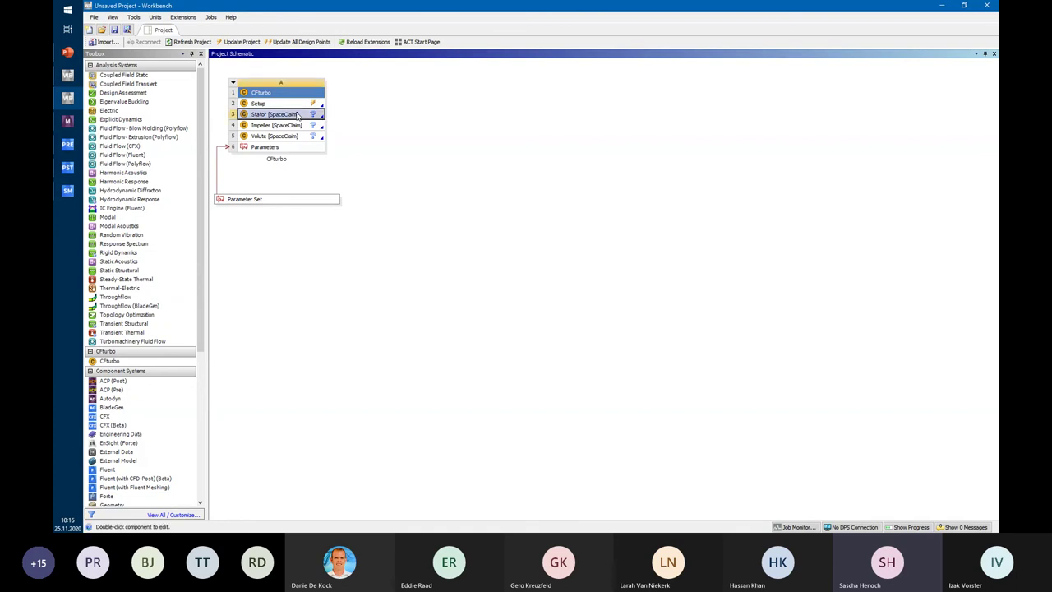
pyautogui.click(299, 127)
pyautogui.click(300, 136)
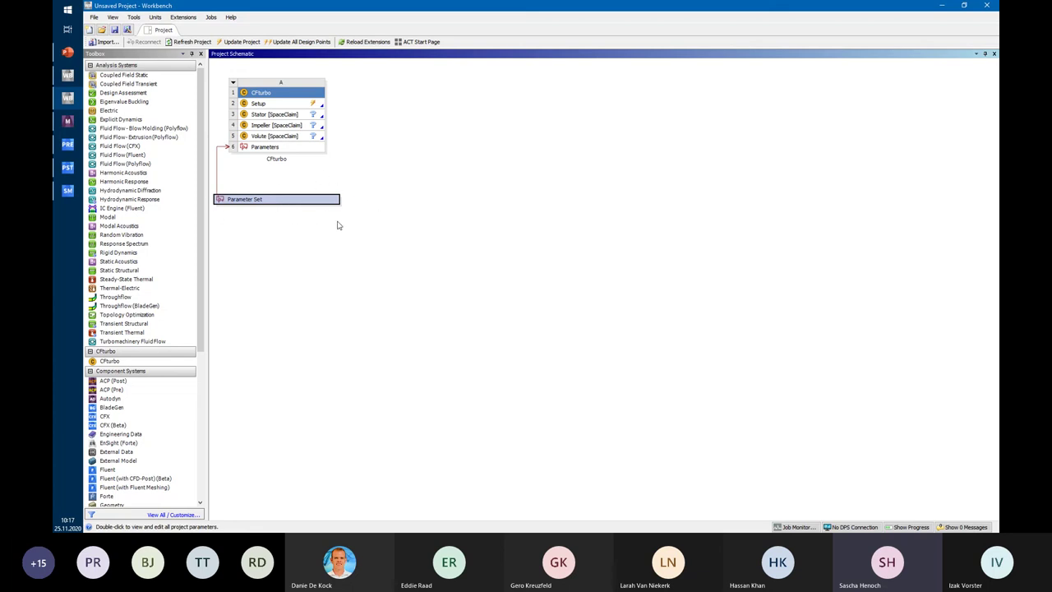
# - Update the CFturbo system in the project schematic and open the Parameter Set
pyautogui.rightClick(286, 96)
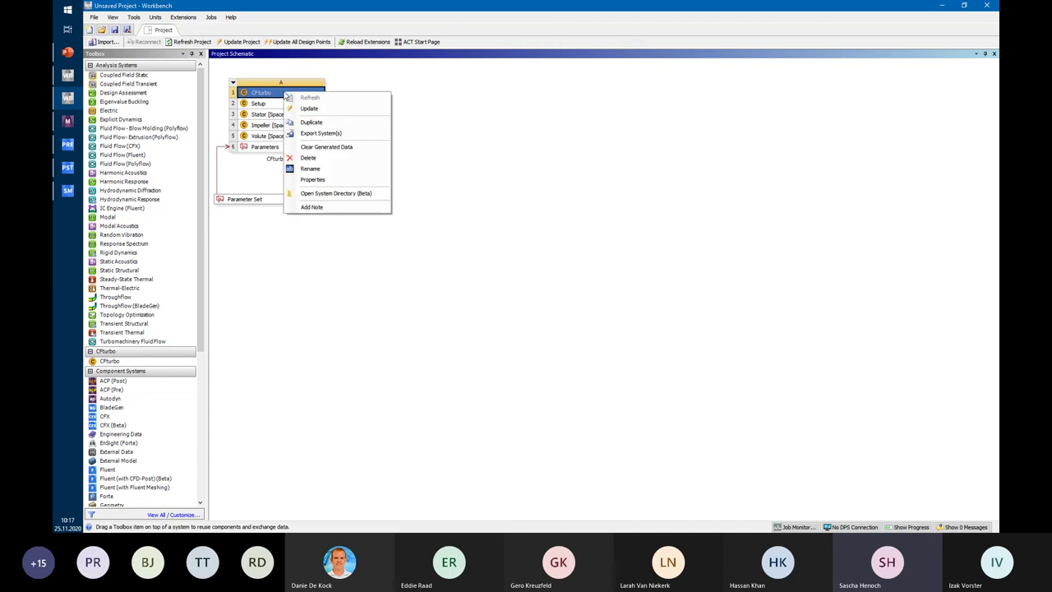
pyautogui.click(310, 109)
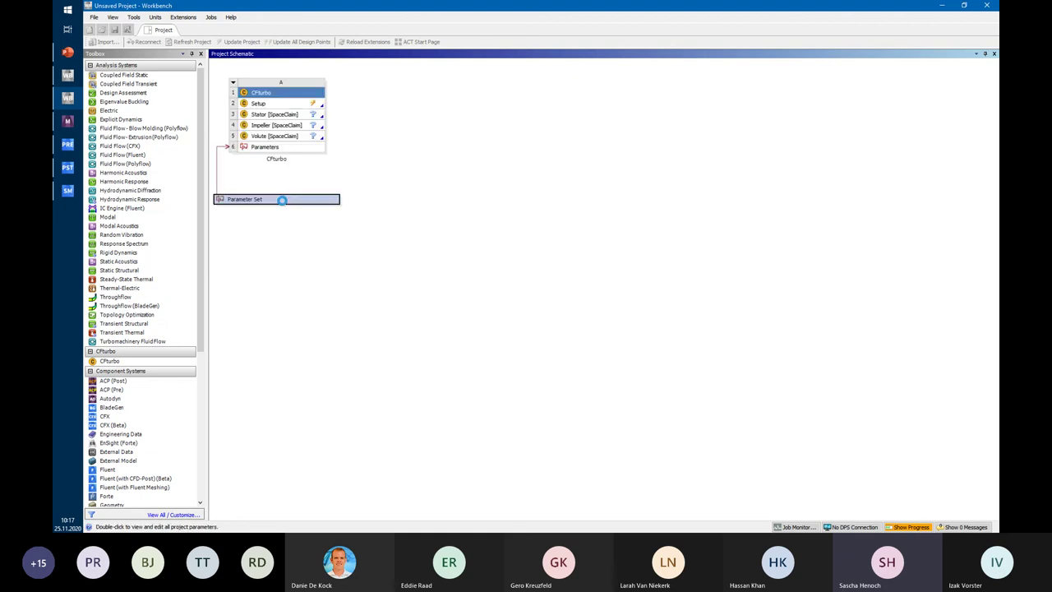
pyautogui.doubleClick(282, 199)
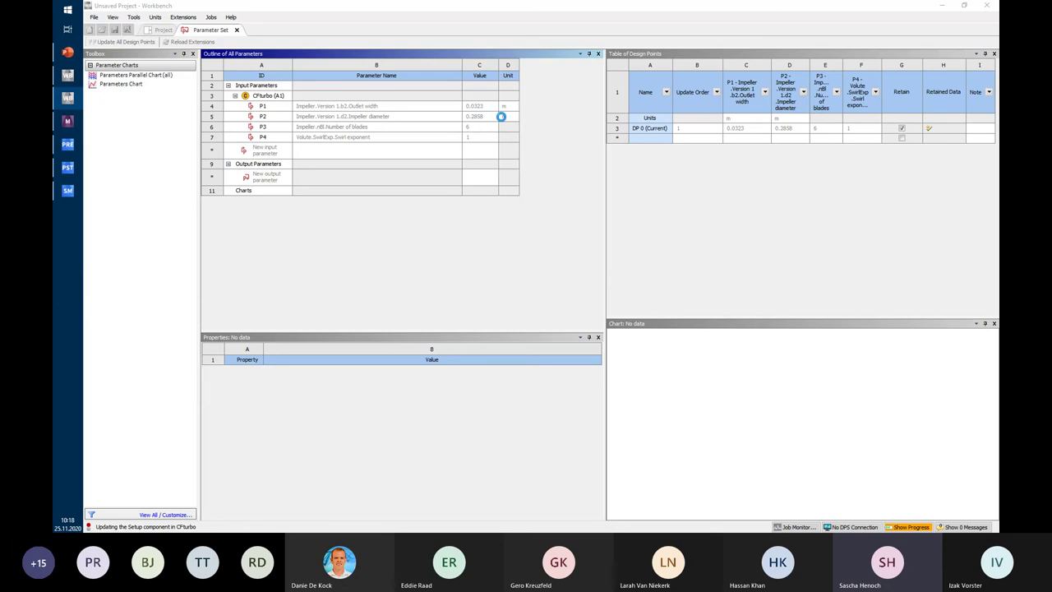
# - Widen the table of design points, return to the project schematic, and transfer the stator SpaceClaim cell to a new Mesh system
pyautogui.moveTo(606, 159); pyautogui.dragTo(536, 160)
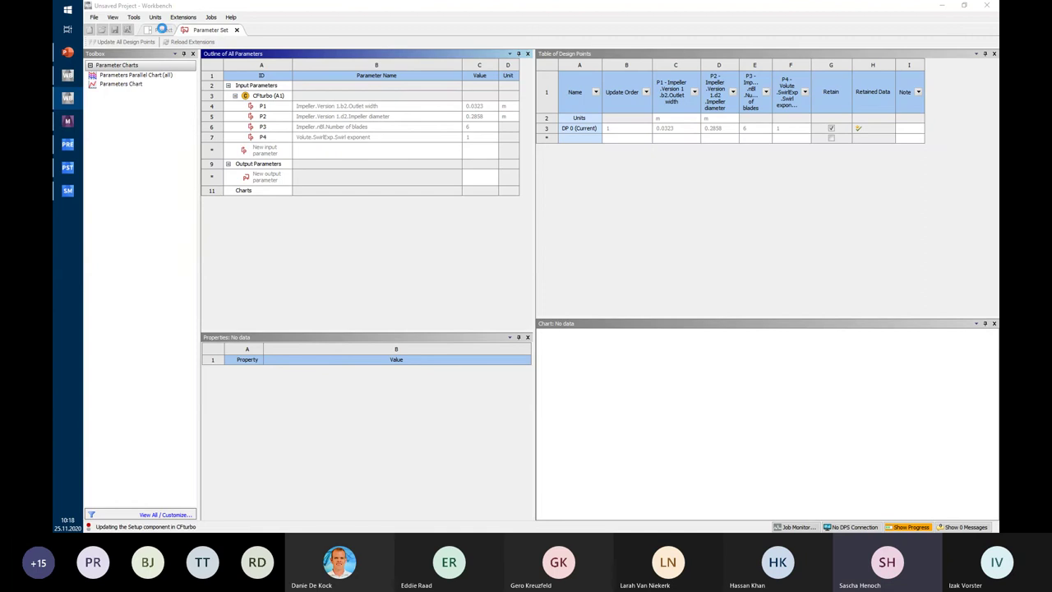
pyautogui.click(162, 30)
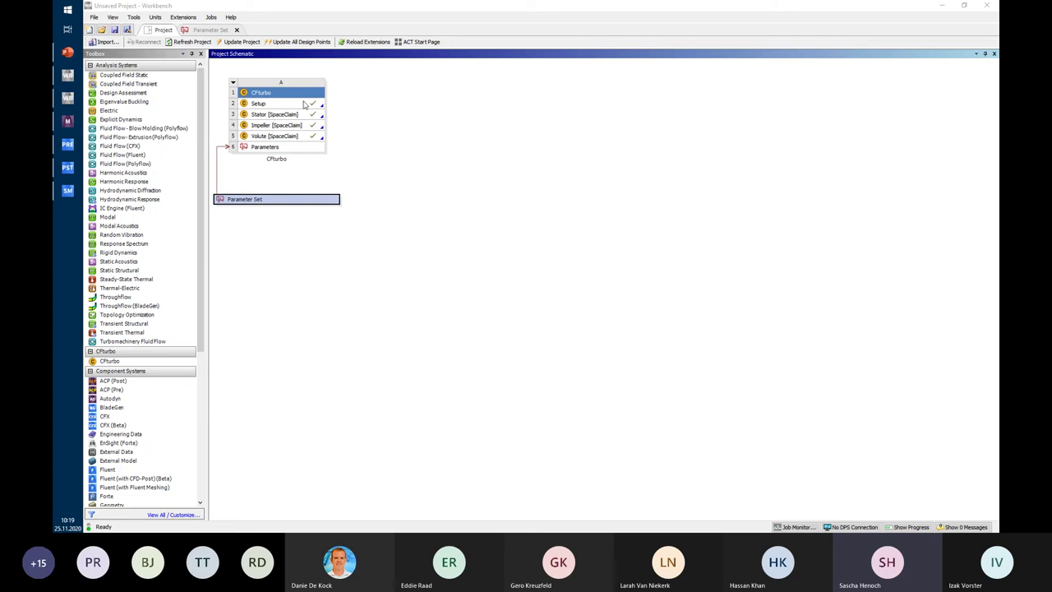
pyautogui.rightClick(279, 116)
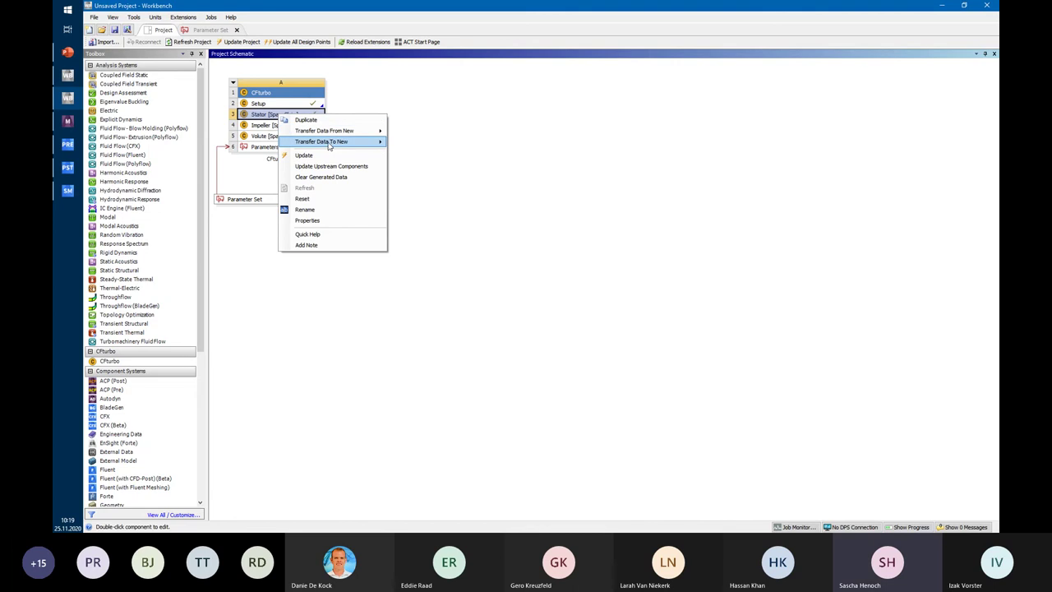
pyautogui.moveTo(336, 145)
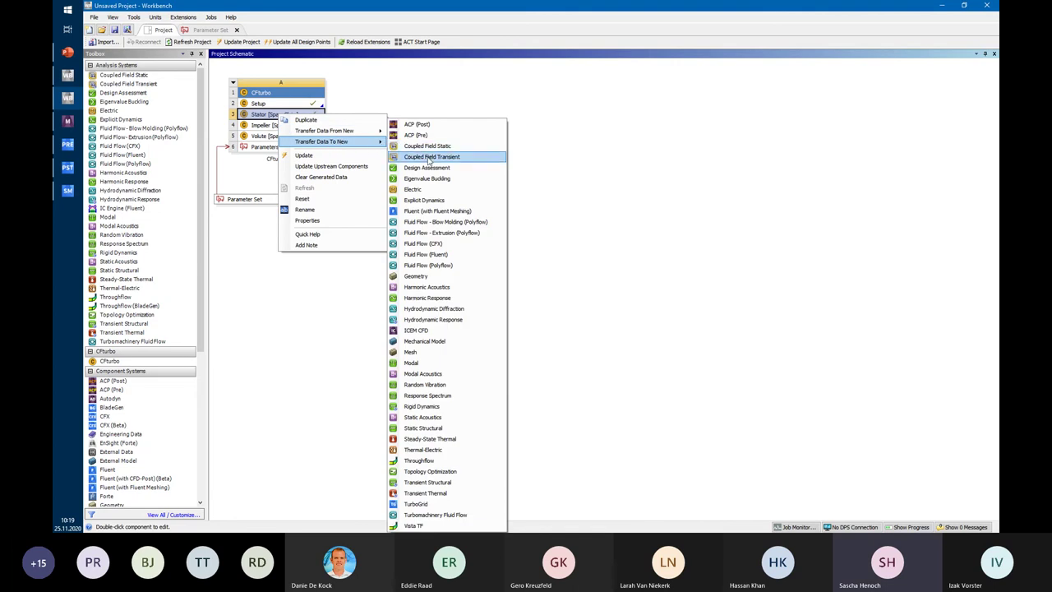
pyautogui.click(428, 353)
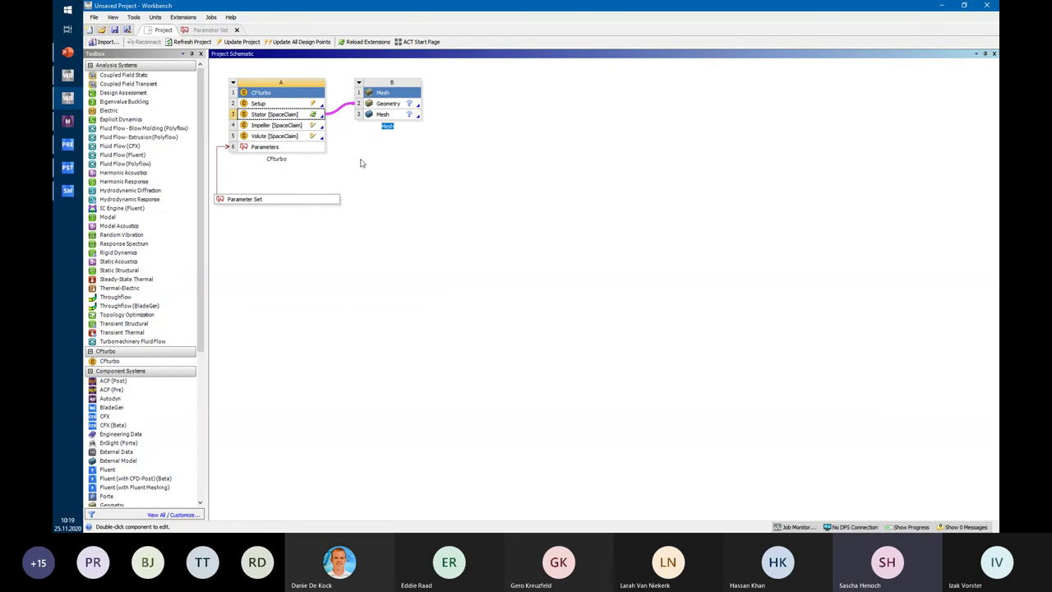
# - Transfer the impeller and volute SpaceClaim cells each to its own new Mesh system
pyautogui.rightClick(309, 129)
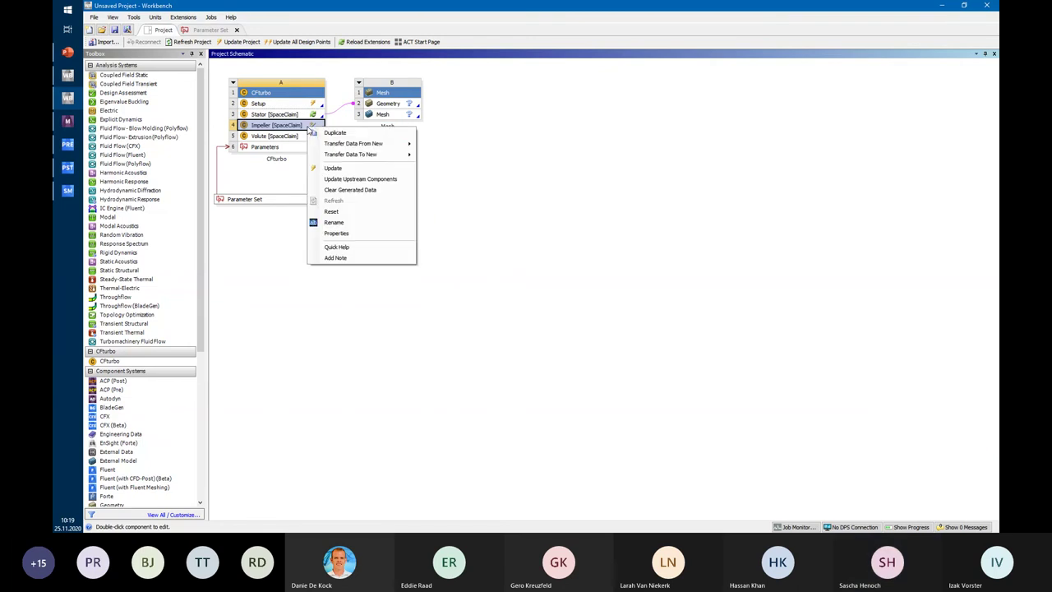
pyautogui.moveTo(351, 158)
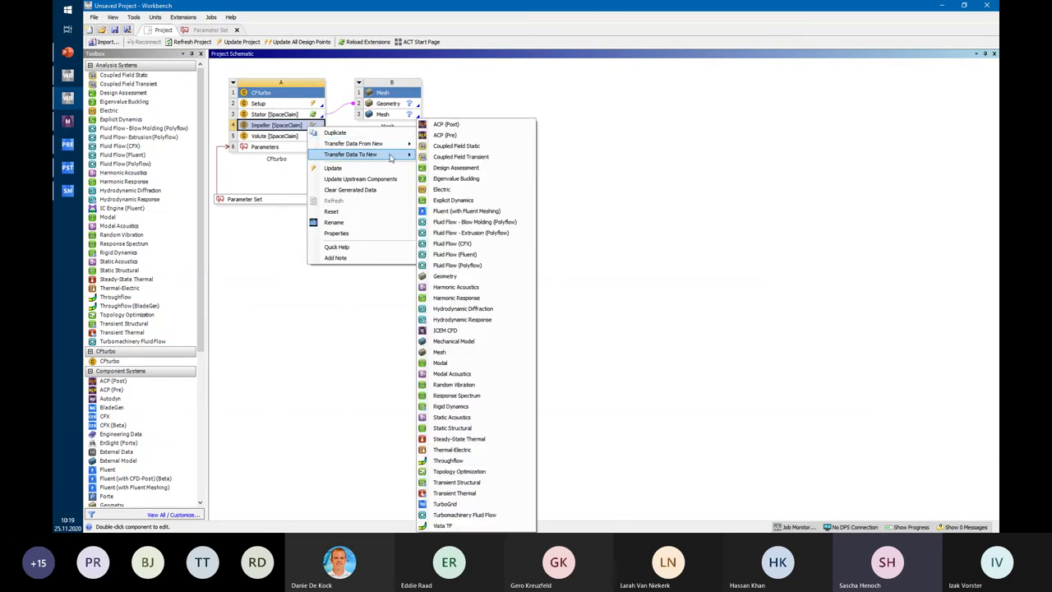
pyautogui.click(445, 351)
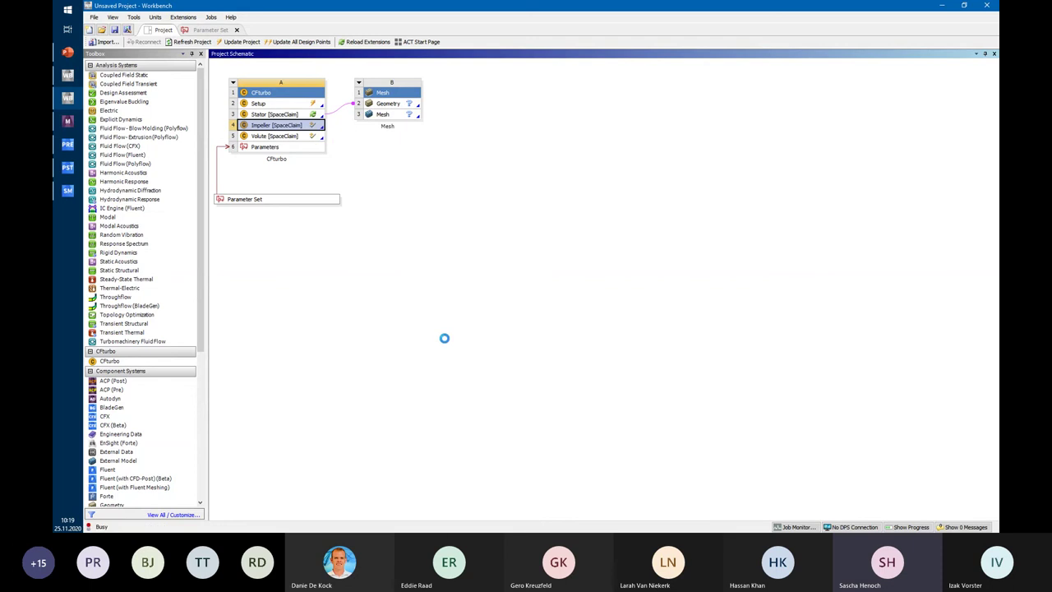
pyautogui.rightClick(296, 141)
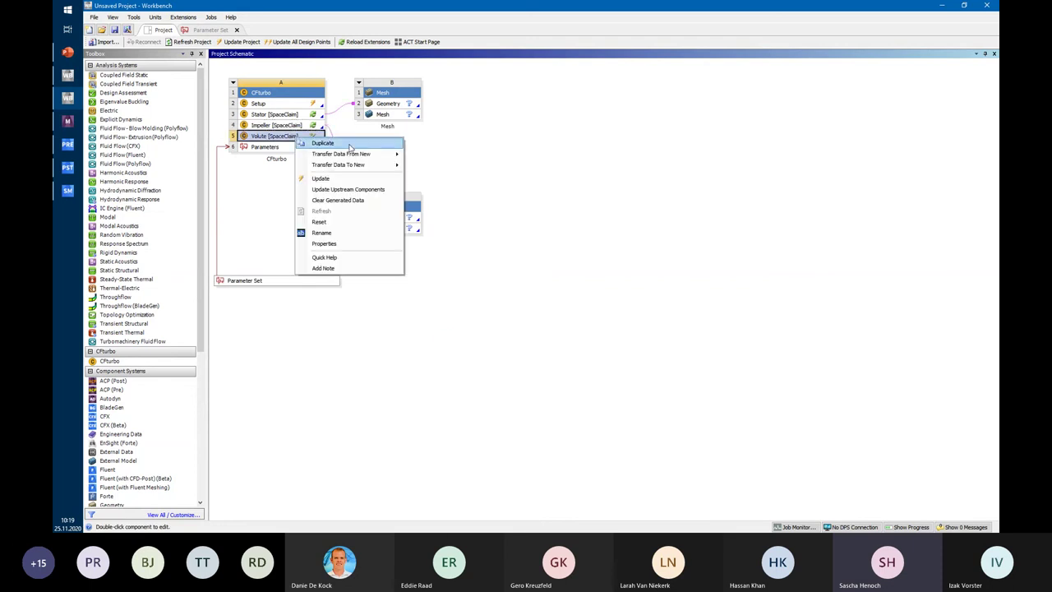
pyautogui.moveTo(371, 167)
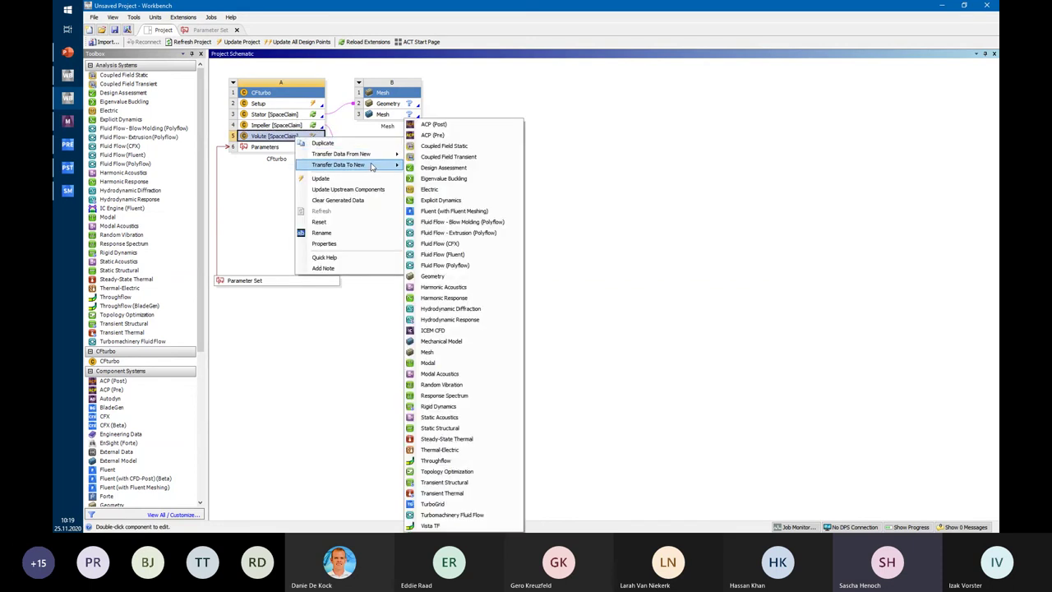
pyautogui.click(444, 352)
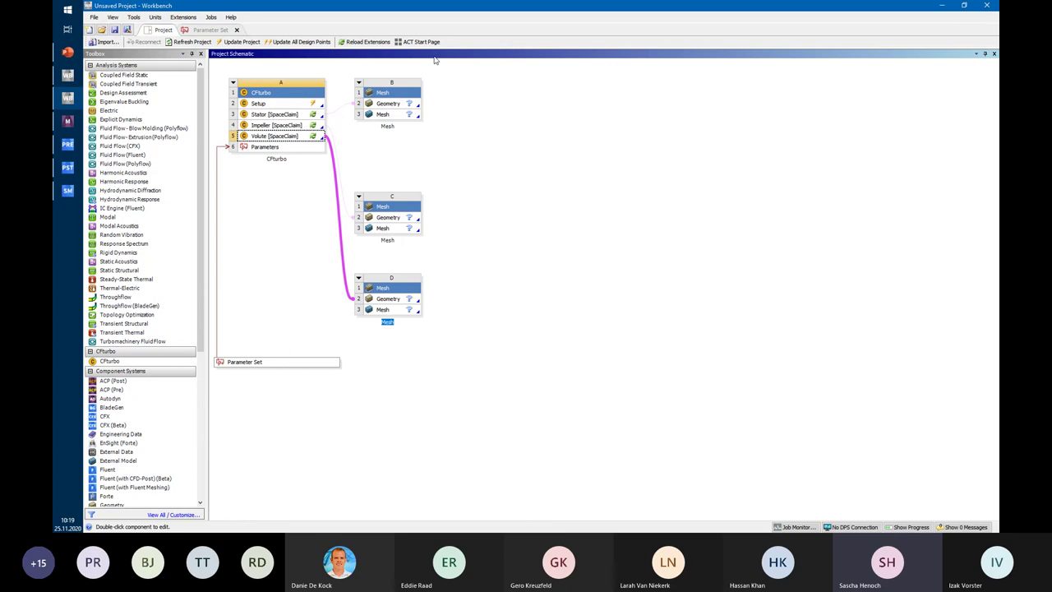
# - Transfer the stator mesh to a new CFX system and link the impeller and volute meshes to its Setup cell
pyautogui.rightClick(398, 116)
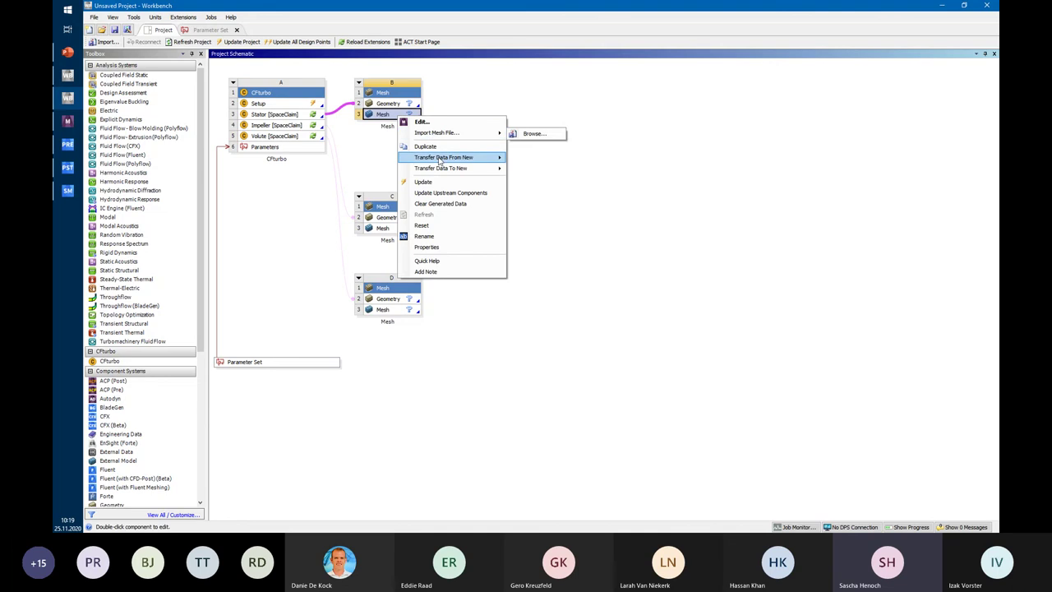
pyautogui.moveTo(441, 171)
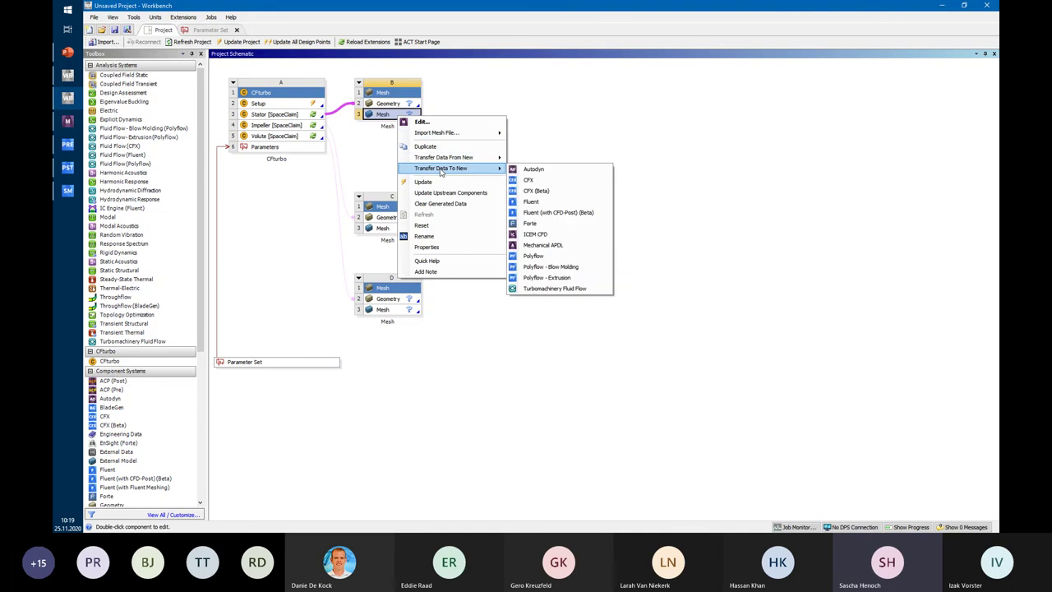
pyautogui.click(529, 179)
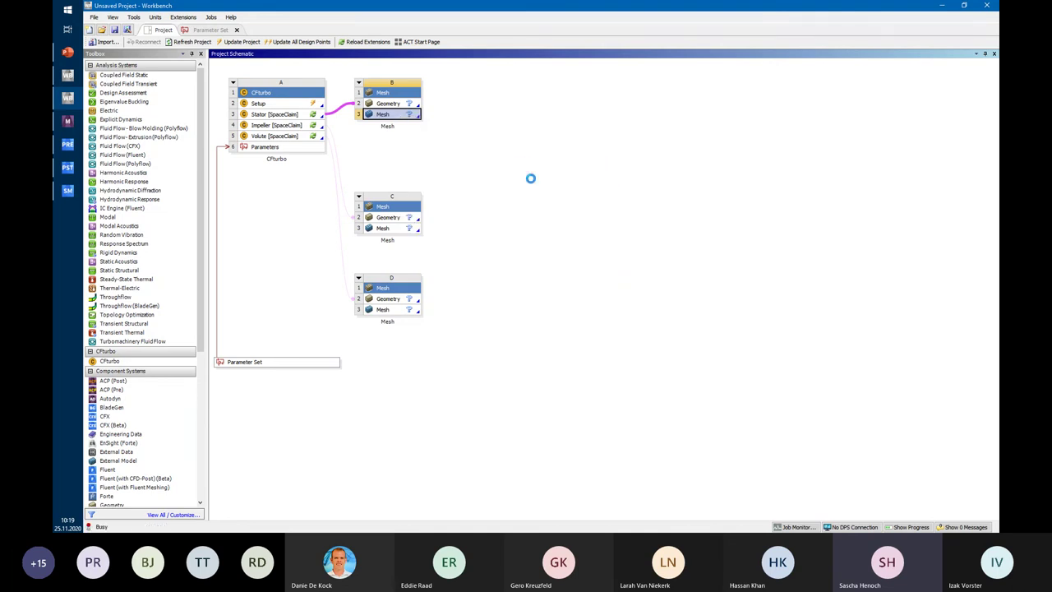
pyautogui.rightClick(405, 229)
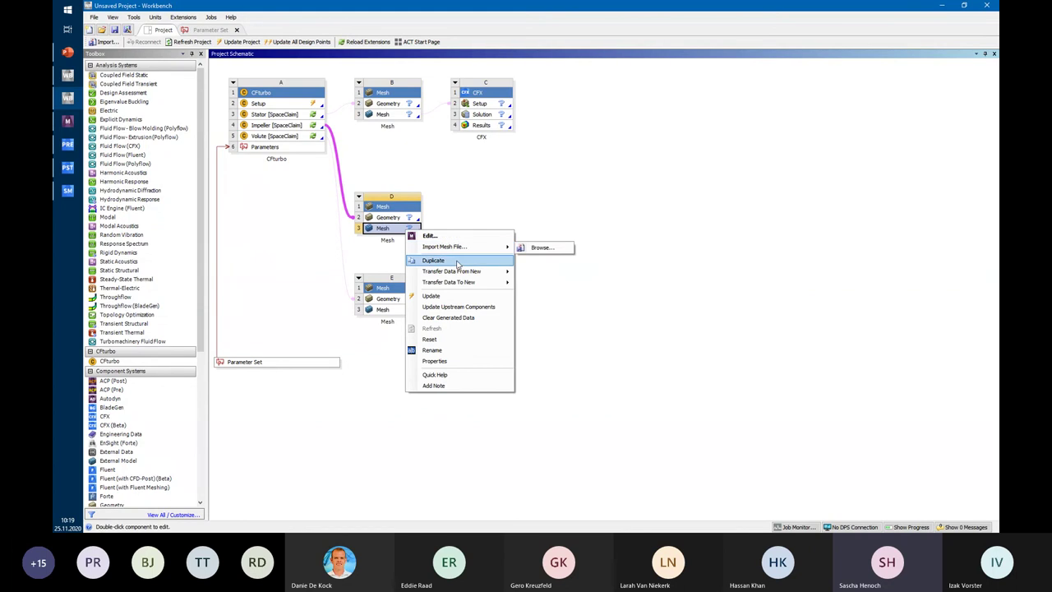
pyautogui.moveTo(393, 228); pyautogui.dragTo(483, 104)
pyautogui.moveTo(406, 309); pyautogui.dragTo(483, 123)
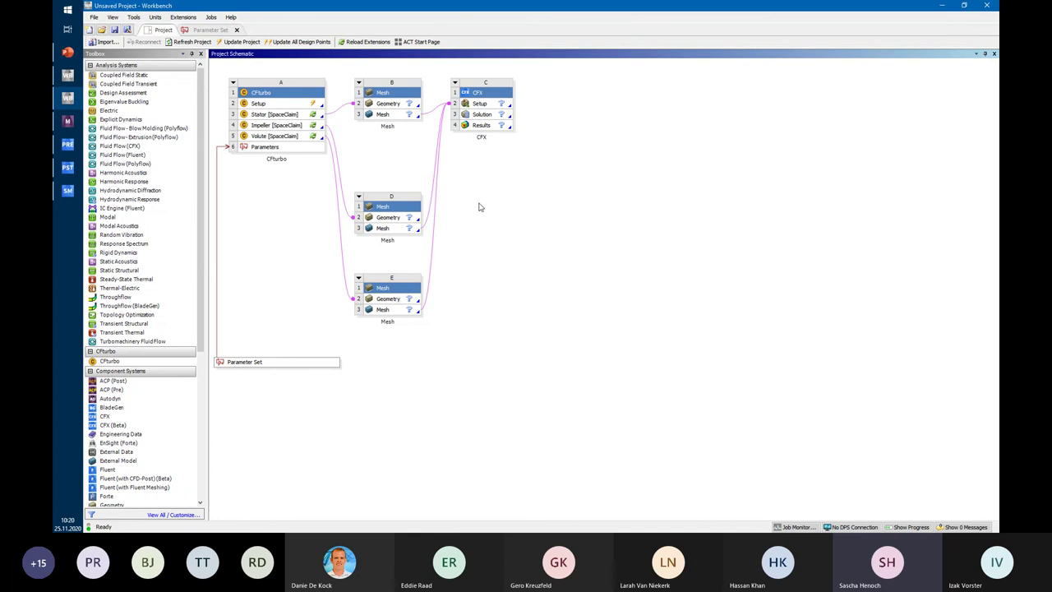
# - Update the upstream components of the impeller's Mesh cell
pyautogui.rightClick(389, 231)
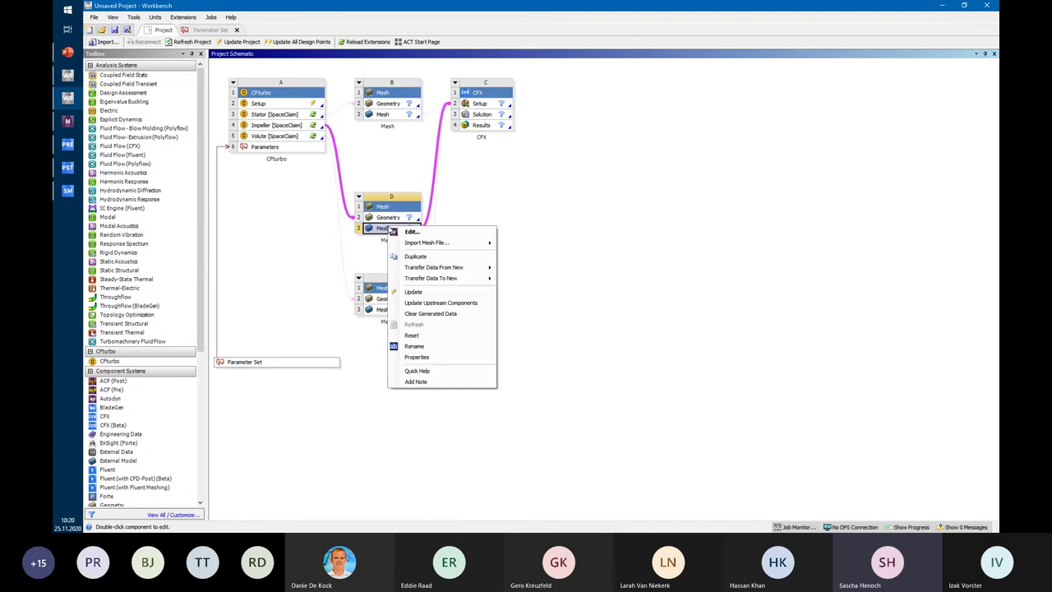
pyautogui.click(439, 303)
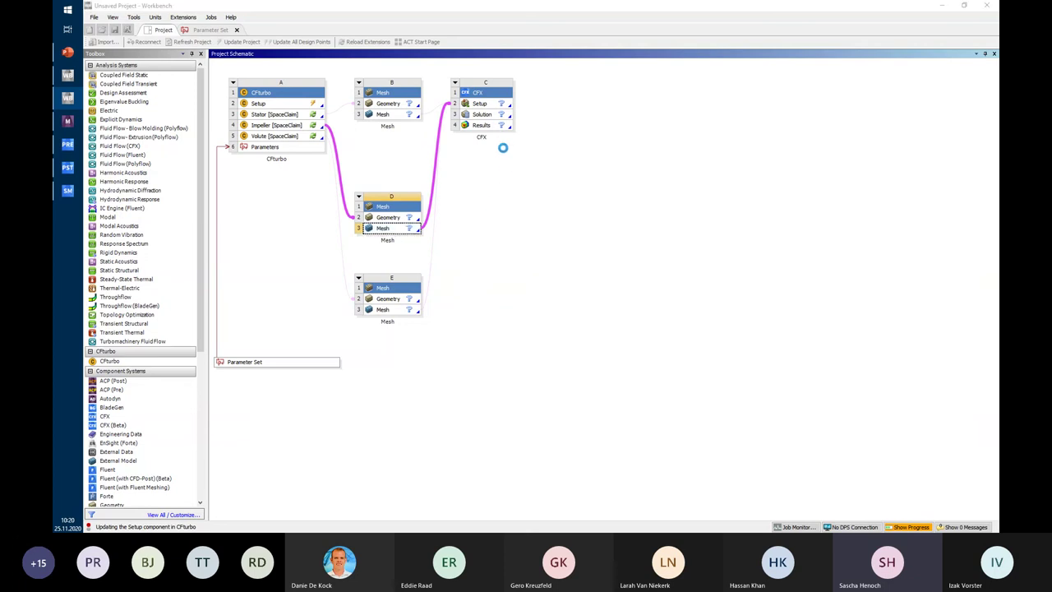
# - Switch to the Radial Pump nq42 Workbench project, select its impeller Mesh cell, and examine the impeller mesh in Ansys Meshing
pyautogui.click(68, 76)
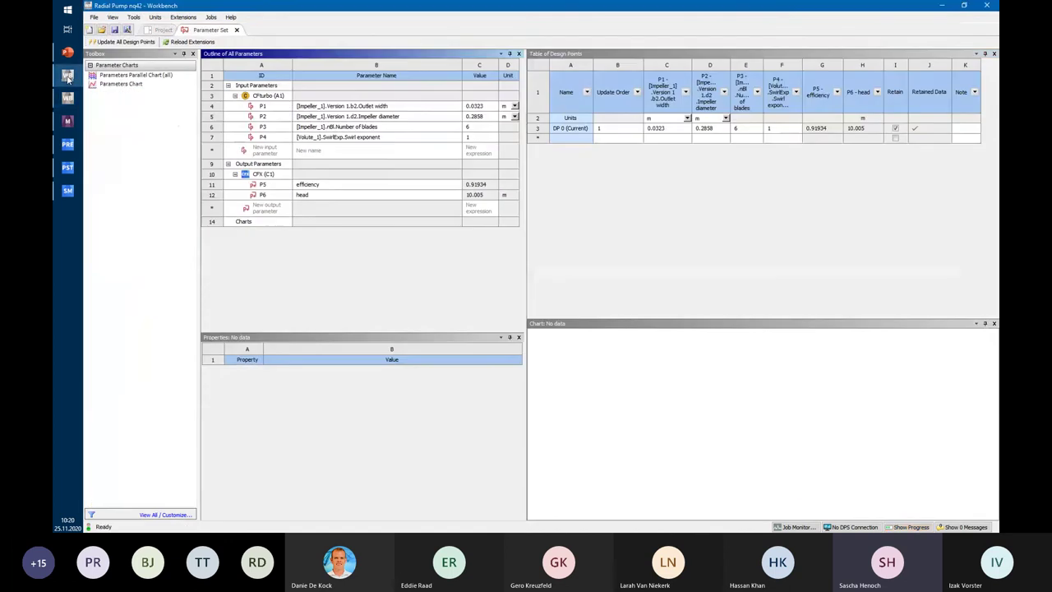
pyautogui.click(162, 29)
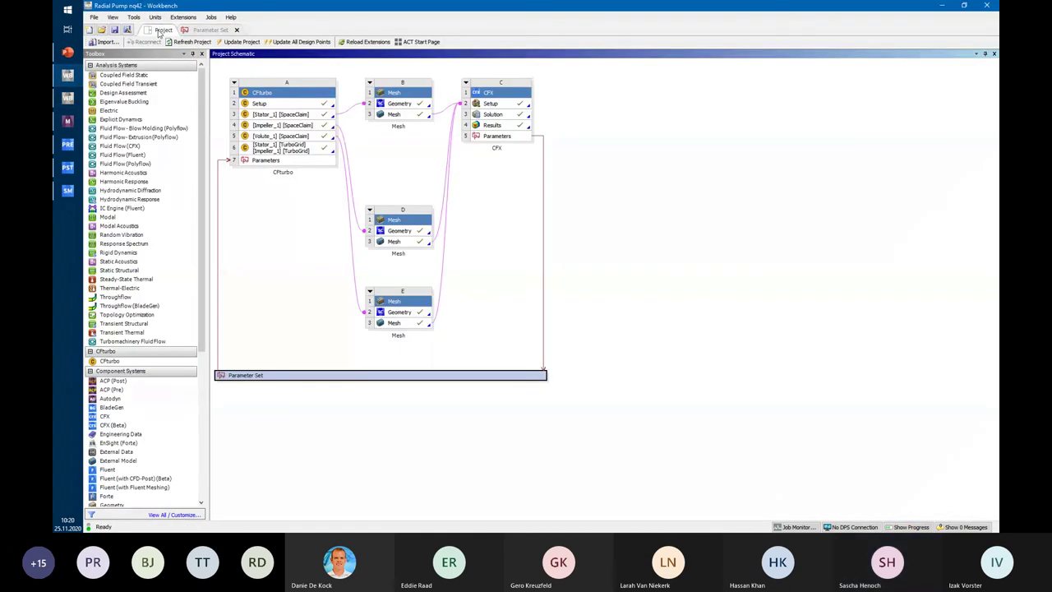
pyautogui.click(636, 242)
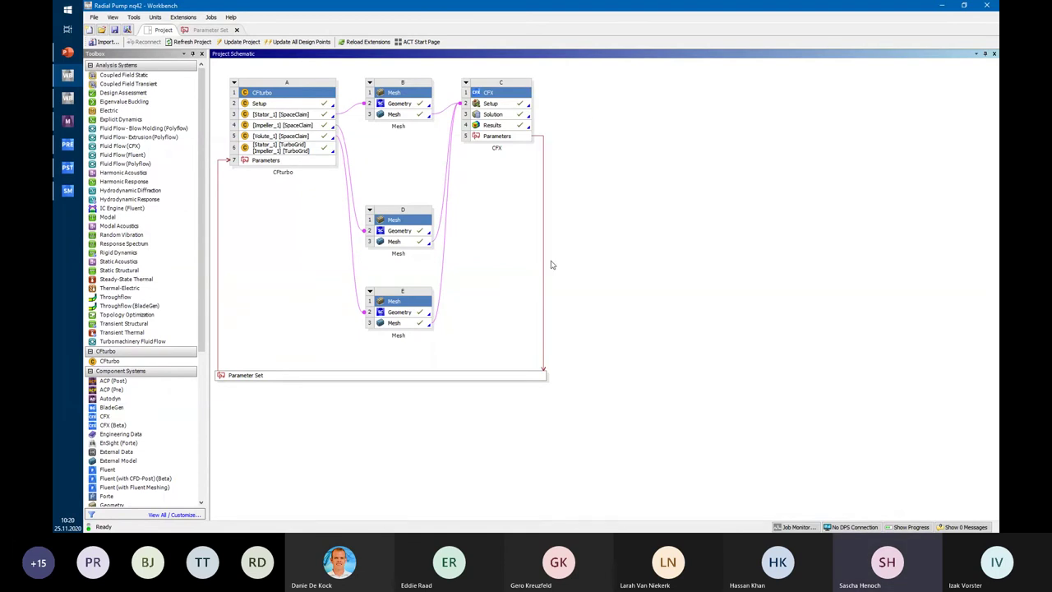
pyautogui.click(410, 241)
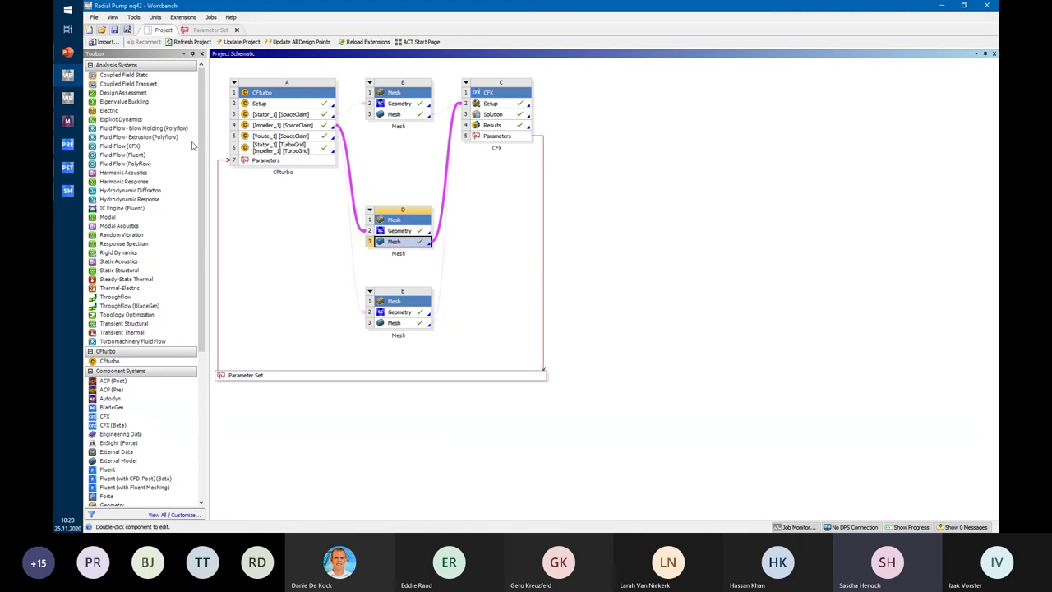
pyautogui.click(67, 121)
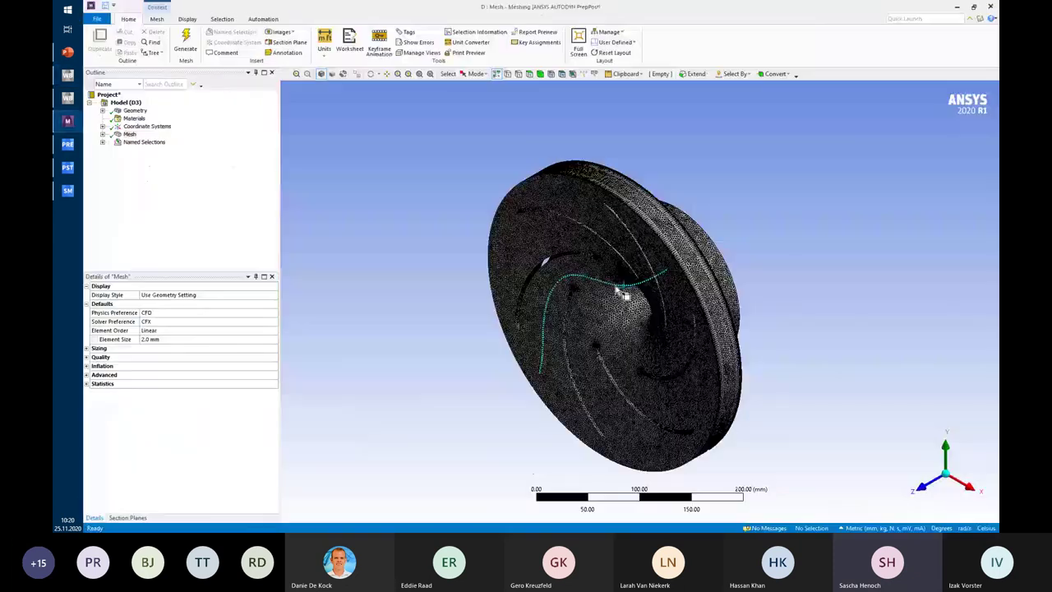
pyautogui.moveTo(697, 258); pyautogui.dragTo(435, 266, button='middle')
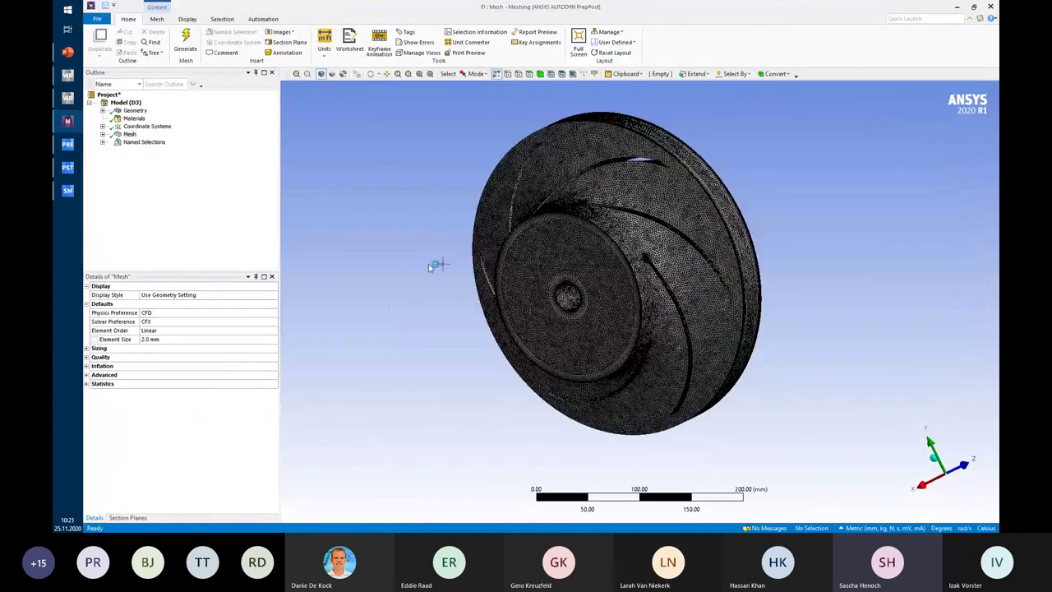
# - Review the impeller's named selections: whole body, shroud, outflow, inflow, hub, blade edges and blade sides
pyautogui.click(102, 142)
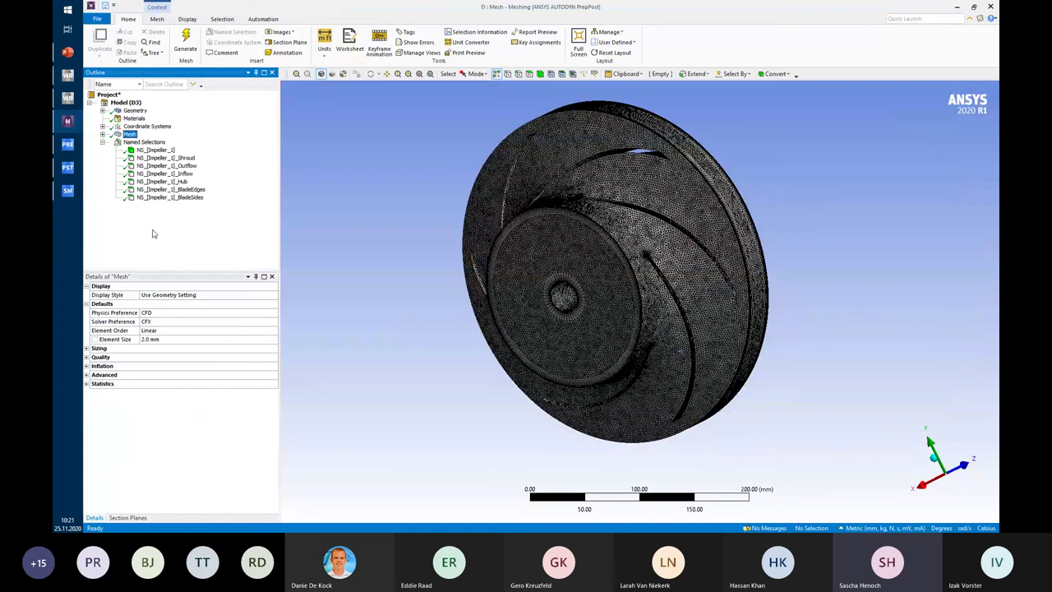
pyautogui.click(161, 151)
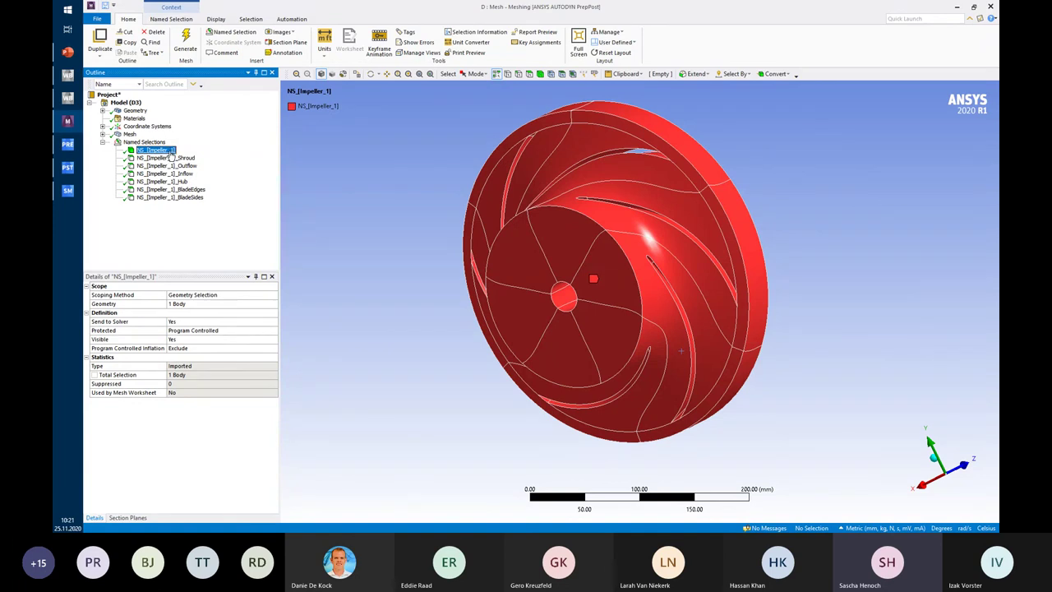
pyautogui.click(171, 158)
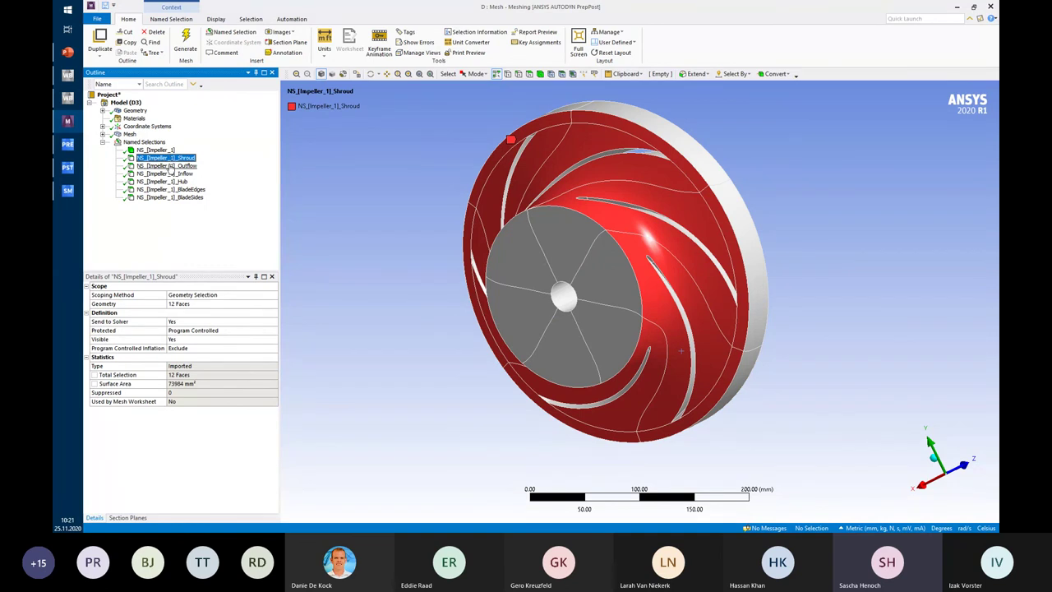
pyautogui.click(170, 166)
pyautogui.click(167, 174)
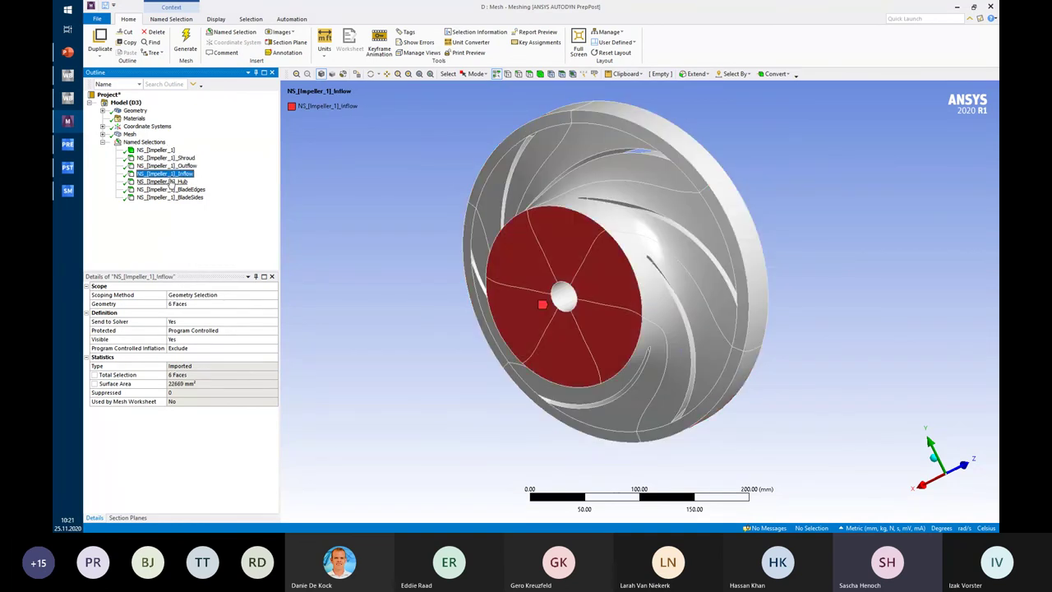
pyautogui.click(170, 181)
pyautogui.moveTo(608, 261); pyautogui.dragTo(208, 212, button='middle')
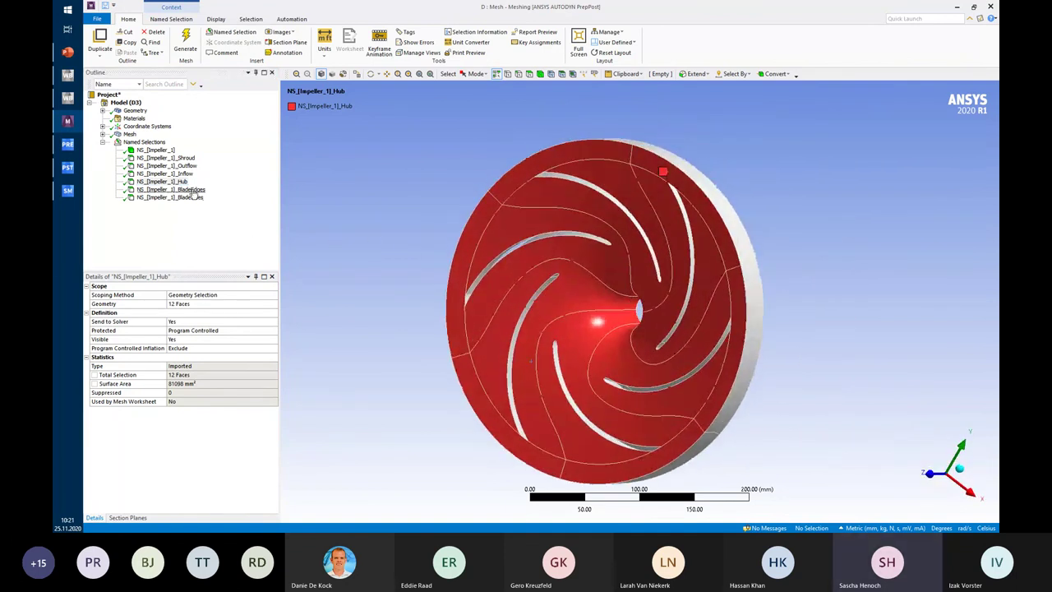
pyautogui.click(190, 190)
pyautogui.moveTo(355, 246); pyautogui.dragTo(618, 271, button='middle')
pyautogui.click(170, 197)
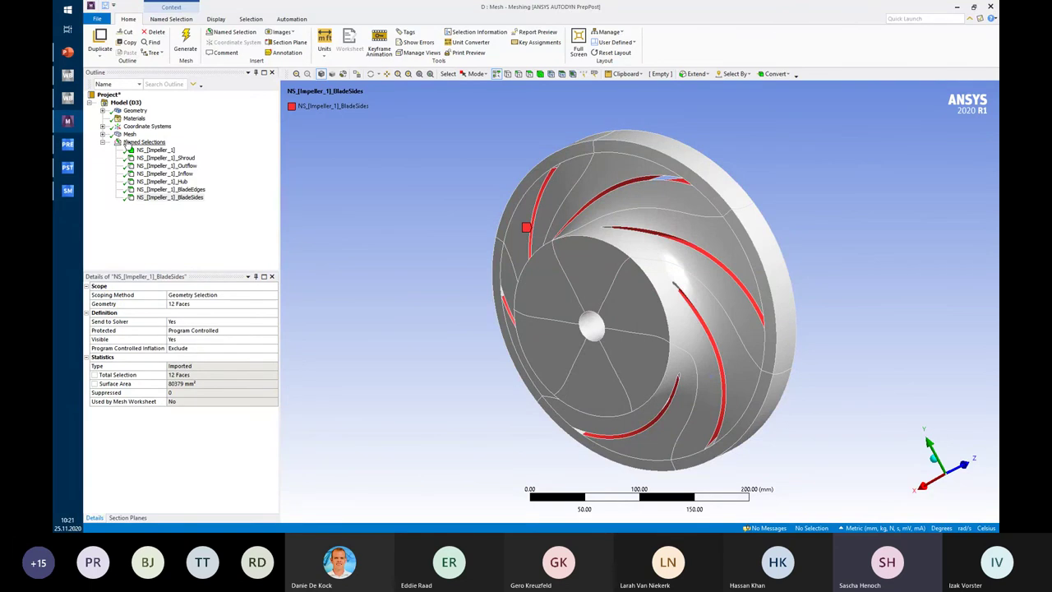
# - Review the impeller mesh's Inflation settings and the named selections available for its scope, keeping NS_[Impeller_1]
pyautogui.click(103, 134)
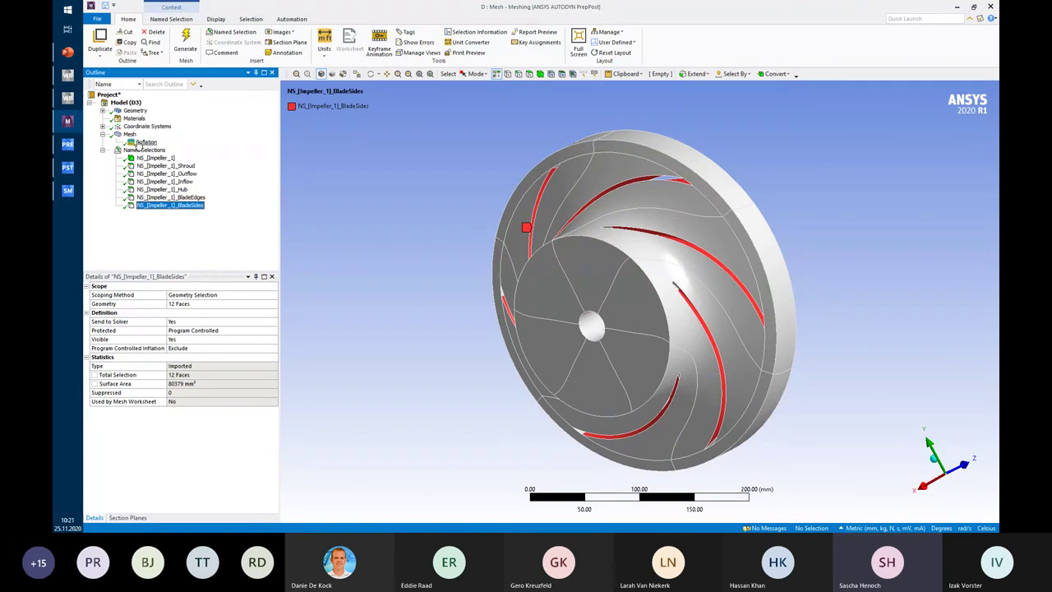
pyautogui.click(145, 143)
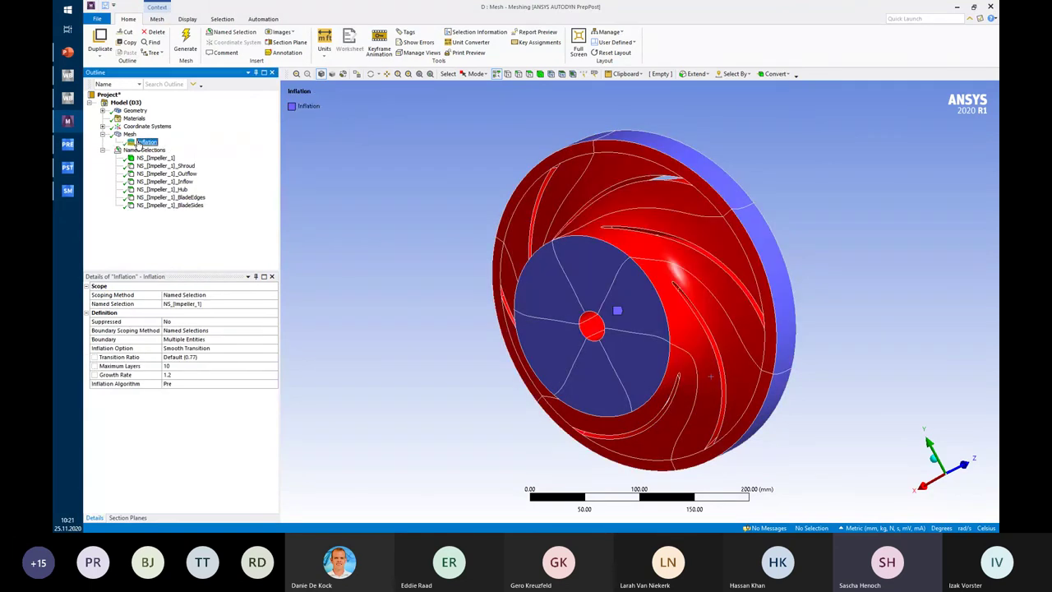
pyautogui.click(206, 304)
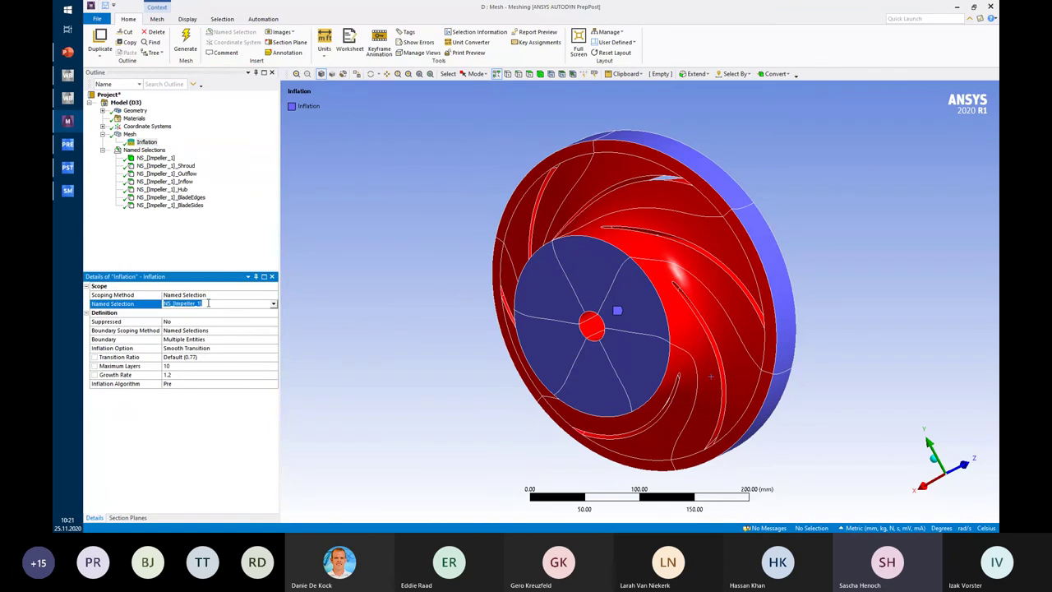
pyautogui.click(274, 306)
pyautogui.click(154, 295)
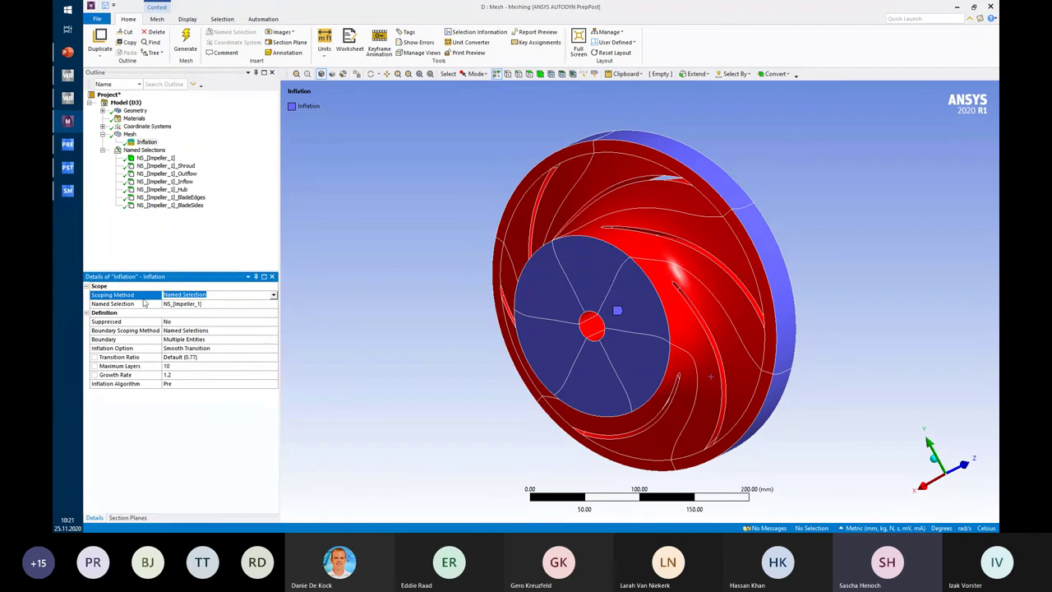
pyautogui.click(261, 306)
pyautogui.click(274, 305)
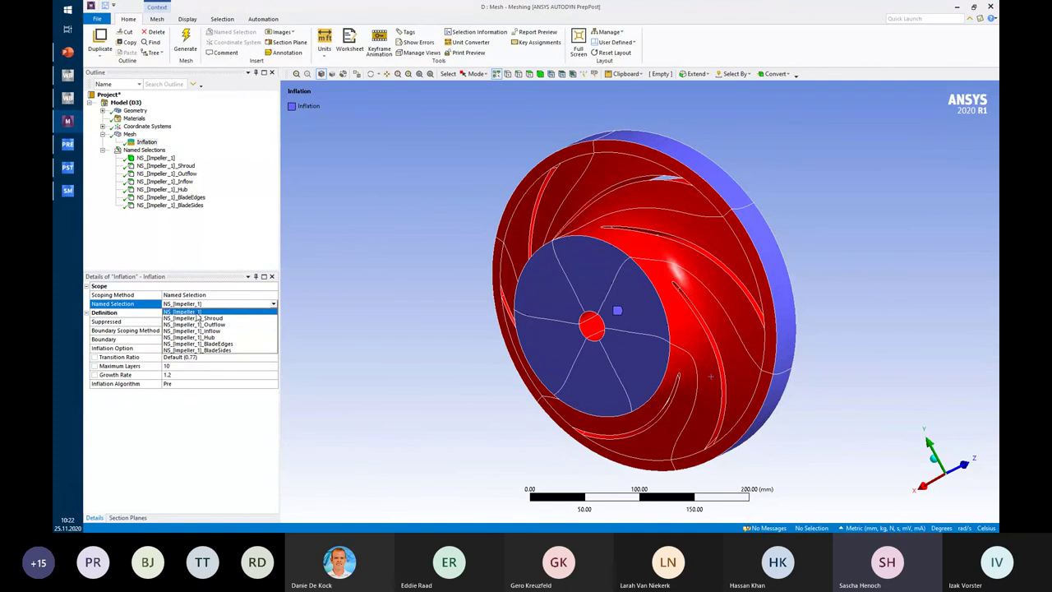
pyautogui.click(200, 312)
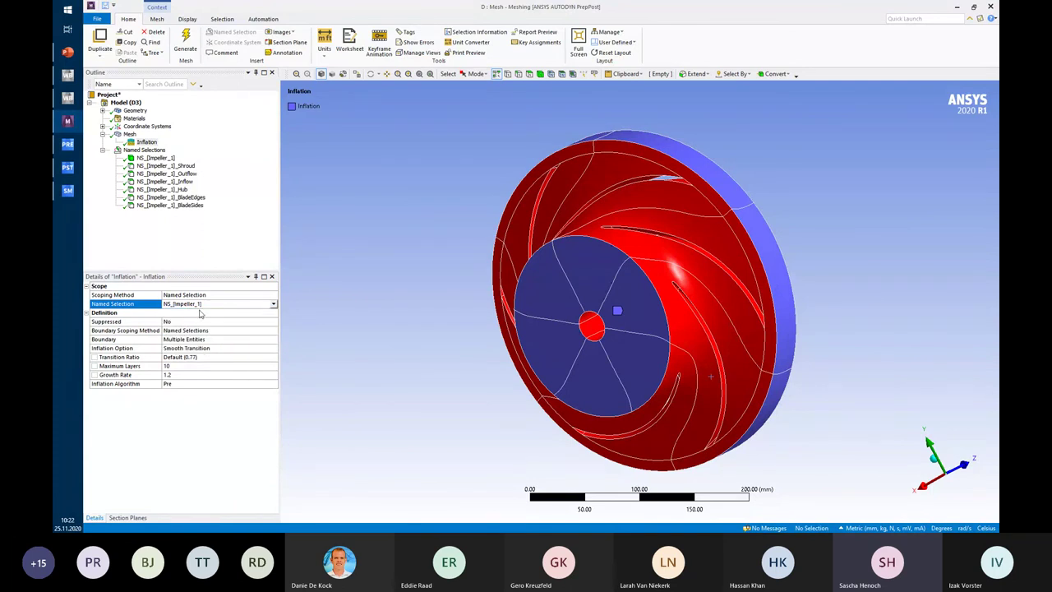
# - Check which impeller named selections are assigned as the inflation boundary
pyautogui.click(211, 339)
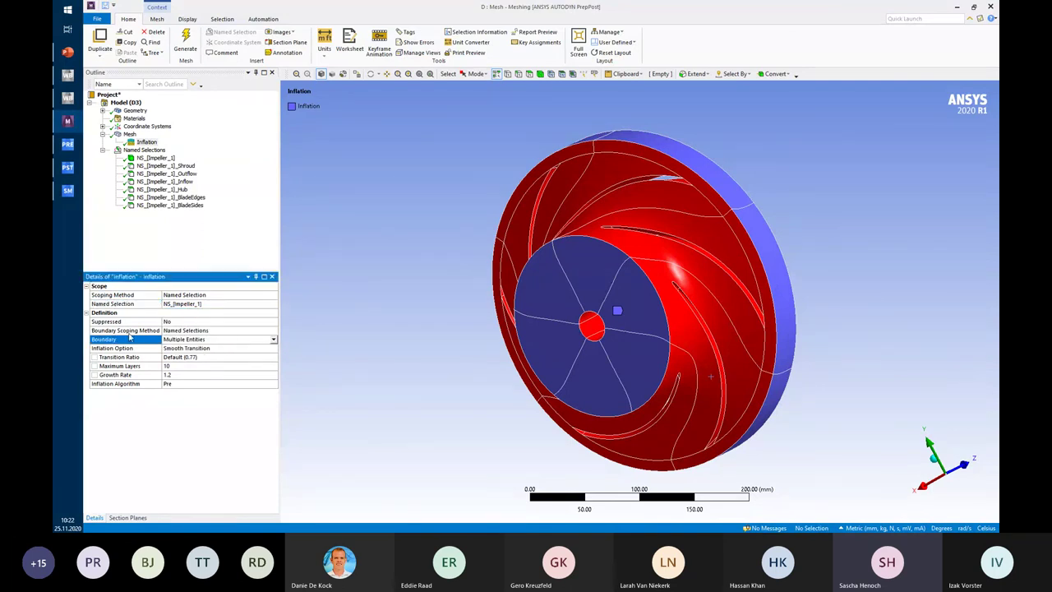
pyautogui.click(273, 340)
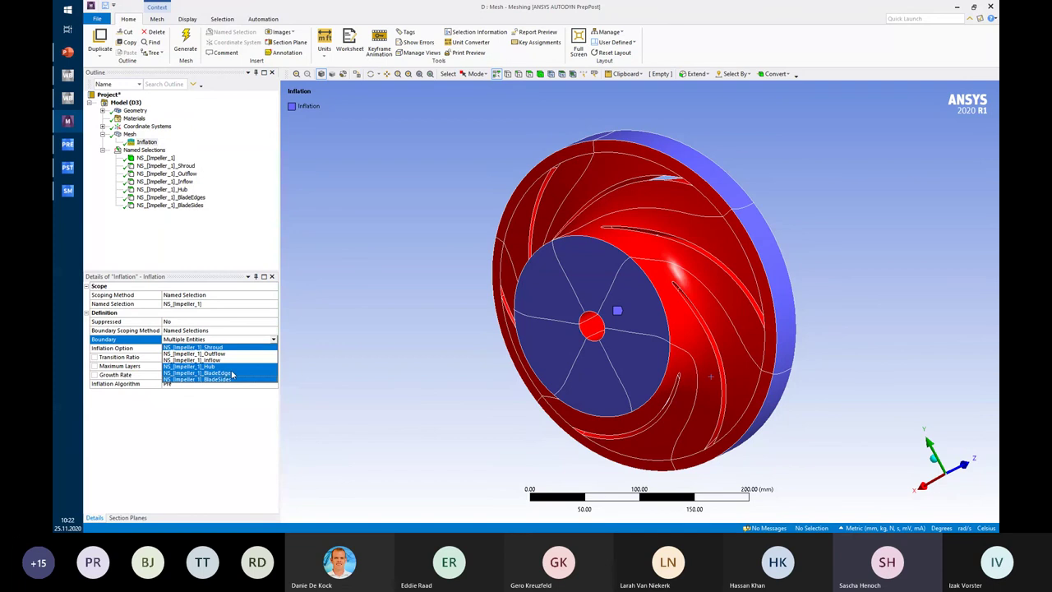
pyautogui.click(311, 391)
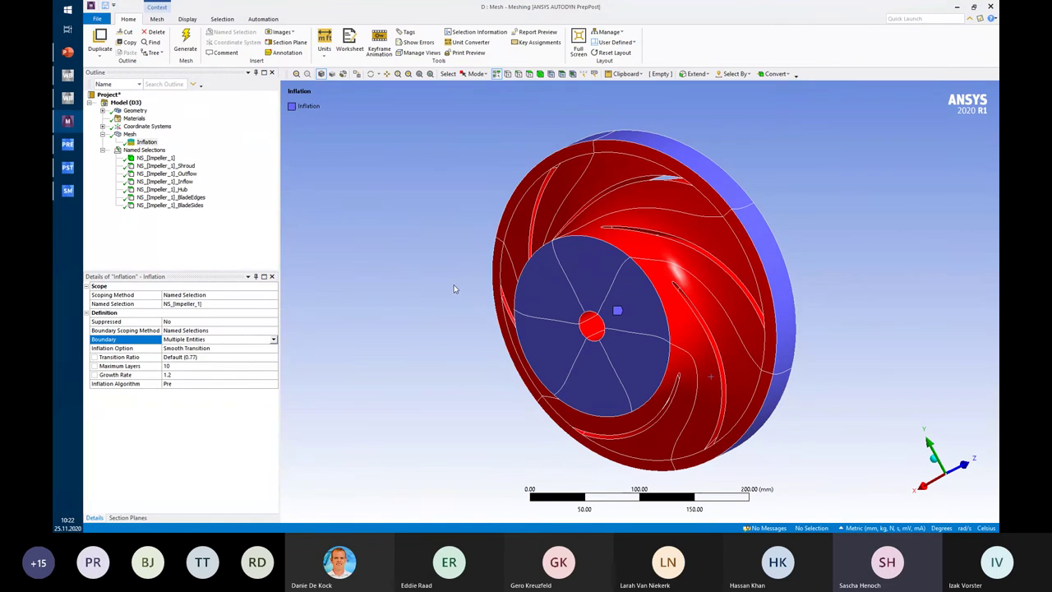
pyautogui.moveTo(453, 285); pyautogui.dragTo(449, 289, button='middle')
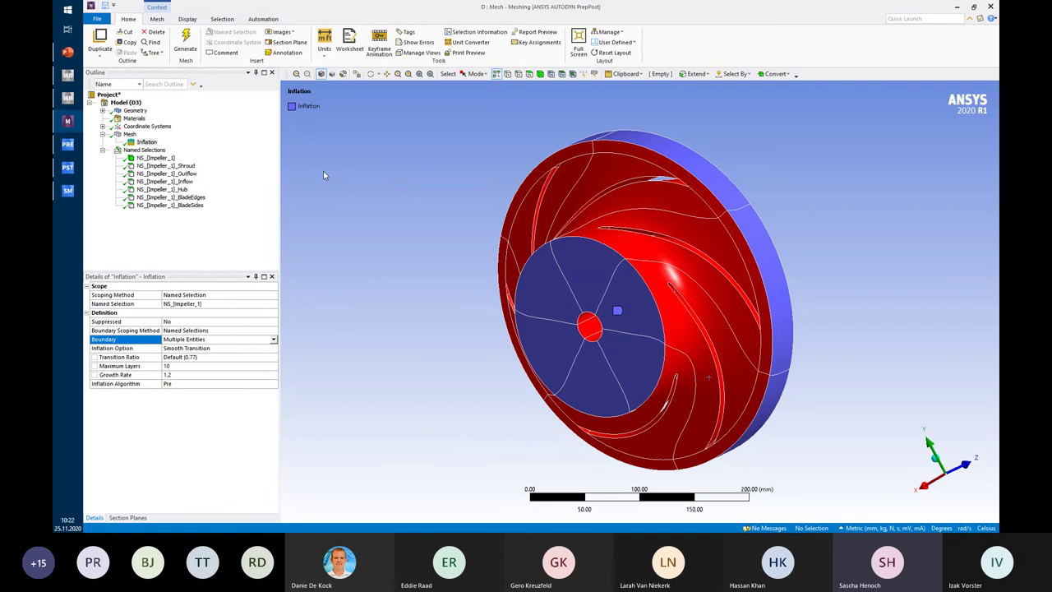
# - Return to the Radial Pump nq42 Workbench project, select the CFX Setup cell, and view the pump model in CFX-Pre
pyautogui.click(68, 98)
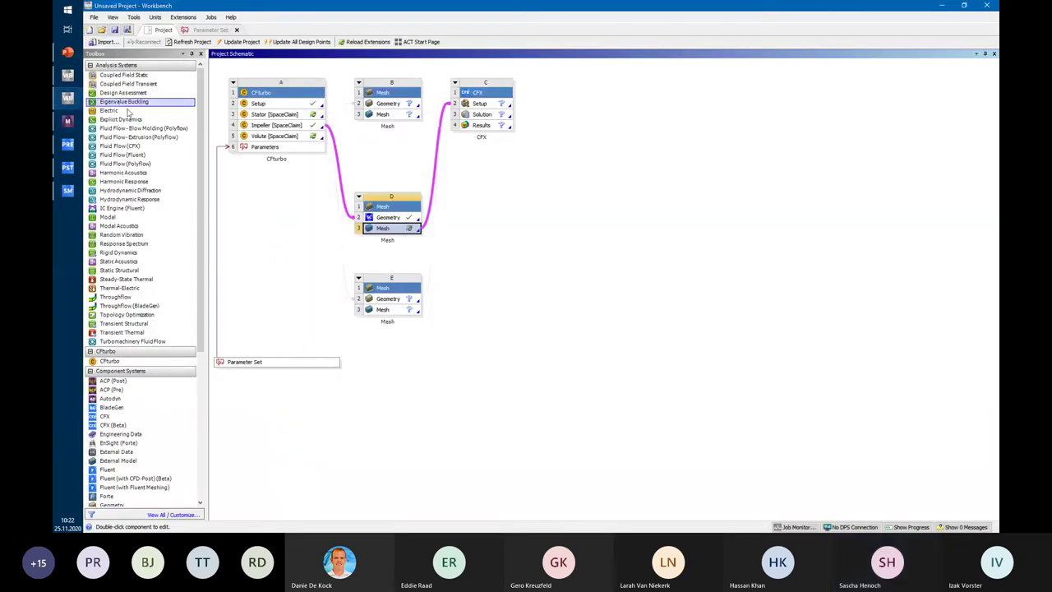
pyautogui.click(68, 74)
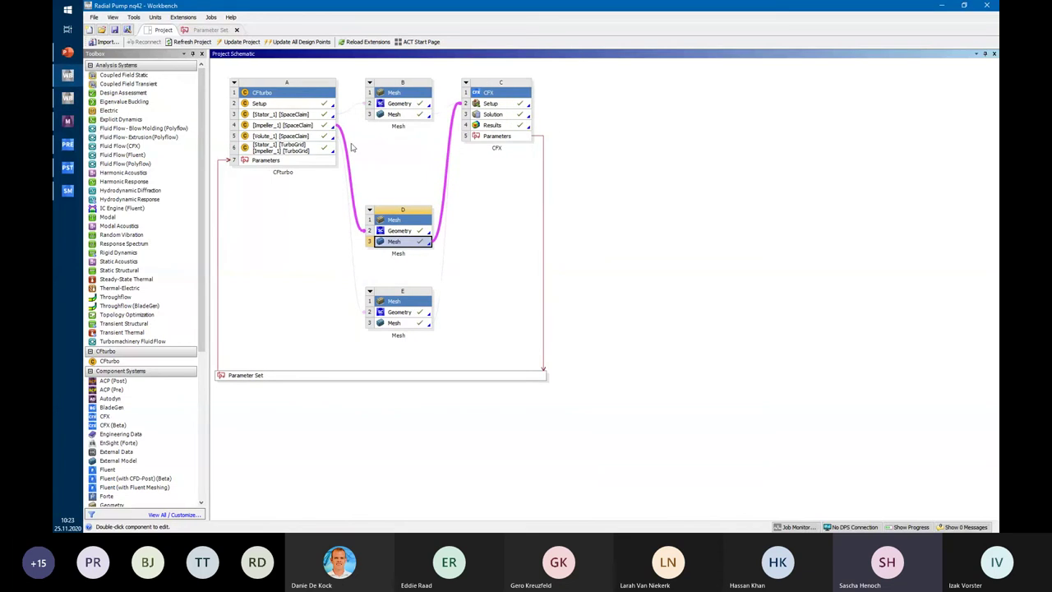
pyautogui.click(494, 104)
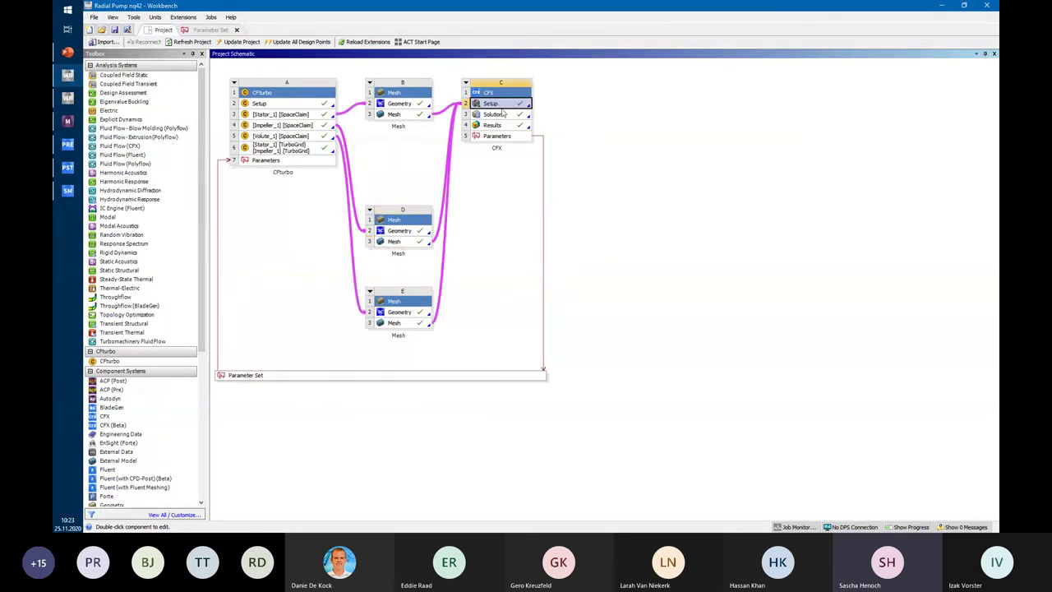
pyautogui.click(68, 145)
pyautogui.moveTo(540, 227)
pyautogui.mouseDown()
pyautogui.moveTo(540, 219)
pyautogui.moveTo(589, 232)
pyautogui.moveTo(533, 239)
pyautogui.mouseUp()
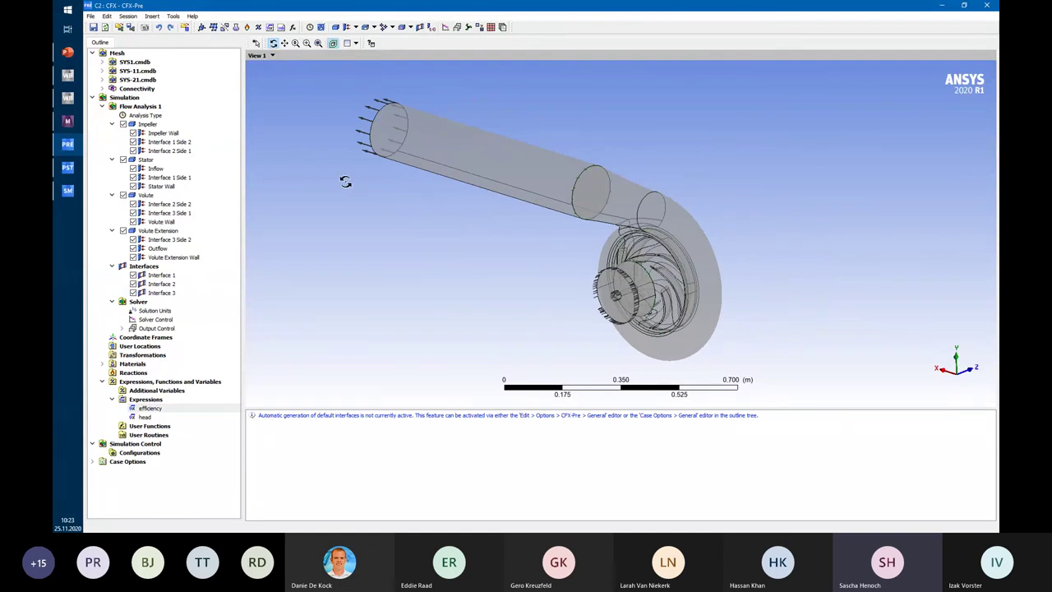
# - Inspect the Impeller domain's basic settings and the regions offered for its location, leaving the domain unchanged
pyautogui.doubleClick(148, 124)
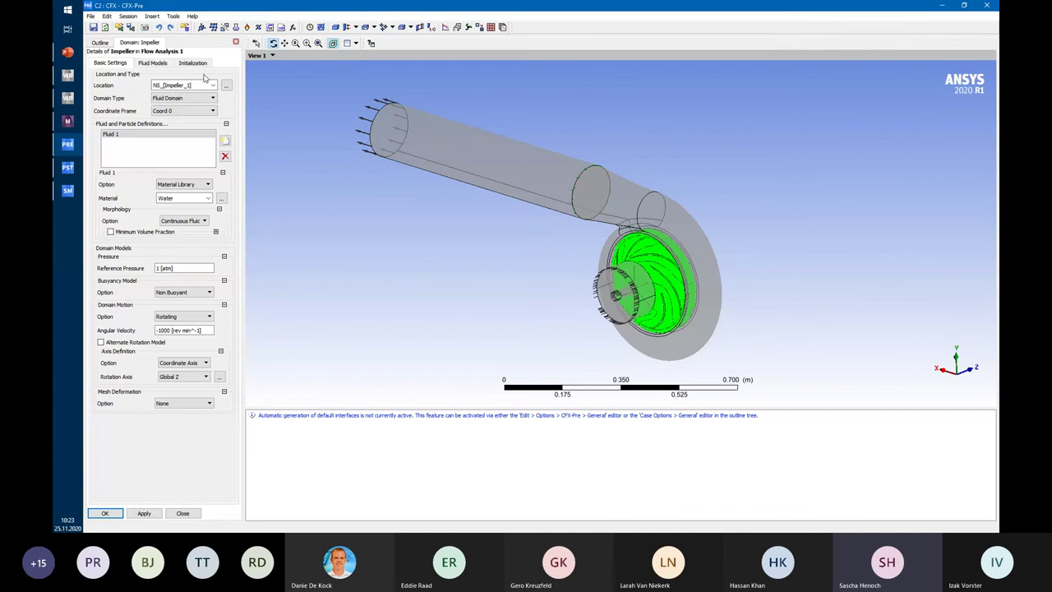
pyautogui.click(227, 85)
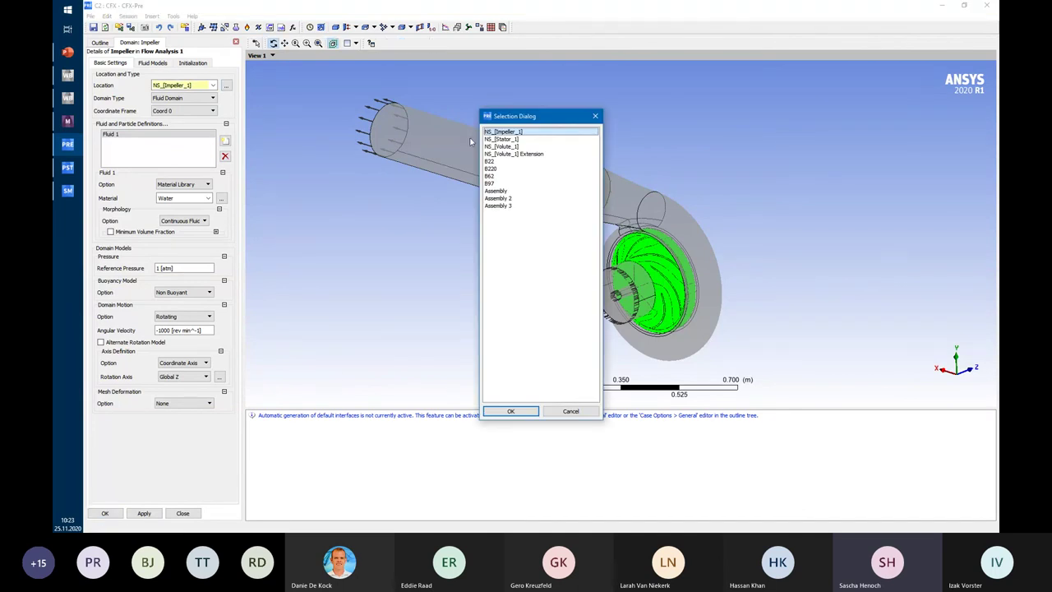
pyautogui.moveTo(509, 114); pyautogui.dragTo(363, 145)
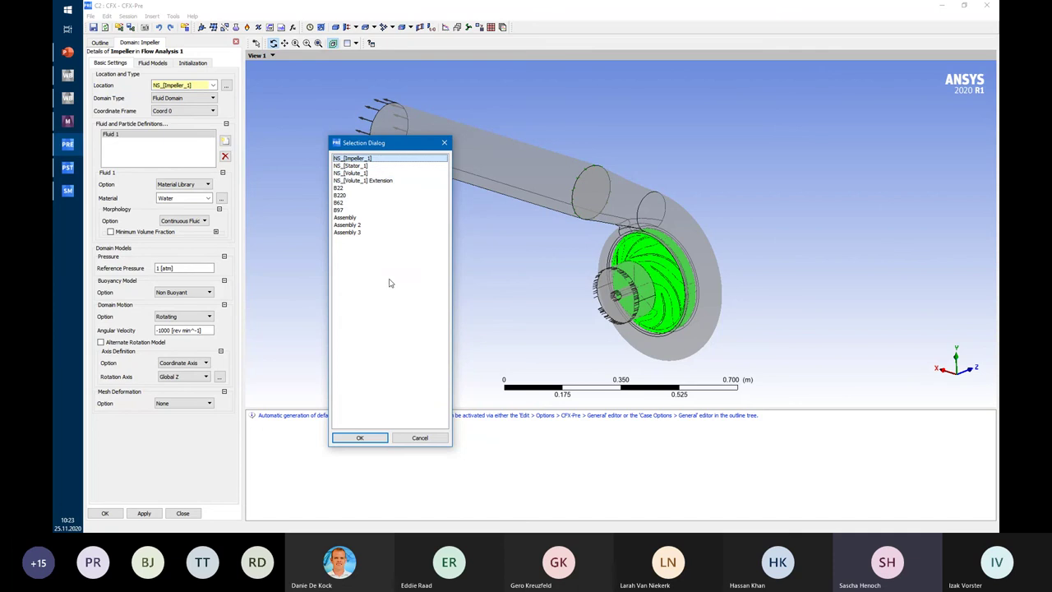
pyautogui.click(417, 437)
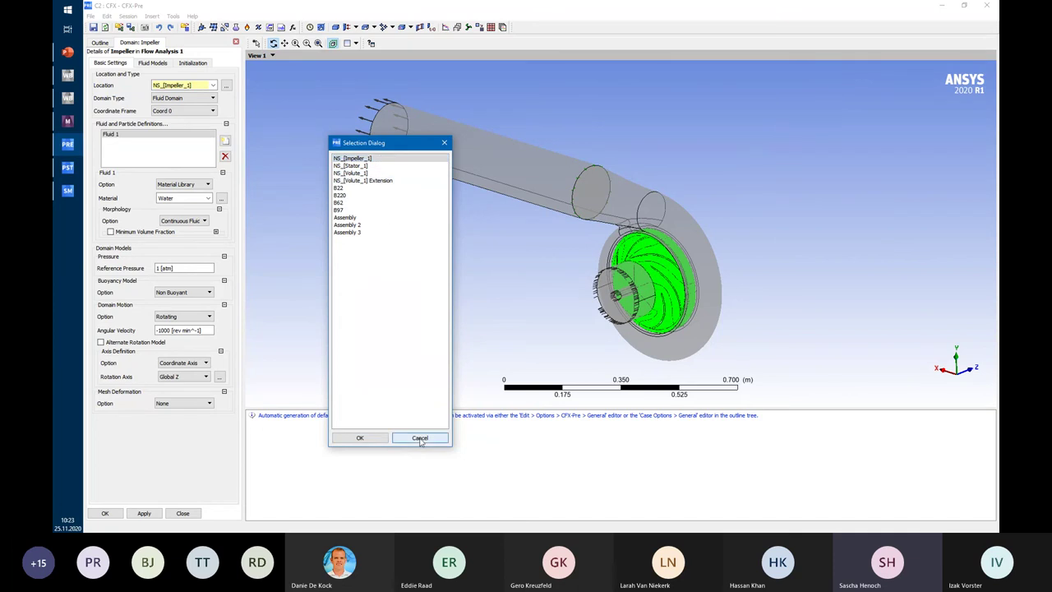
pyautogui.click(185, 513)
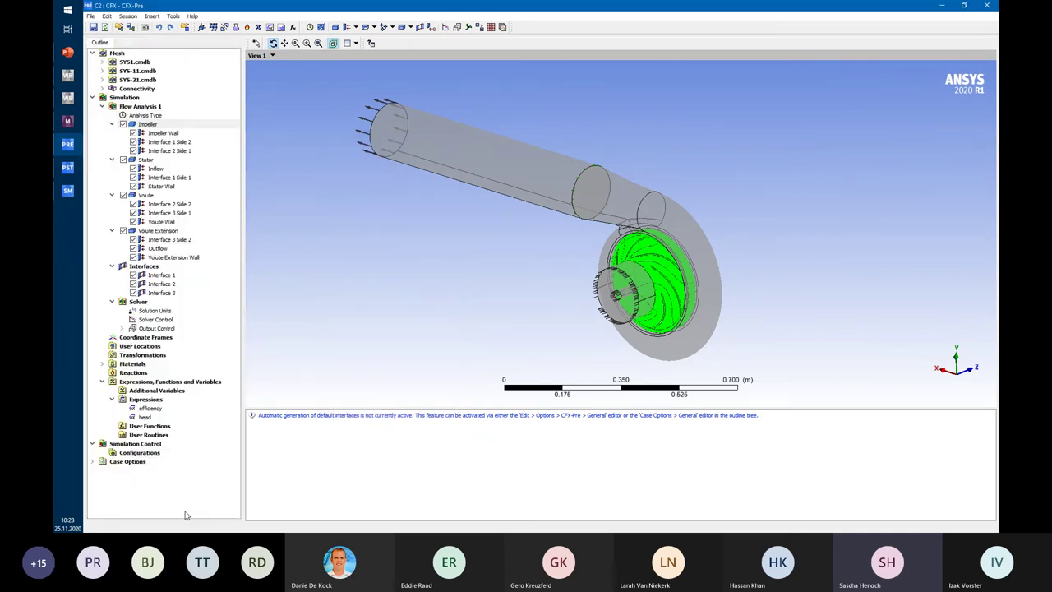
# - Inspect the Impeller Wall boundary and look through the named selections and faces offered for its location without changing them
pyautogui.click(175, 133)
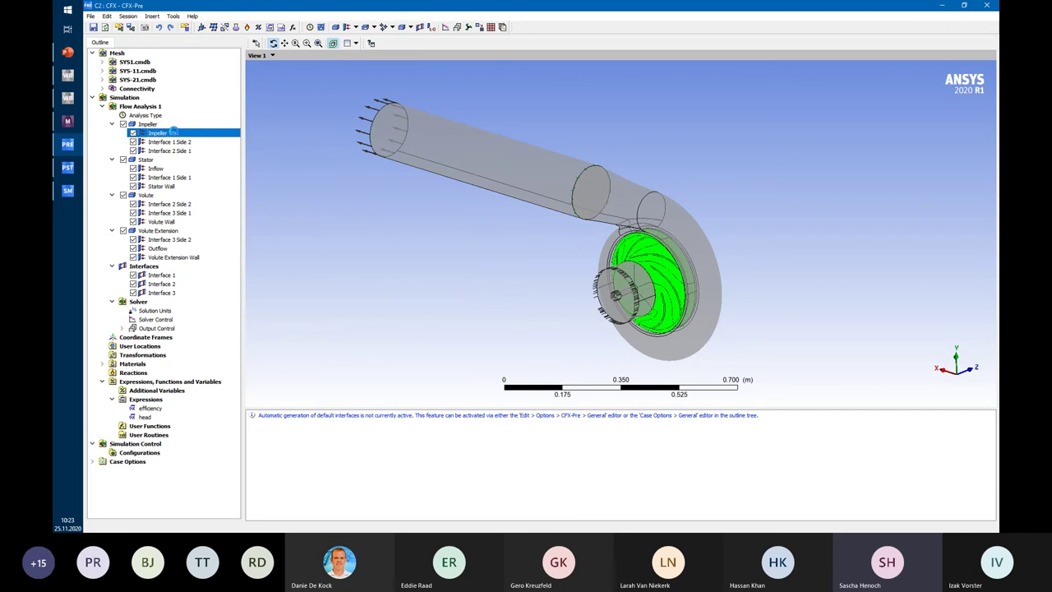
pyautogui.doubleClick(176, 134)
pyautogui.click(231, 92)
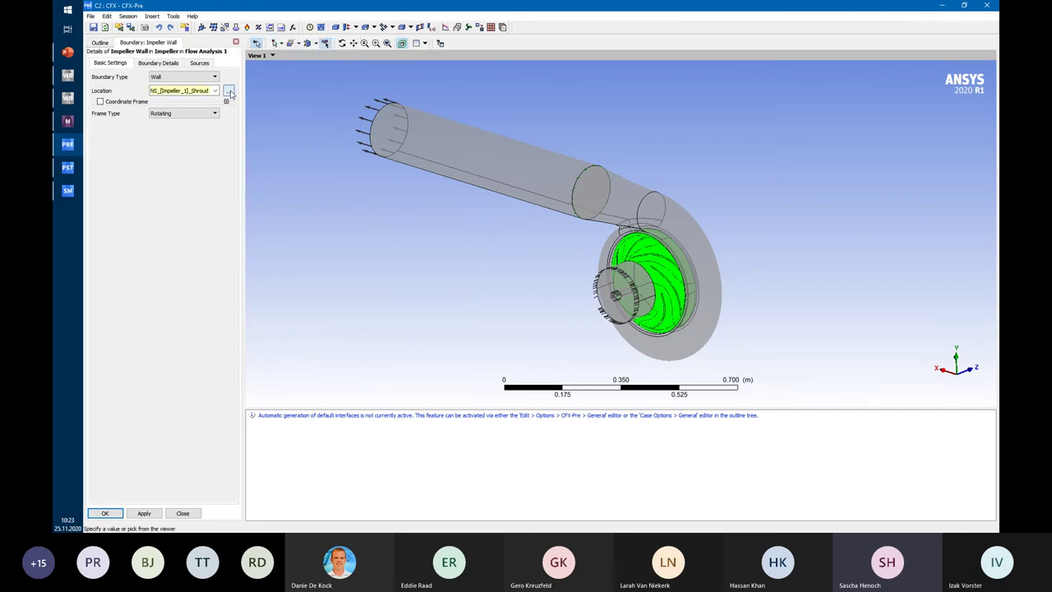
pyautogui.moveTo(521, 123); pyautogui.dragTo(416, 84)
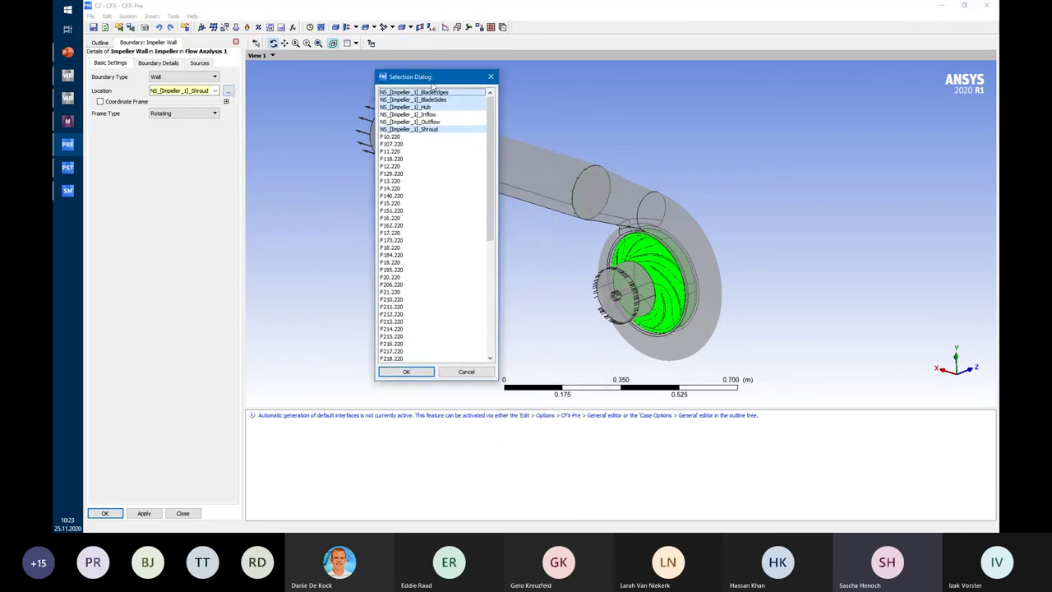
pyautogui.moveTo(491, 120); pyautogui.dragTo(492, 236)
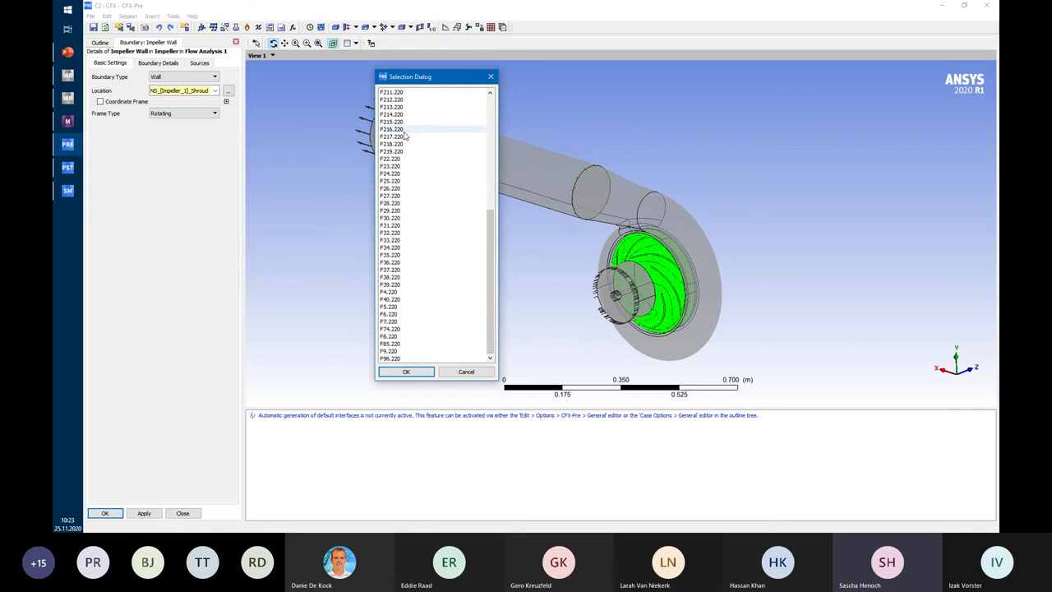
pyautogui.scroll(1, 492, 276)
pyautogui.scroll(6, 491, 276)
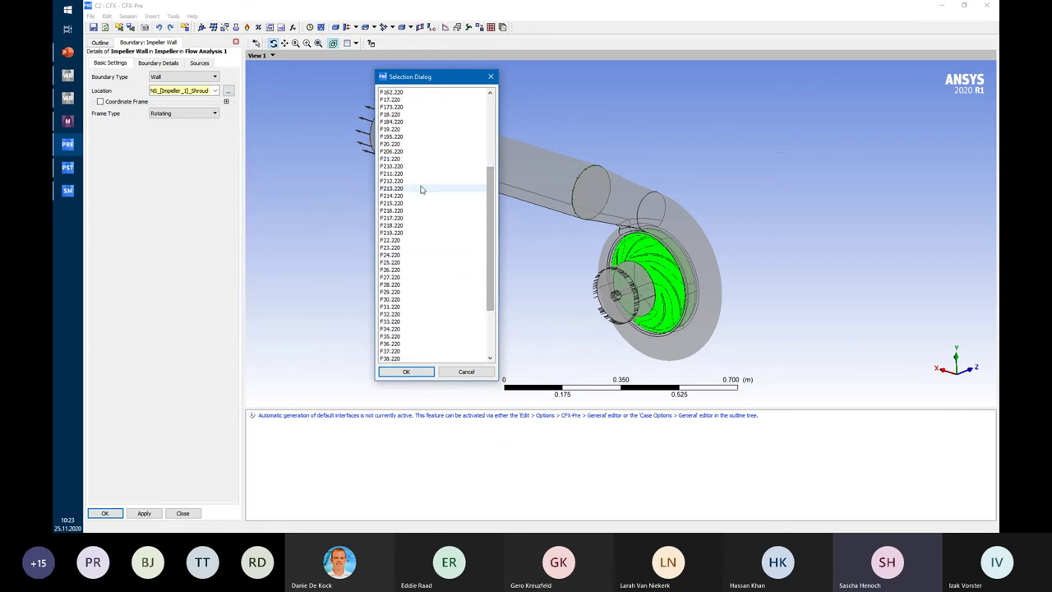
pyautogui.scroll(3, 485, 159)
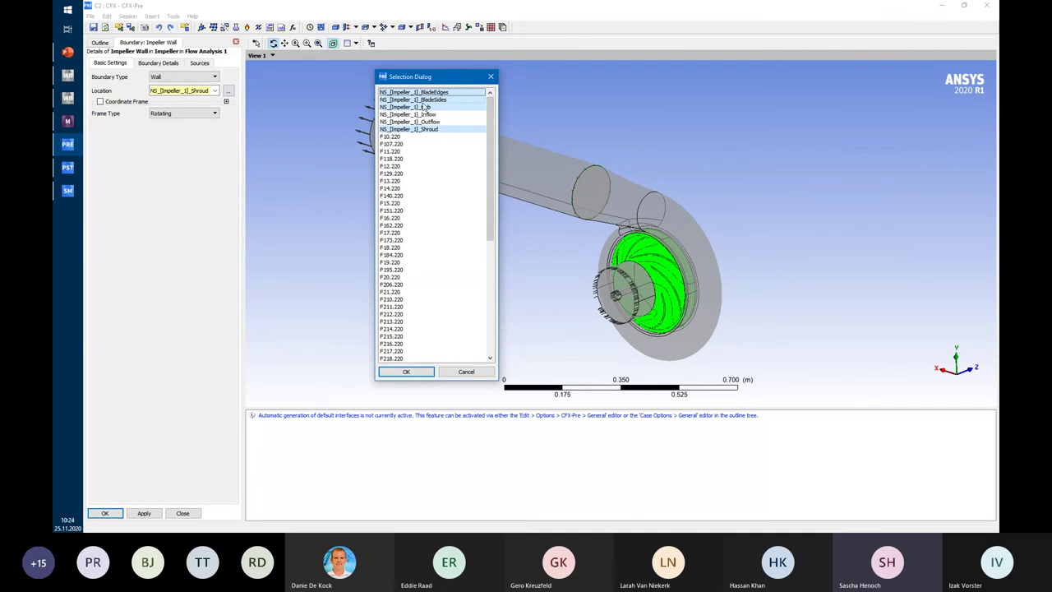
pyautogui.click(466, 372)
pyautogui.click(183, 514)
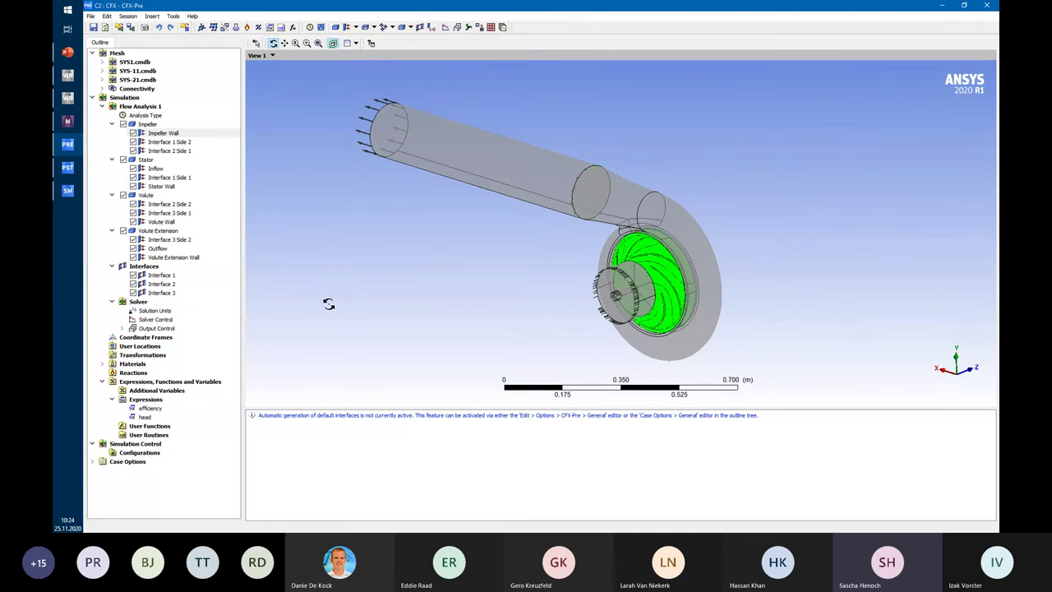
# - Return to the Workbench project, select the CFX Results cell, and view the pump results in CFD-Post
pyautogui.click(944, 6)
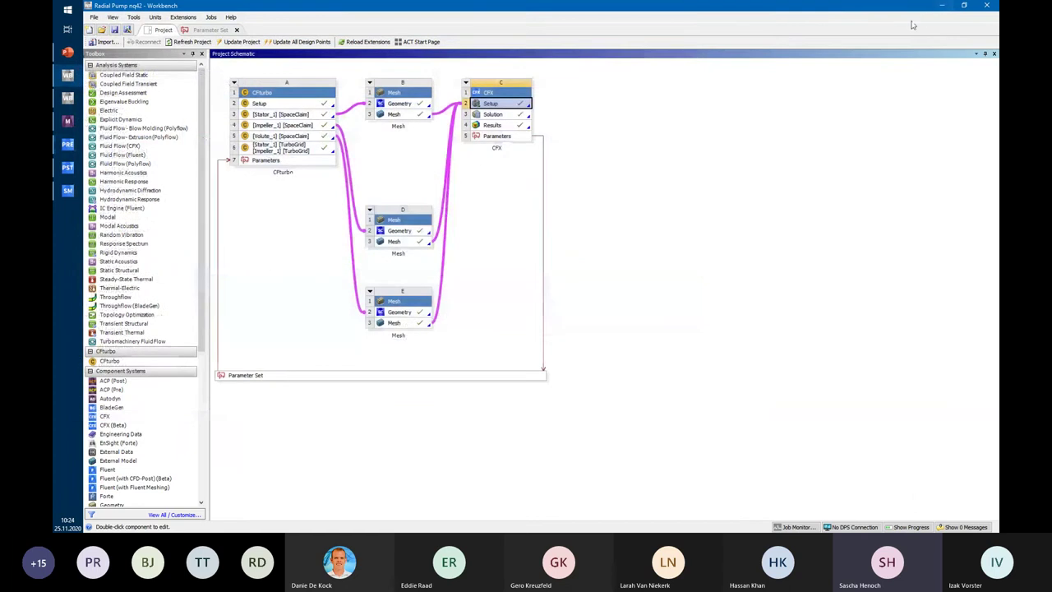
pyautogui.click(505, 126)
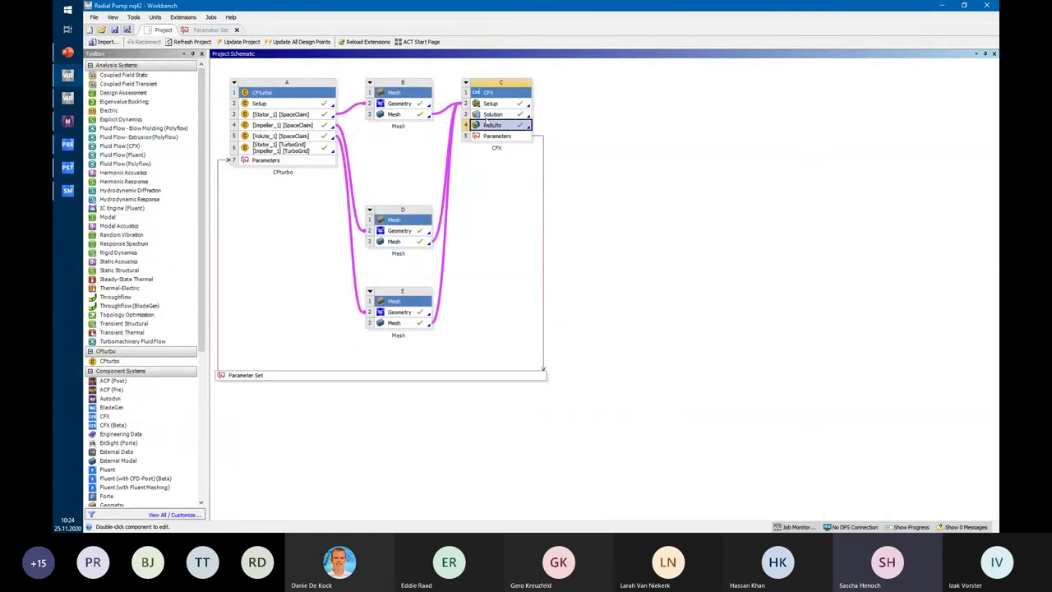
pyautogui.click(67, 170)
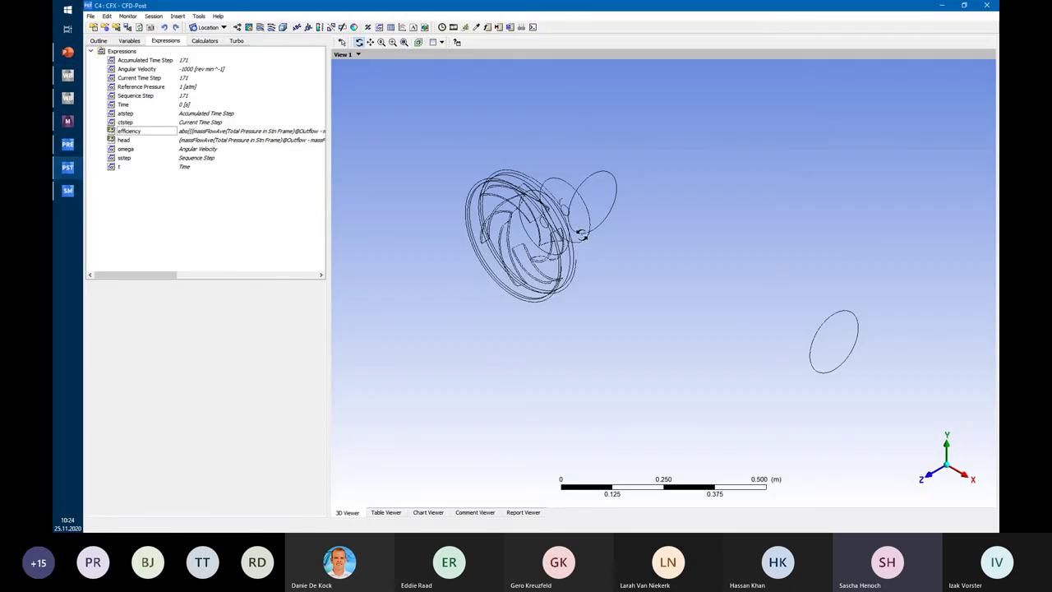
pyautogui.moveTo(580, 235)
pyautogui.mouseDown()
pyautogui.moveTo(575, 206)
pyautogui.moveTo(568, 216)
pyautogui.moveTo(591, 224)
pyautogui.mouseUp()
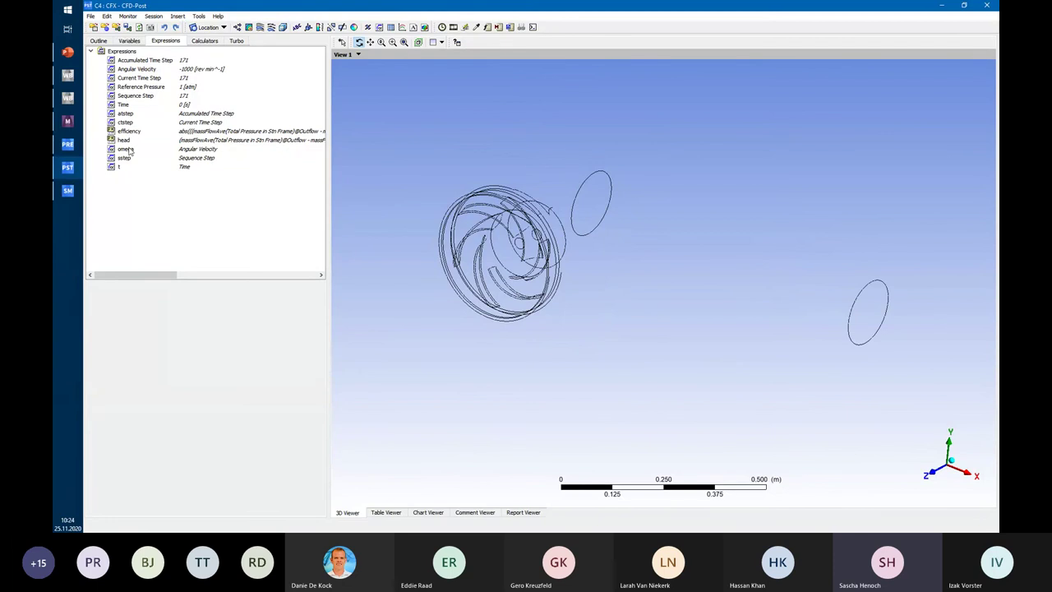
# - Create a new expression named pressure
pyautogui.moveTo(176, 278); pyautogui.dragTo(139, 259)
pyautogui.rightClick(148, 202)
pyautogui.click(164, 209)
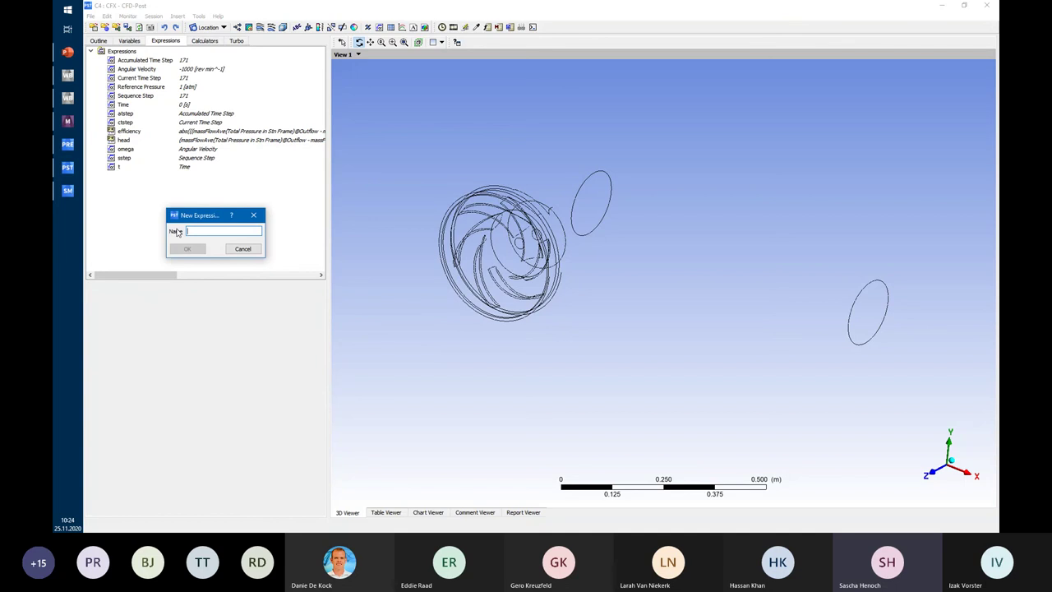
pyautogui.write('pressure')
pyautogui.click(188, 249)
# - Look through the locations offered for the pressure expression, including the 2D primitives and the composite named selections, without inserting any
pyautogui.rightClick(162, 327)
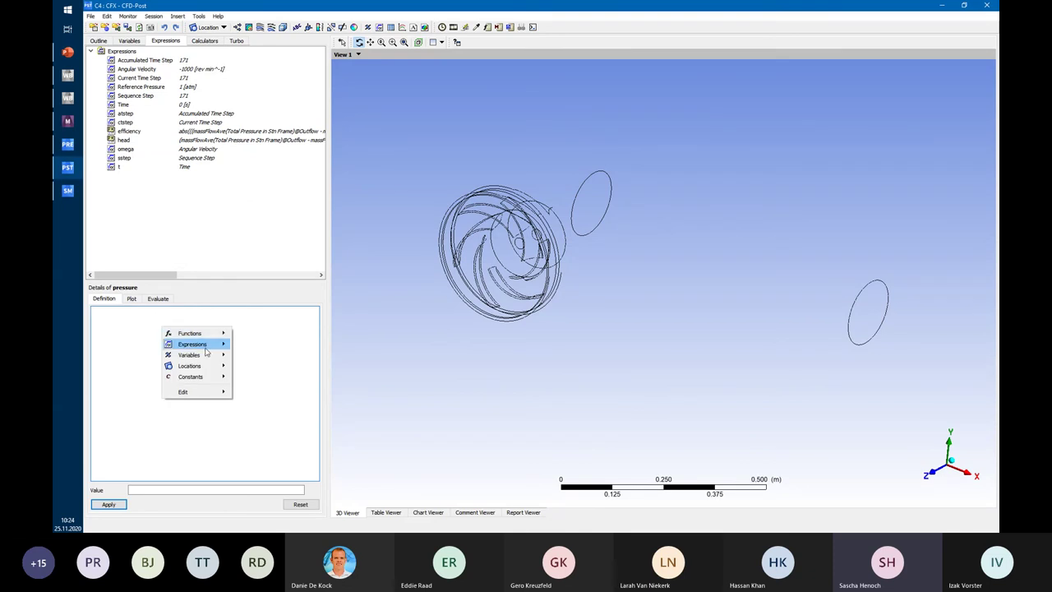
pyautogui.moveTo(208, 367)
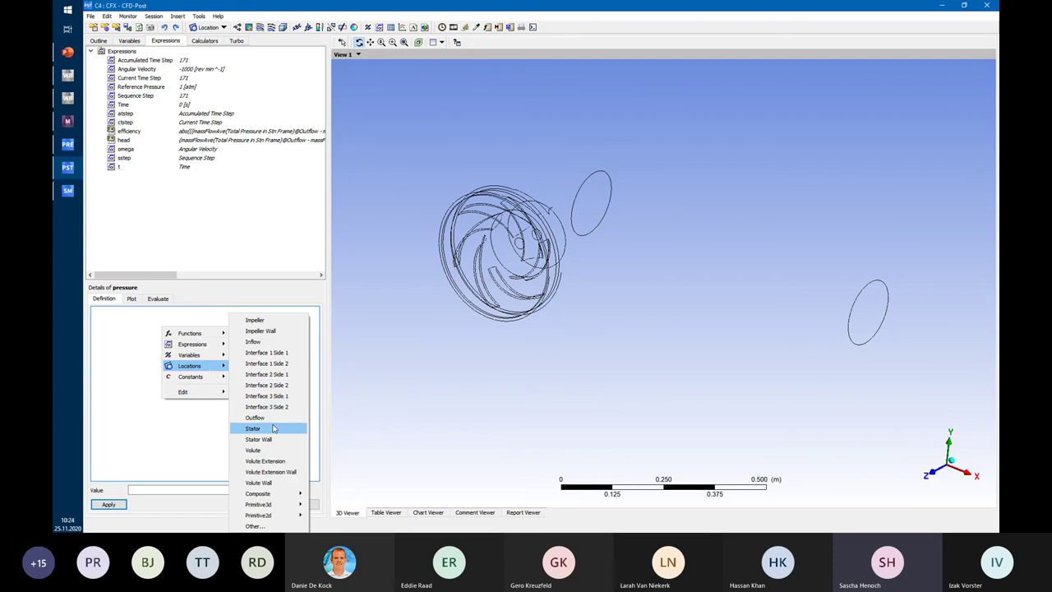
pyautogui.moveTo(283, 515)
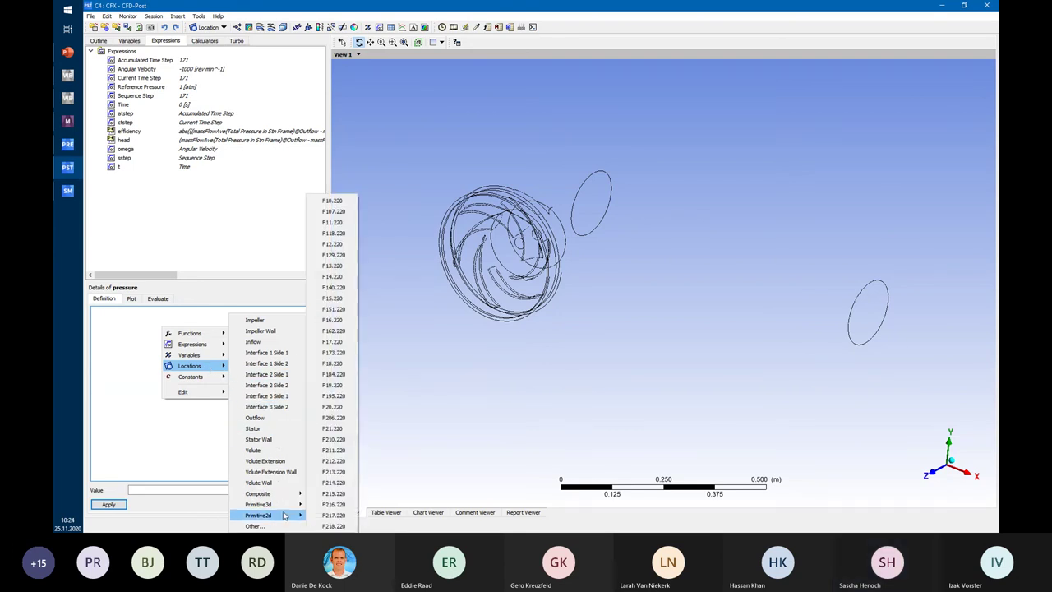
pyautogui.moveTo(282, 494)
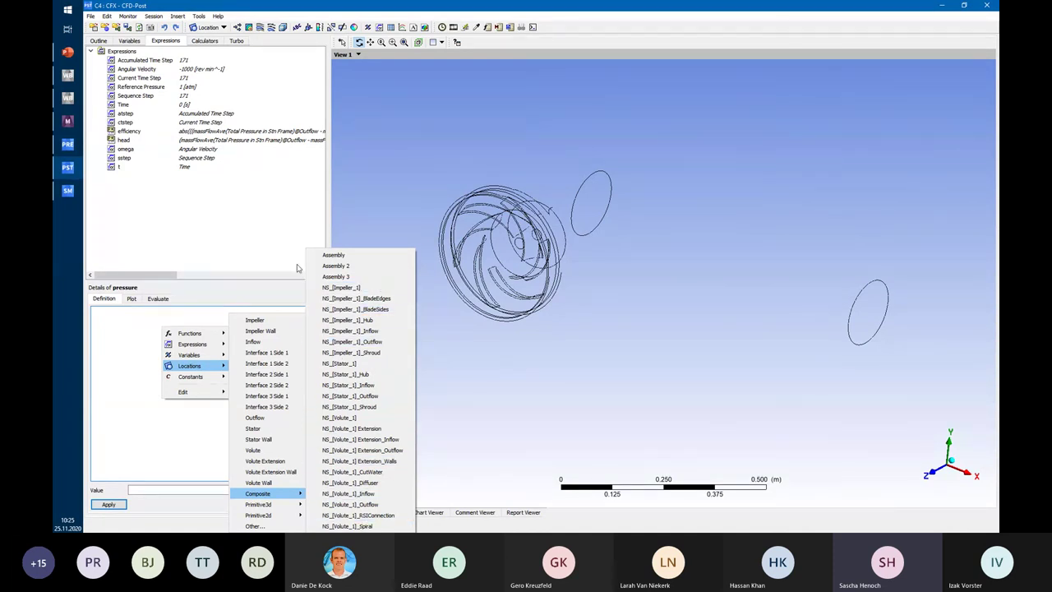
pyautogui.click(262, 238)
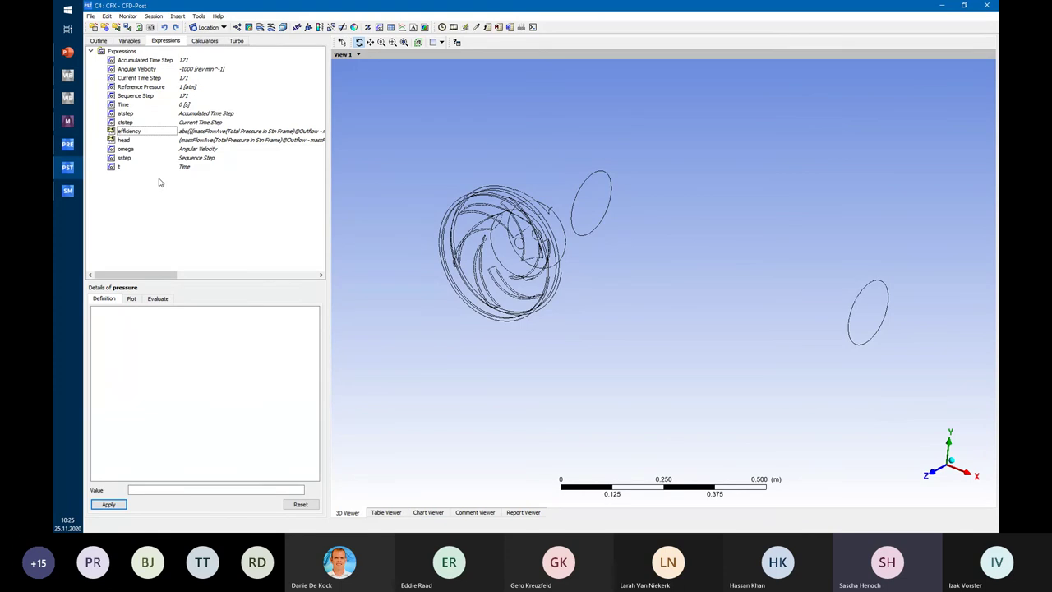
# - Switch to the Radial Pump project in Workbench, open its Parameter Set, and widen the table of design points
pyautogui.click(68, 98)
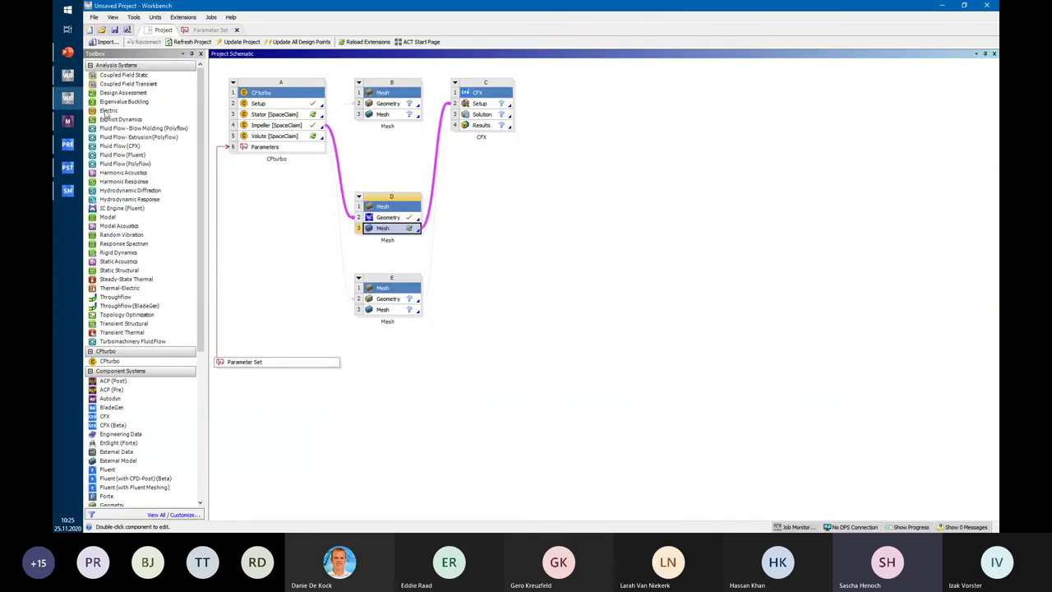
pyautogui.click(69, 80)
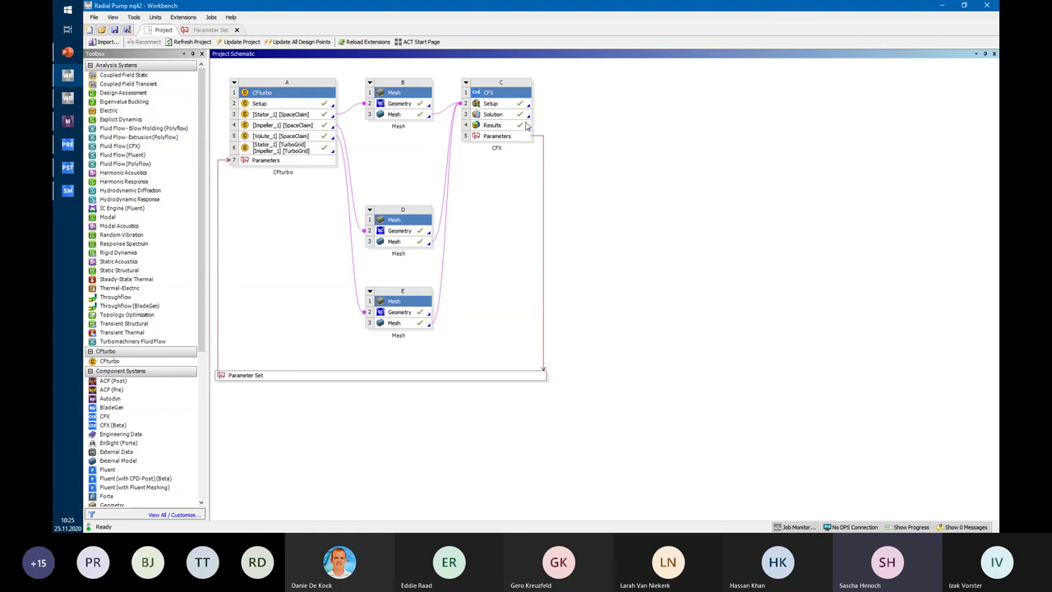
pyautogui.doubleClick(301, 377)
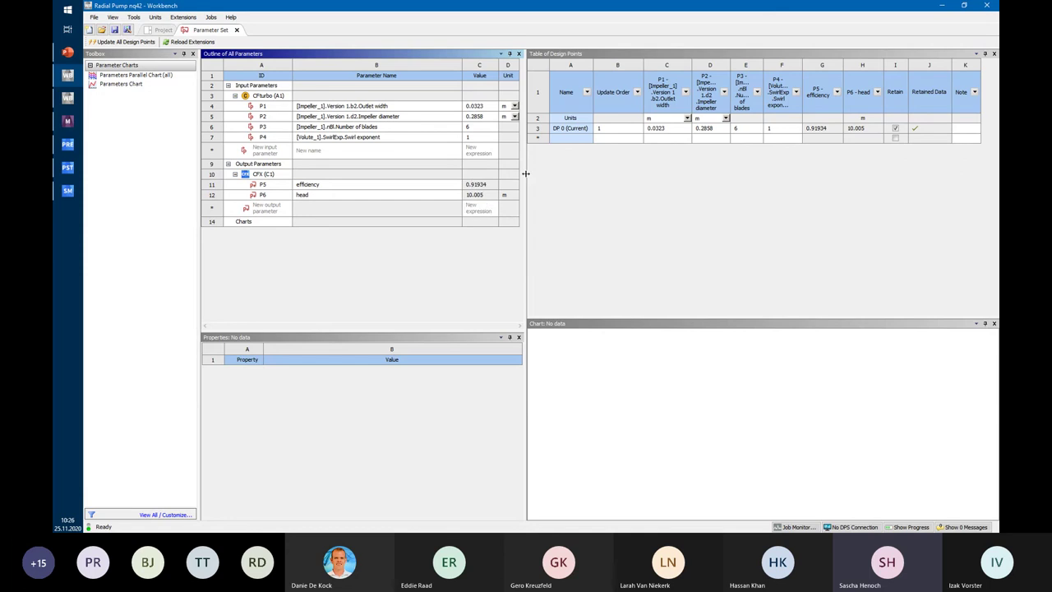
pyautogui.moveTo(525, 173); pyautogui.dragTo(395, 192)
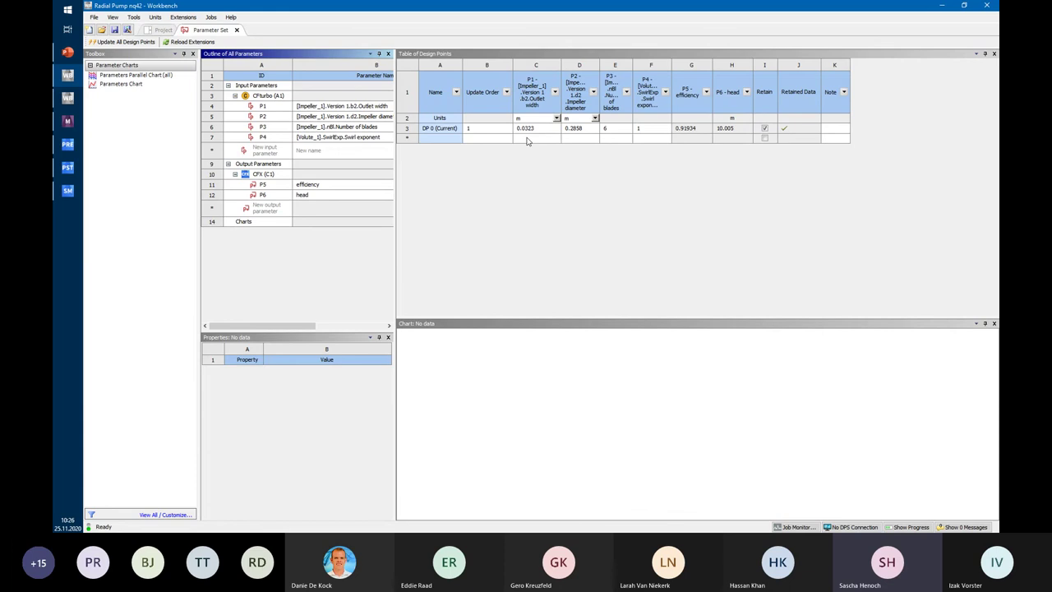
# - Add a new design point with the impeller's number of blades set to 7
pyautogui.click(608, 139)
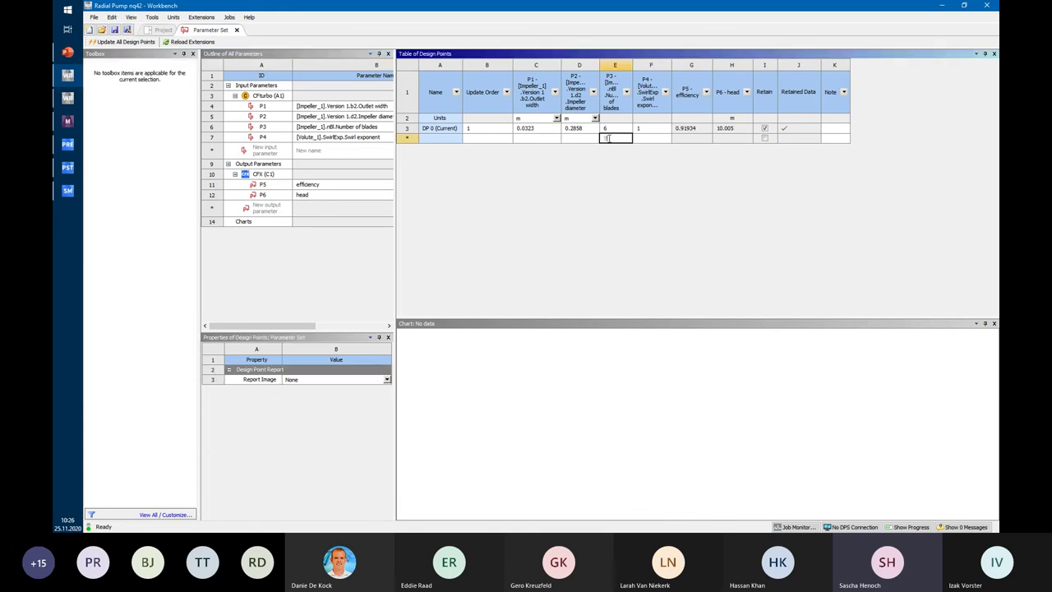
pyautogui.write('7')
pyautogui.press('Return')
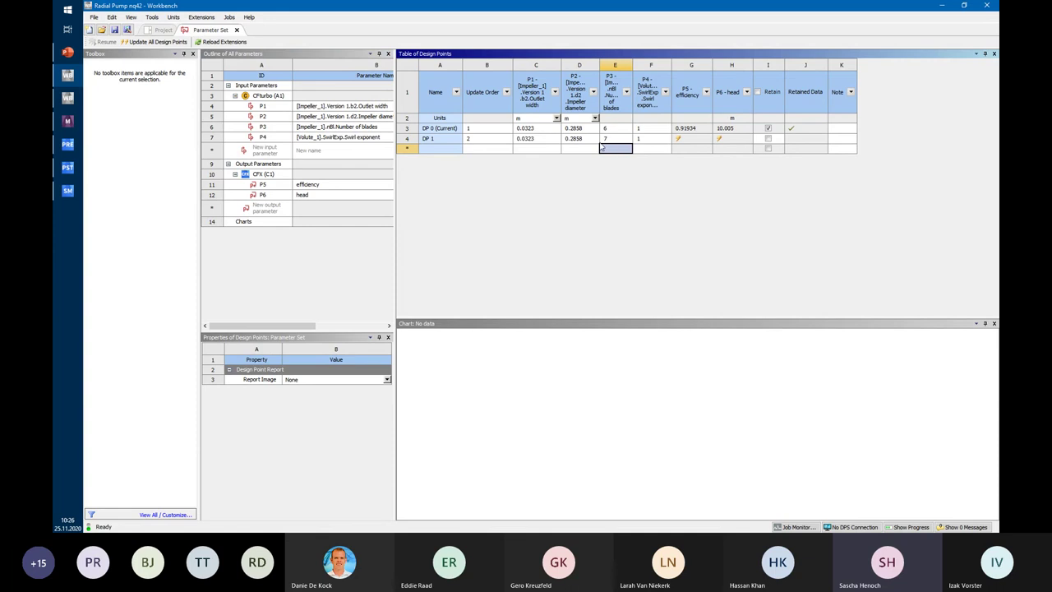
# - Set the units of impeller diameter and outlet width to mm in the design point table and widen the outlet width column
pyautogui.click(595, 120)
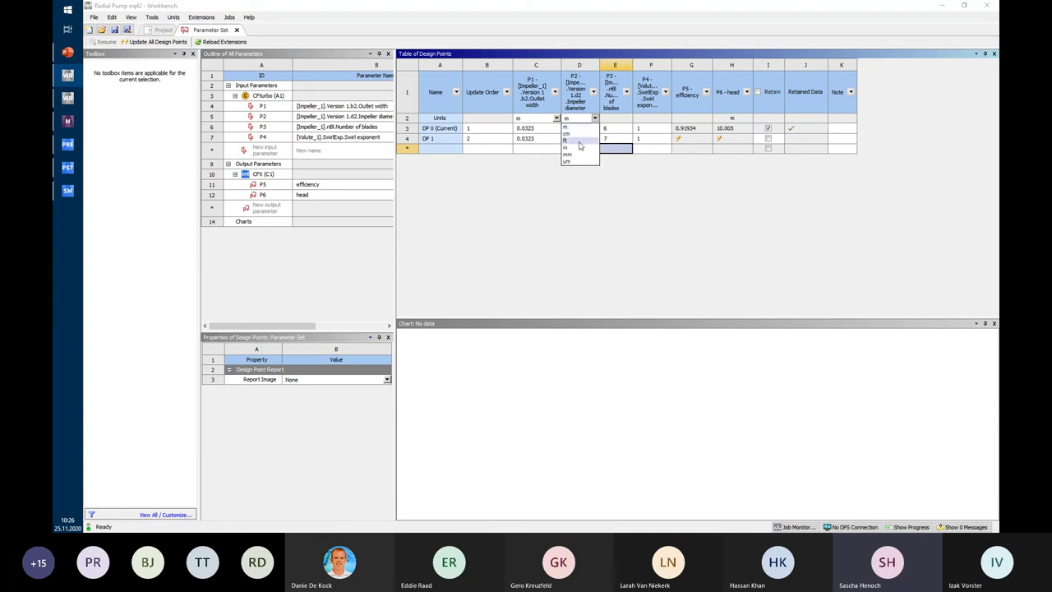
pyautogui.click(573, 149)
pyautogui.click(557, 119)
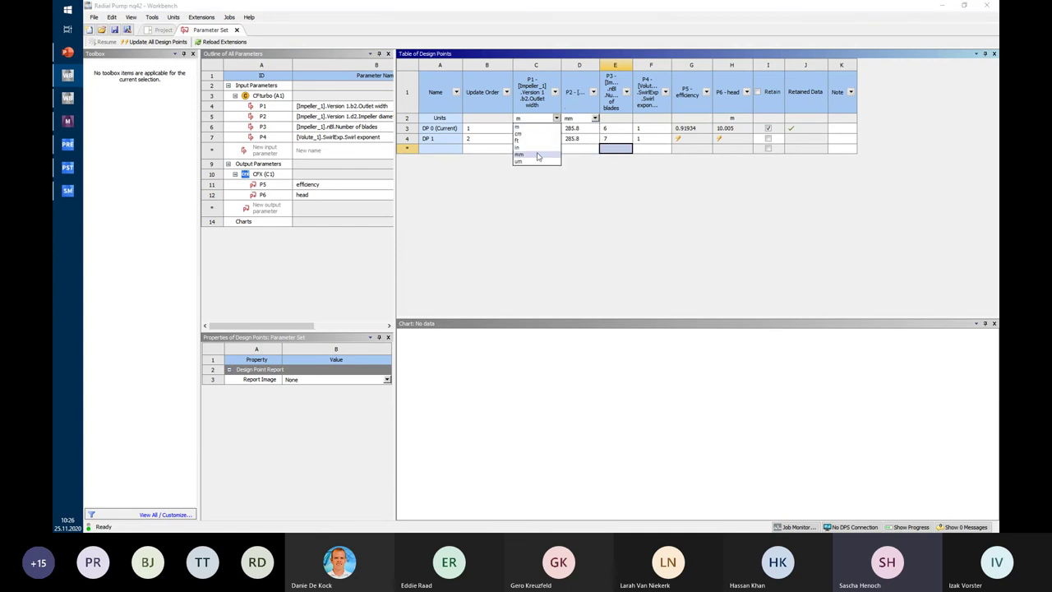
pyautogui.click(537, 155)
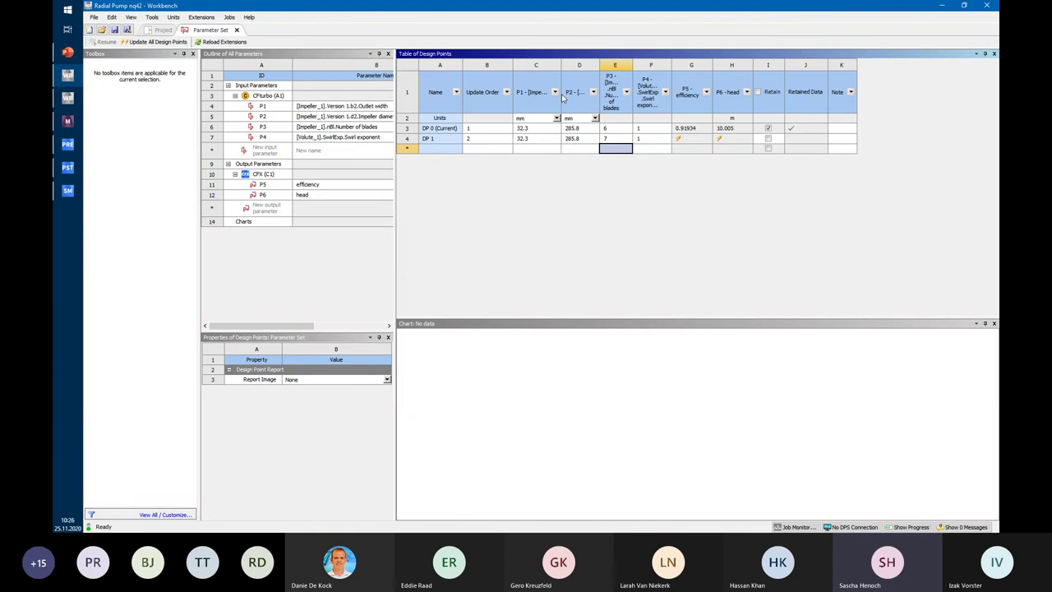
pyautogui.moveTo(560, 64); pyautogui.dragTo(597, 64)
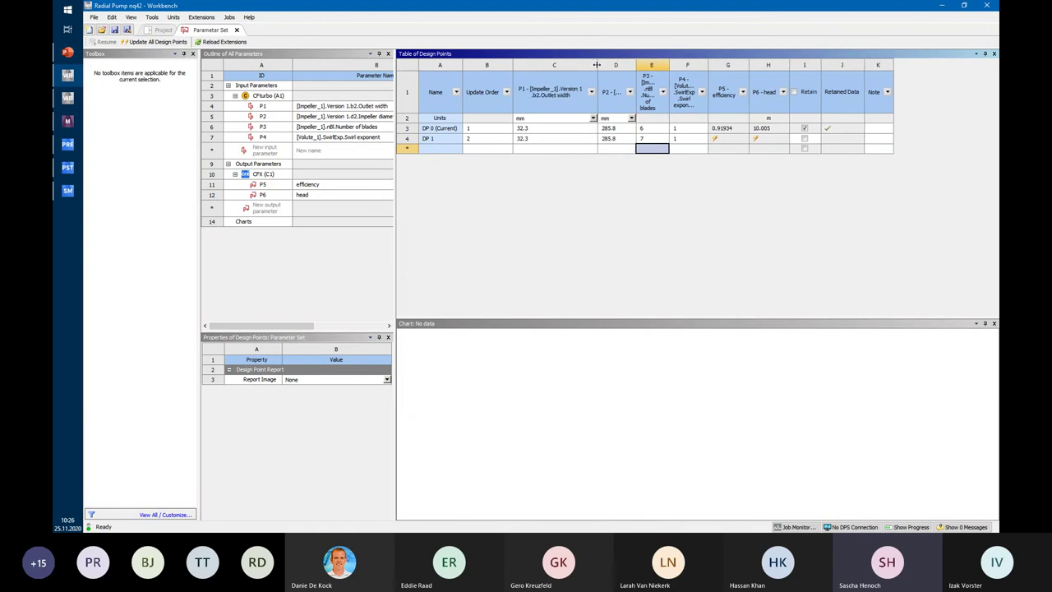
# - Add two more design points with impeller outlet widths of 30 mm and 35 mm
pyautogui.doubleClick(560, 149)
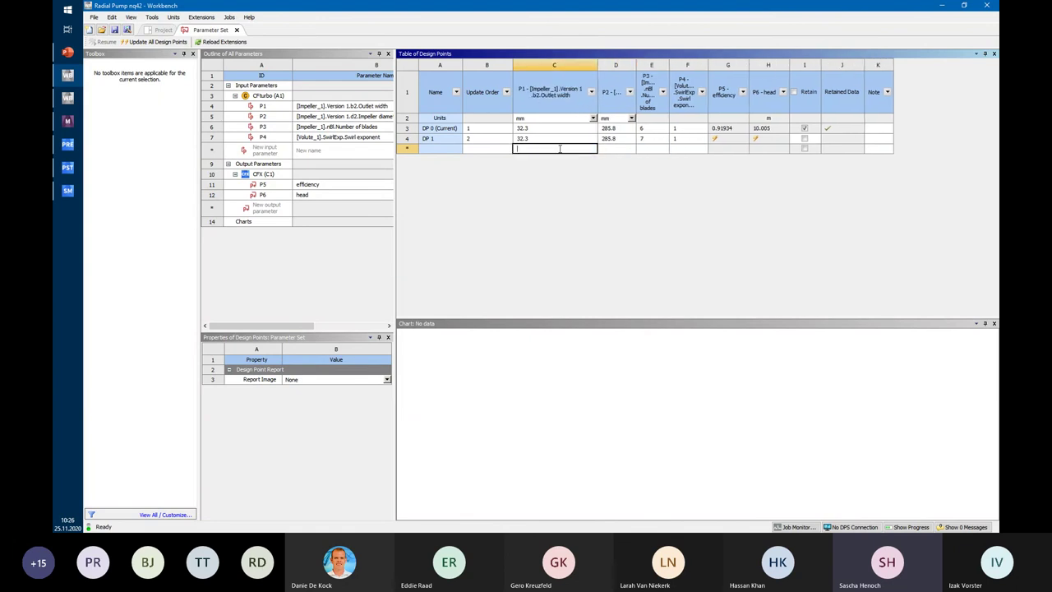
pyautogui.write('30')
pyautogui.press('Return')
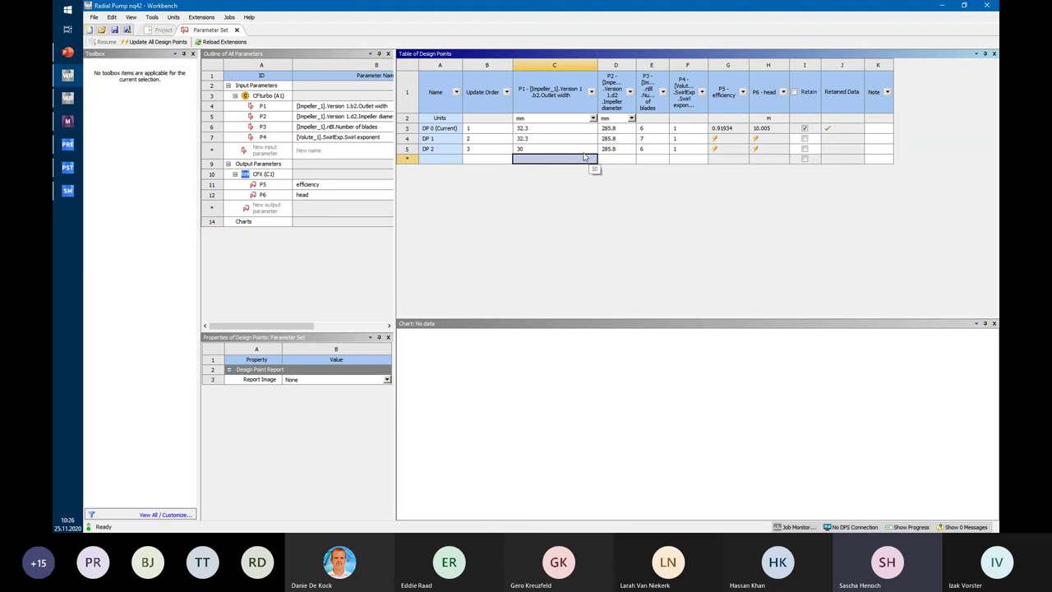
pyautogui.write('35')
pyautogui.press('Return')
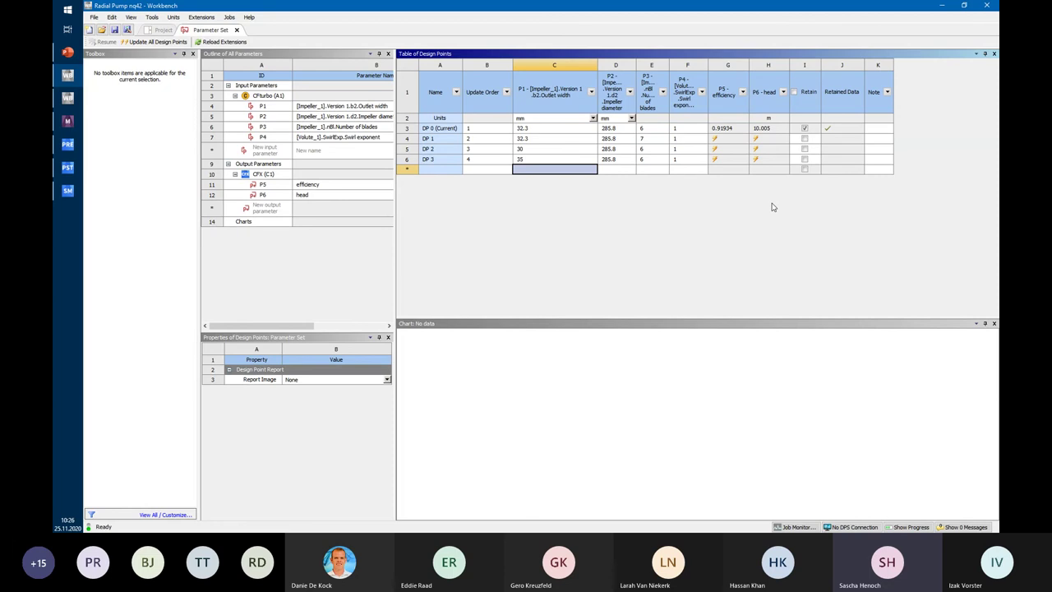
pyautogui.click(427, 140)
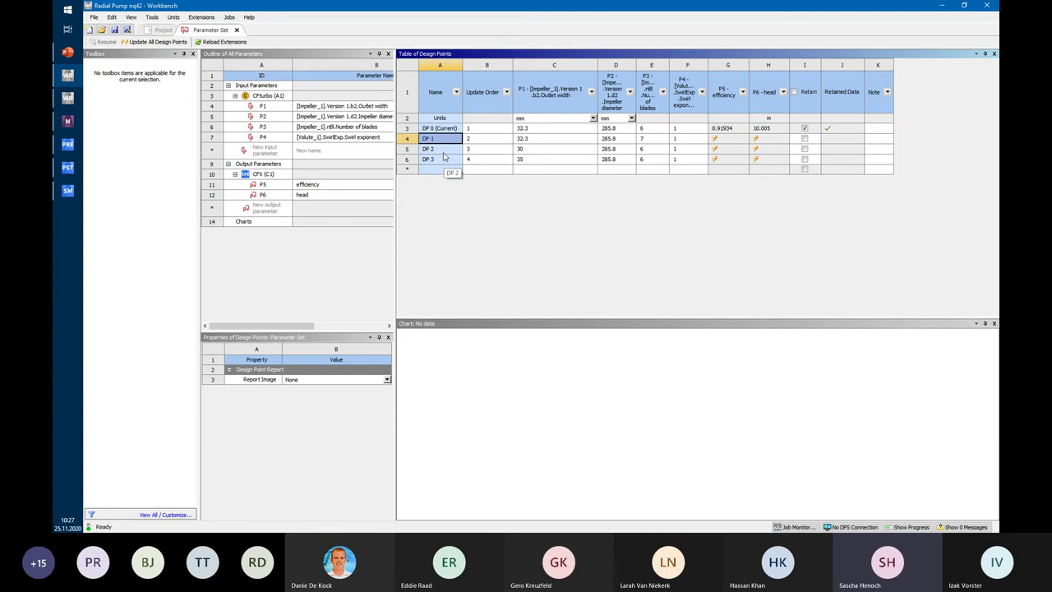
# - Return to the project schematic and attach a Response Surface Optimization system to the Parameter Set
pyautogui.click(237, 31)
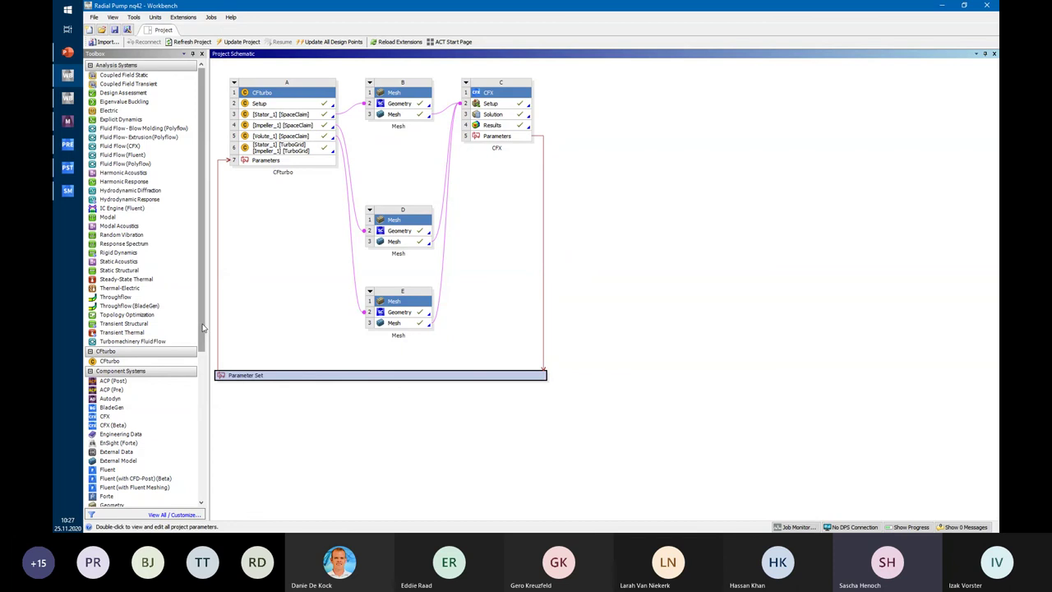
pyautogui.moveTo(204, 327); pyautogui.dragTo(203, 480)
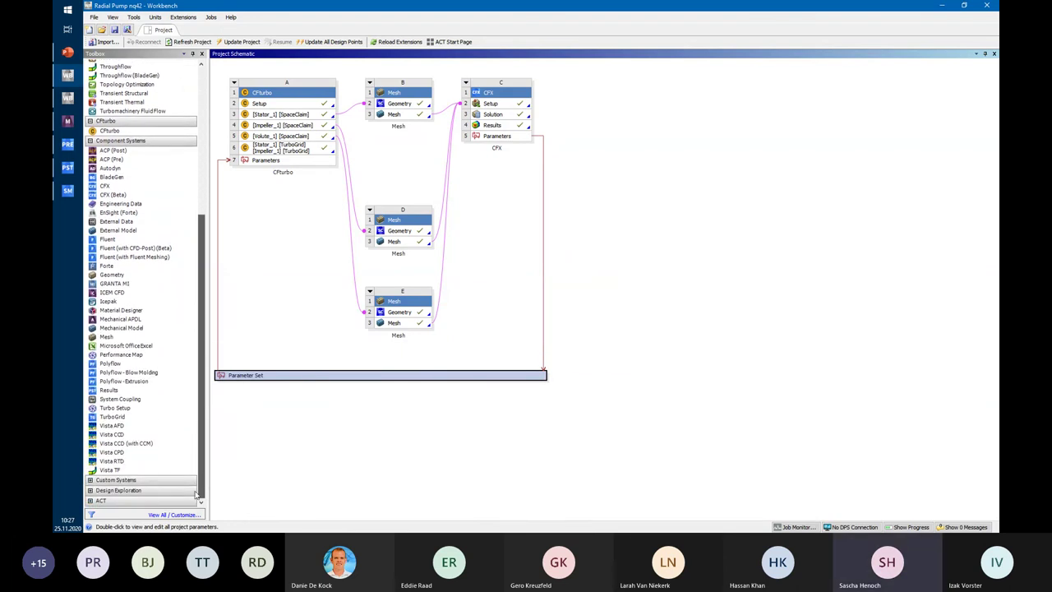
pyautogui.click(90, 490)
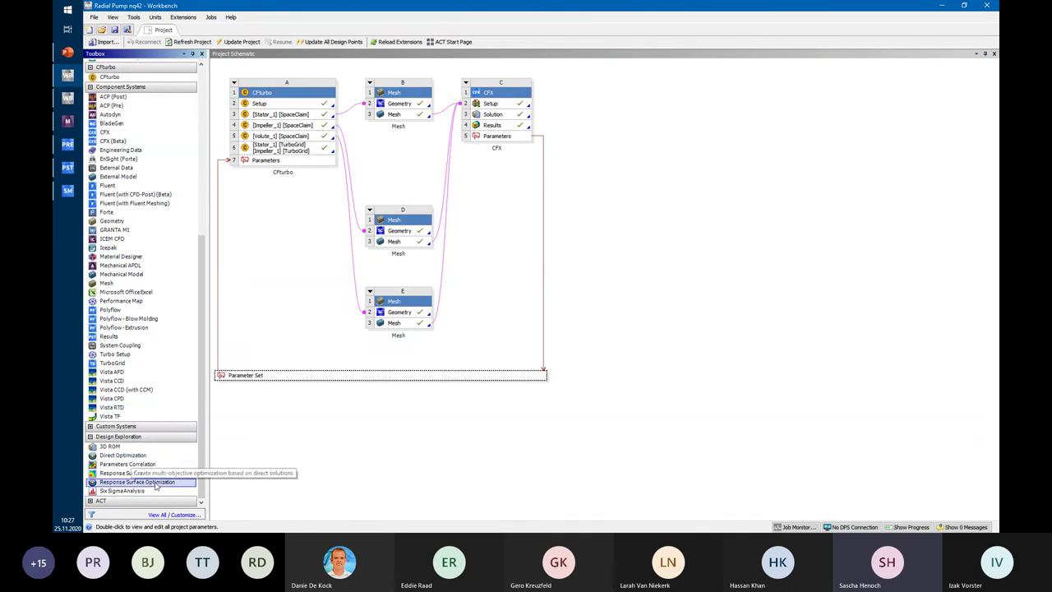
pyautogui.moveTo(148, 485); pyautogui.dragTo(259, 389)
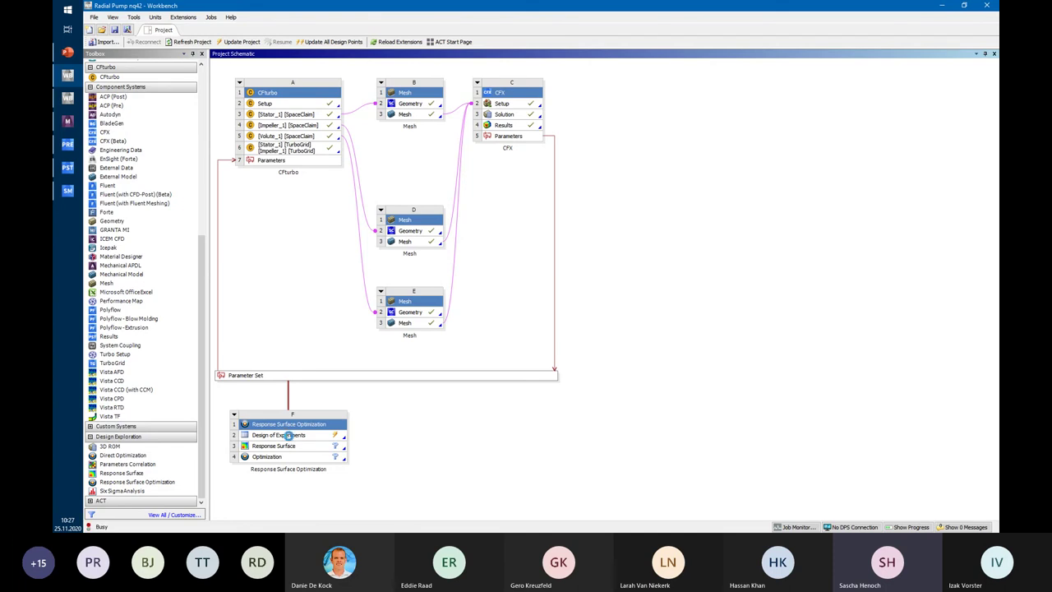
# - Open the Design of Experiments of the Response Surface Optimization and display its properties
pyautogui.doubleClick(289, 438)
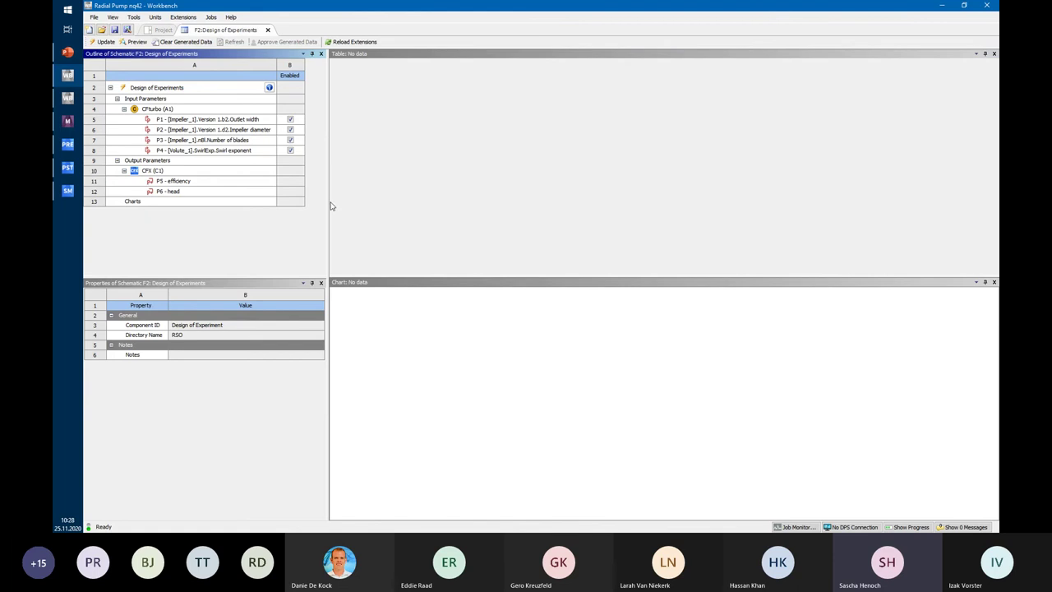
pyautogui.moveTo(327, 204); pyautogui.dragTo(386, 205)
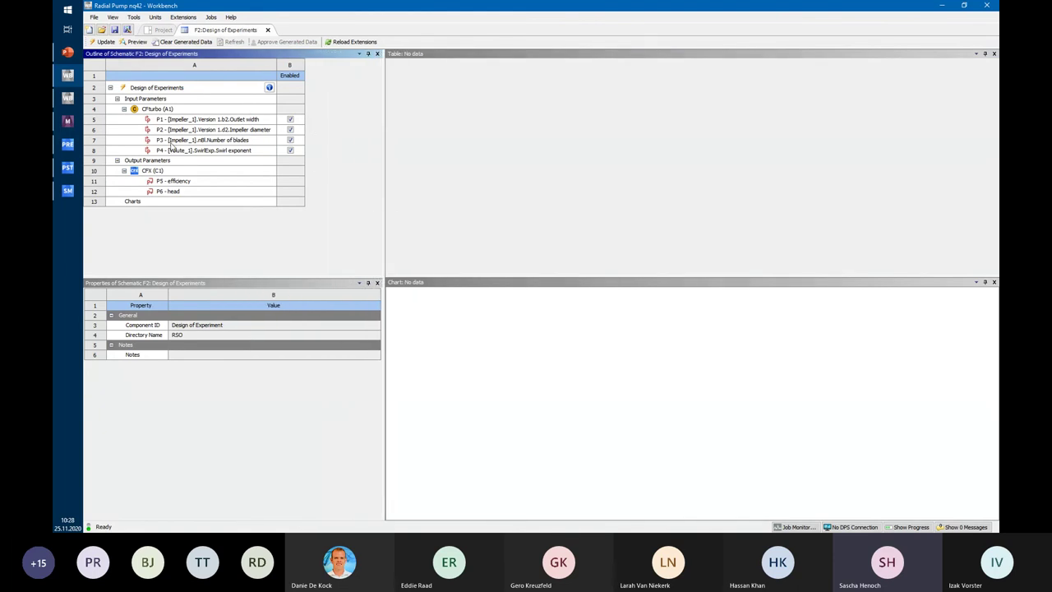
pyautogui.click(162, 89)
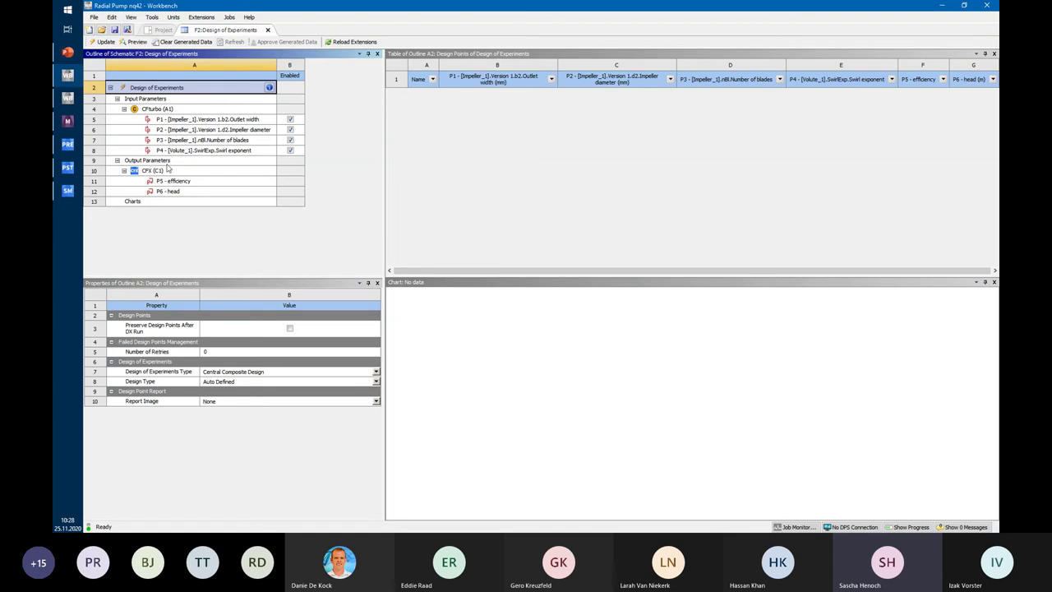
# - Set the design of experiments to Latin Hypercube Sampling Design with User-Defined Samples and a random generator seed of 50
pyautogui.click(299, 370)
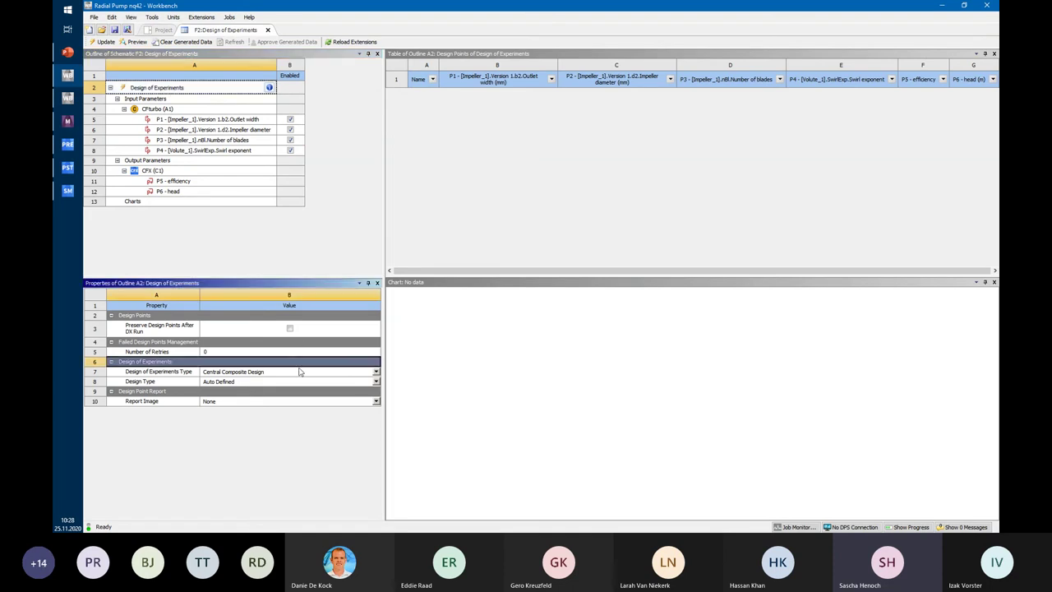
pyautogui.click(300, 372)
pyautogui.click(283, 414)
pyautogui.click(282, 382)
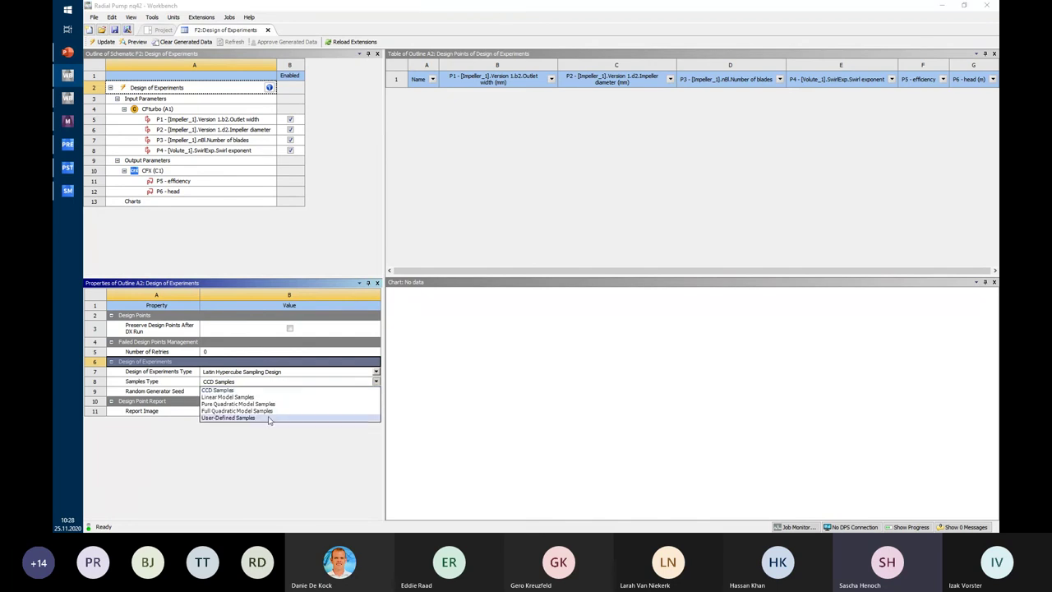
pyautogui.click(234, 417)
pyautogui.click(241, 392)
pyautogui.write('50')
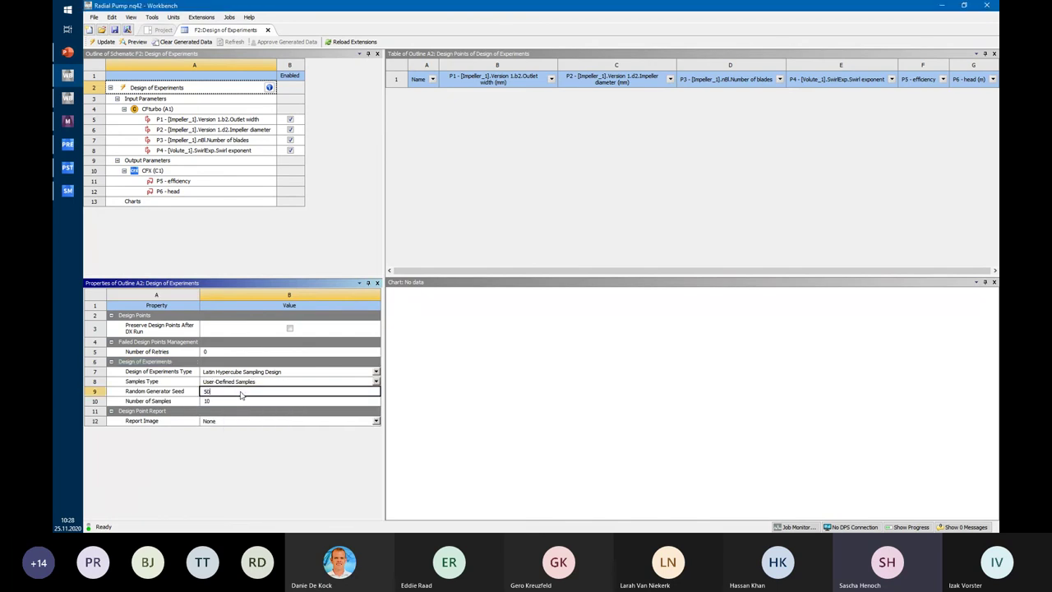
pyautogui.press('Return')
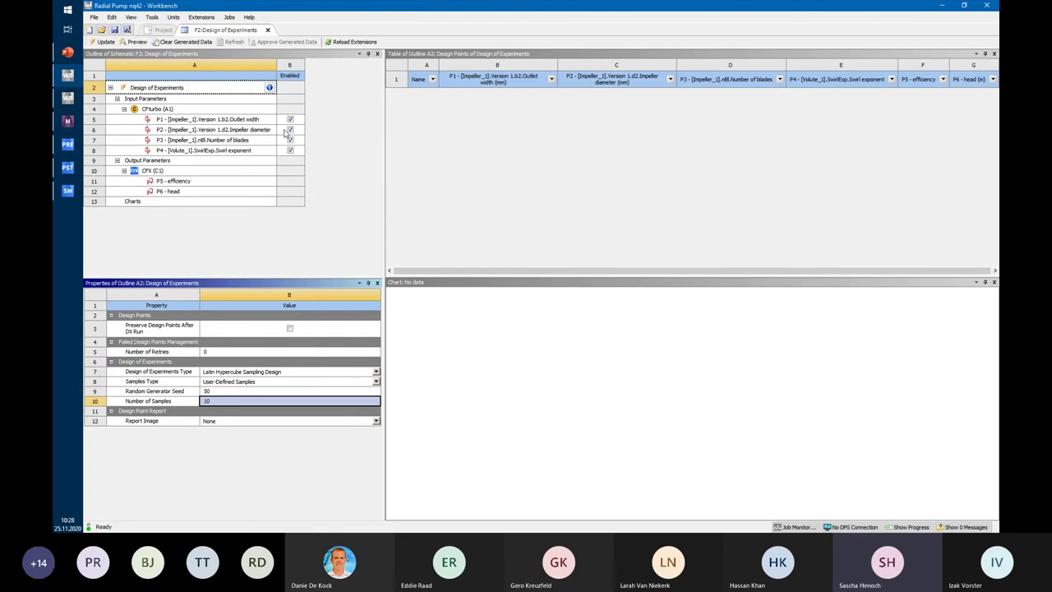
# - Disable the number of blades and swirl exponent input parameters in the design of experiments
pyautogui.click(290, 140)
pyautogui.click(290, 150)
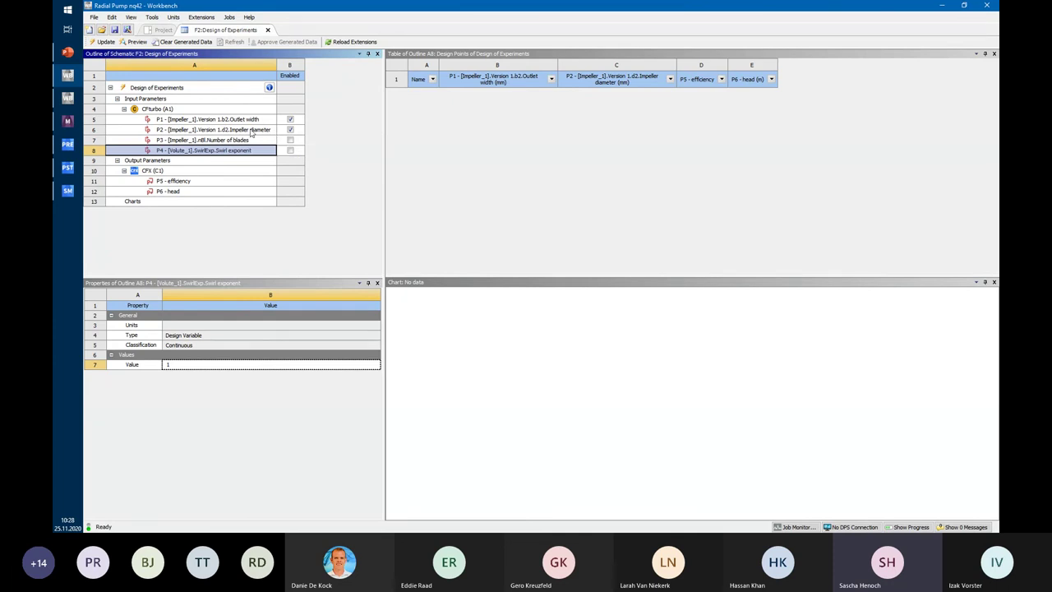
# - Preview the design points of the design of experiments and view the bounds of the impeller outlet width parameter
pyautogui.click(149, 88)
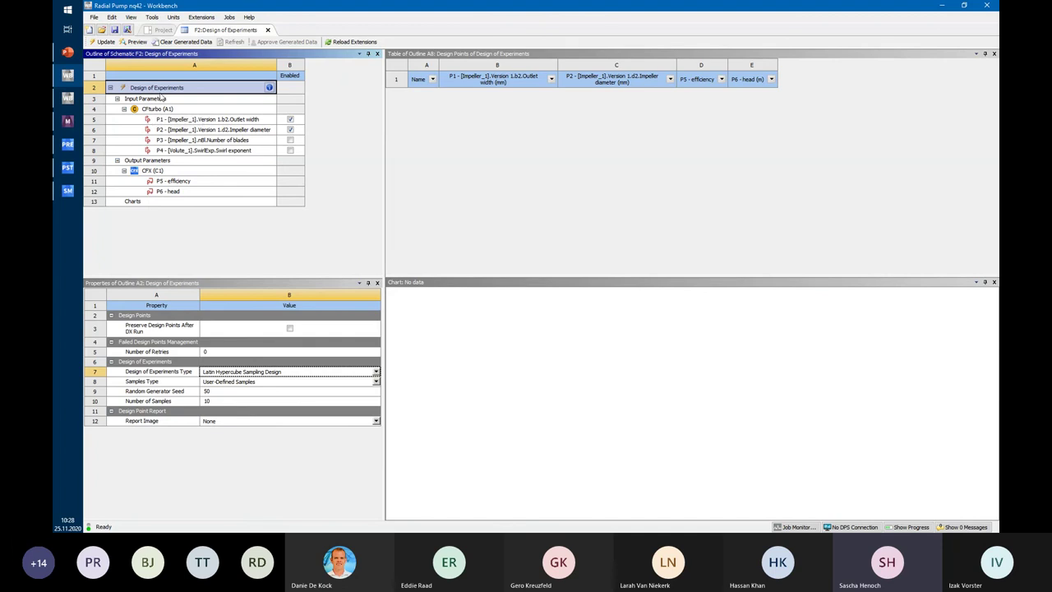
pyautogui.rightClick(162, 88)
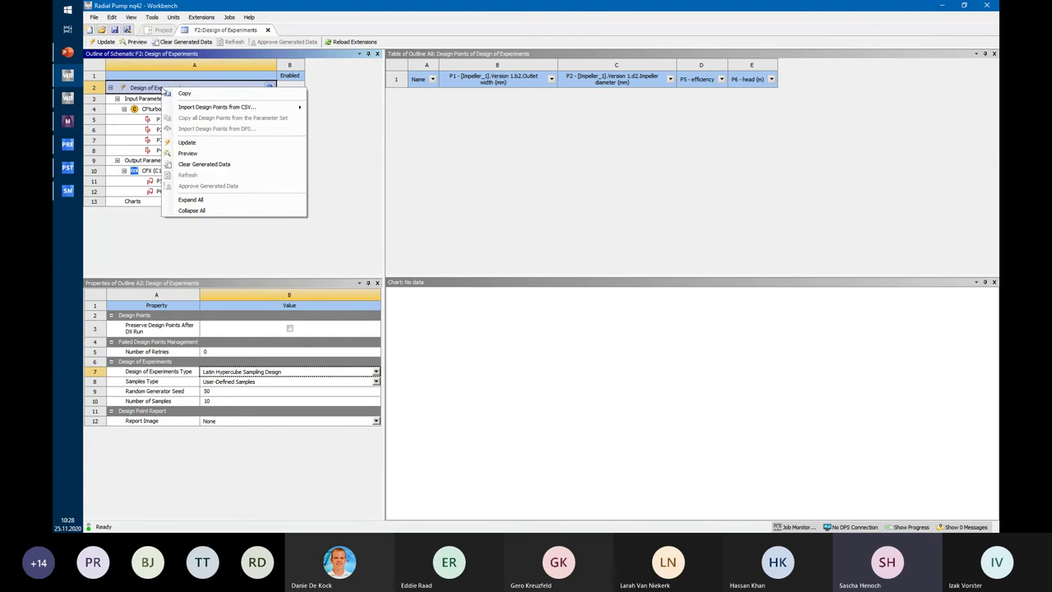
pyautogui.click(188, 153)
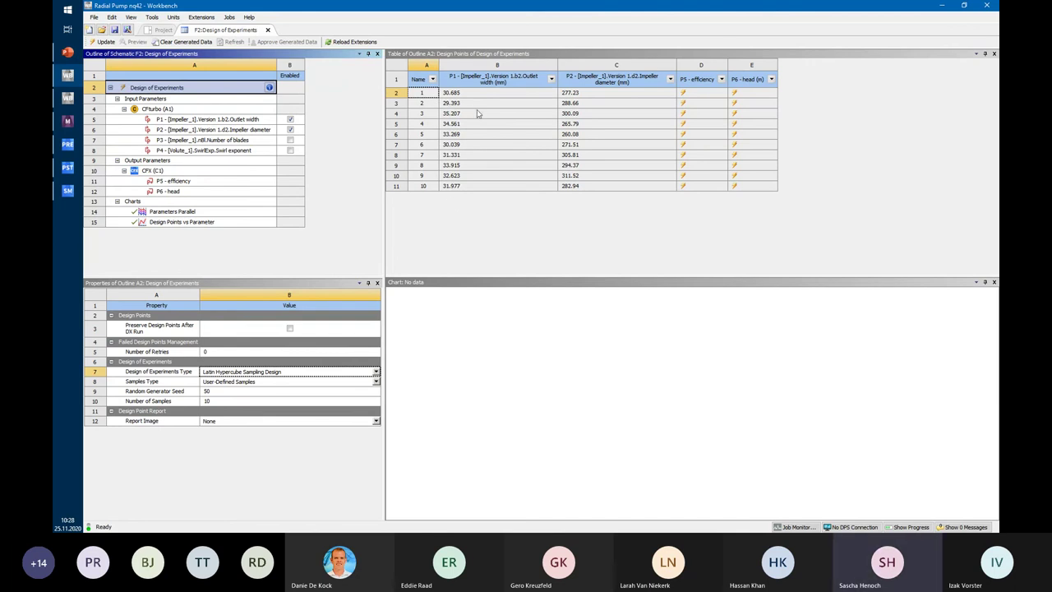
pyautogui.click(247, 120)
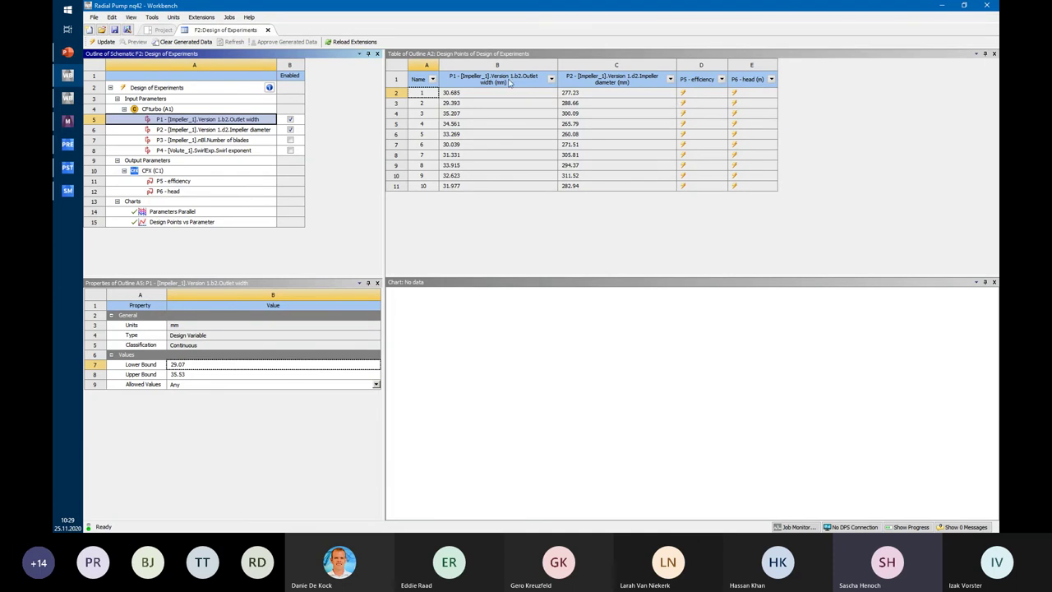
# - Return to the project schematic, switch to the Workbench window with the unsaved project, and open the impeller's mesh in Ansys Meshing
pyautogui.click(160, 30)
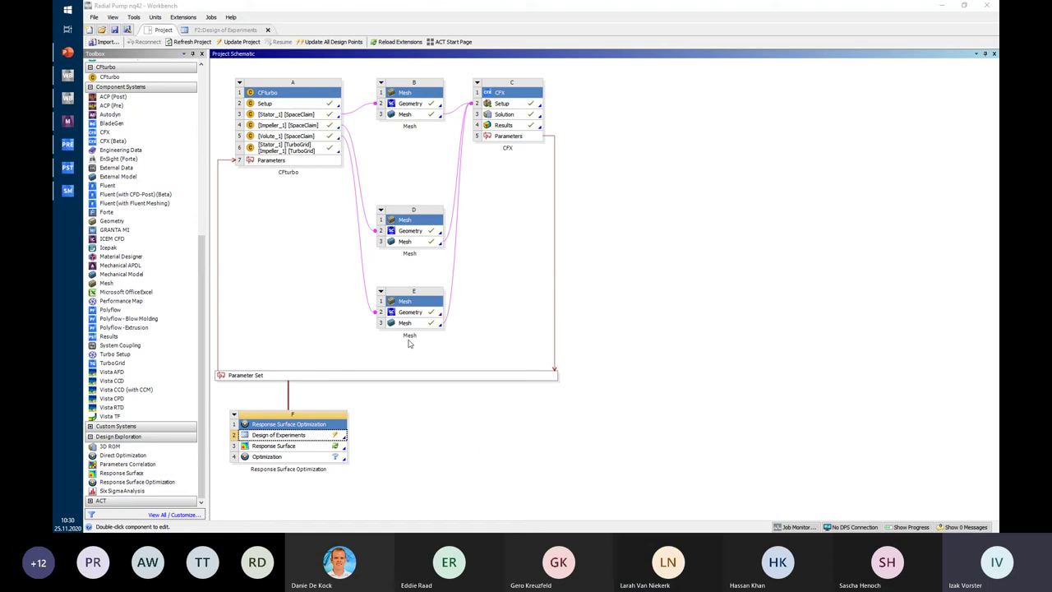
pyautogui.click(62, 81)
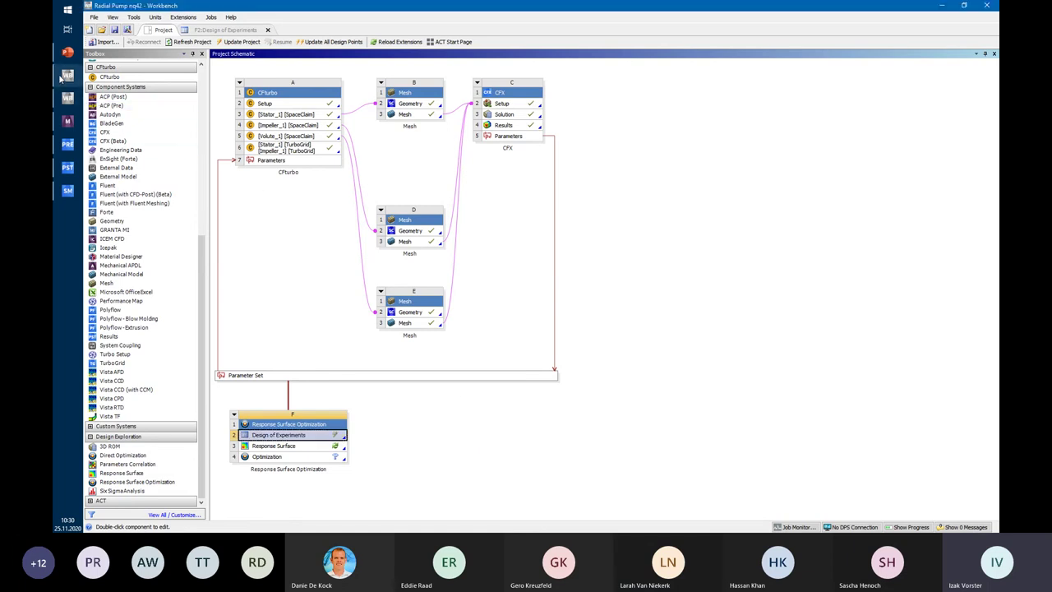
pyautogui.click(68, 98)
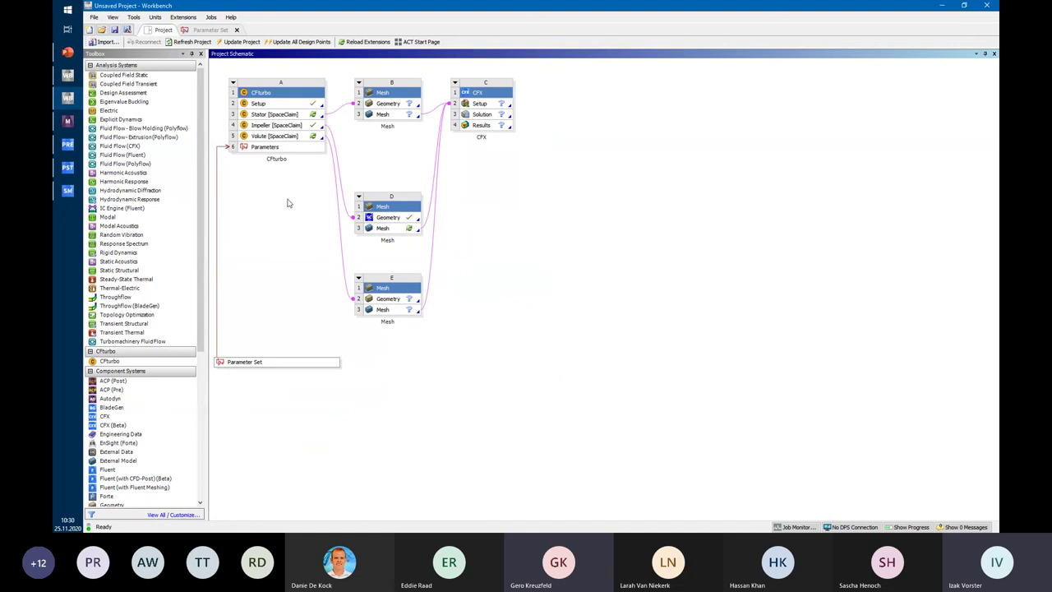
pyautogui.doubleClick(409, 231)
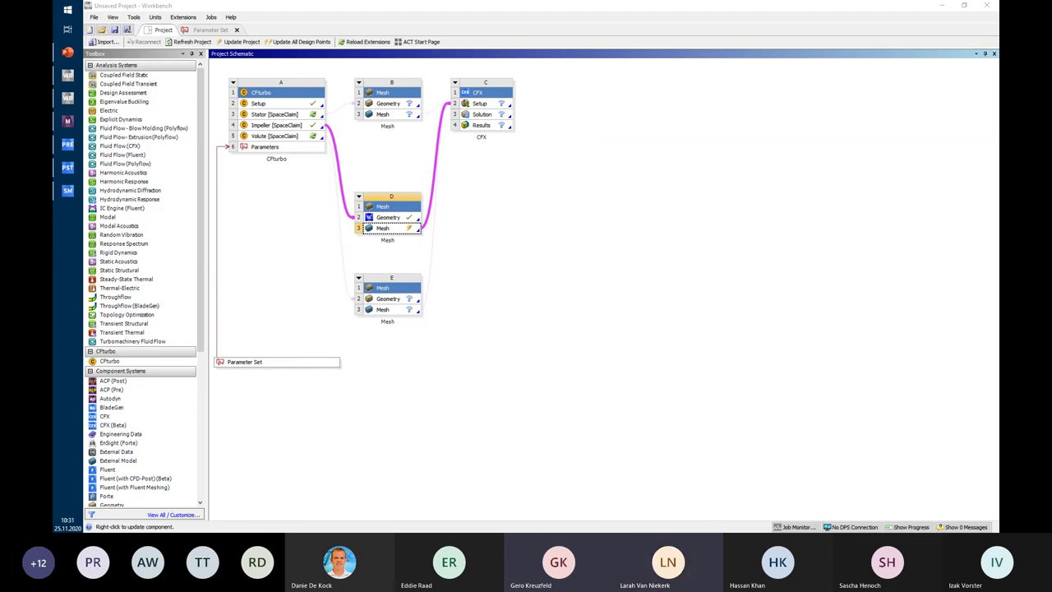
pyautogui.doubleClick(239, 88)
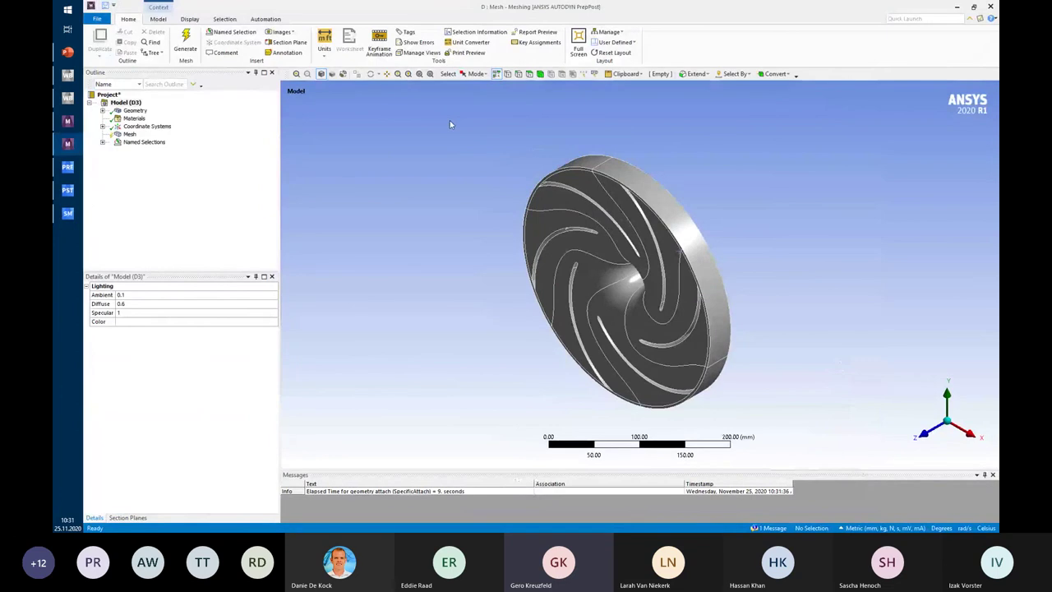
# - Set the model's ambient lighting to 0.3 to brighten the impeller
pyautogui.click(126, 103)
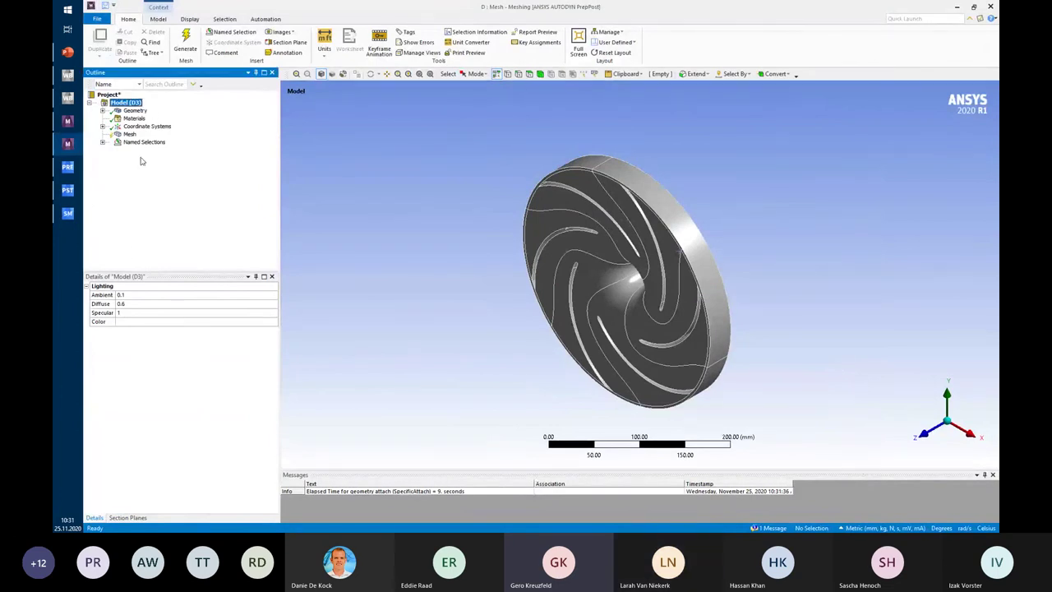
pyautogui.click(130, 296)
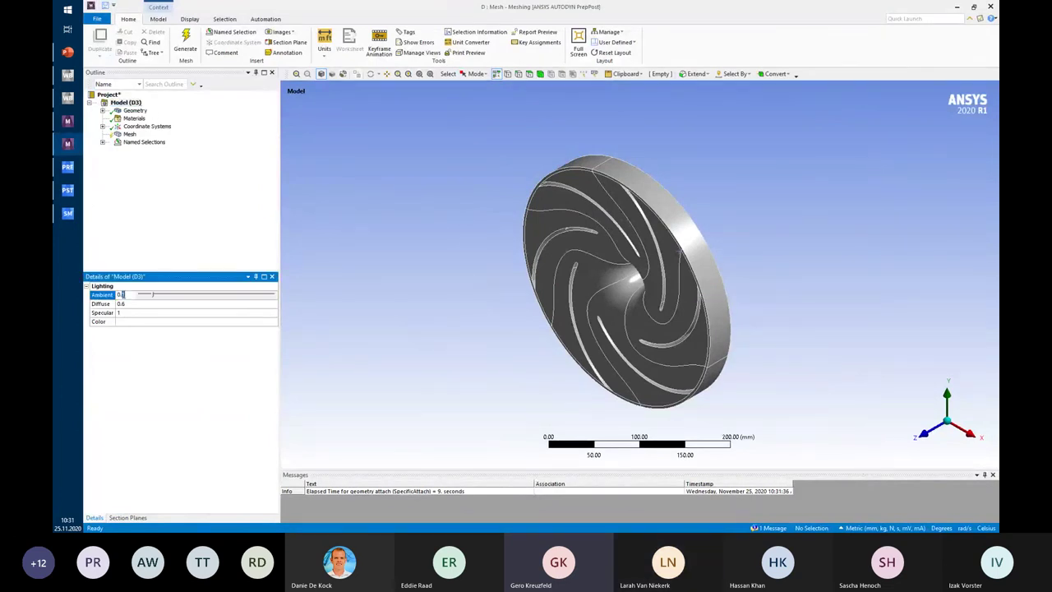
pyautogui.moveTo(152, 293); pyautogui.dragTo(179, 293)
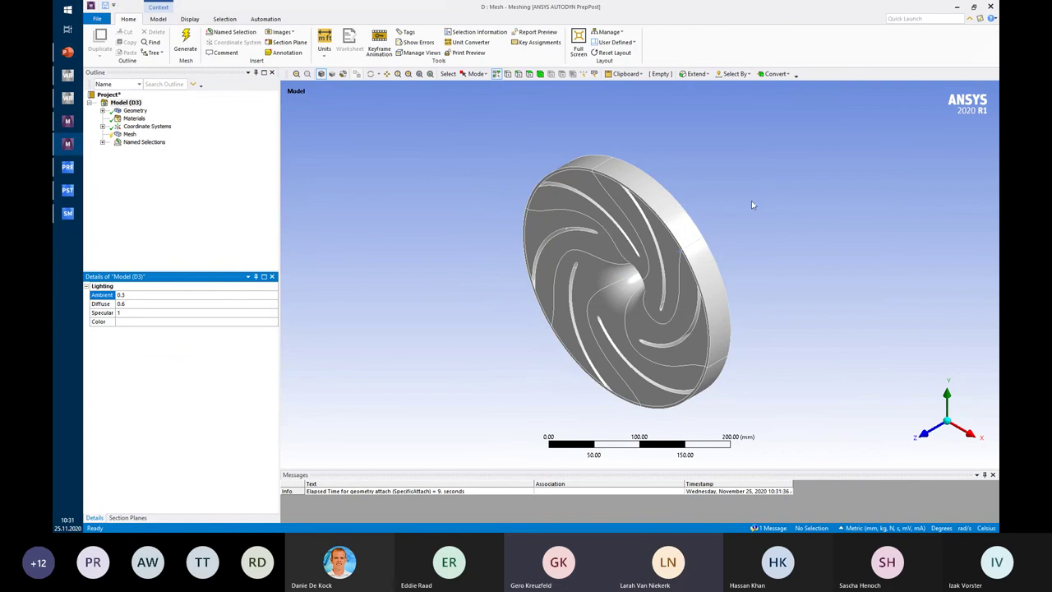
pyautogui.moveTo(751, 202); pyautogui.dragTo(435, 280, button='middle')
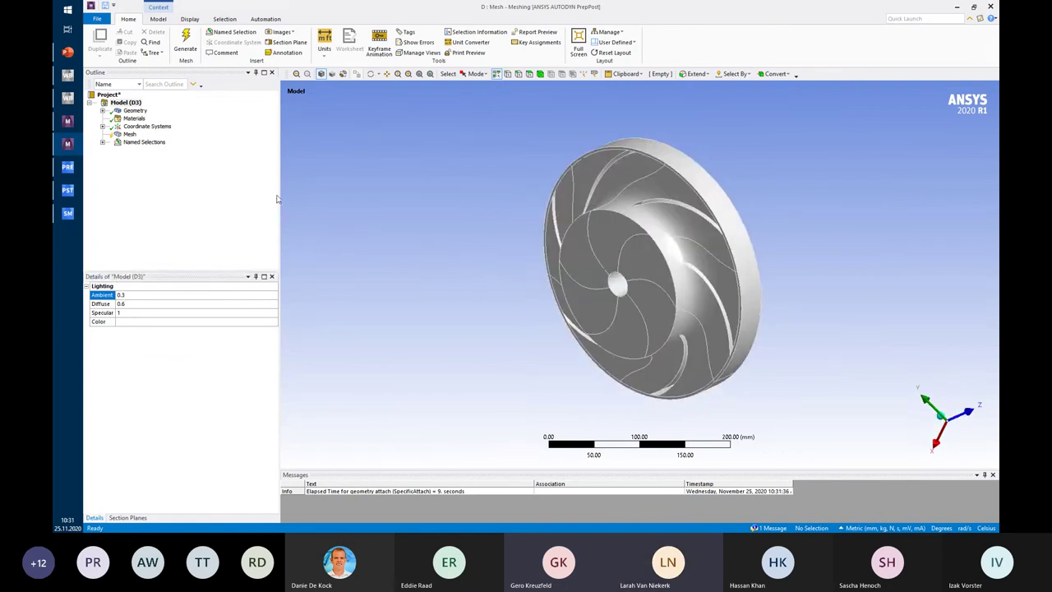
# - Set the impeller mesh's solver preference to CFX
pyautogui.click(128, 134)
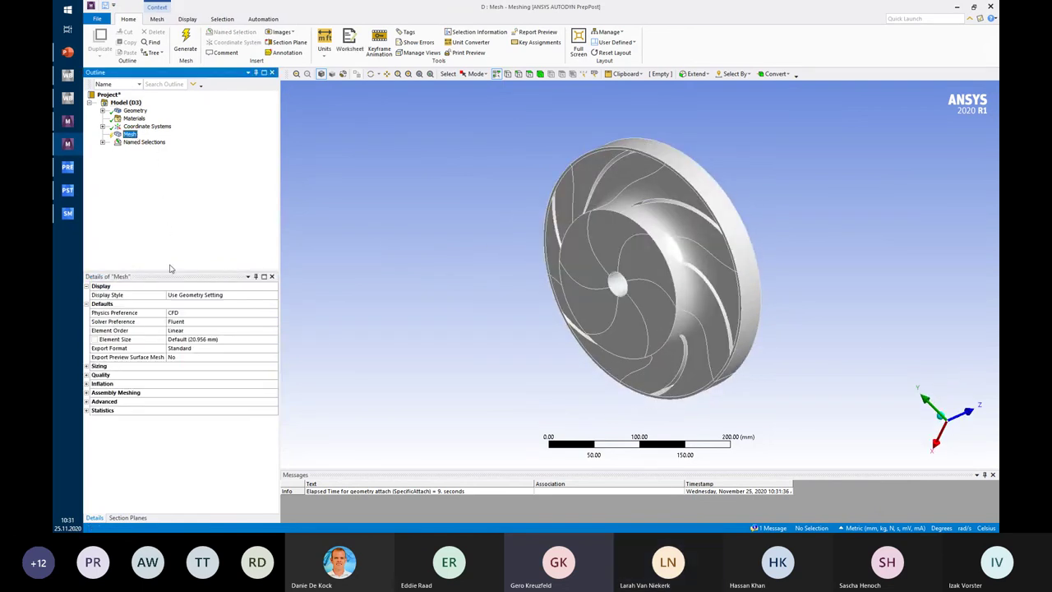
pyautogui.click(188, 322)
pyautogui.click(273, 321)
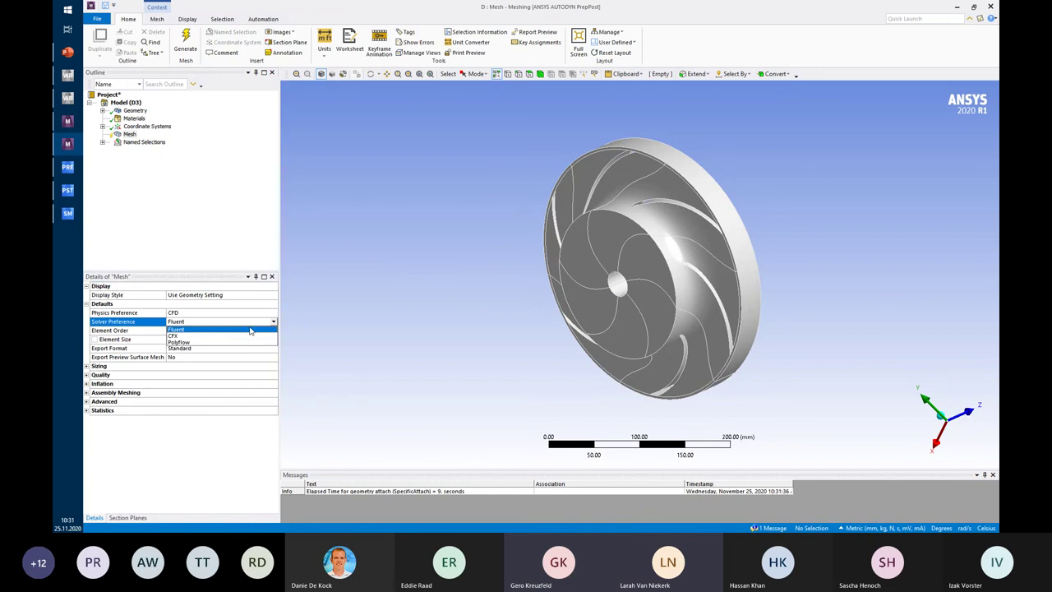
pyautogui.click(243, 339)
# - Examine the impeller's imported named selections, including the body, shroud, outflow, inflow and blade edges
pyautogui.click(103, 142)
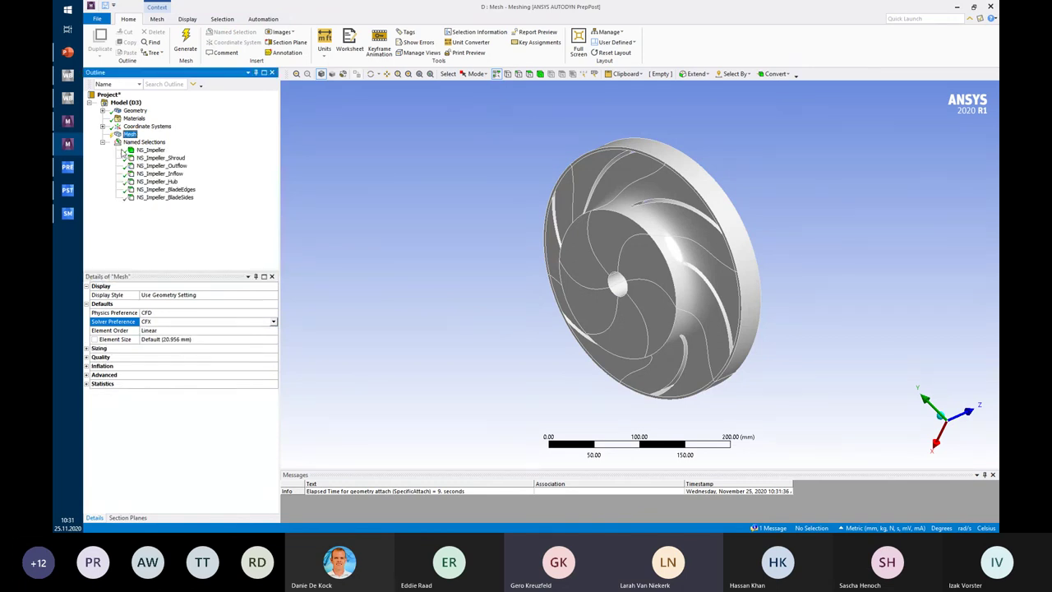
pyautogui.click(150, 151)
pyautogui.click(150, 158)
pyautogui.click(152, 166)
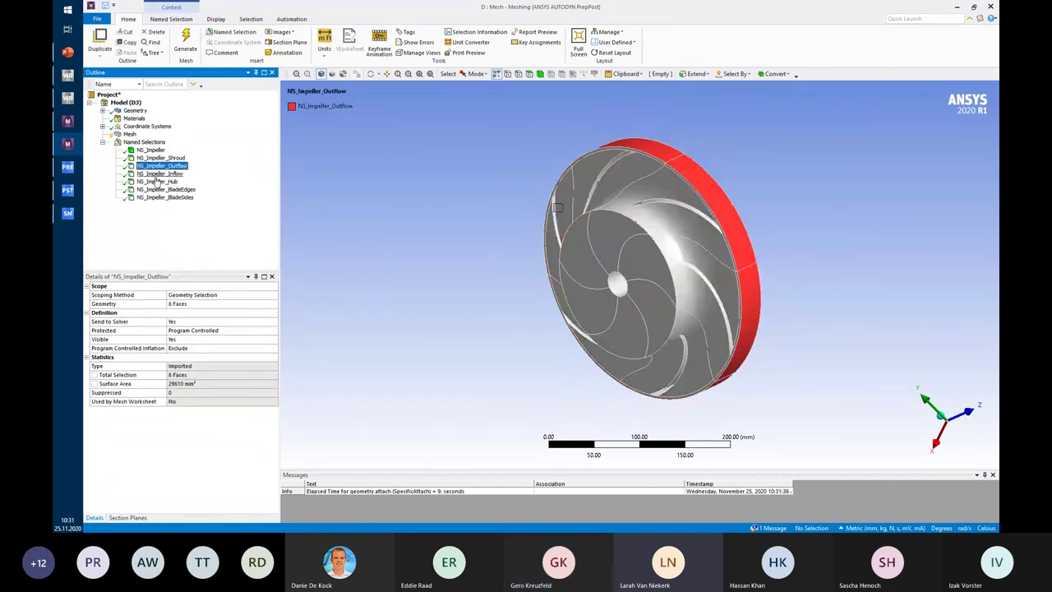
pyautogui.click(155, 173)
pyautogui.click(159, 189)
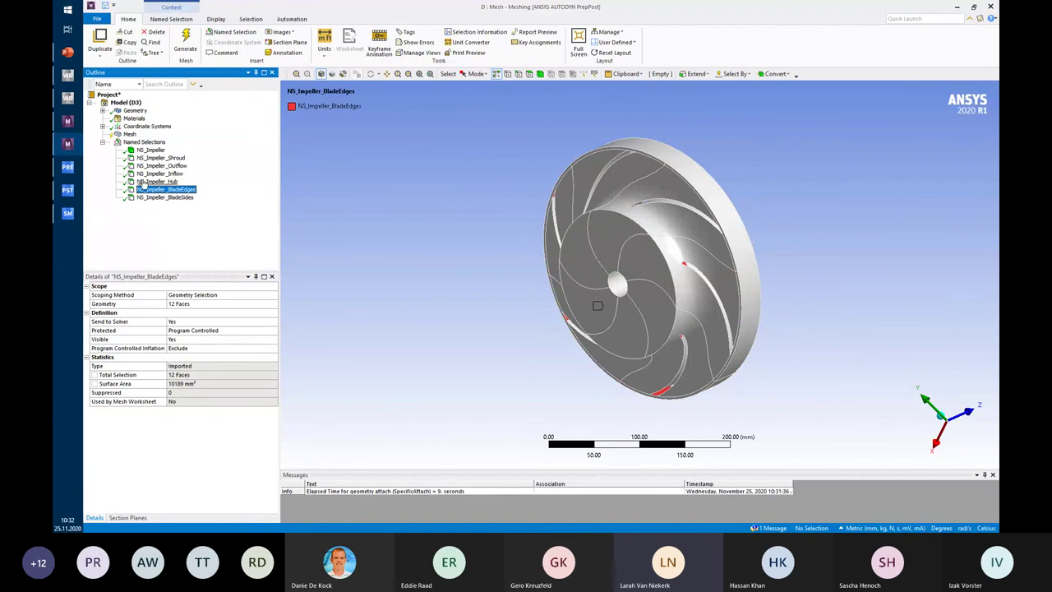
# - Insert an inflation control on the mesh and scope it to the named selection NS_Impeller
pyautogui.rightClick(129, 135)
pyautogui.moveTo(165, 137)
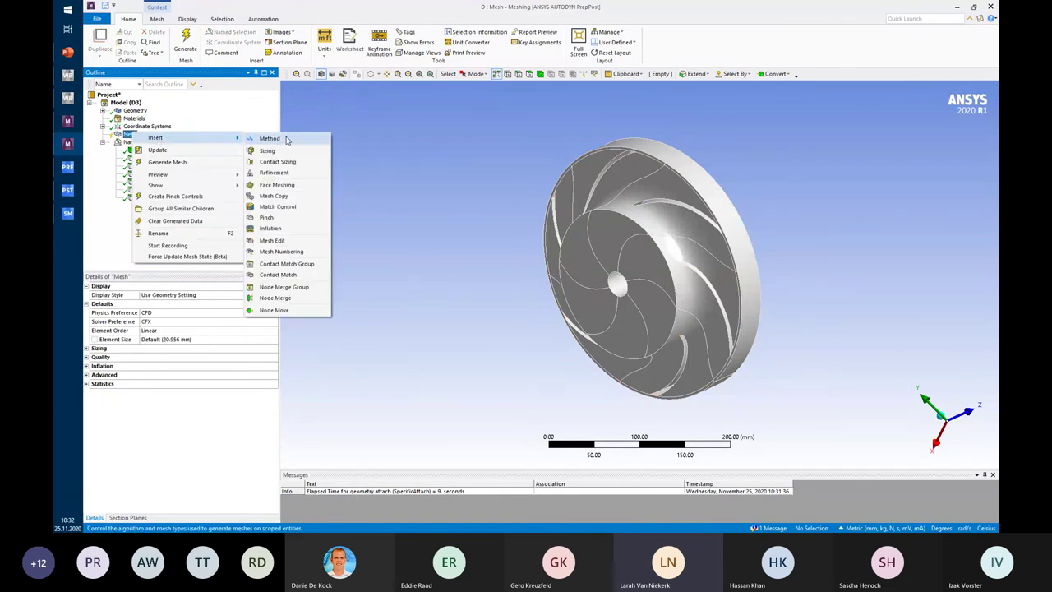
pyautogui.press('Escape')
pyautogui.press('Escape')
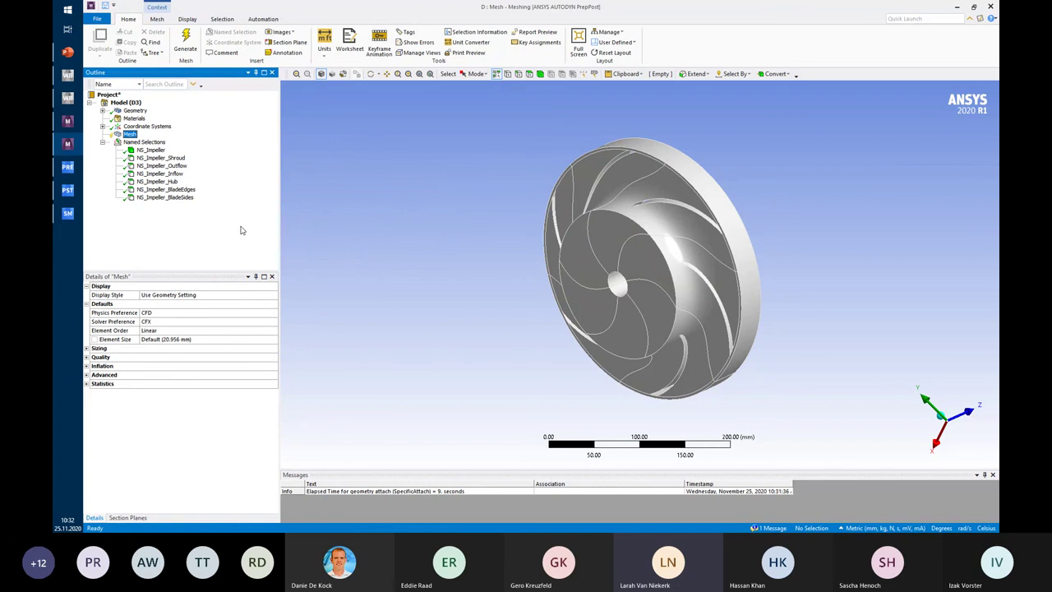
pyautogui.click(218, 293)
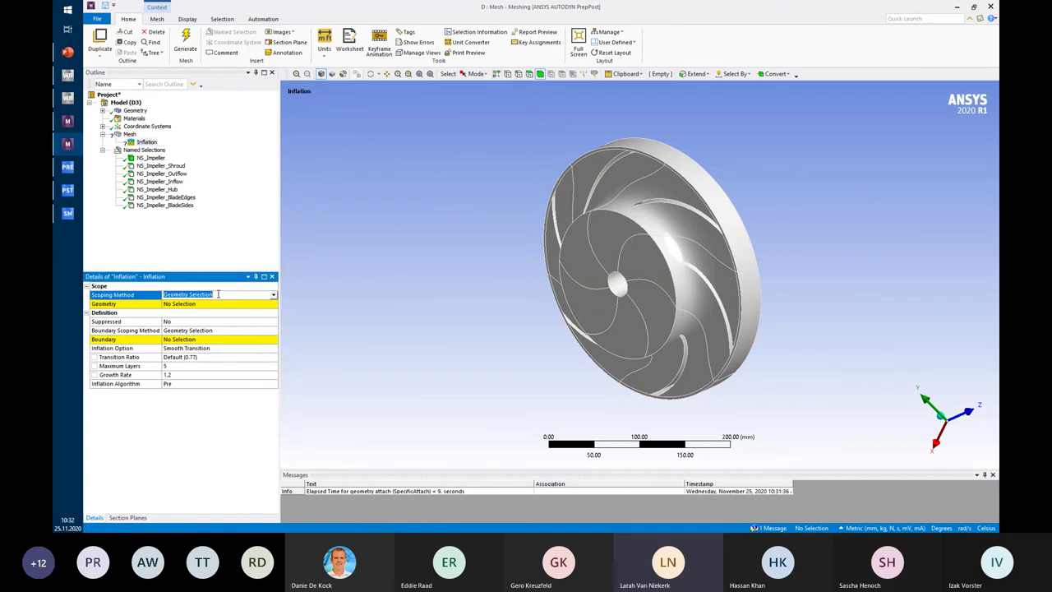
pyautogui.click(218, 293)
pyautogui.click(222, 304)
pyautogui.click(258, 305)
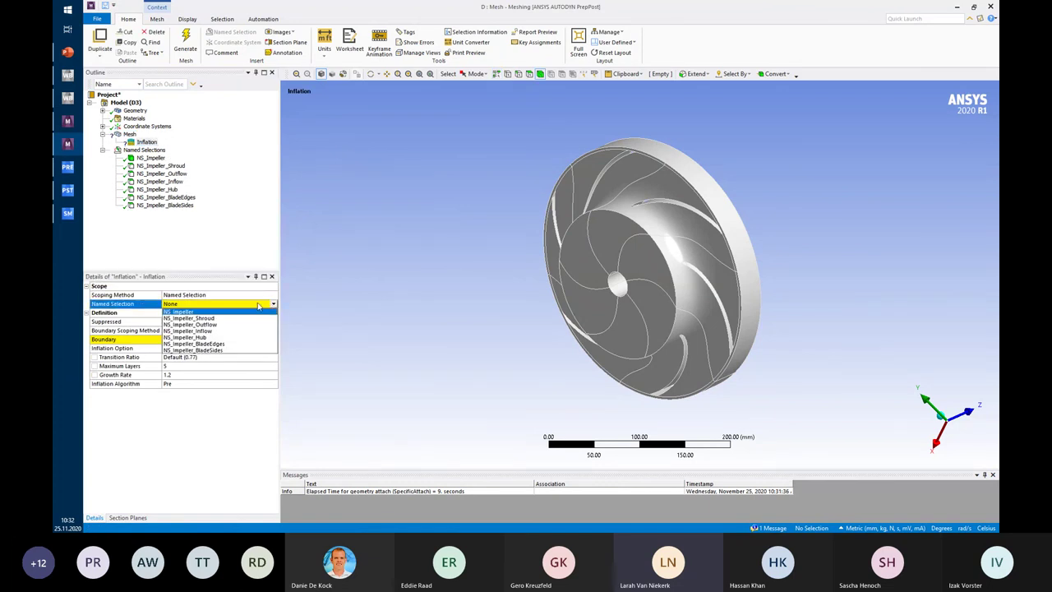
pyautogui.click(223, 312)
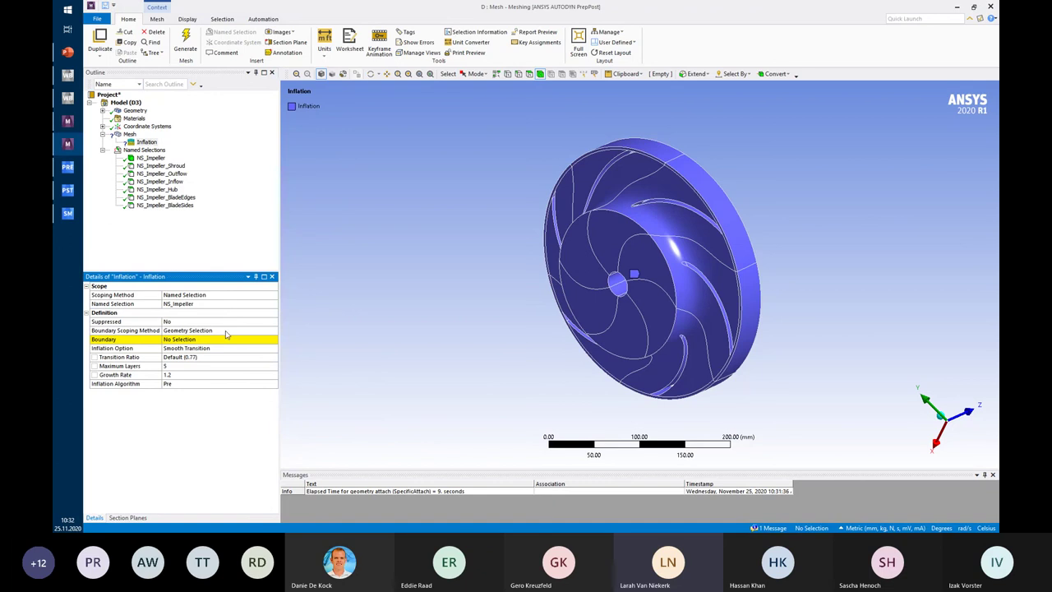
# - Define the inflation boundary by named selections, using the impeller's shroud, hub, blade edges and blade sides
pyautogui.doubleClick(227, 331)
pyautogui.click(245, 341)
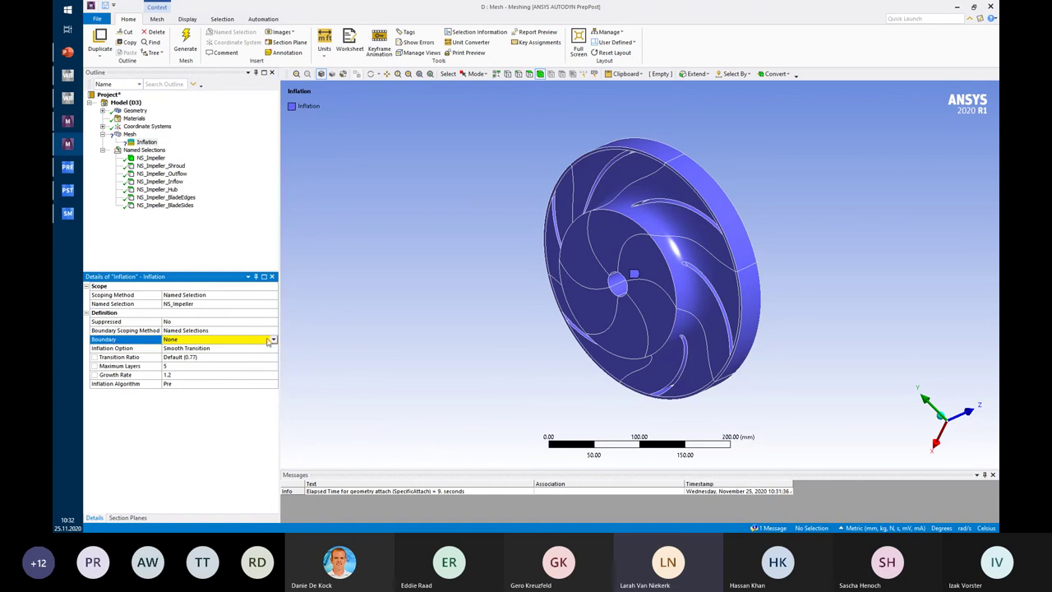
pyautogui.click(272, 340)
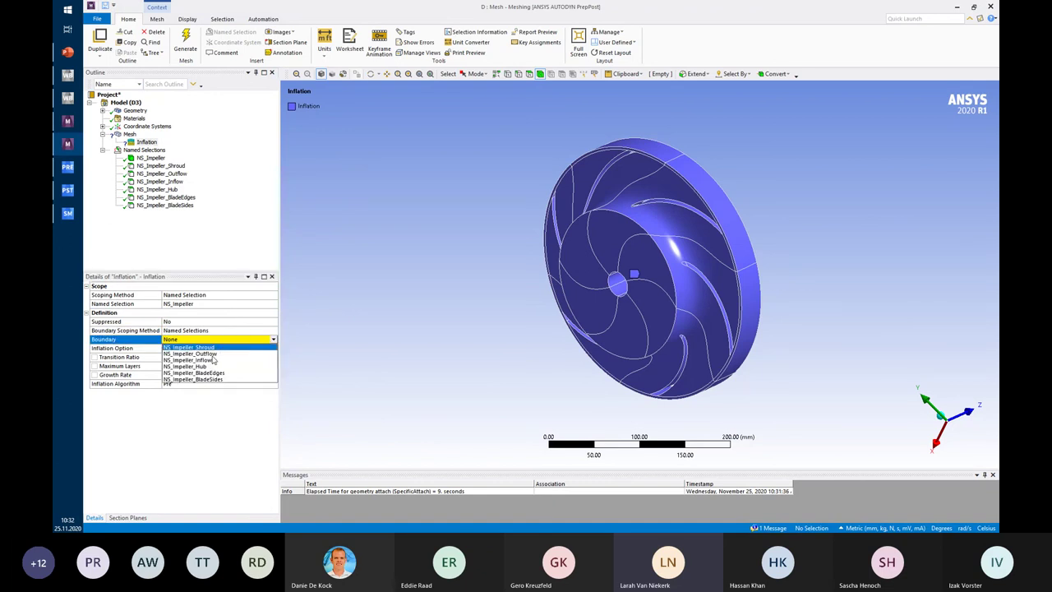
pyautogui.keyDown('ctrl'); pyautogui.click(201, 354); pyautogui.keyUp('ctrl')
pyautogui.keyDown('ctrl'); pyautogui.click(201, 366); pyautogui.keyUp('ctrl')
pyautogui.keyDown('ctrl'); pyautogui.click(201, 373); pyautogui.keyUp('ctrl')
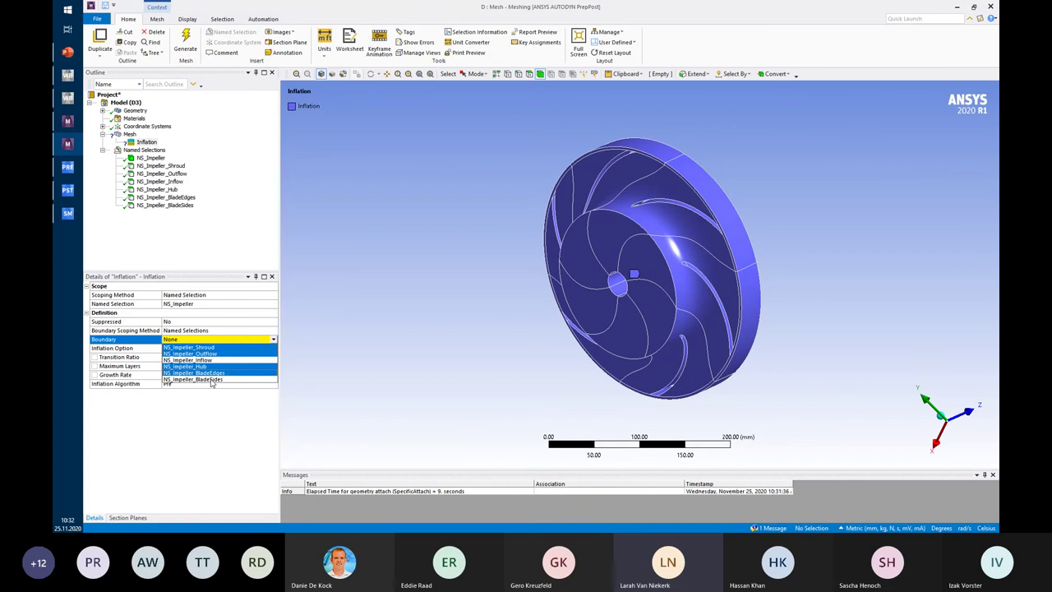
pyautogui.keyDown('ctrl'); pyautogui.click(212, 380); pyautogui.keyUp('ctrl')
pyautogui.keyDown('ctrl'); pyautogui.click(208, 355); pyautogui.keyUp('ctrl')
pyautogui.press('Return')
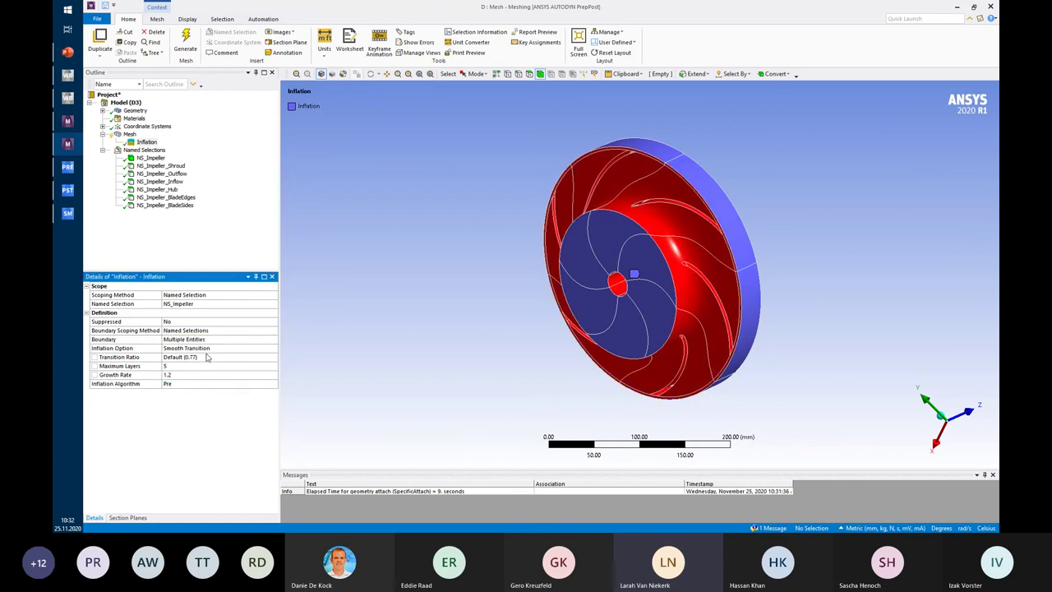
pyautogui.click(199, 245)
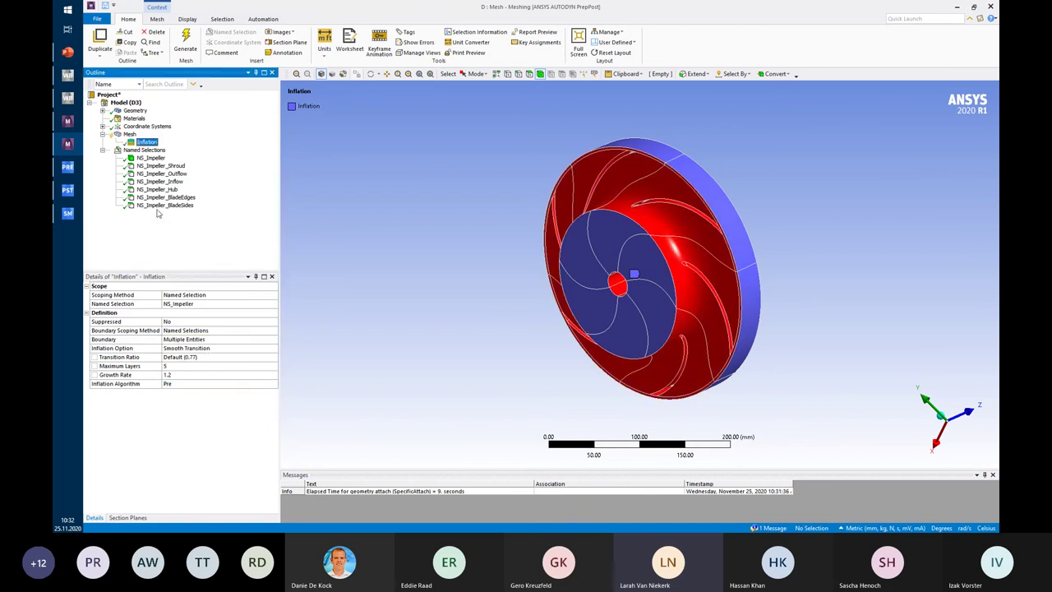
# - Set the global mesh element size to 5 mm and turn off Capture Curvature in the sizing settings
pyautogui.click(130, 135)
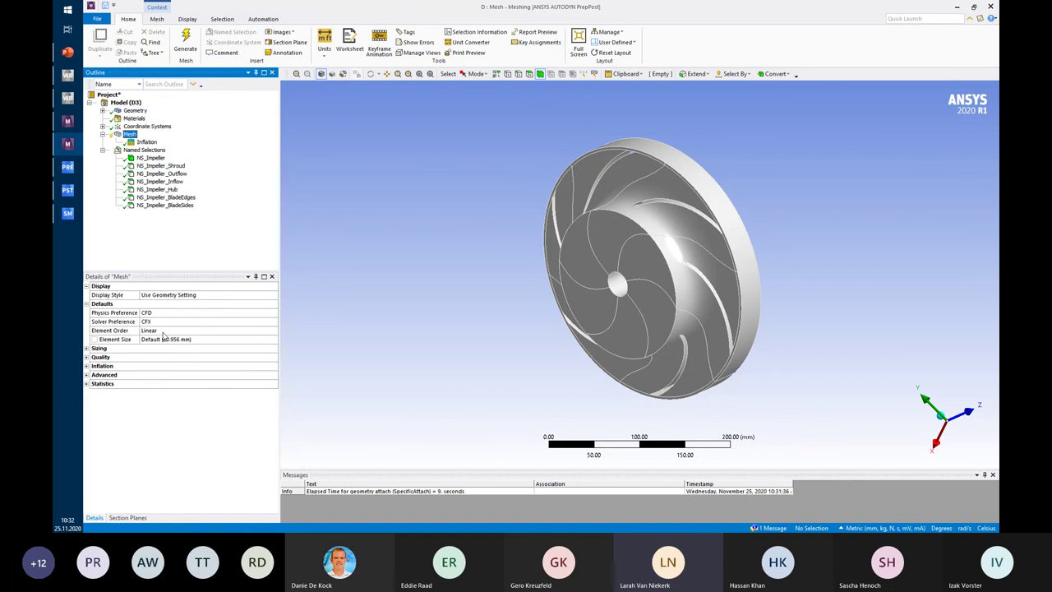
pyautogui.click(161, 339)
pyautogui.write('1')
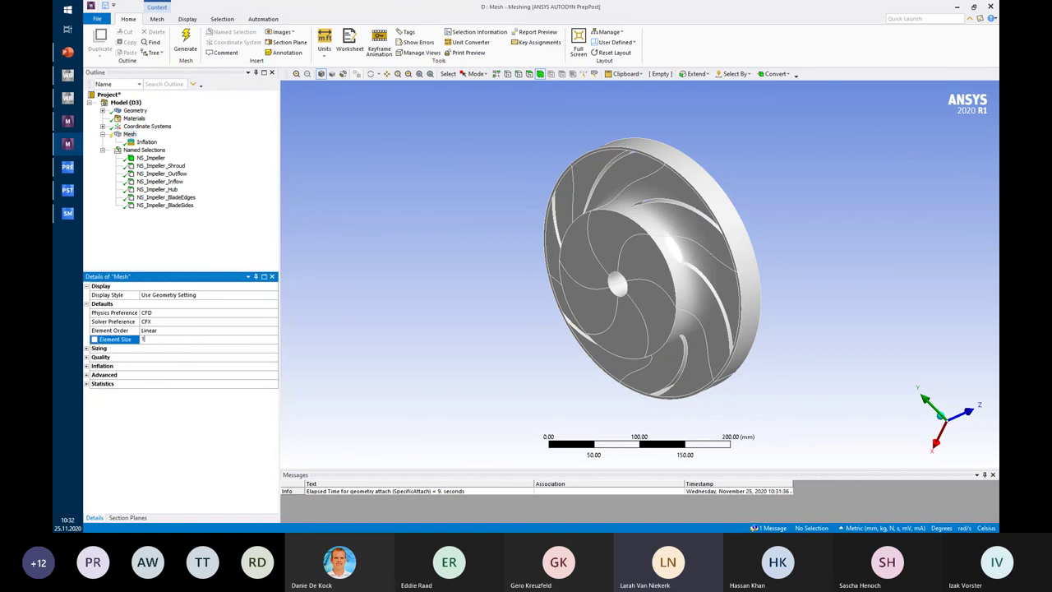
pyautogui.write('5')
pyautogui.press('Return')
pyautogui.click(87, 349)
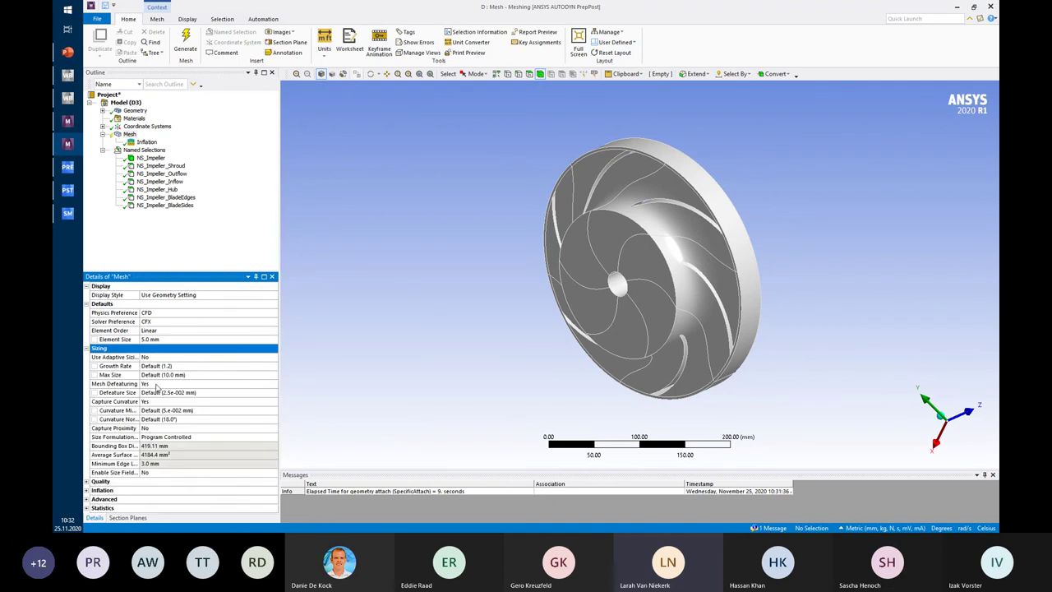
pyautogui.doubleClick(151, 402)
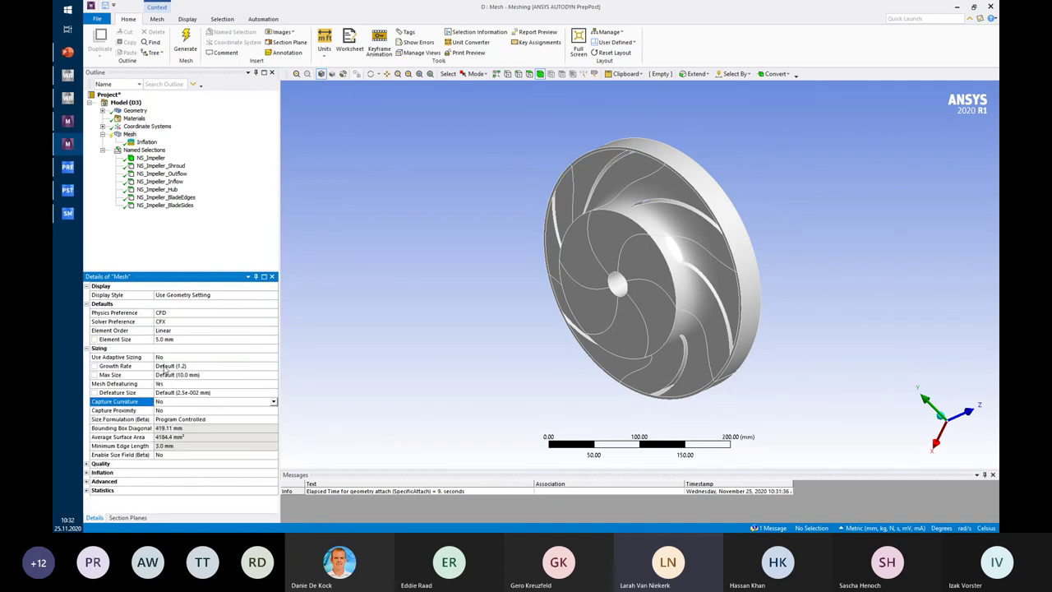
# - Generate the impeller mesh with the inflation control
pyautogui.click(147, 142)
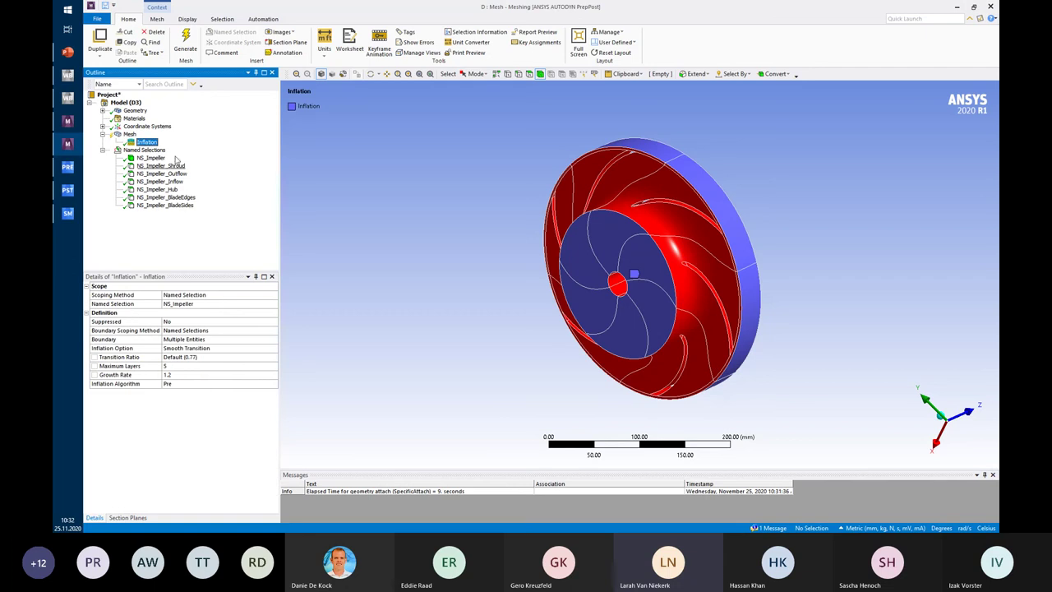
pyautogui.click(189, 44)
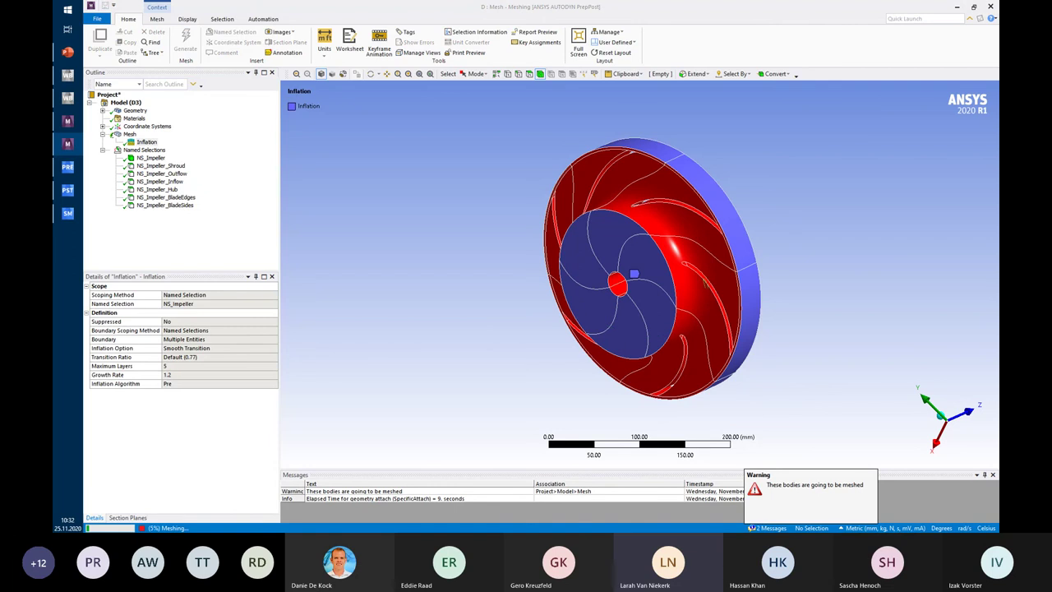
pyautogui.moveTo(262, 282); pyautogui.dragTo(437, 207)
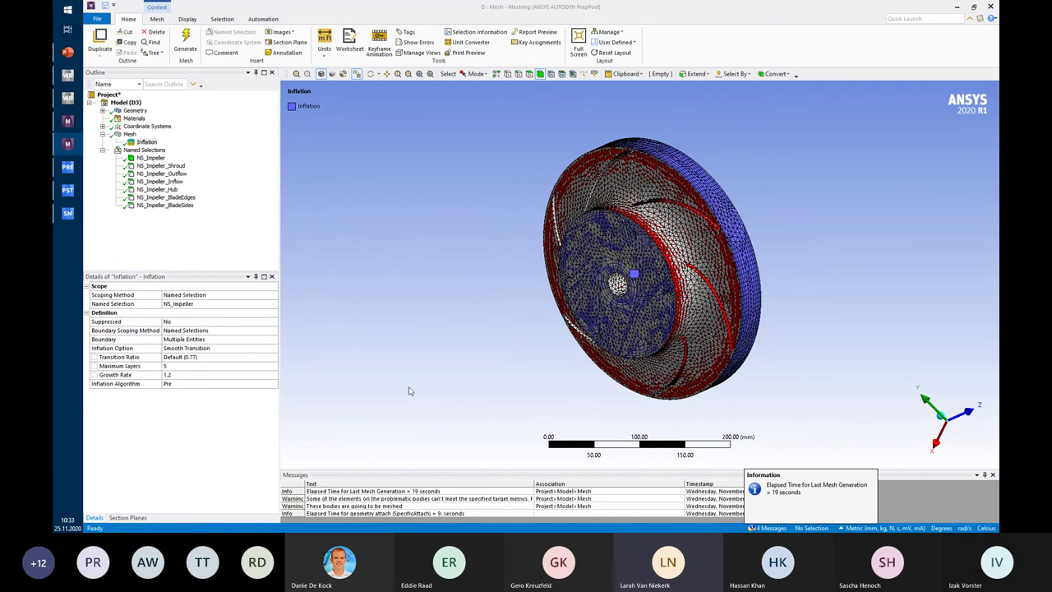
# - Display the generated impeller mesh looking along the Z axis and open the section plane list
pyautogui.click(130, 134)
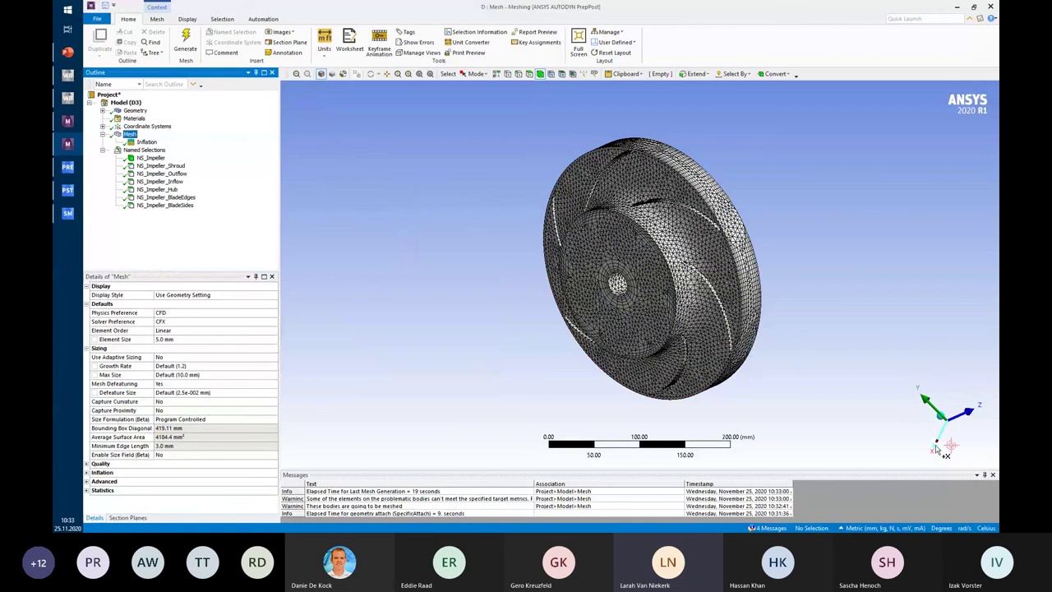
pyautogui.click(971, 419)
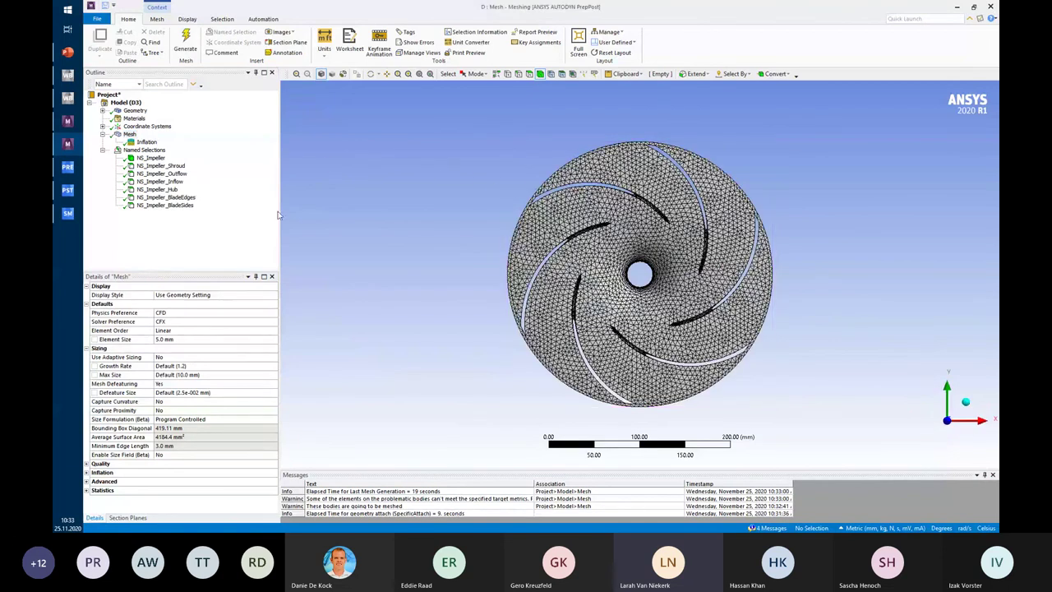
pyautogui.click(129, 517)
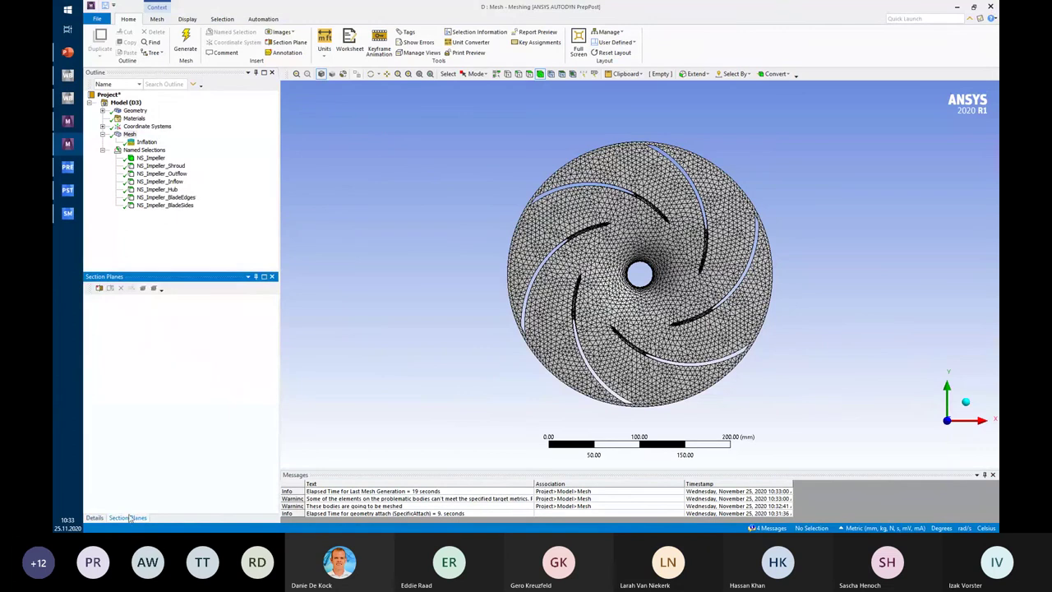